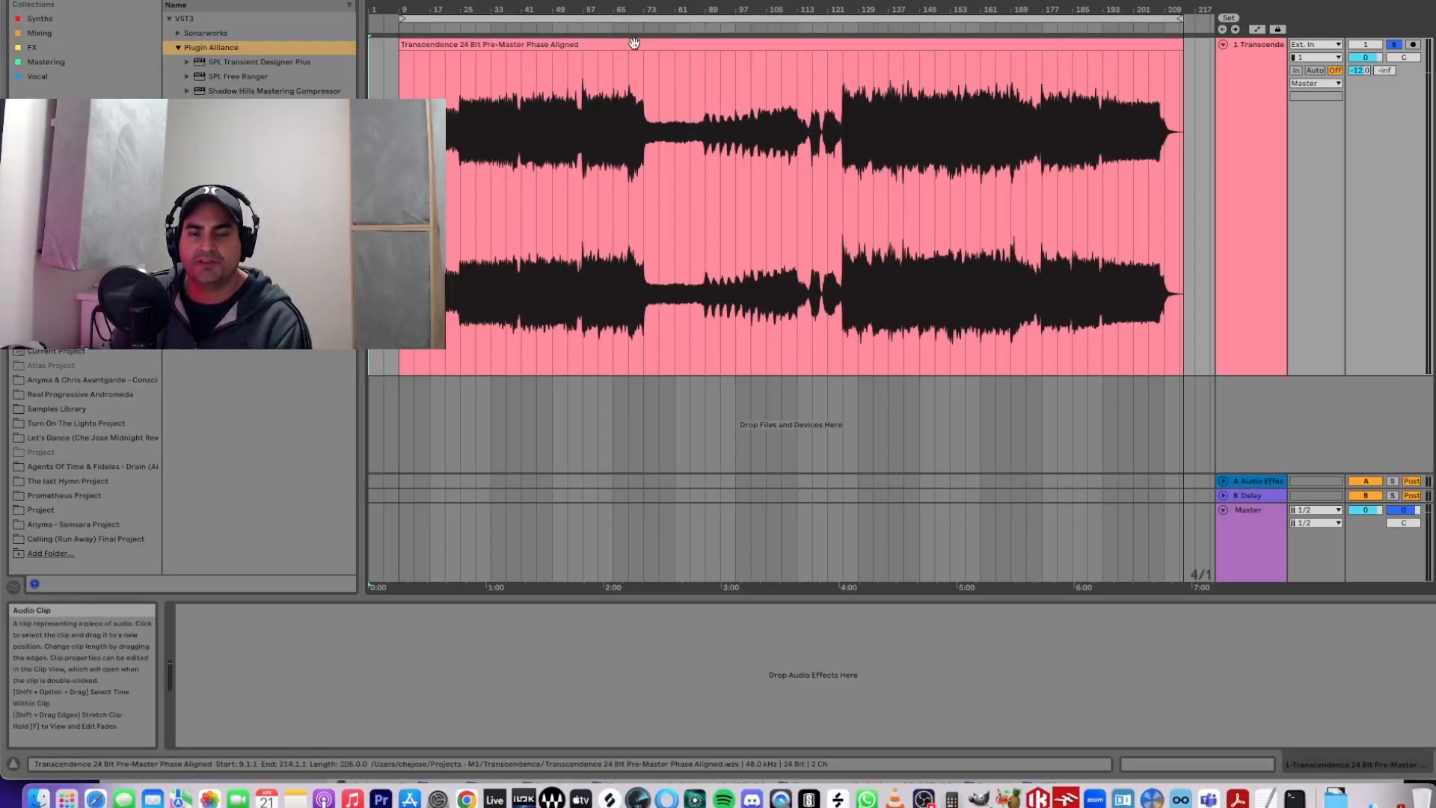
# - Select the phase-aligned pre-master clip in the arrangement
pyautogui.click(634, 43)
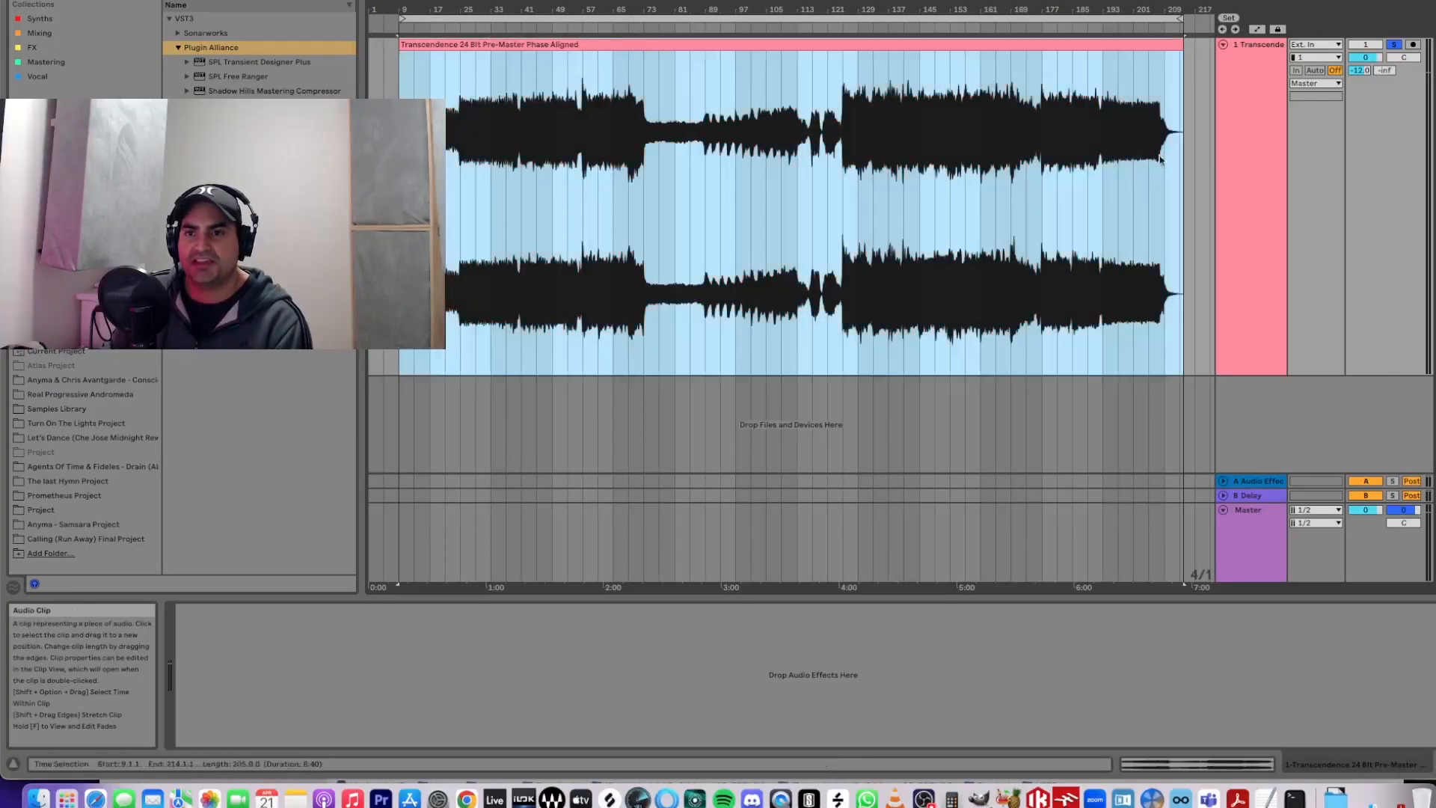
pyautogui.click(1251, 144)
pyautogui.click(1272, 131)
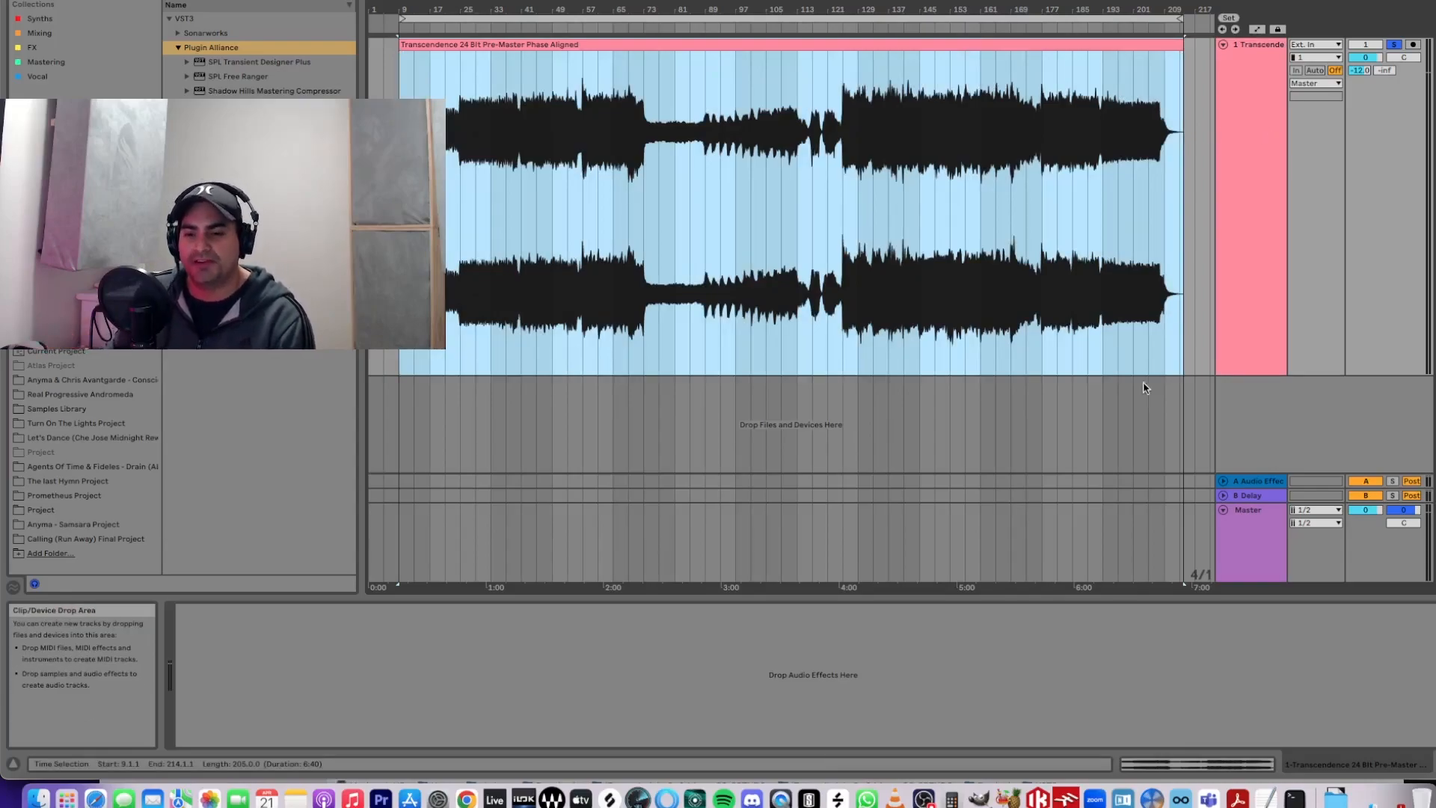
# - Switch to iZotope RX, then reposition and enlarge its window around the pre-master file
pyautogui.click(1152, 799)
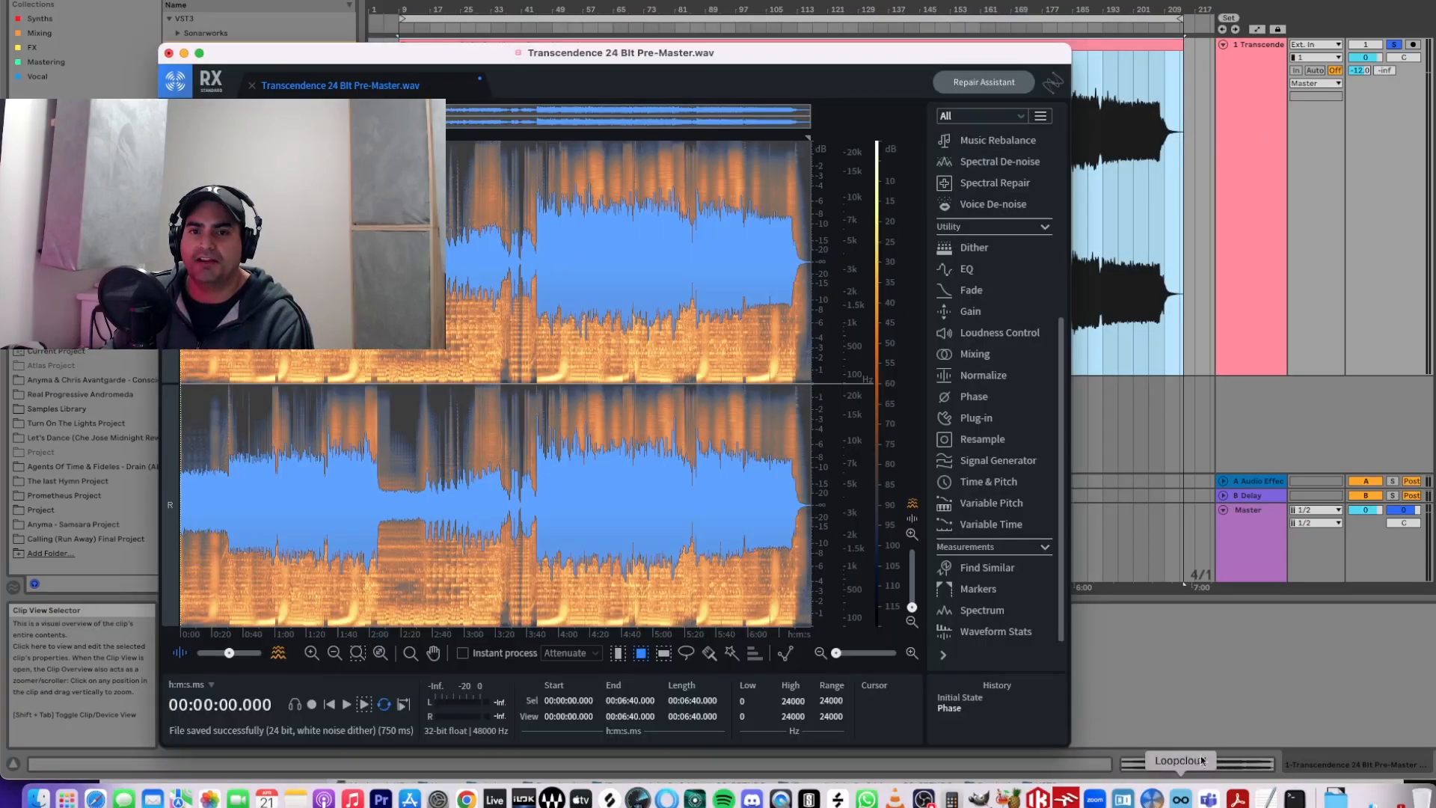
pyautogui.moveTo(786, 61); pyautogui.dragTo(790, 0)
pyautogui.moveTo(1078, 650); pyautogui.dragTo(1429, 754)
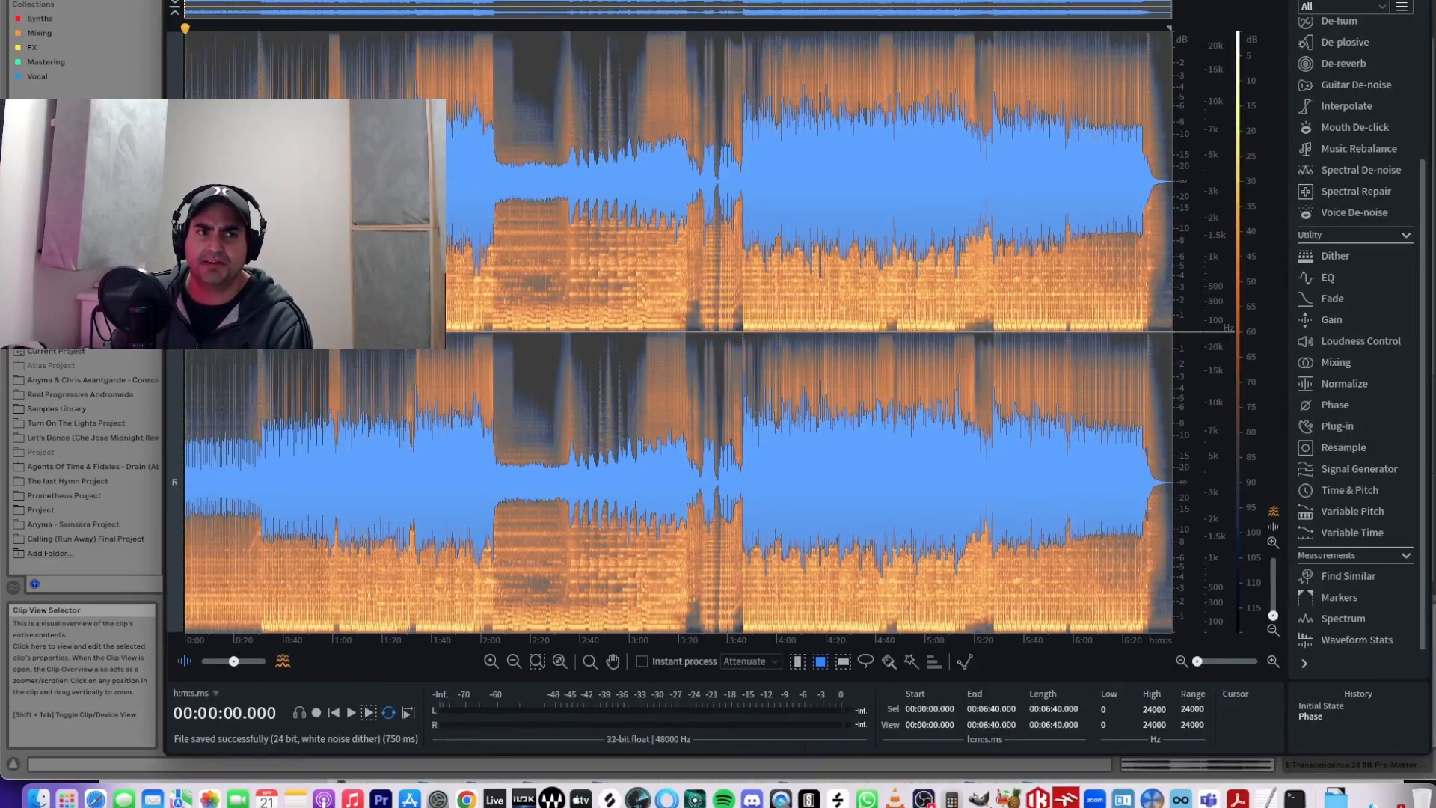
pyautogui.moveTo(164, 0); pyautogui.dragTo(97, 0)
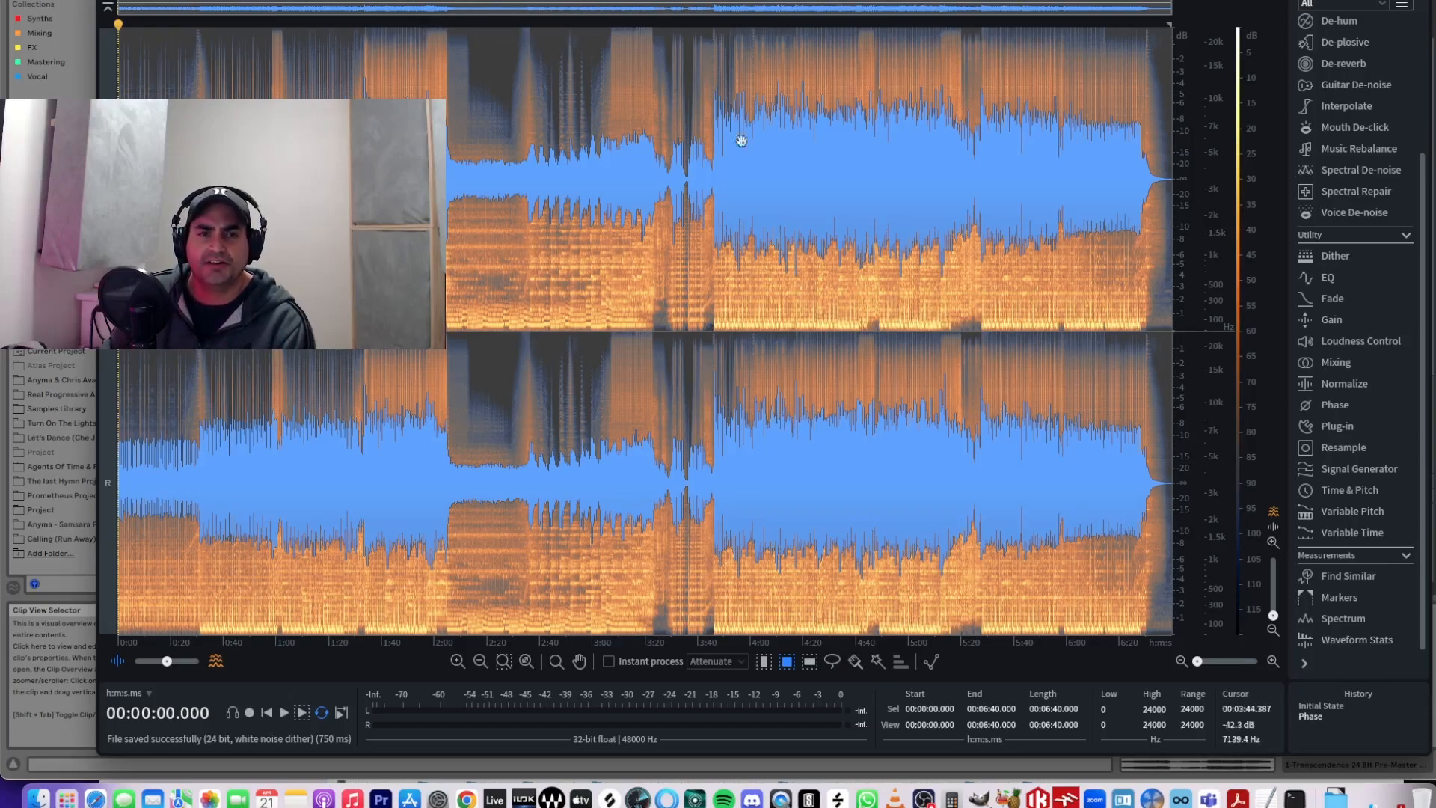
# - Try the Phase module's suggested rotation on the pre-master file, cancel the analysis and close the module
pyautogui.click(1342, 408)
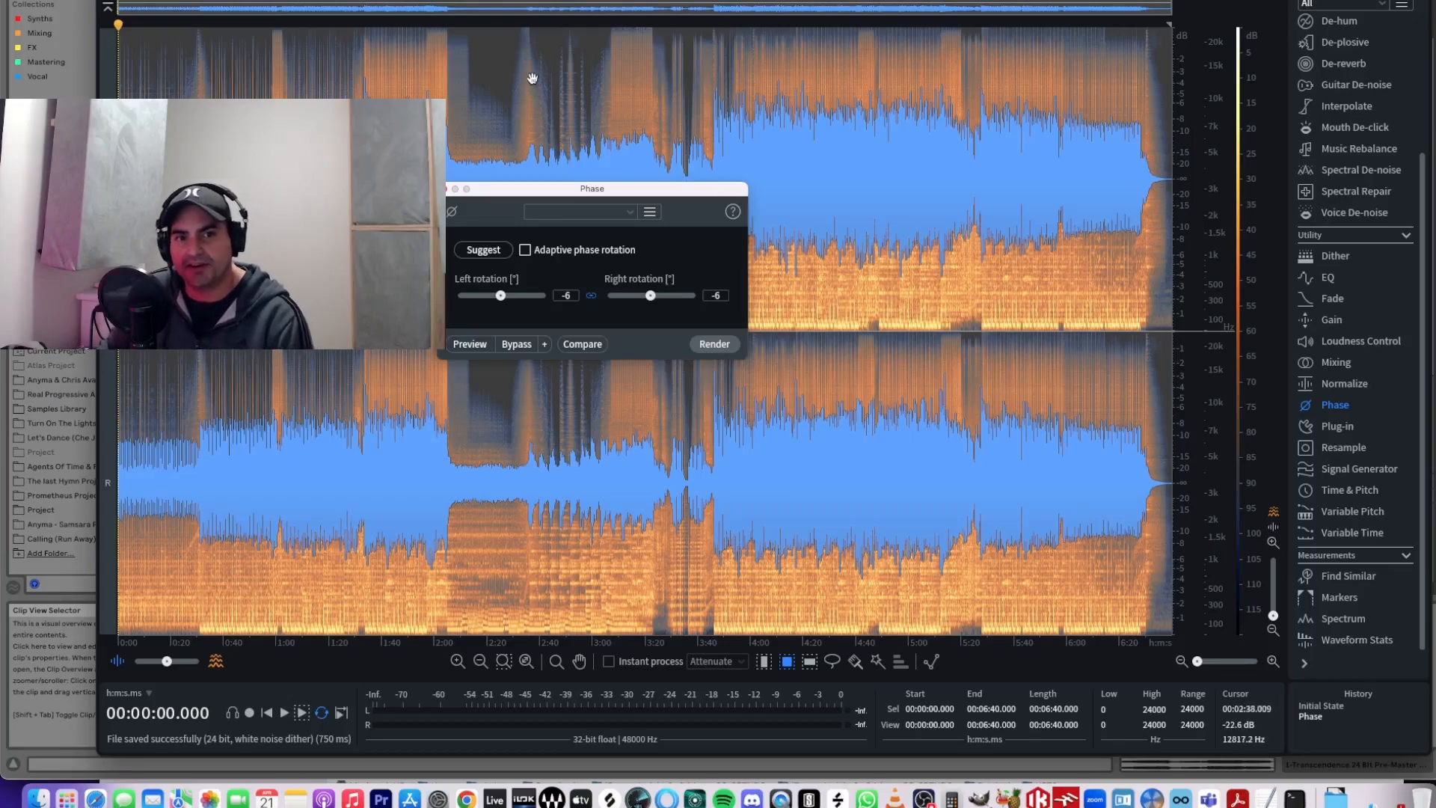
pyautogui.moveTo(587, 192); pyautogui.dragTo(530, 190)
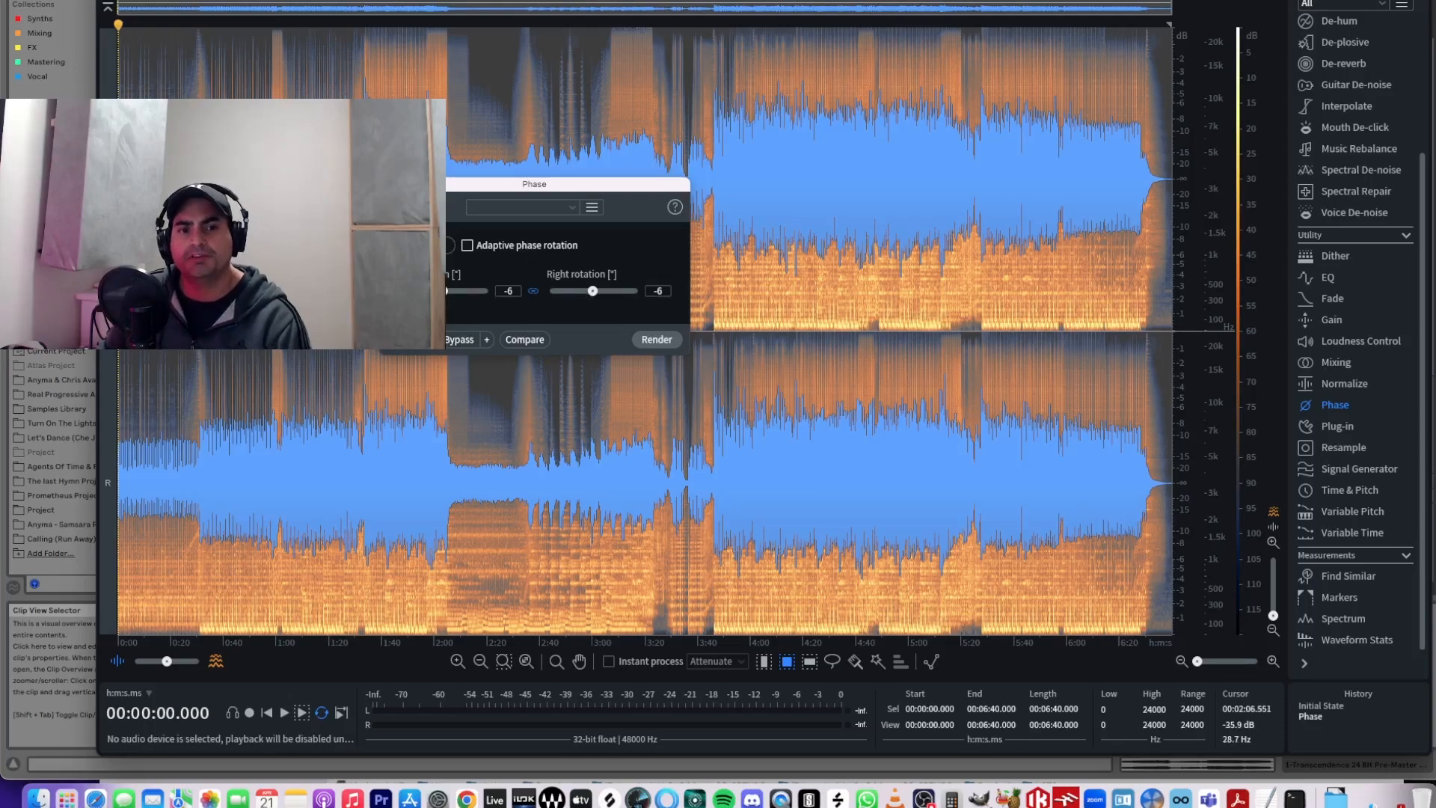
pyautogui.click(430, 246)
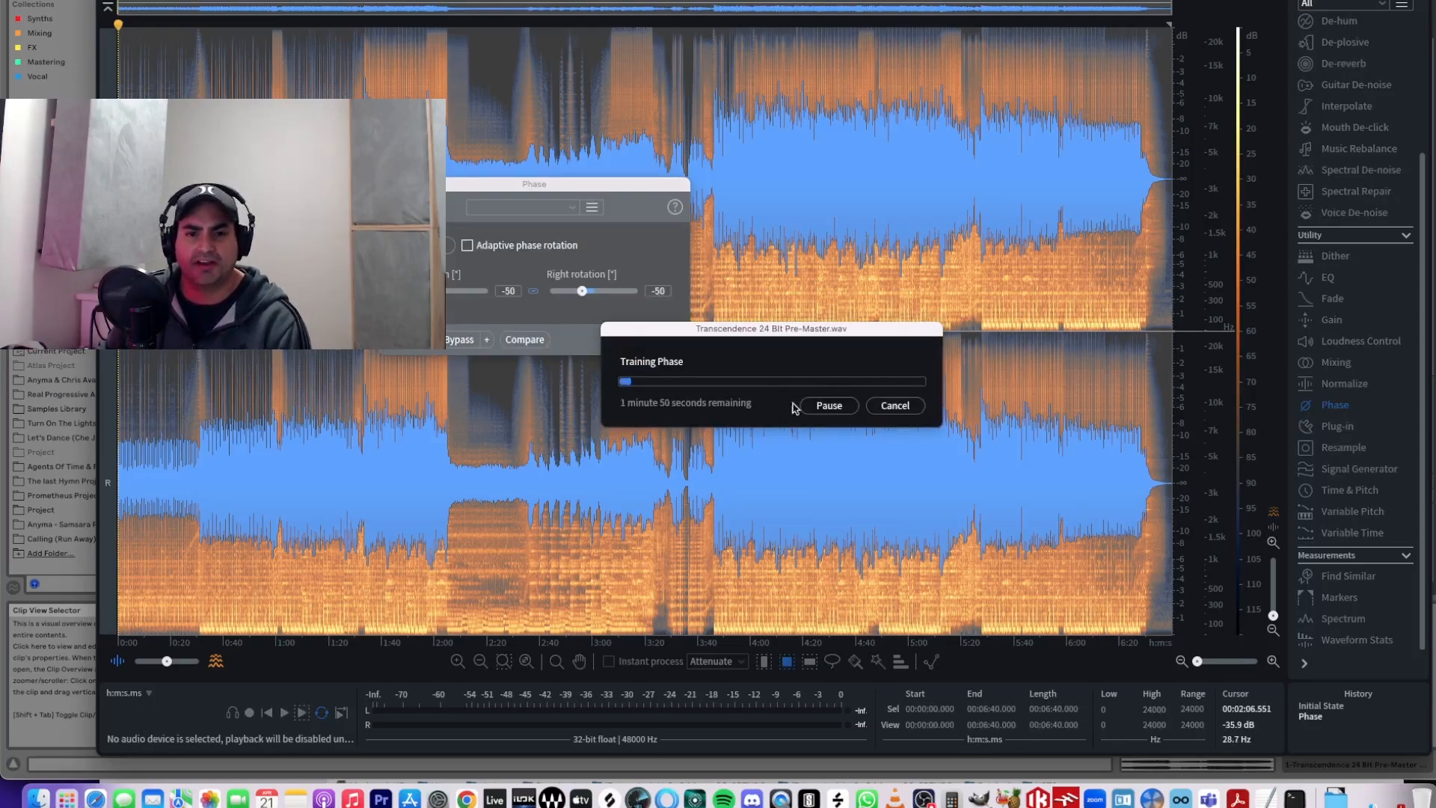
pyautogui.moveTo(781, 334); pyautogui.dragTo(667, 382)
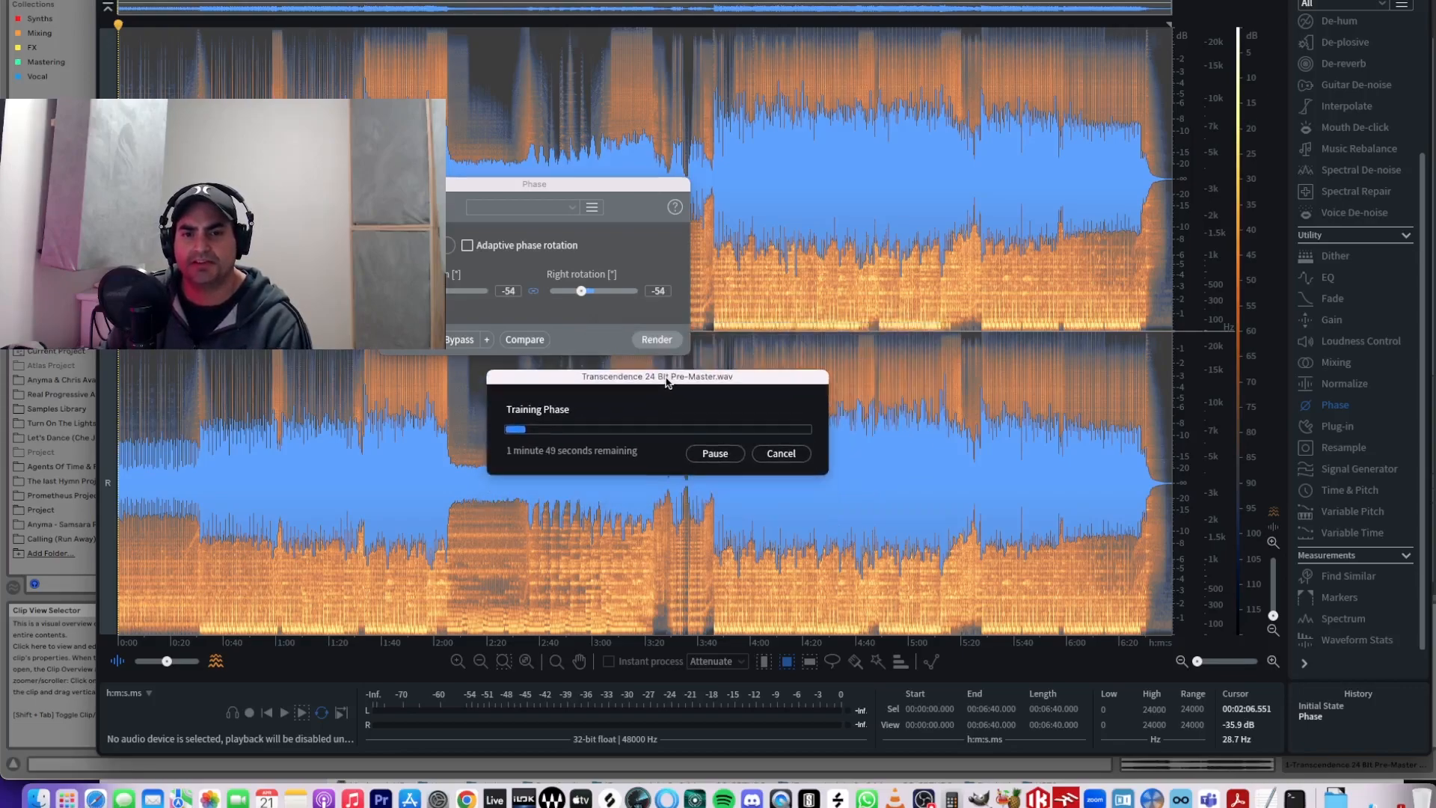
pyautogui.click(780, 454)
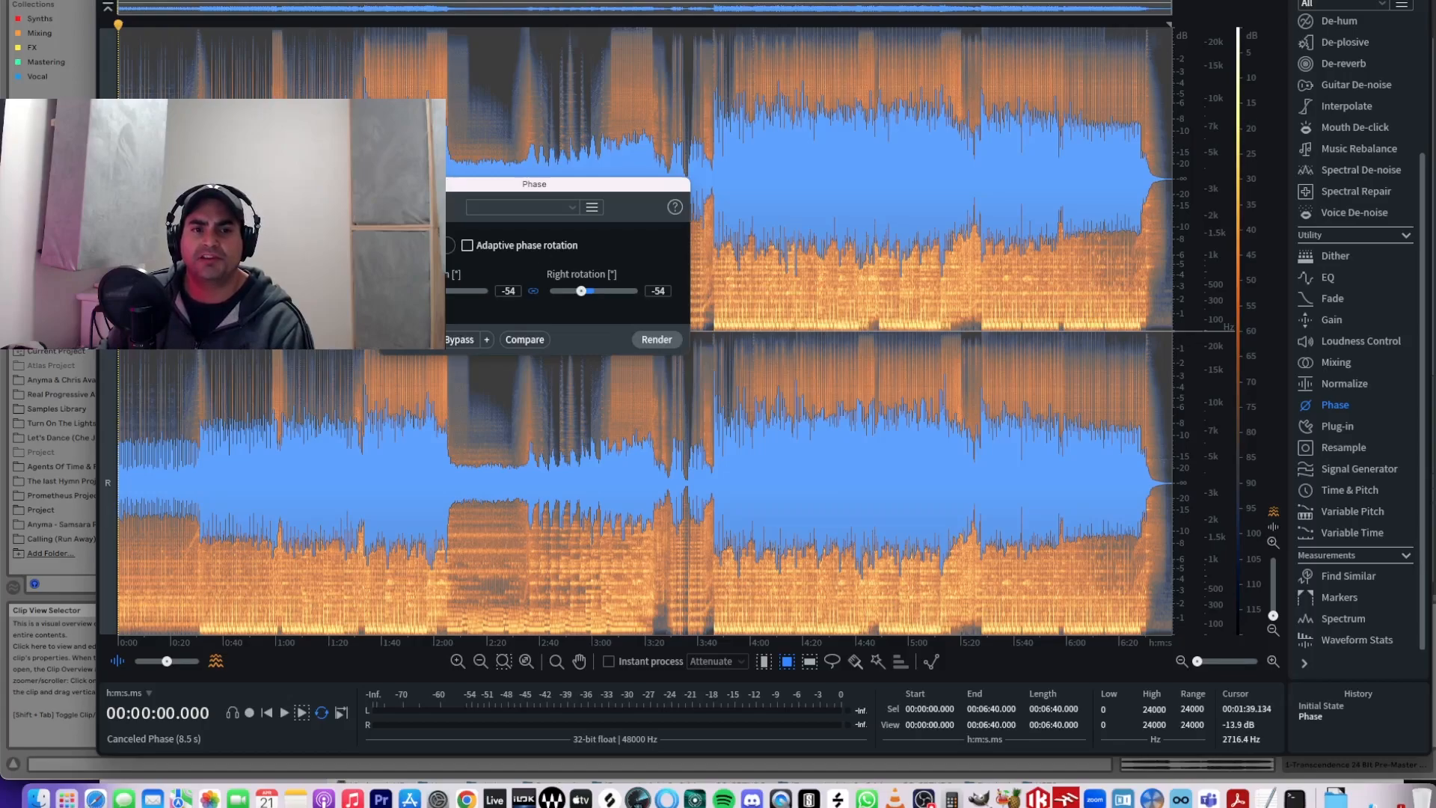
pyautogui.click(389, 184)
# - Review the export options for a 24-bit WAV with white noise dither and leave without exporting
pyautogui.click(120, 1)
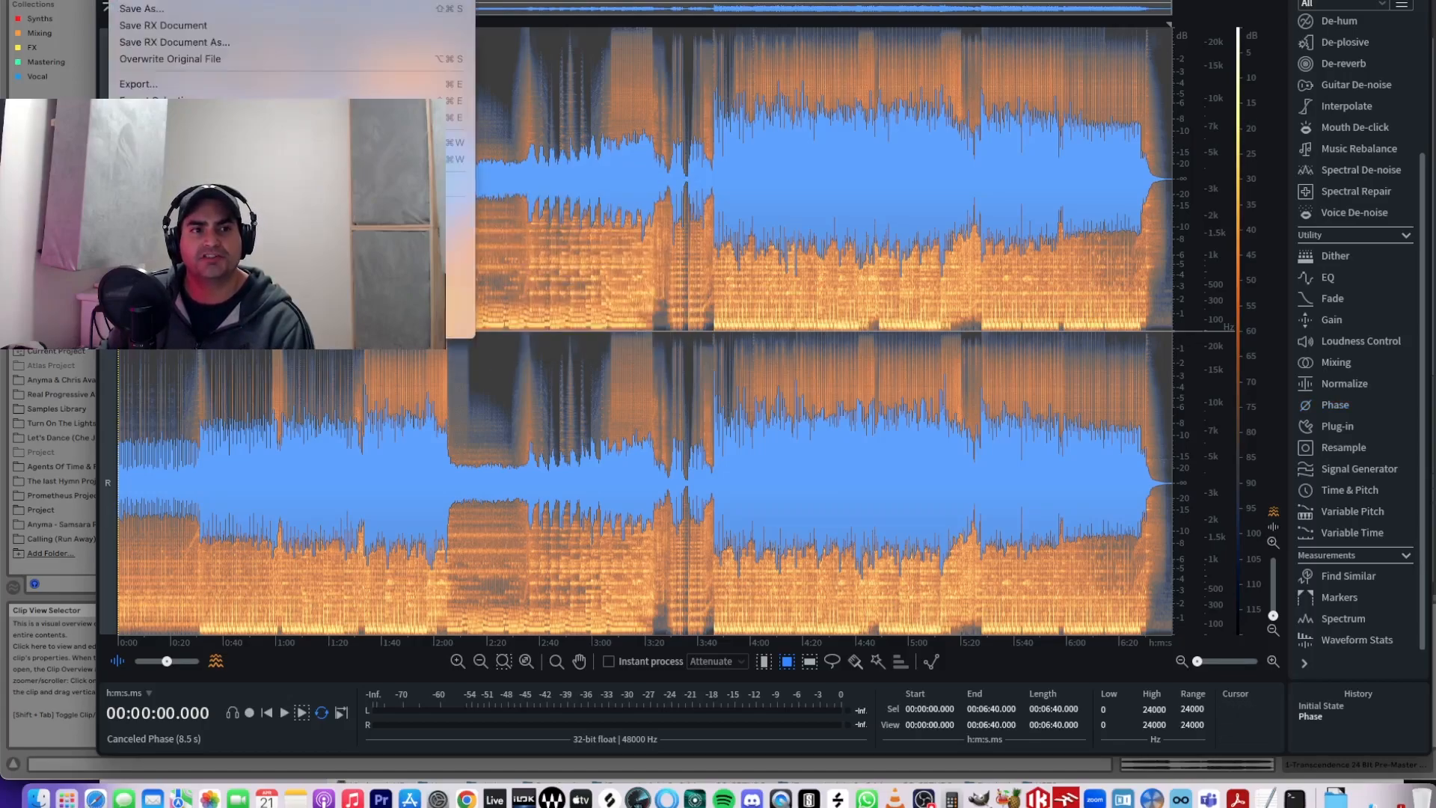
pyautogui.click(203, 86)
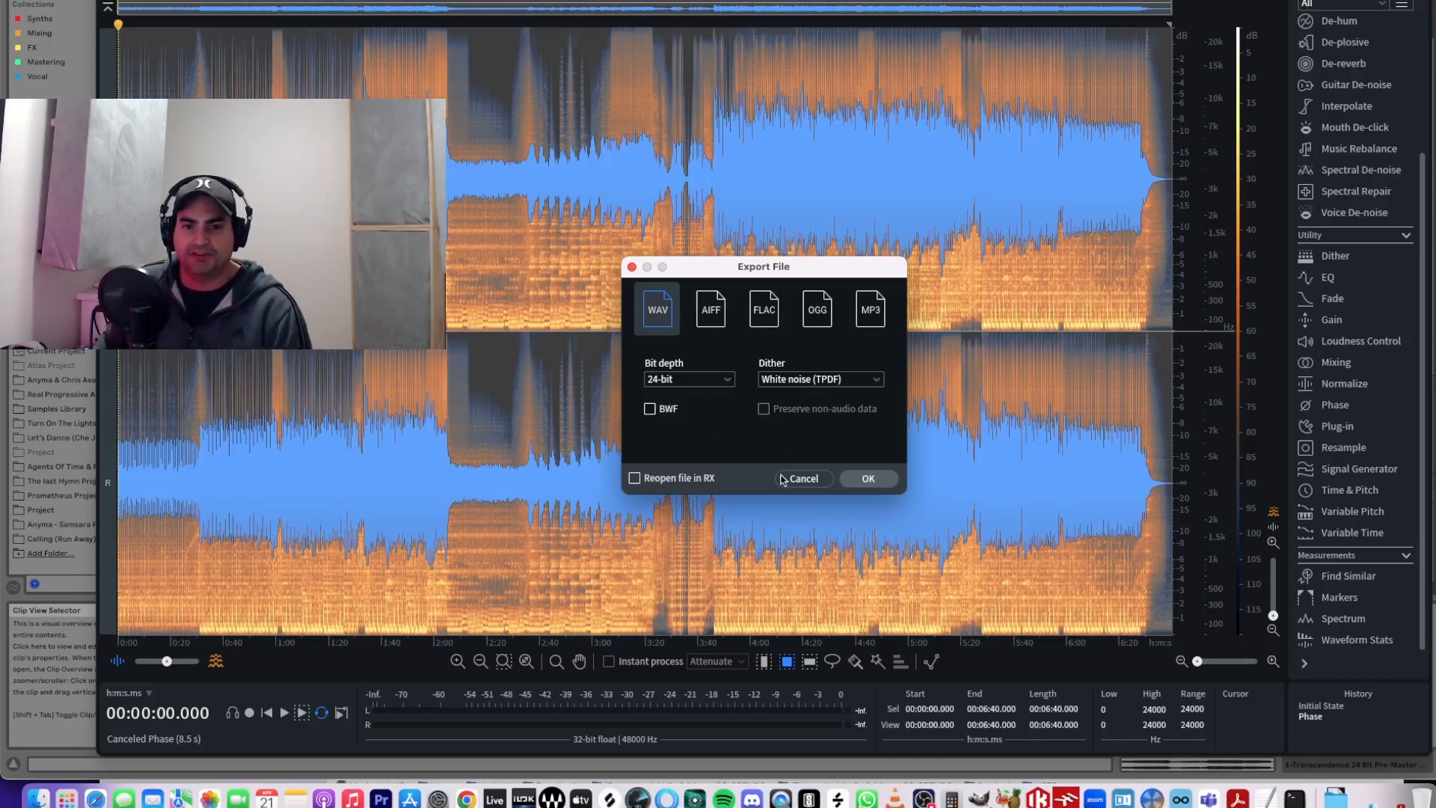
pyautogui.click(803, 480)
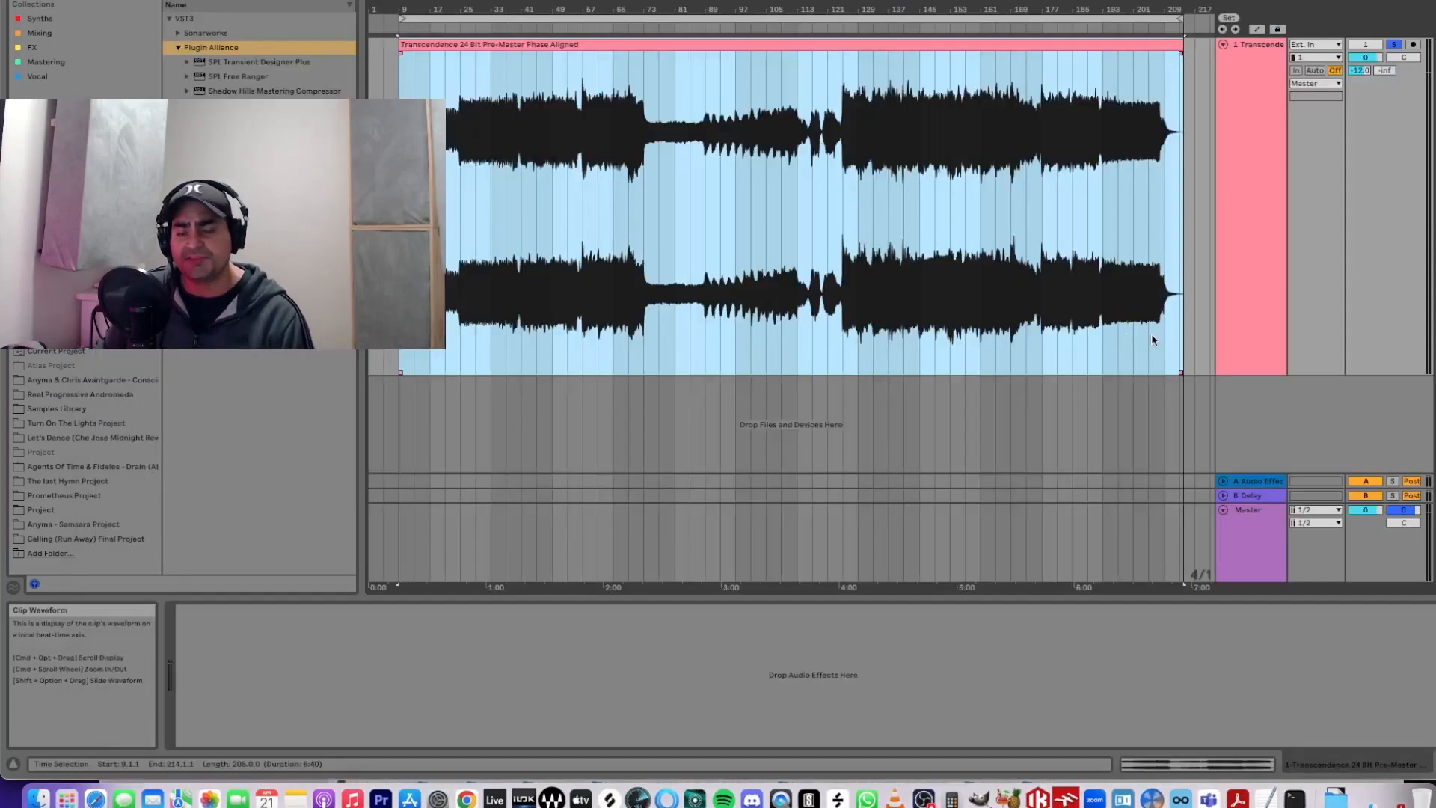
# - Switch back to Ableton Live and set the arrangement loop to the eight bars from bar 173 to bar 181
pyautogui.click(1247, 213)
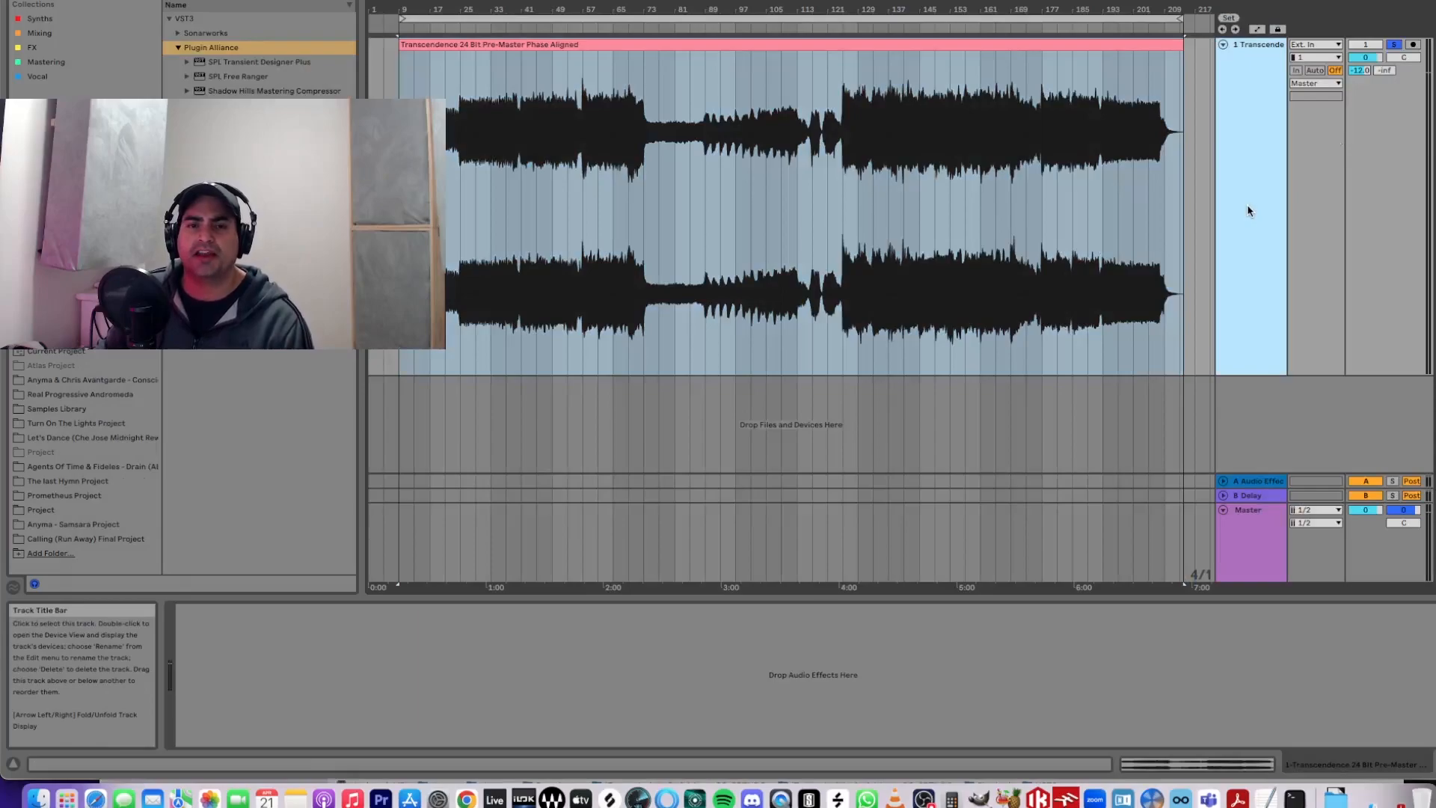
pyautogui.moveTo(749, 10); pyautogui.dragTo(749, 10)
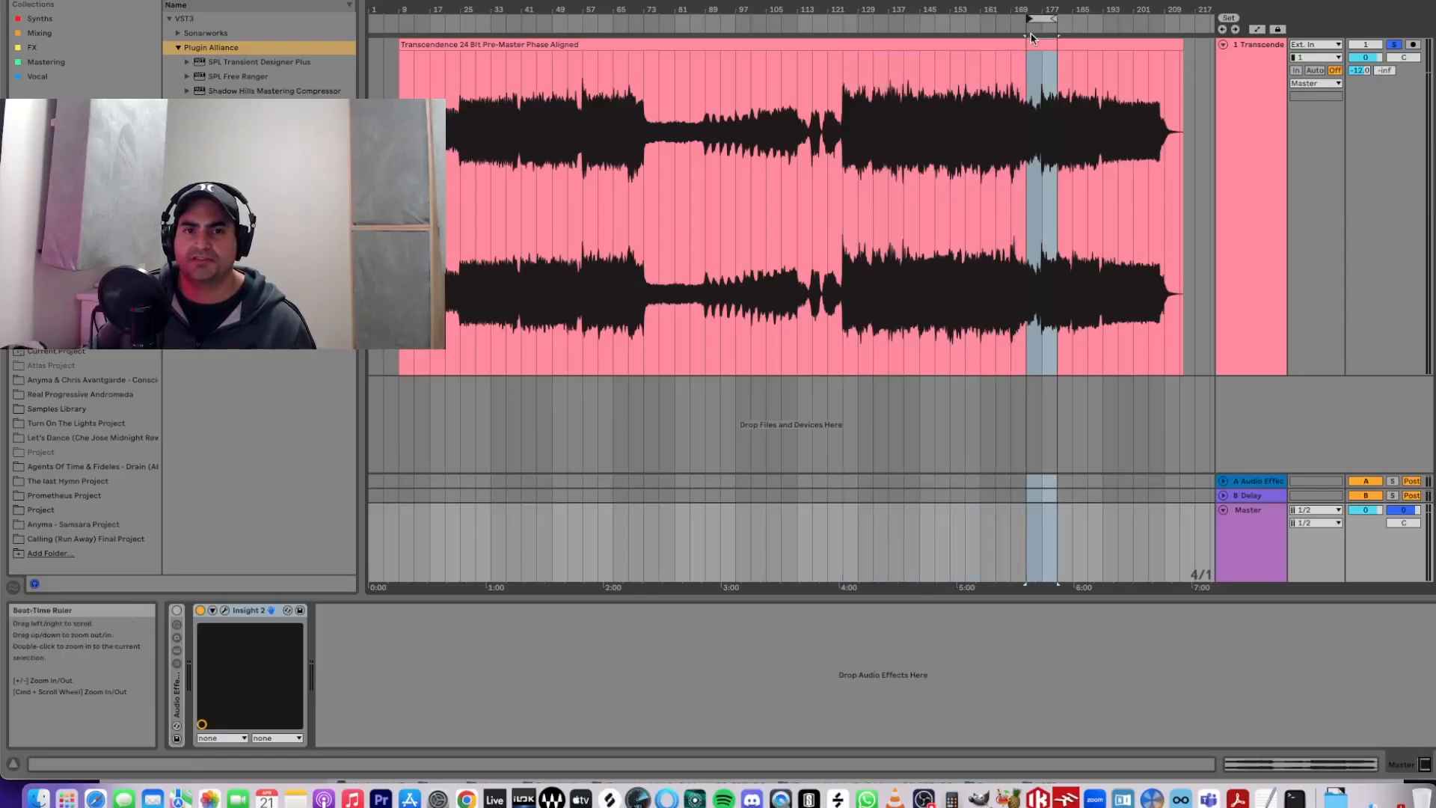
pyautogui.moveTo(1053, 19); pyautogui.dragTo(1088, 19)
pyautogui.moveTo(1049, 10)
pyautogui.mouseDown()
pyautogui.moveTo(1046, 34)
pyautogui.moveTo(1090, 21)
pyautogui.moveTo(1054, 25)
pyautogui.mouseUp()
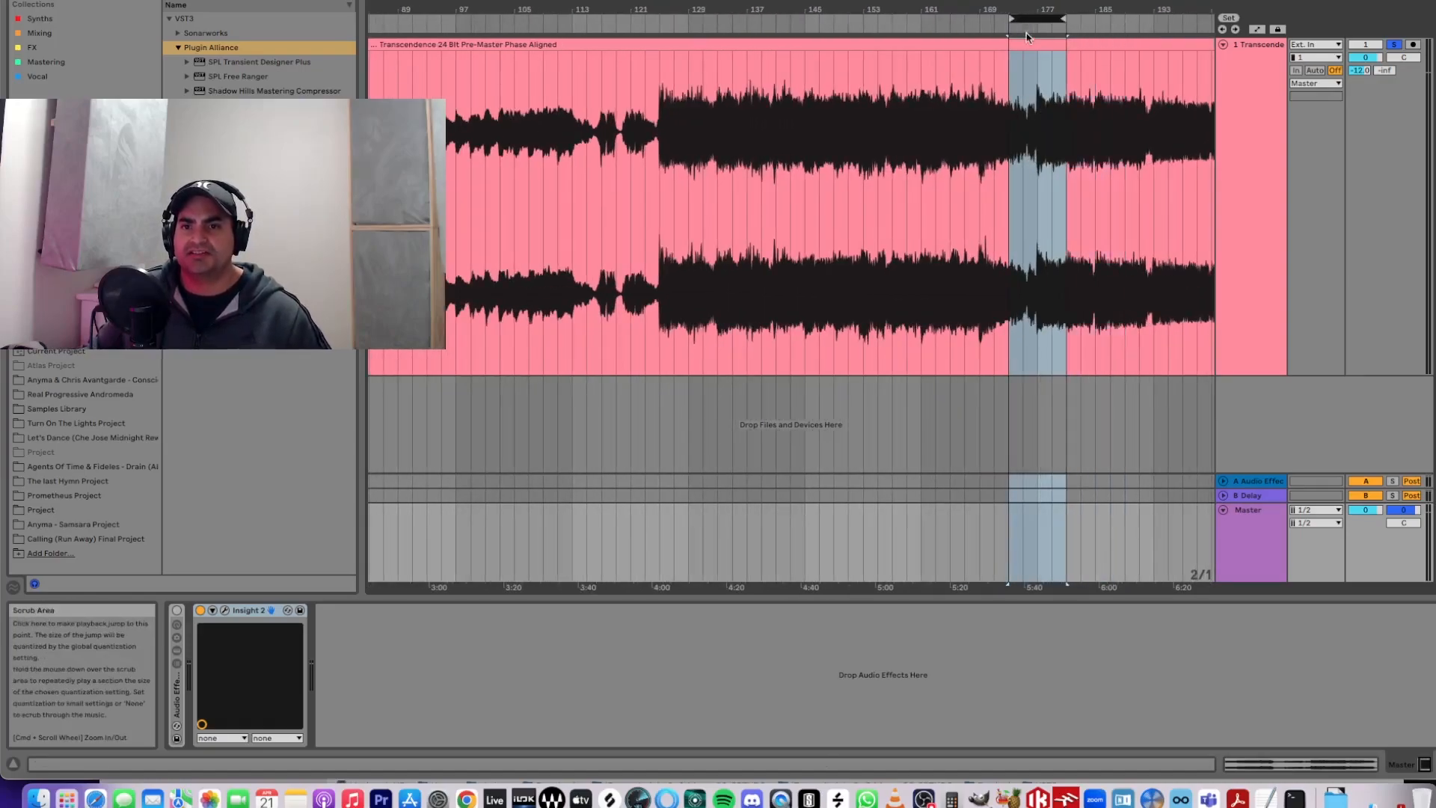
# - Open Insight 2 on the master, dismiss its layout presets and play the looped section to check its loudness
pyautogui.click(222, 611)
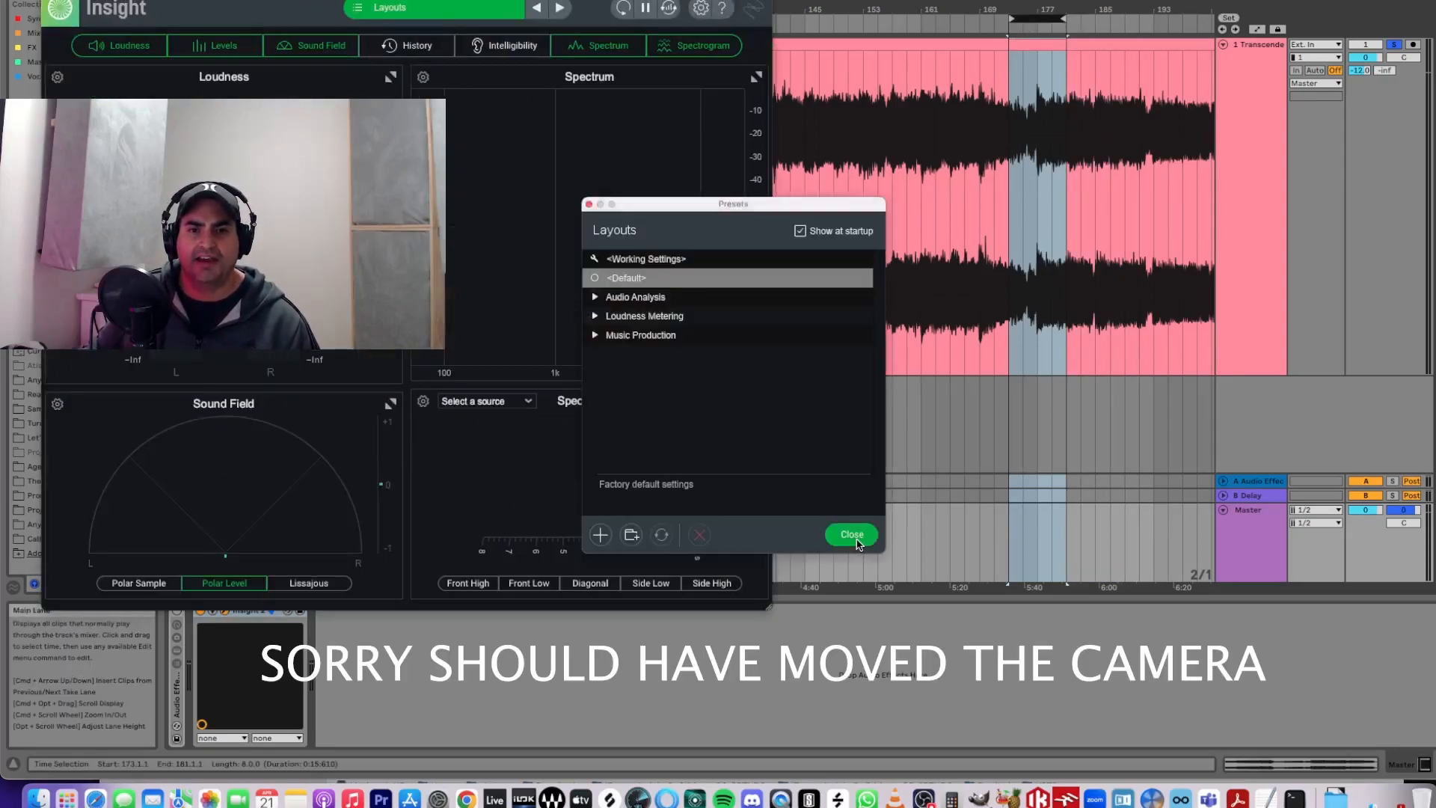
pyautogui.click(852, 534)
pyautogui.moveTo(523, 1); pyautogui.dragTo(505, 12)
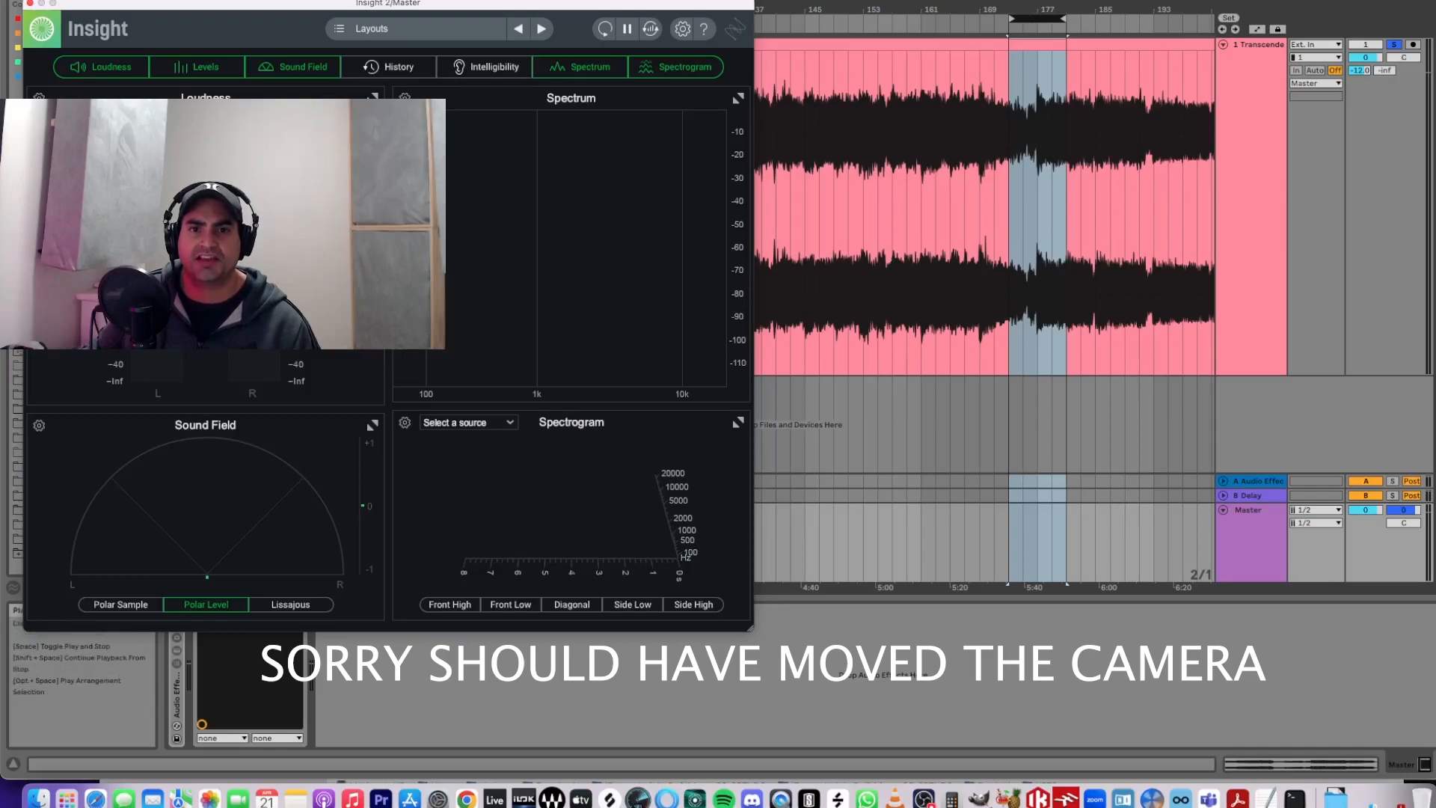
pyautogui.press('space')
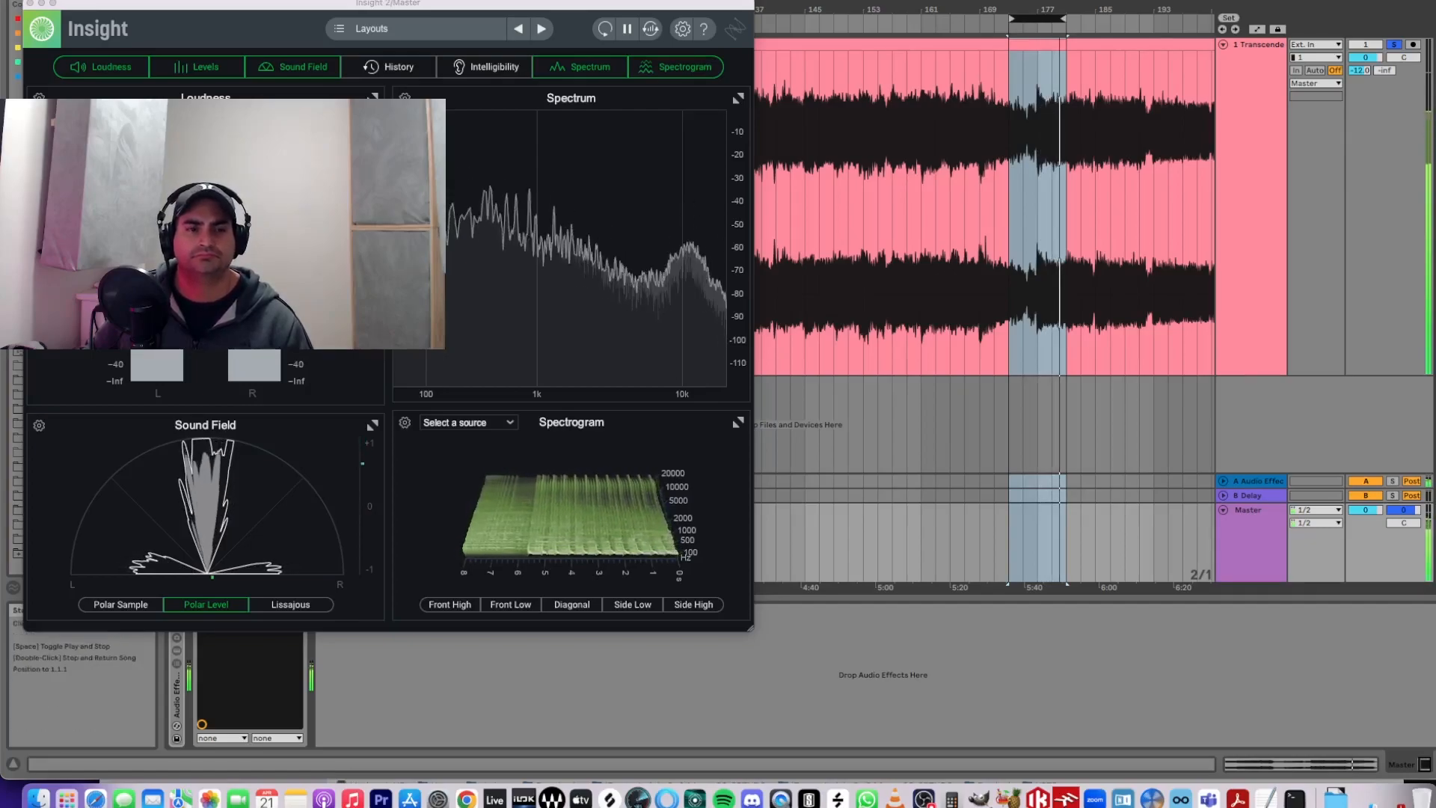
pyautogui.press('space')
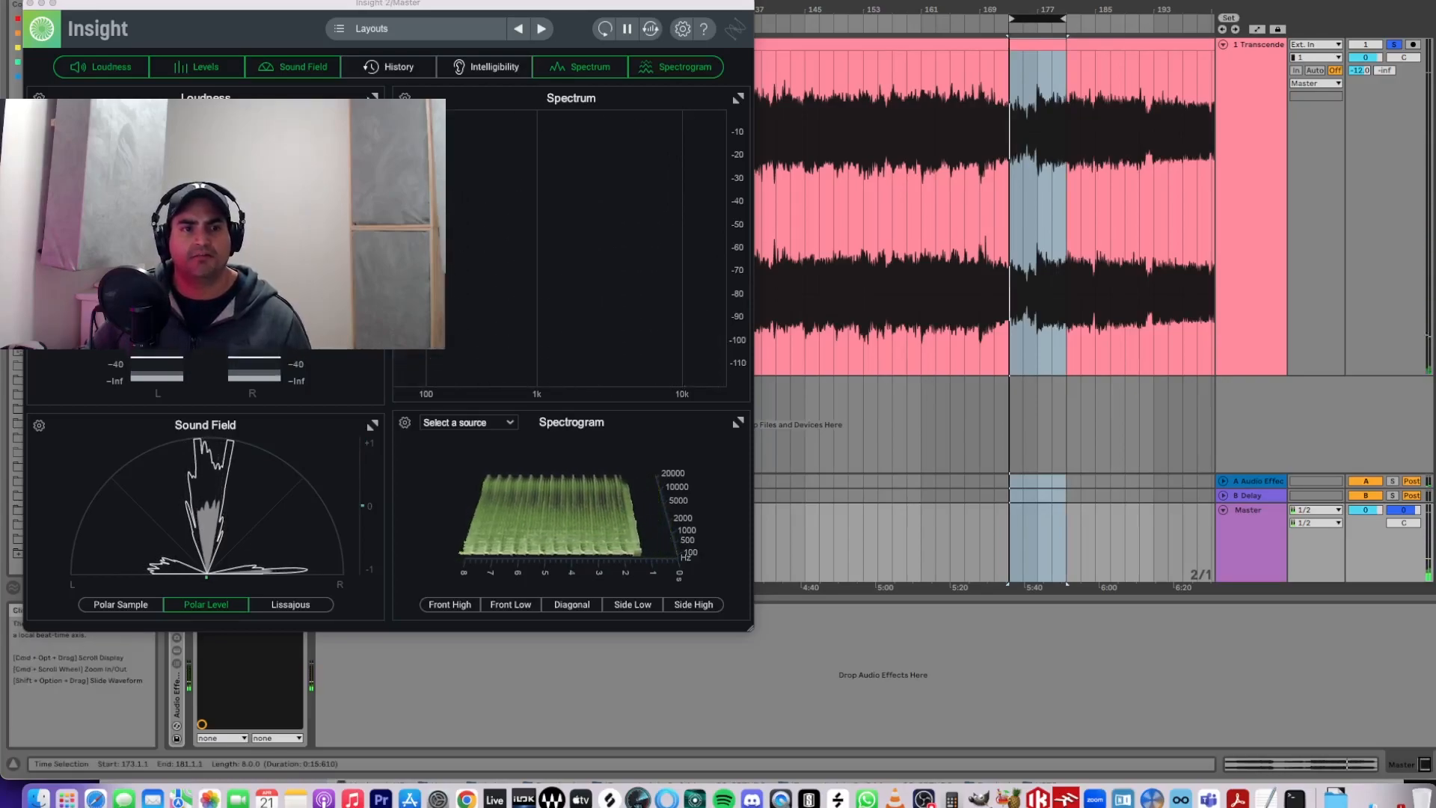
pyautogui.moveTo(495, 10); pyautogui.dragTo(652, 228)
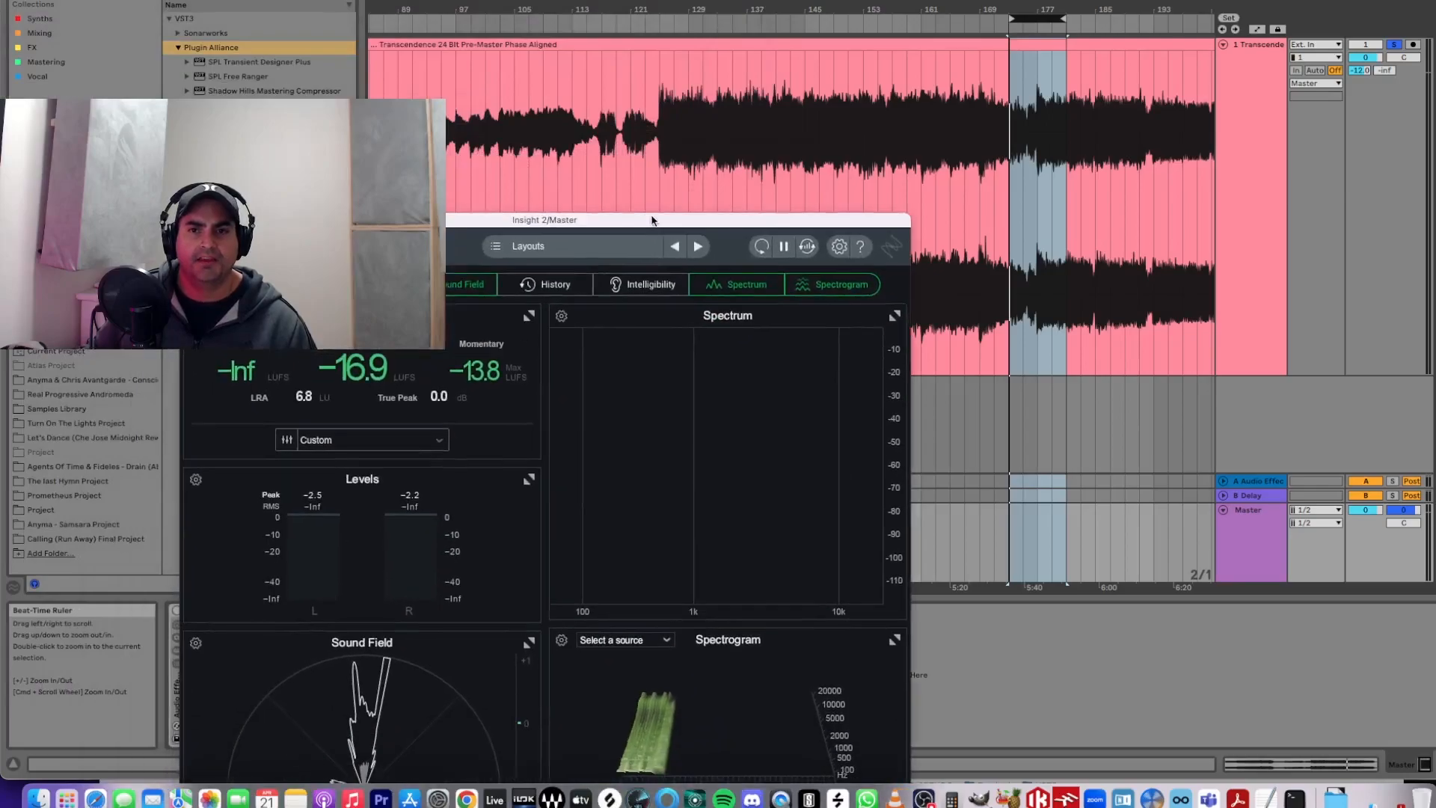
# - Shrink the Insight 2 window and play a loop around the drop near bar 125 to check its loudness and peaks
pyautogui.moveTo(965, 10); pyautogui.dragTo(825, 20)
pyautogui.moveTo(599, 225); pyautogui.dragTo(452, 15)
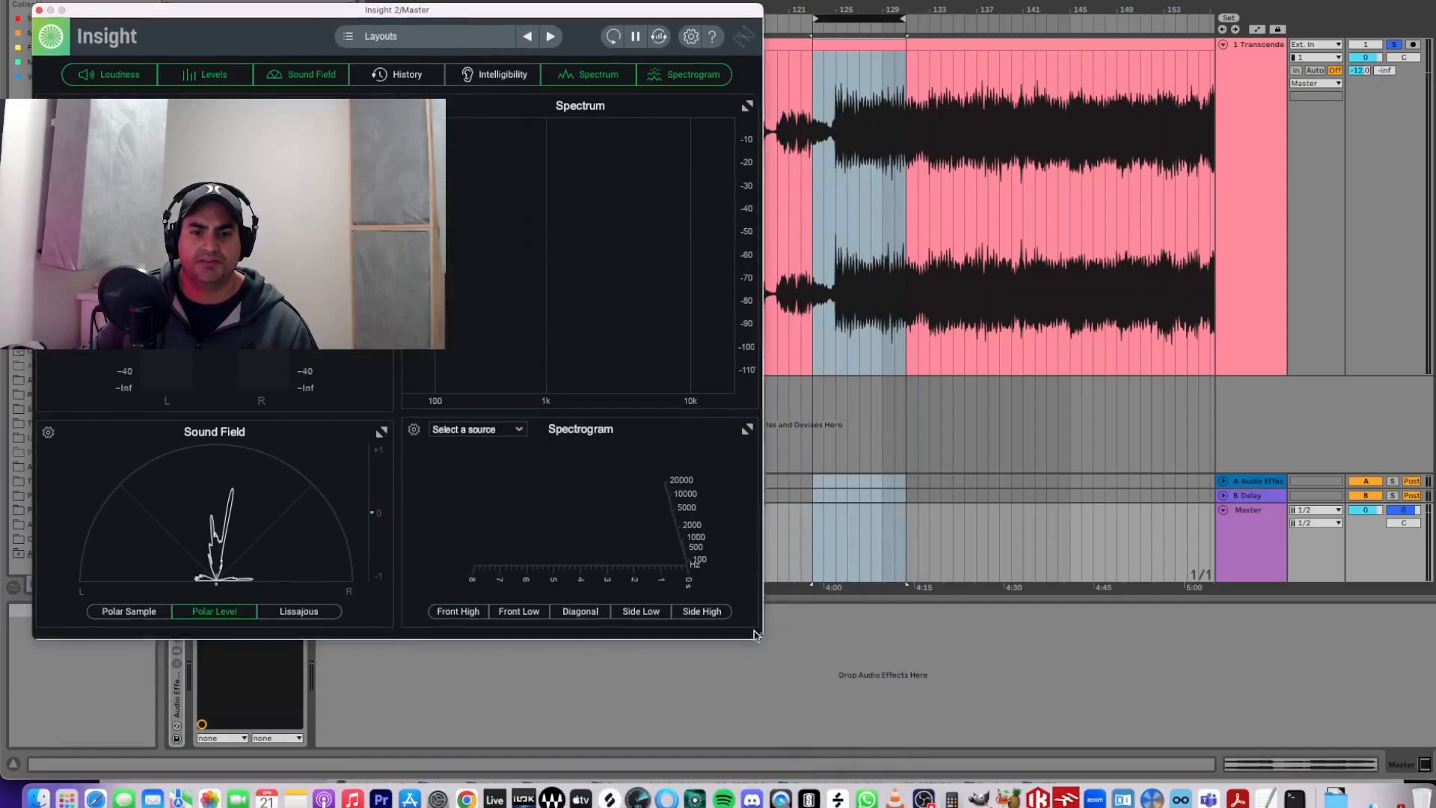
pyautogui.moveTo(756, 639); pyautogui.dragTo(714, 491)
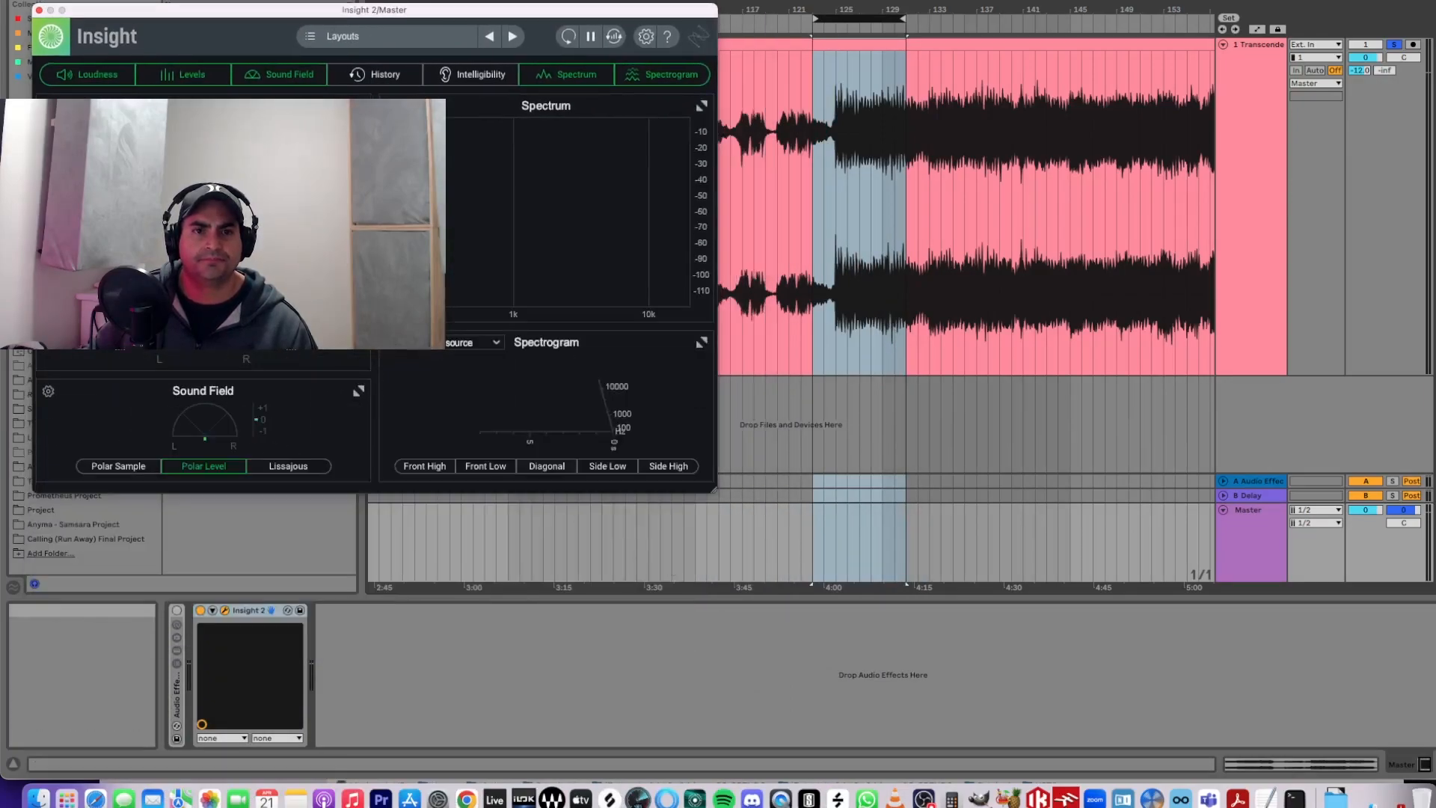
pyautogui.press('space')
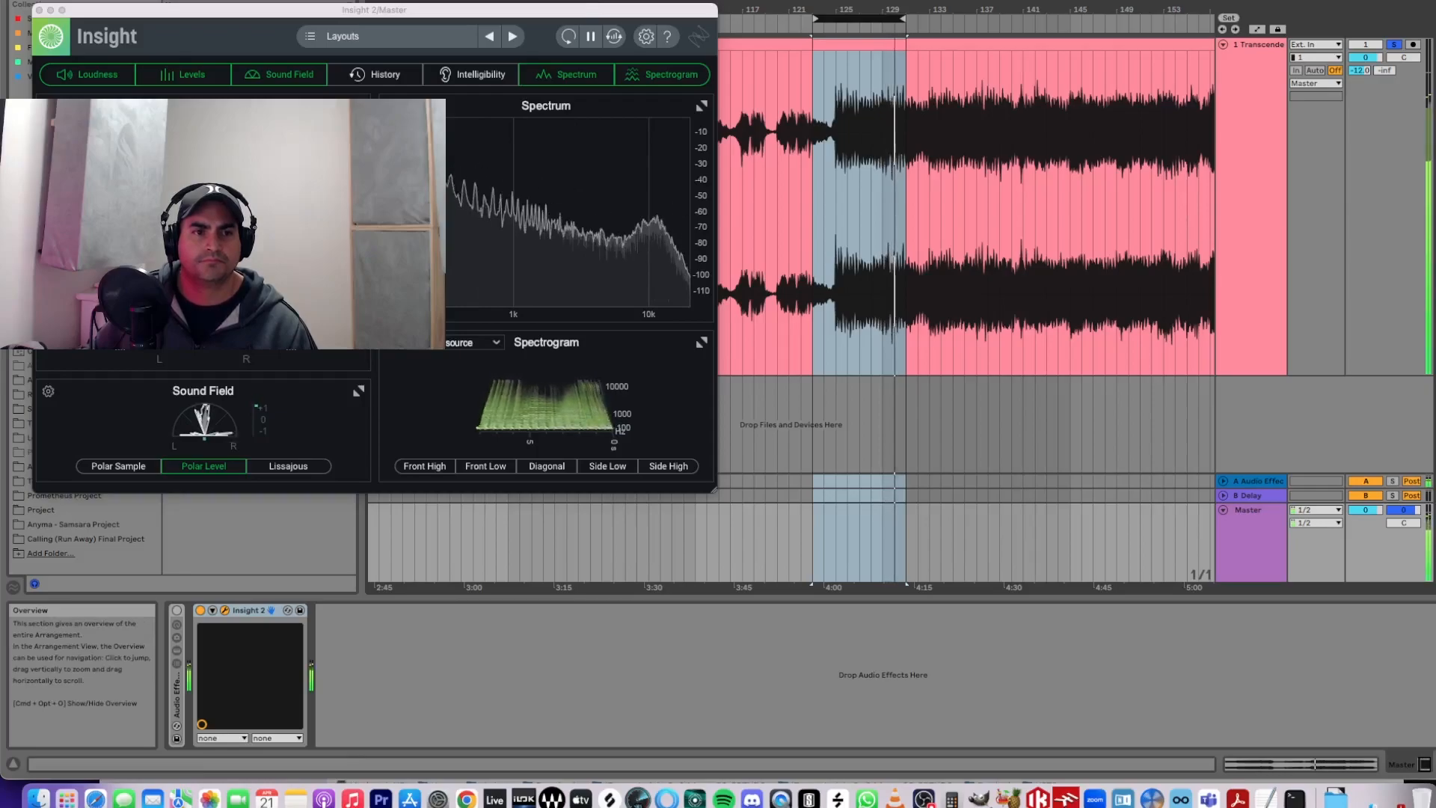
pyautogui.click(579, 7)
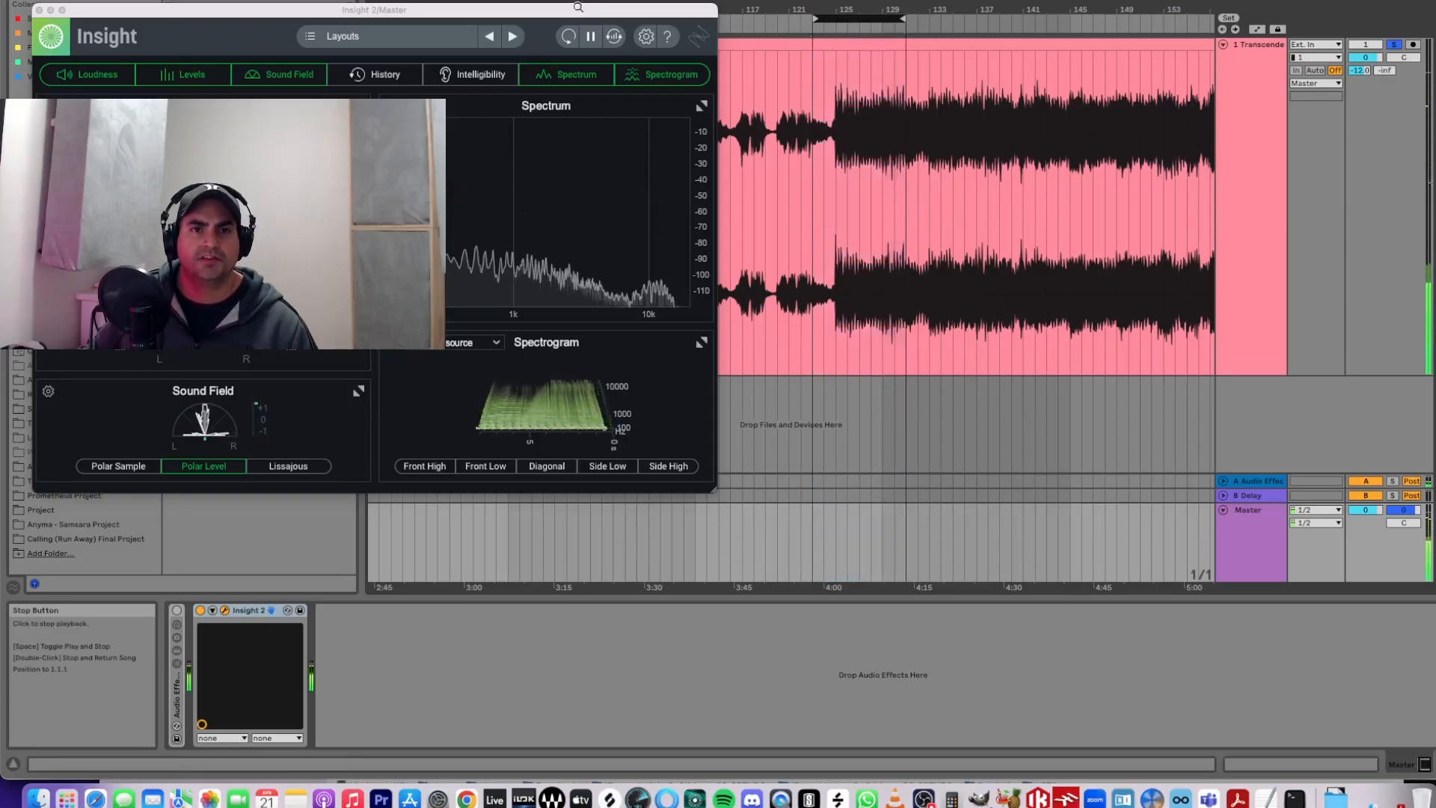
pyautogui.moveTo(416, 14); pyautogui.dragTo(454, 48)
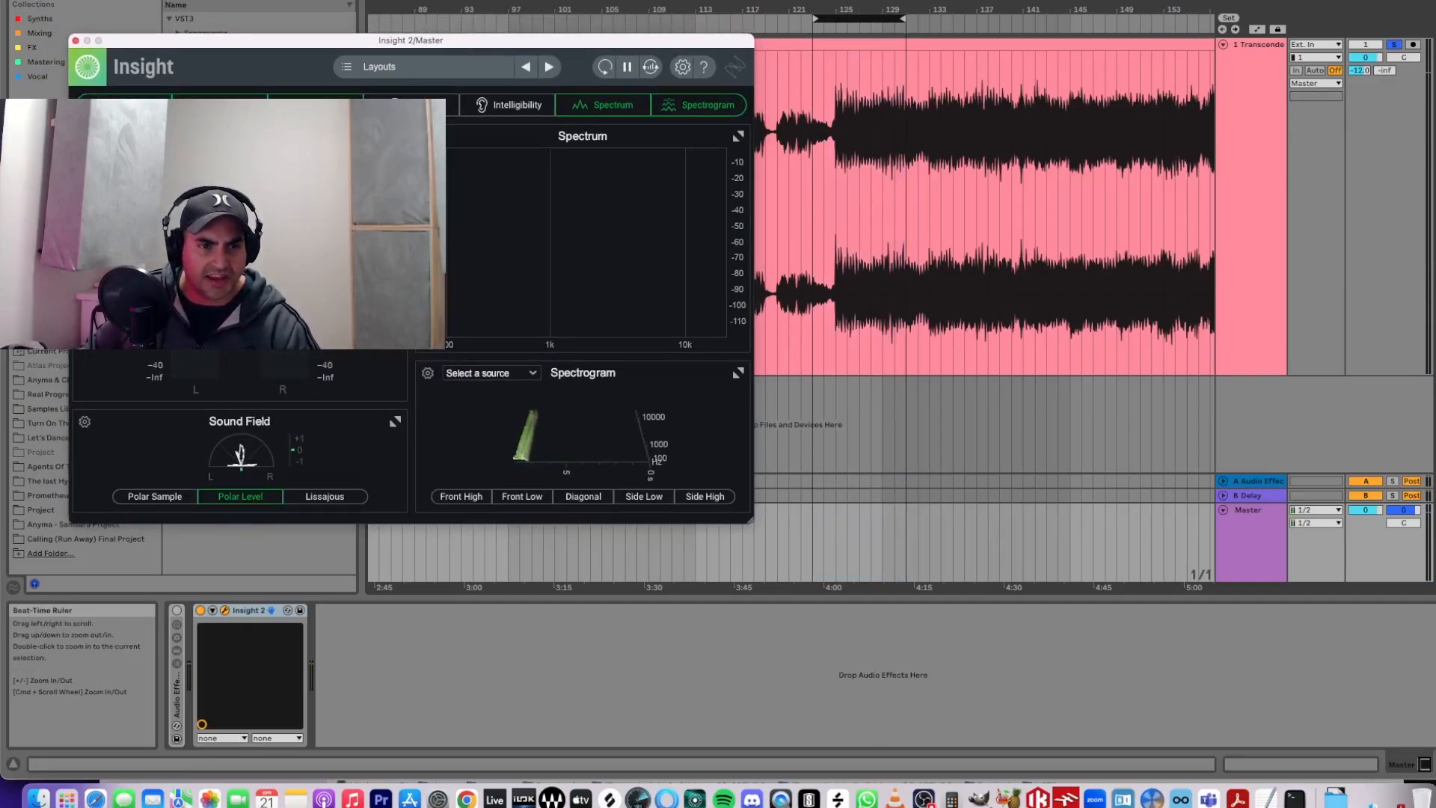
pyautogui.moveTo(279, 66); pyautogui.dragTo(654, 291)
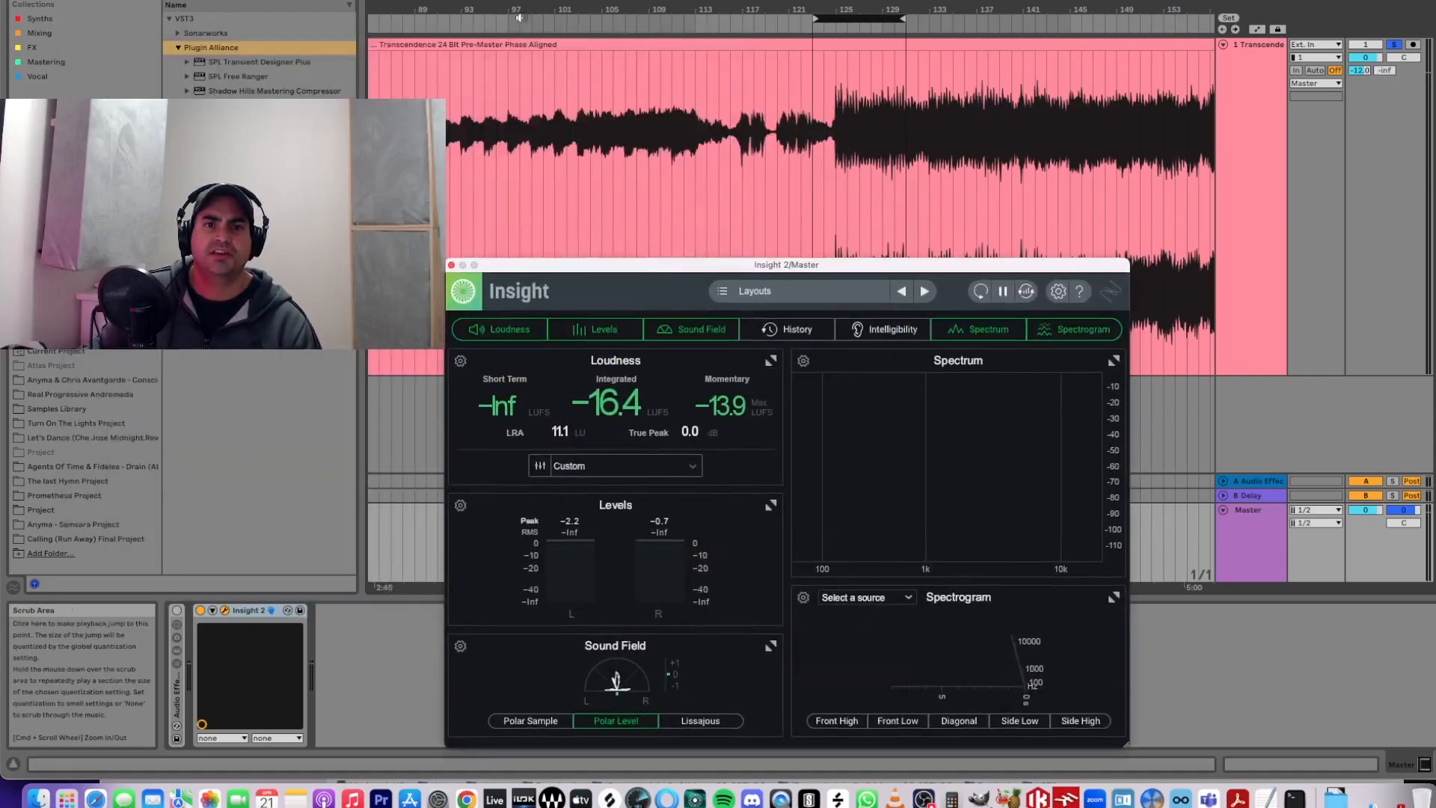
# - Loop bars 55 to 63 and play them to check the integrated loudness and peak levels in Insight 2
pyautogui.moveTo(526, 14); pyautogui.dragTo(525, 5)
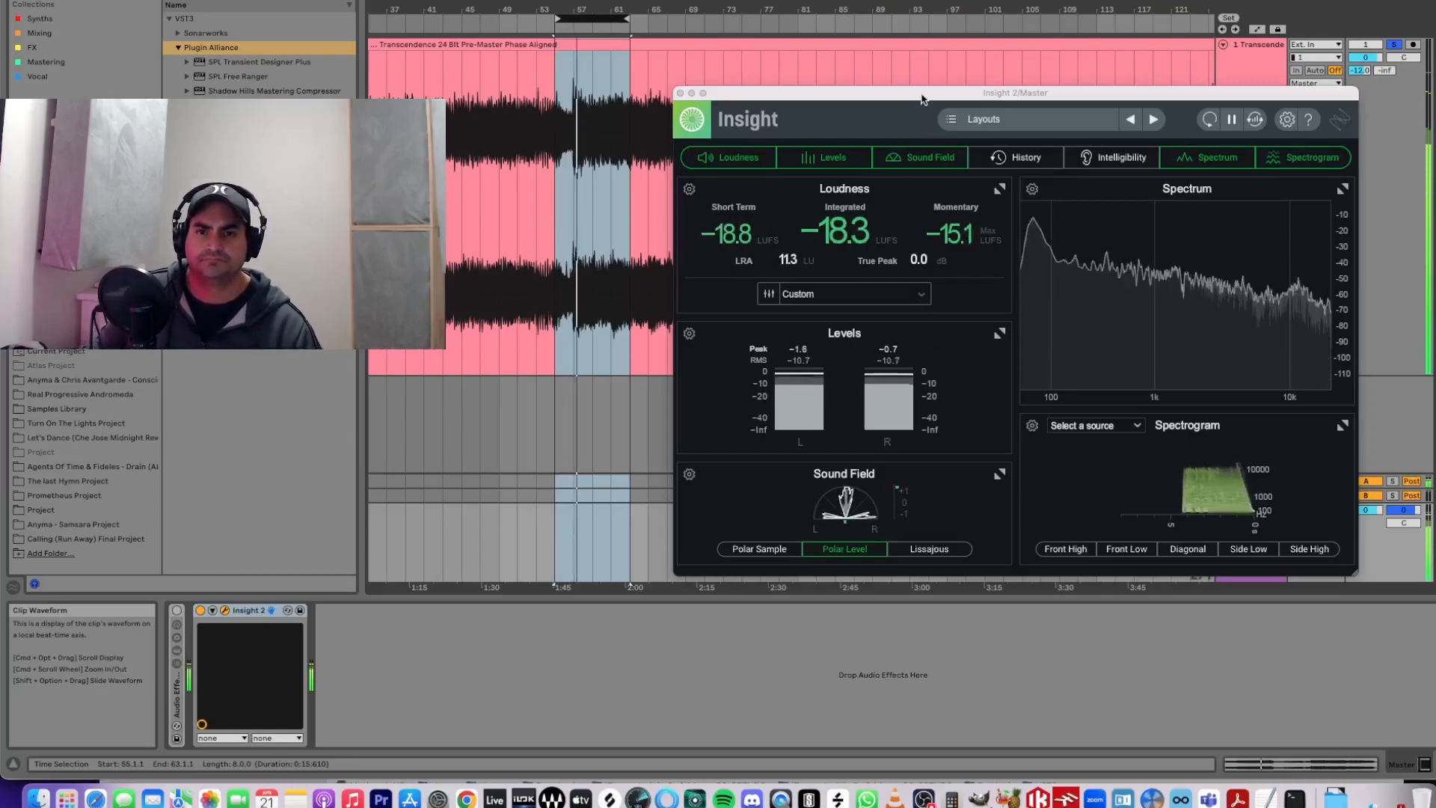
pyautogui.moveTo(921, 94); pyautogui.dragTo(941, 72)
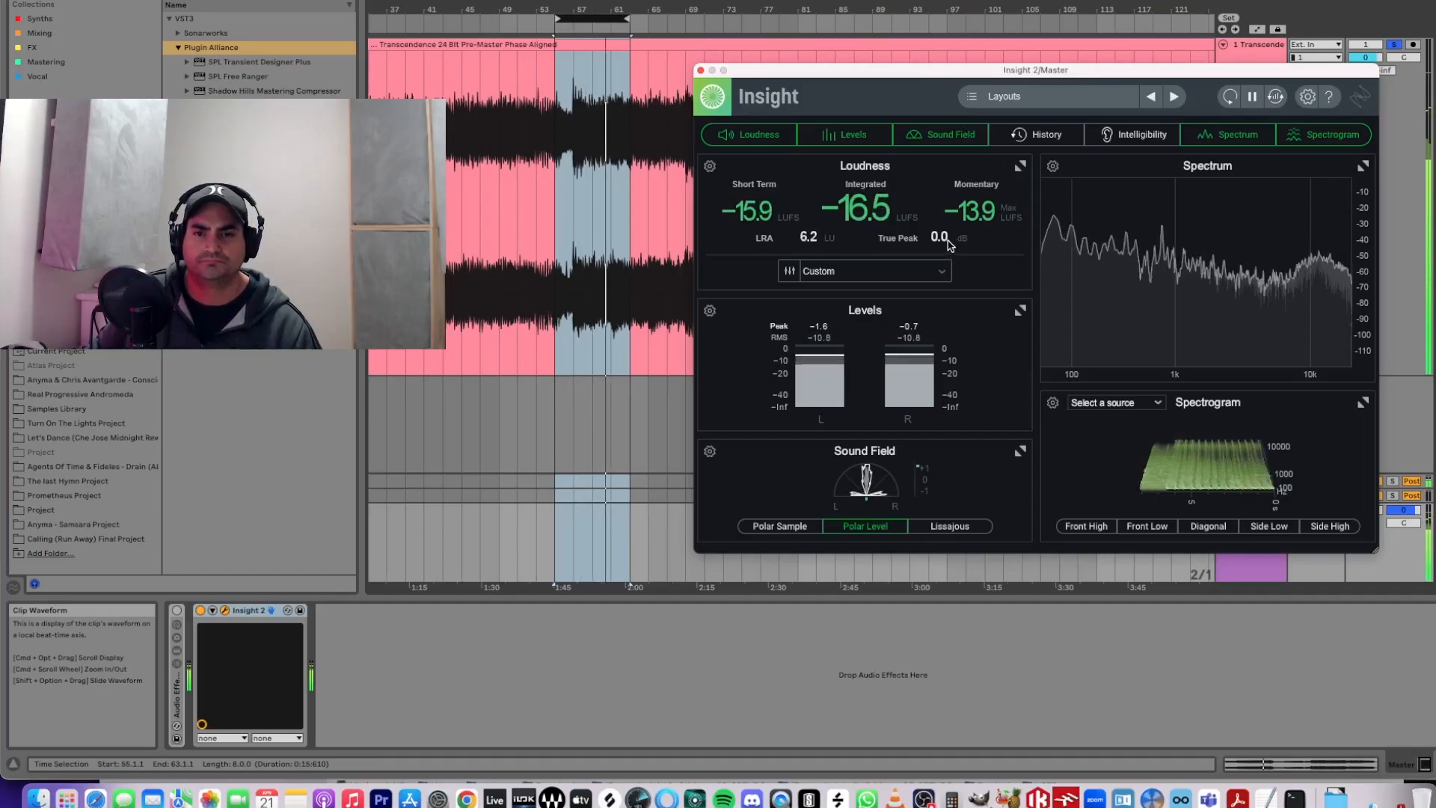
pyautogui.click(718, 2)
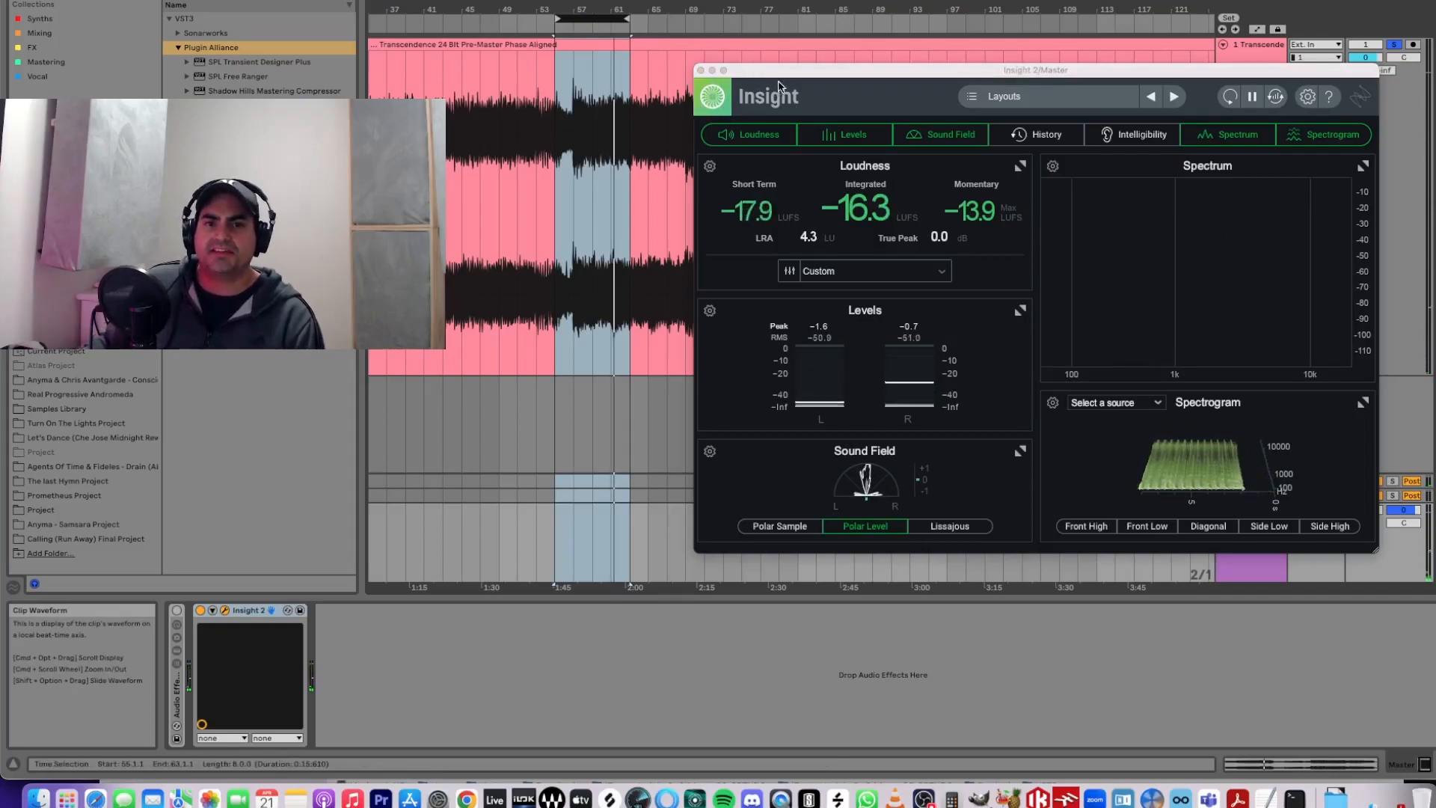
pyautogui.moveTo(769, 74); pyautogui.dragTo(347, 188)
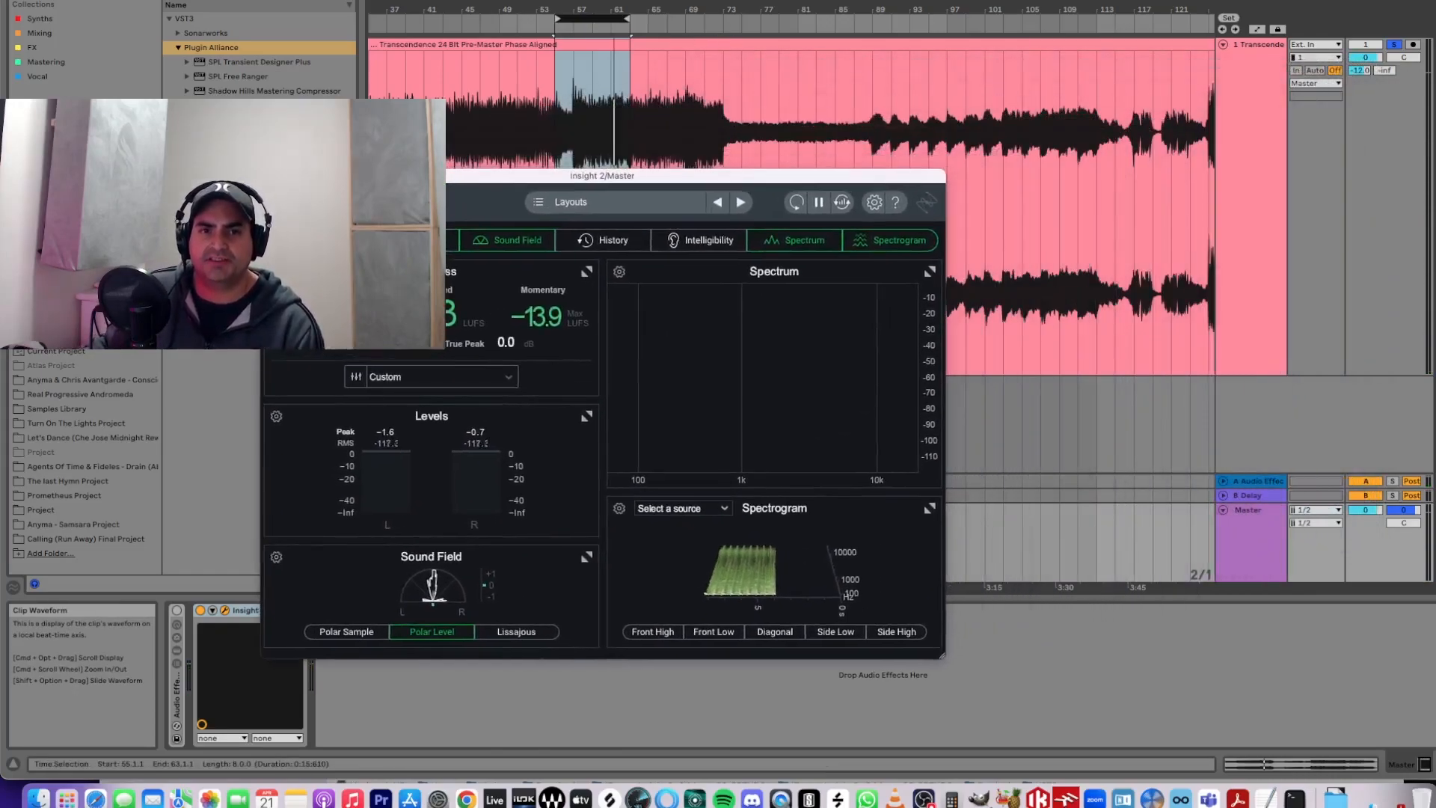
# - Show the master track's mastering chain and limit the Ozone 10 Match EQ range to 100 Hz through 6.1 kHz
pyautogui.moveTo(638, 11); pyautogui.dragTo(638, 1)
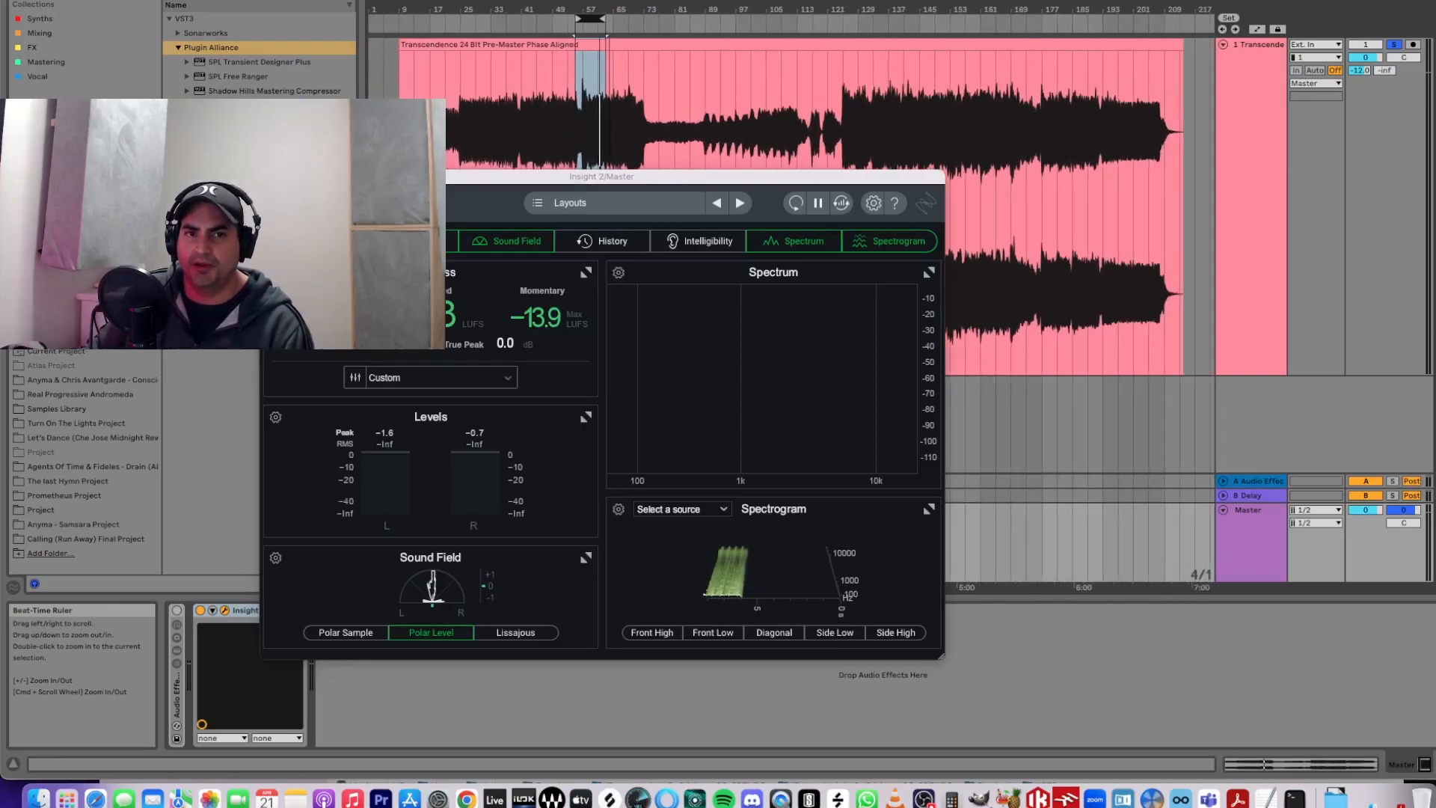
pyautogui.click(1256, 550)
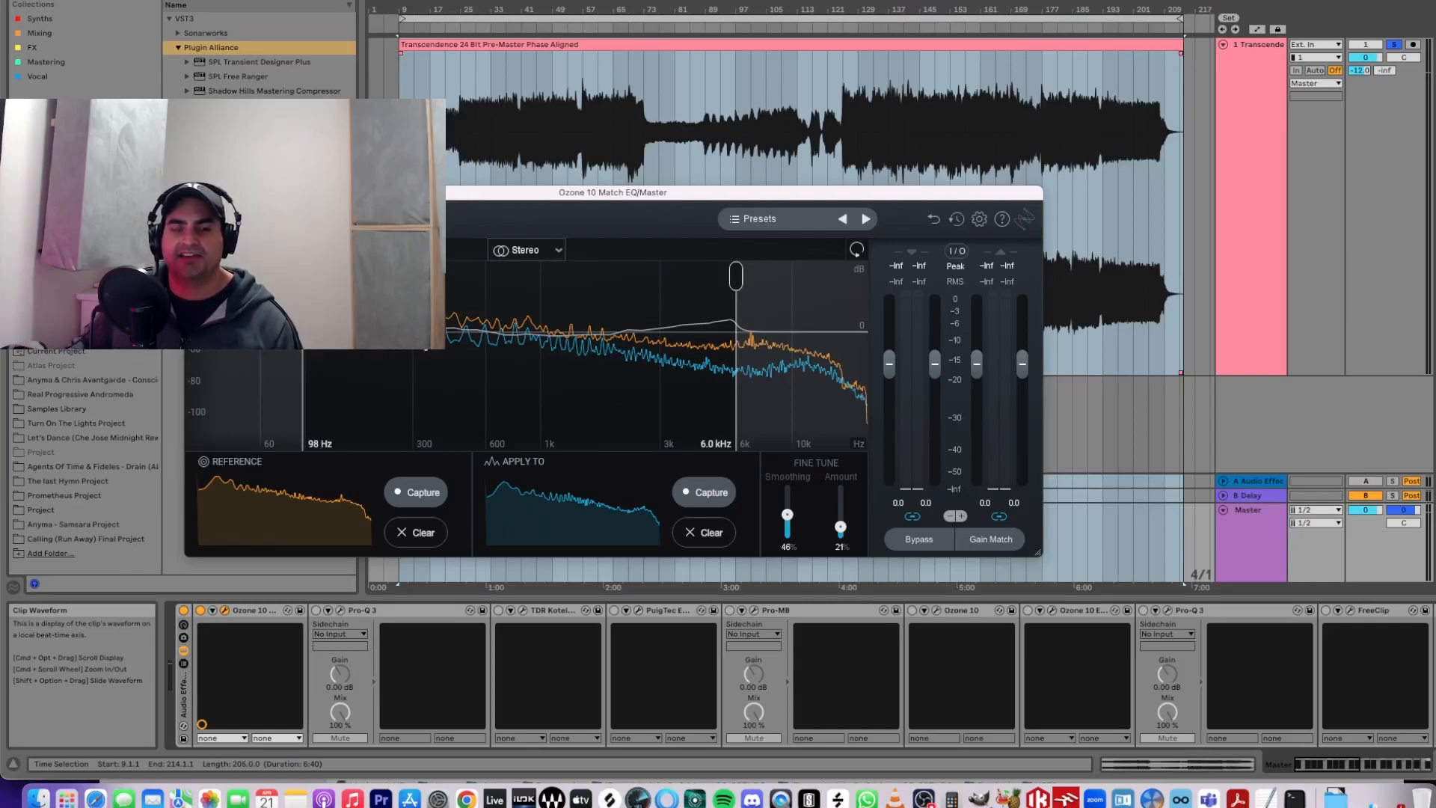
pyautogui.moveTo(308, 275); pyautogui.dragTo(303, 276)
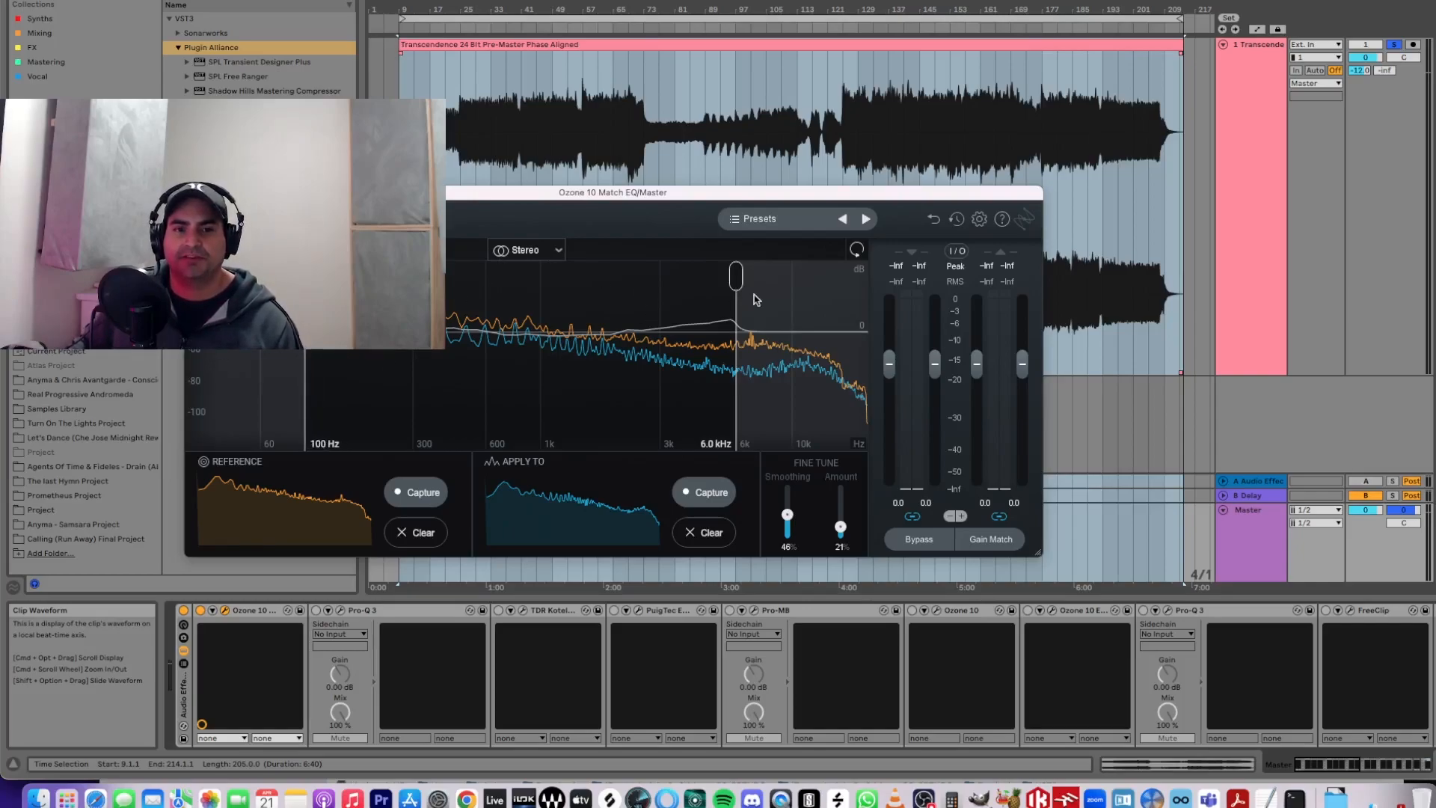
pyautogui.moveTo(738, 281); pyautogui.dragTo(740, 282)
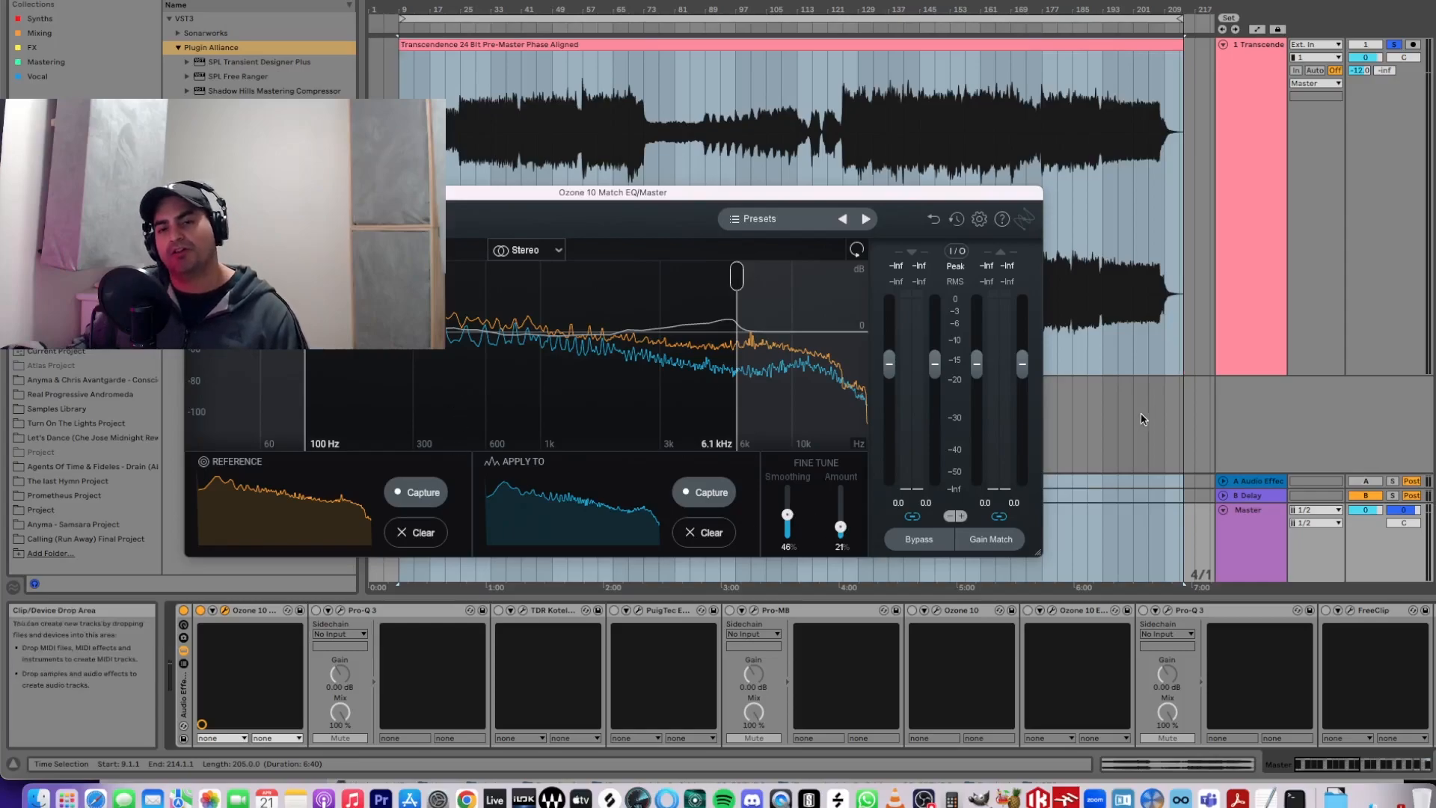
# - Add a new audio track below the Transcendence pre-master, close the Match EQ window and select bars 45 to 193 on the new track
pyautogui.moveTo(644, 194); pyautogui.dragTo(766, 341)
pyautogui.click(1244, 79)
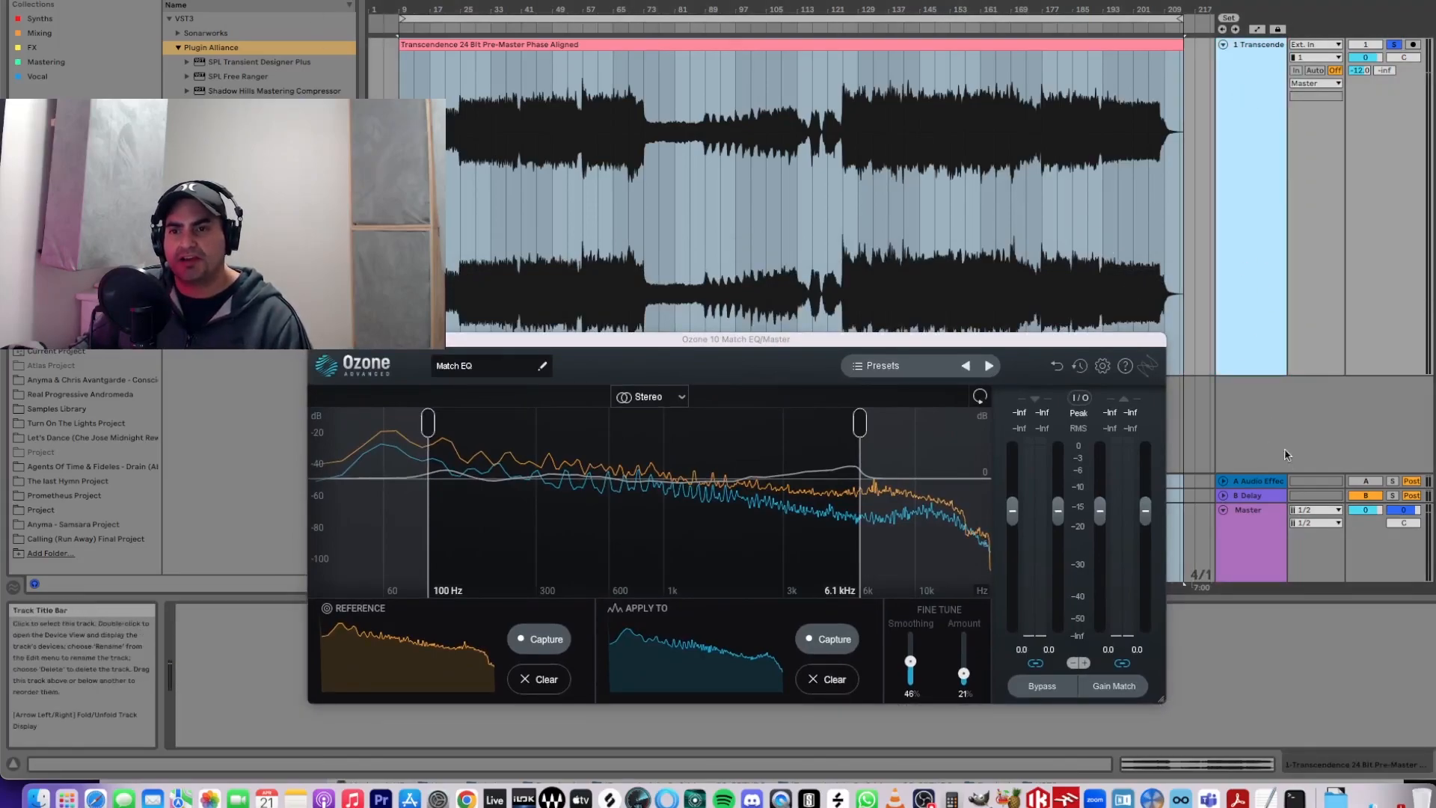
pyautogui.press('super+t')
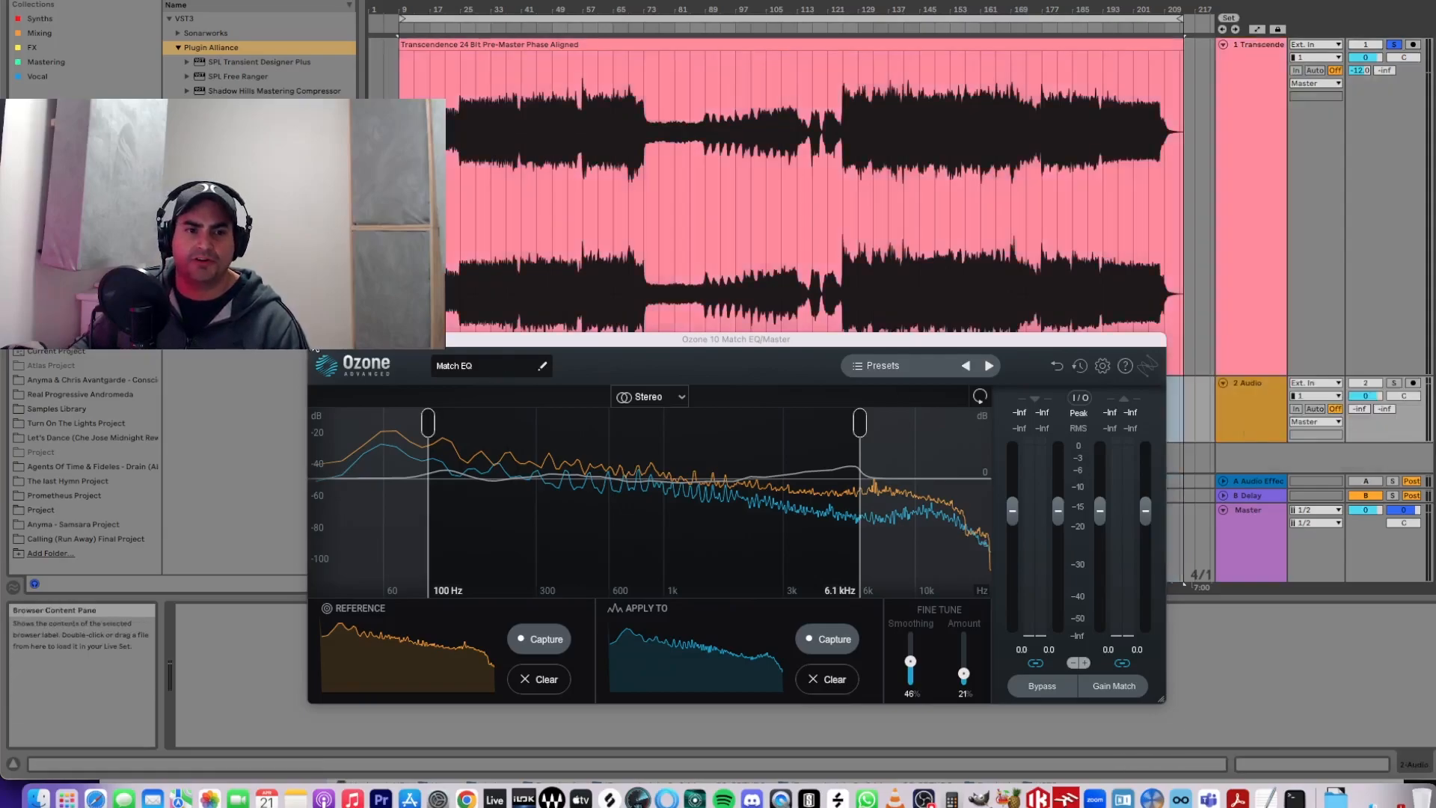
pyautogui.click(314, 340)
pyautogui.moveTo(536, 419); pyautogui.dragTo(1104, 398)
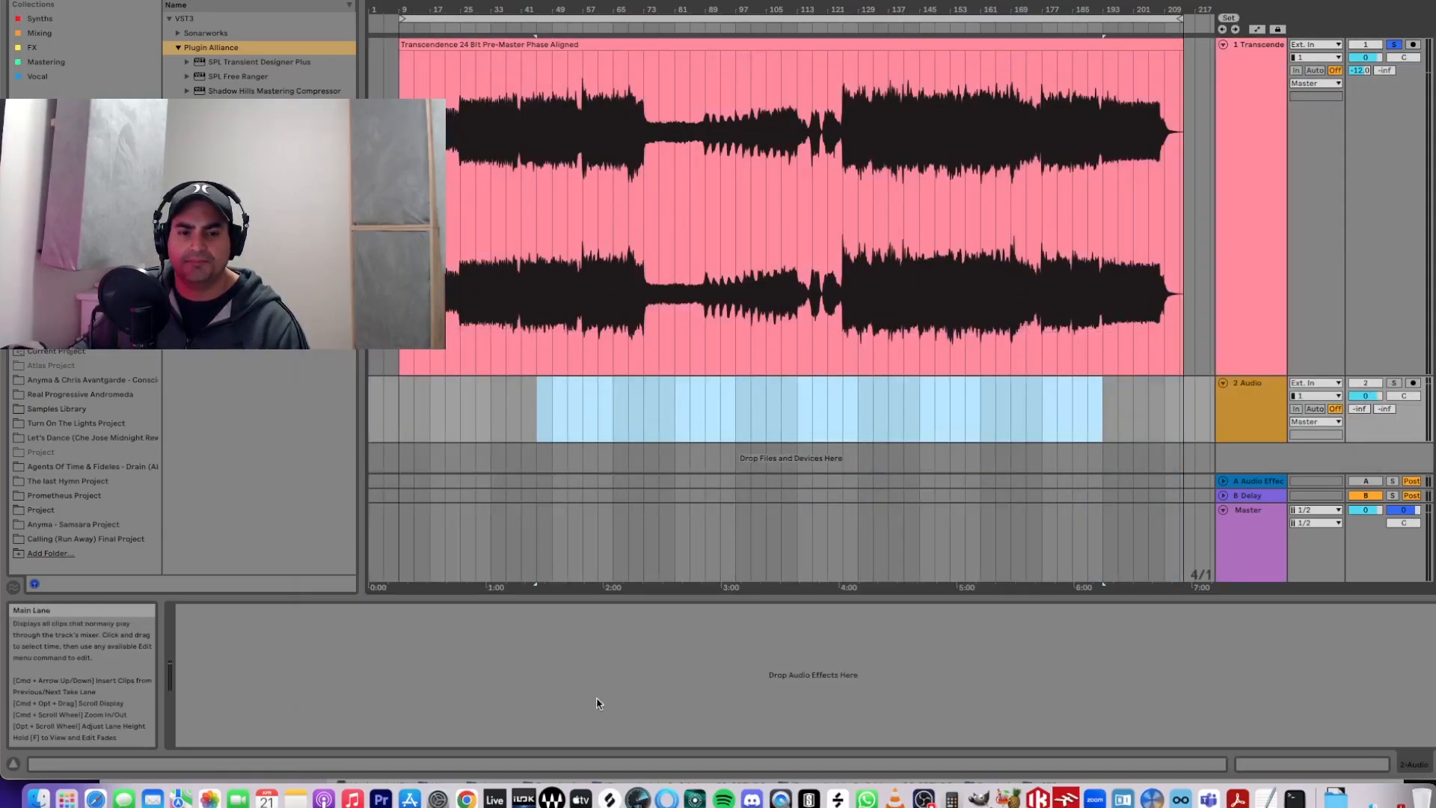
# - Reopen Ozone 10 Match EQ from the master chain and set its smoothing to 49% and amount to 16%
pyautogui.click(1269, 546)
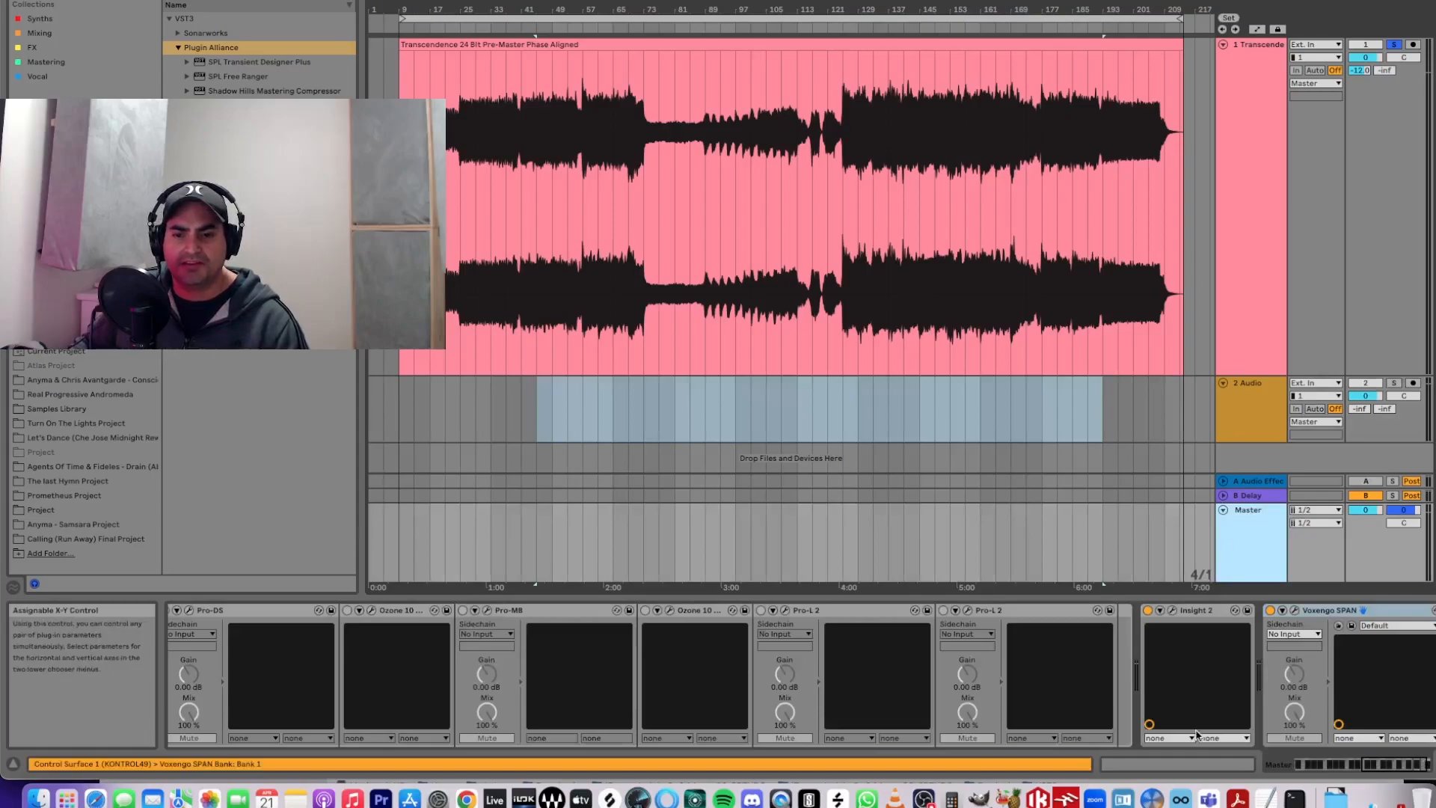
pyautogui.moveTo(1380, 763); pyautogui.dragTo(1239, 776)
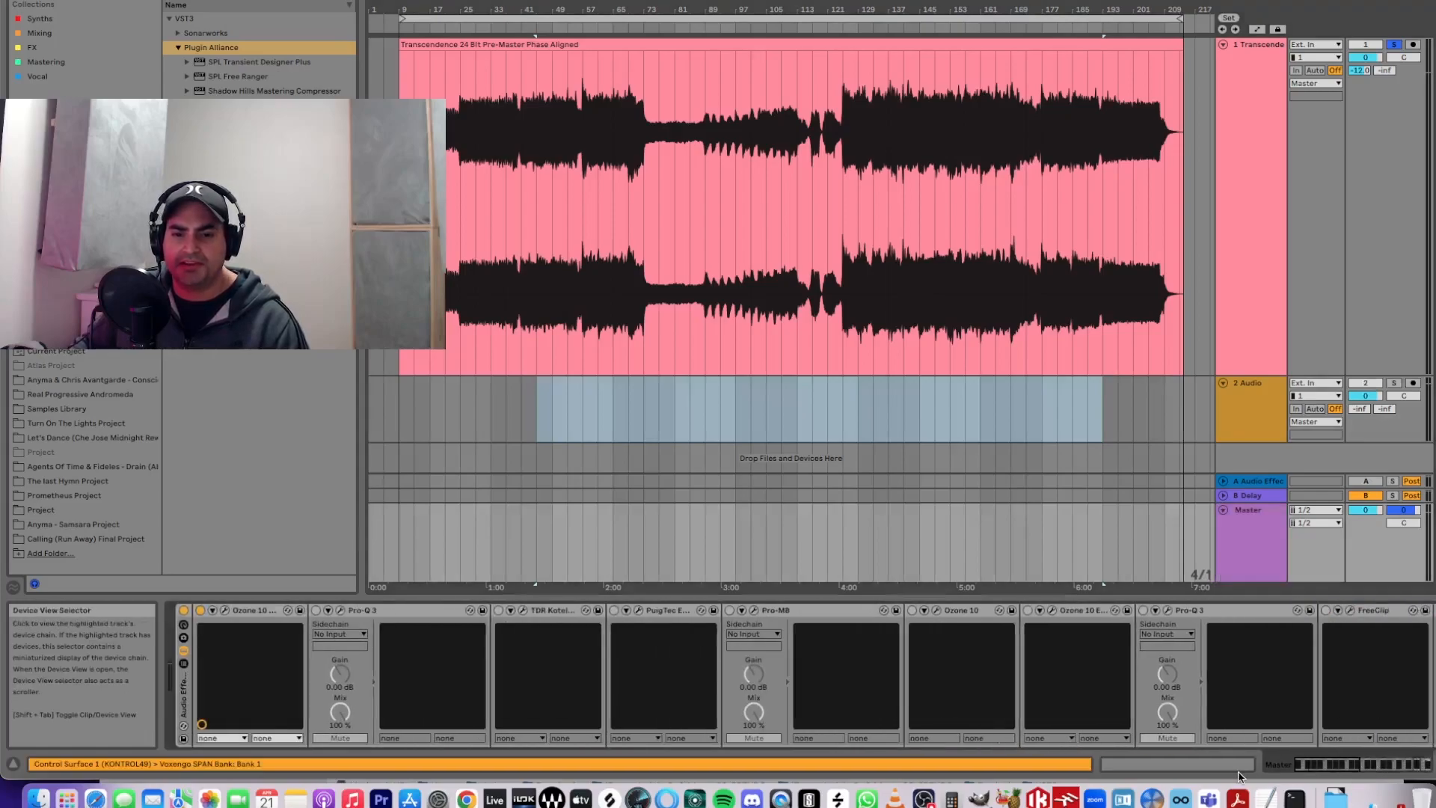
pyautogui.click(224, 610)
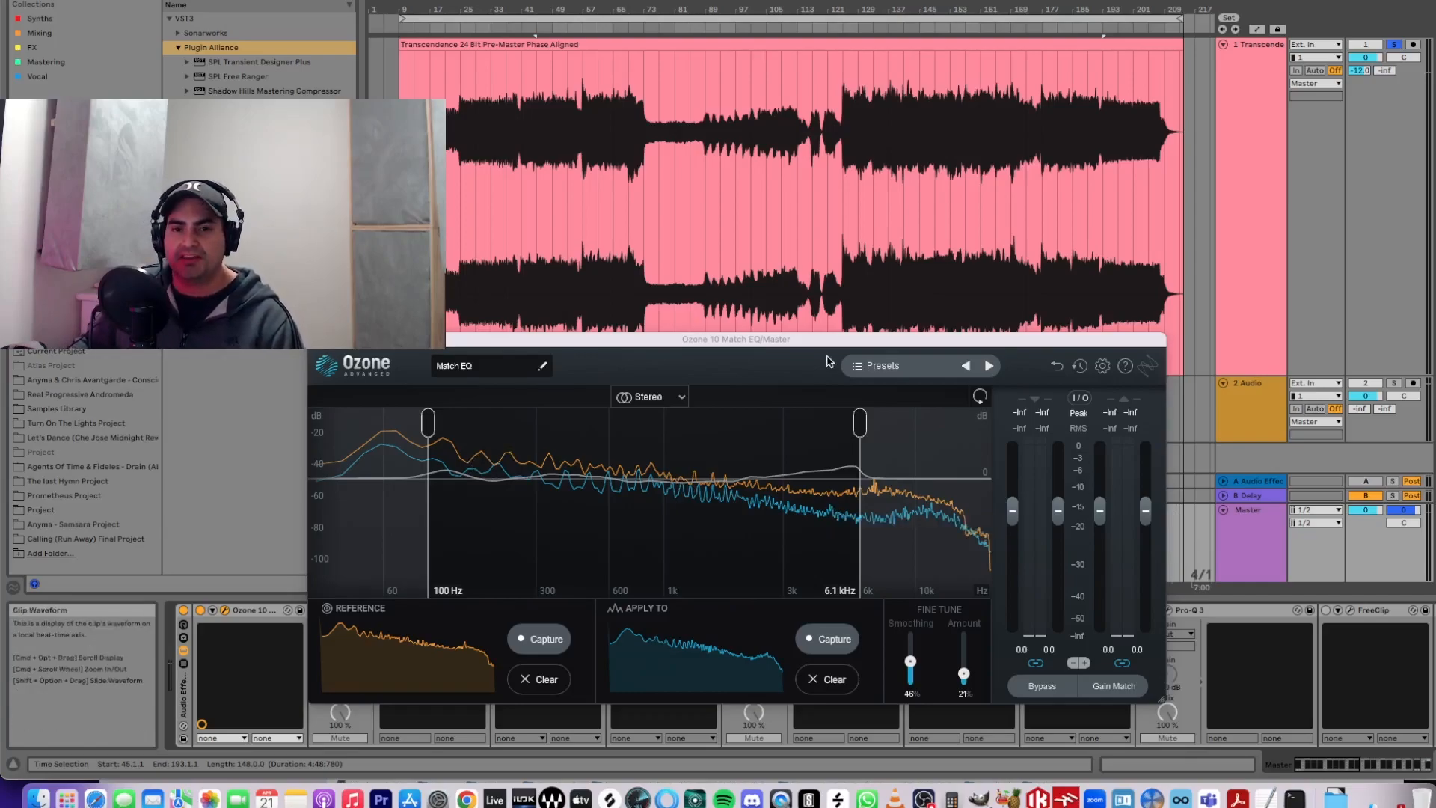
pyautogui.moveTo(826, 348); pyautogui.dragTo(785, 215)
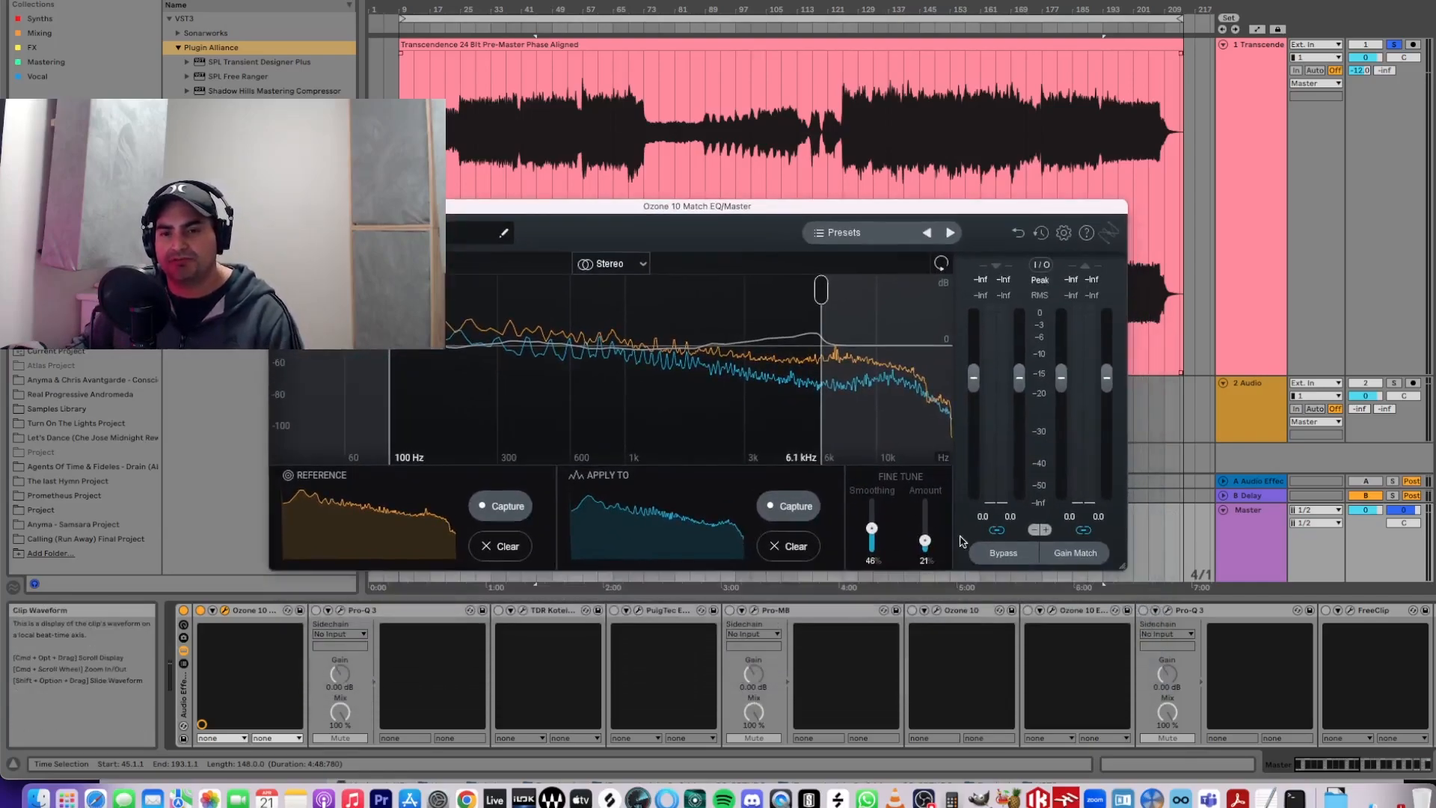
pyautogui.moveTo(925, 543); pyautogui.dragTo(880, 539)
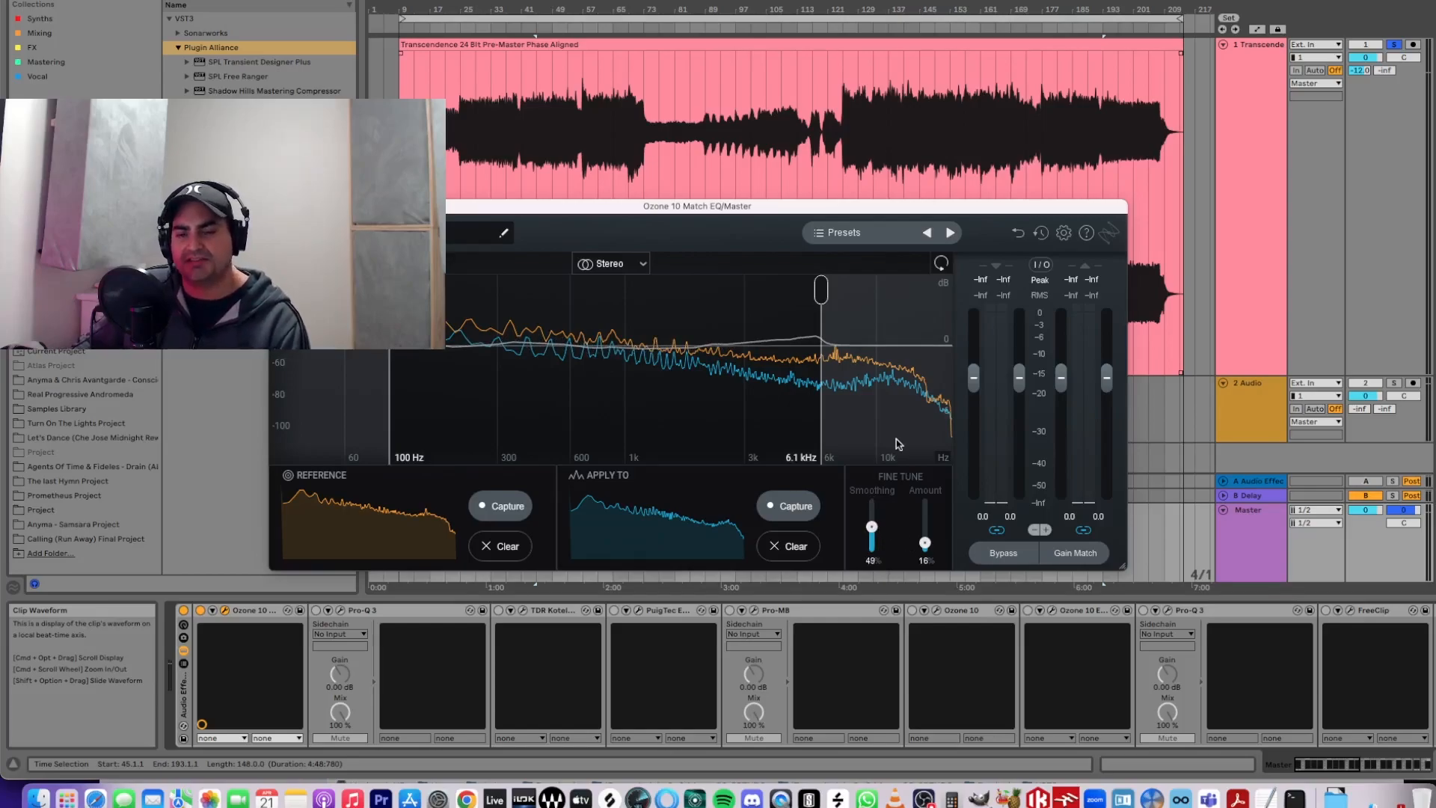
pyautogui.moveTo(820, 295)
pyautogui.mouseDown()
pyautogui.moveTo(907, 293)
pyautogui.moveTo(817, 290)
pyautogui.mouseUp()
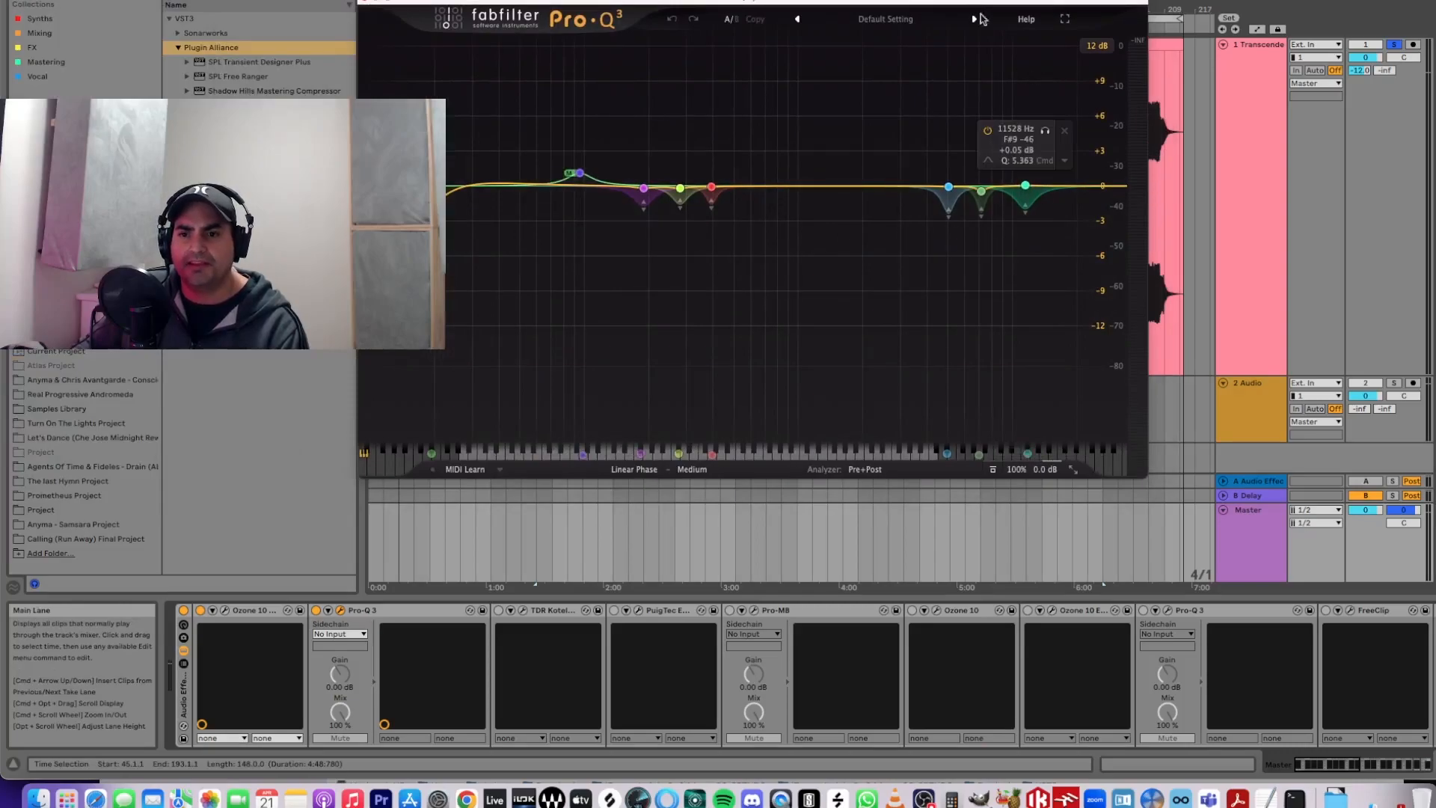
# - Set the arrangement loop to bars 125 through 141 around the second drop and select that range
pyautogui.moveTo(992, 0); pyautogui.dragTo(1010, 273)
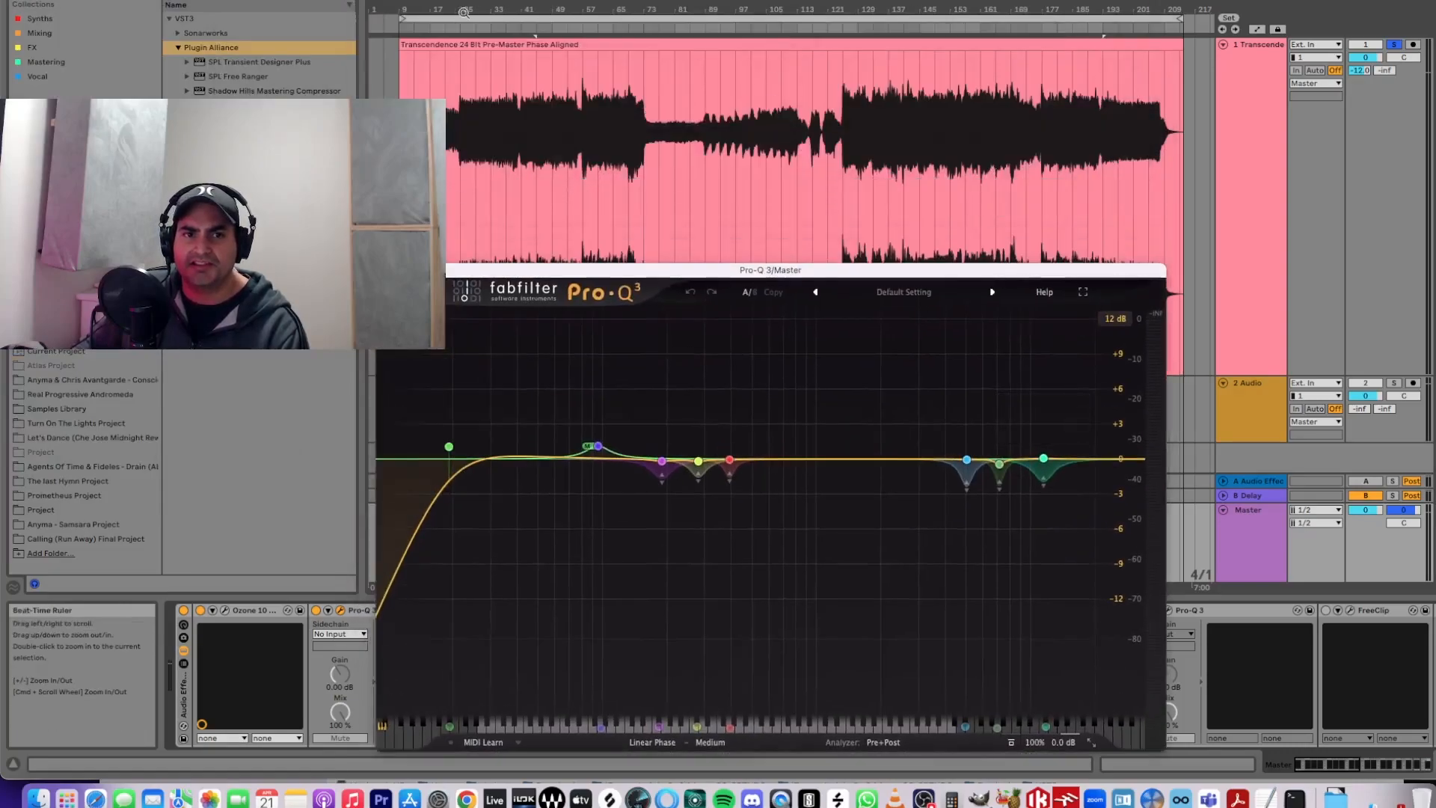
pyautogui.moveTo(757, 48); pyautogui.dragTo(841, 61)
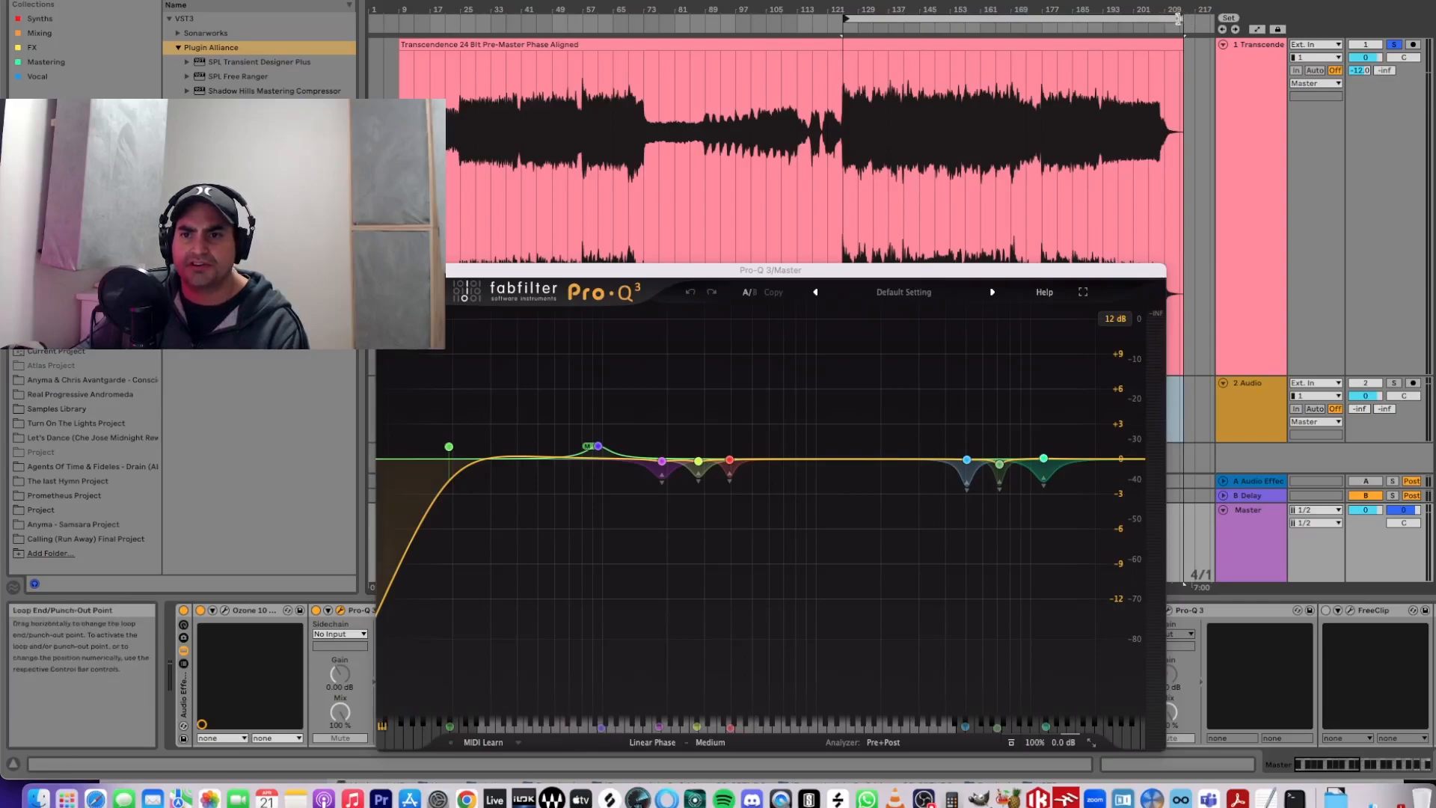
pyautogui.moveTo(1182, 18); pyautogui.dragTo(910, 47)
pyautogui.click(873, 18)
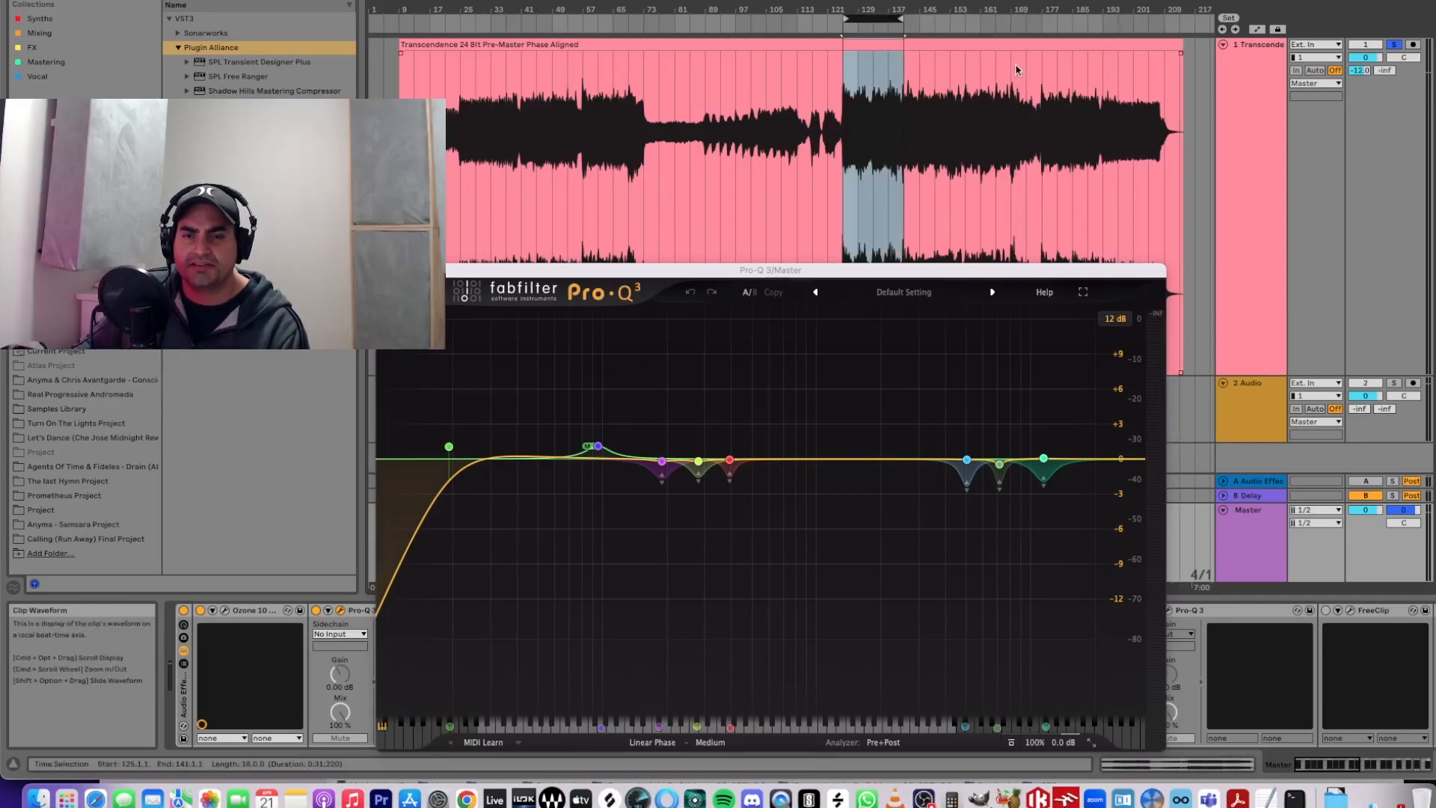
# - Play the loop while switching the first Pro-Q 3 off and back on to compare its effect
pyautogui.moveTo(724, 276); pyautogui.dragTo(475, 110)
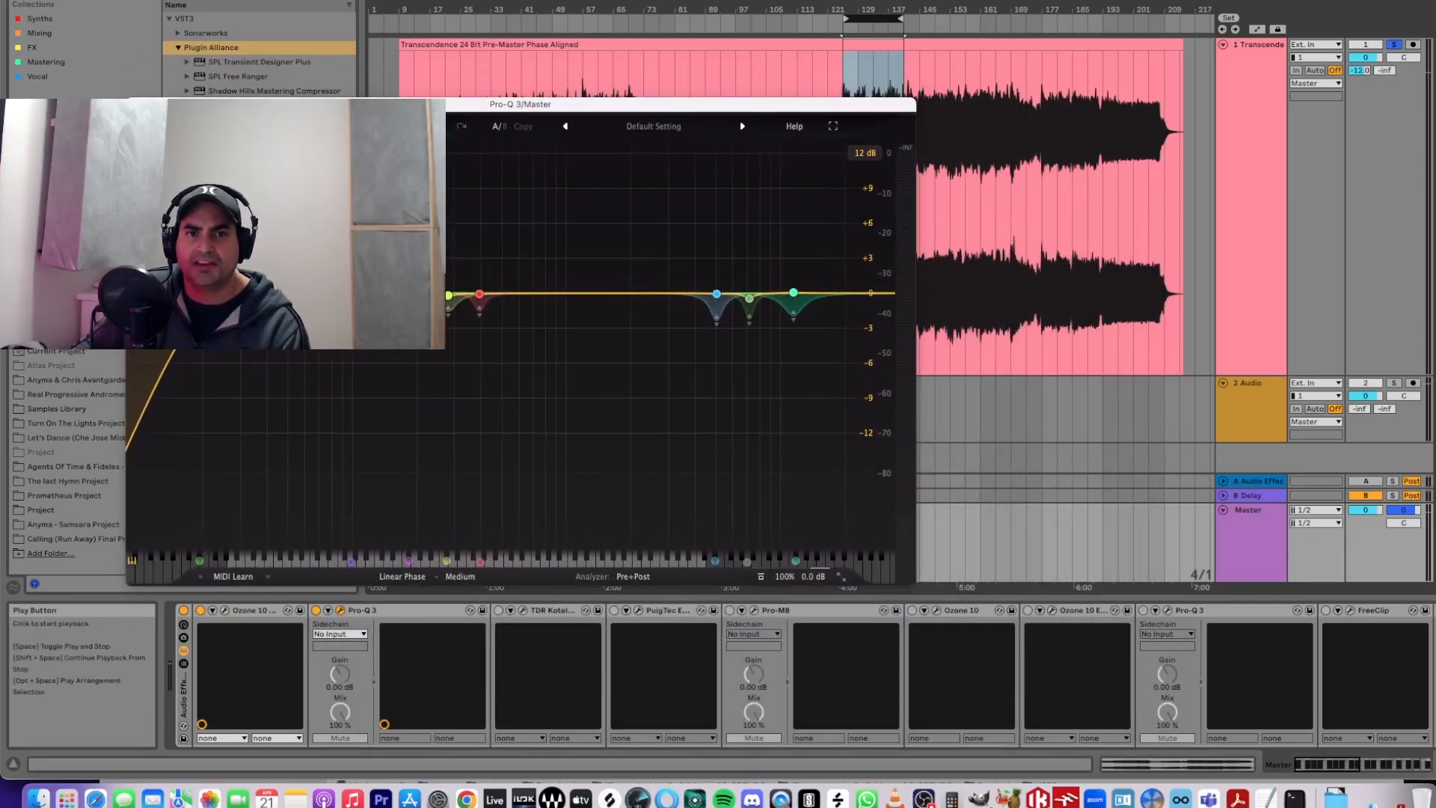
pyautogui.press('space')
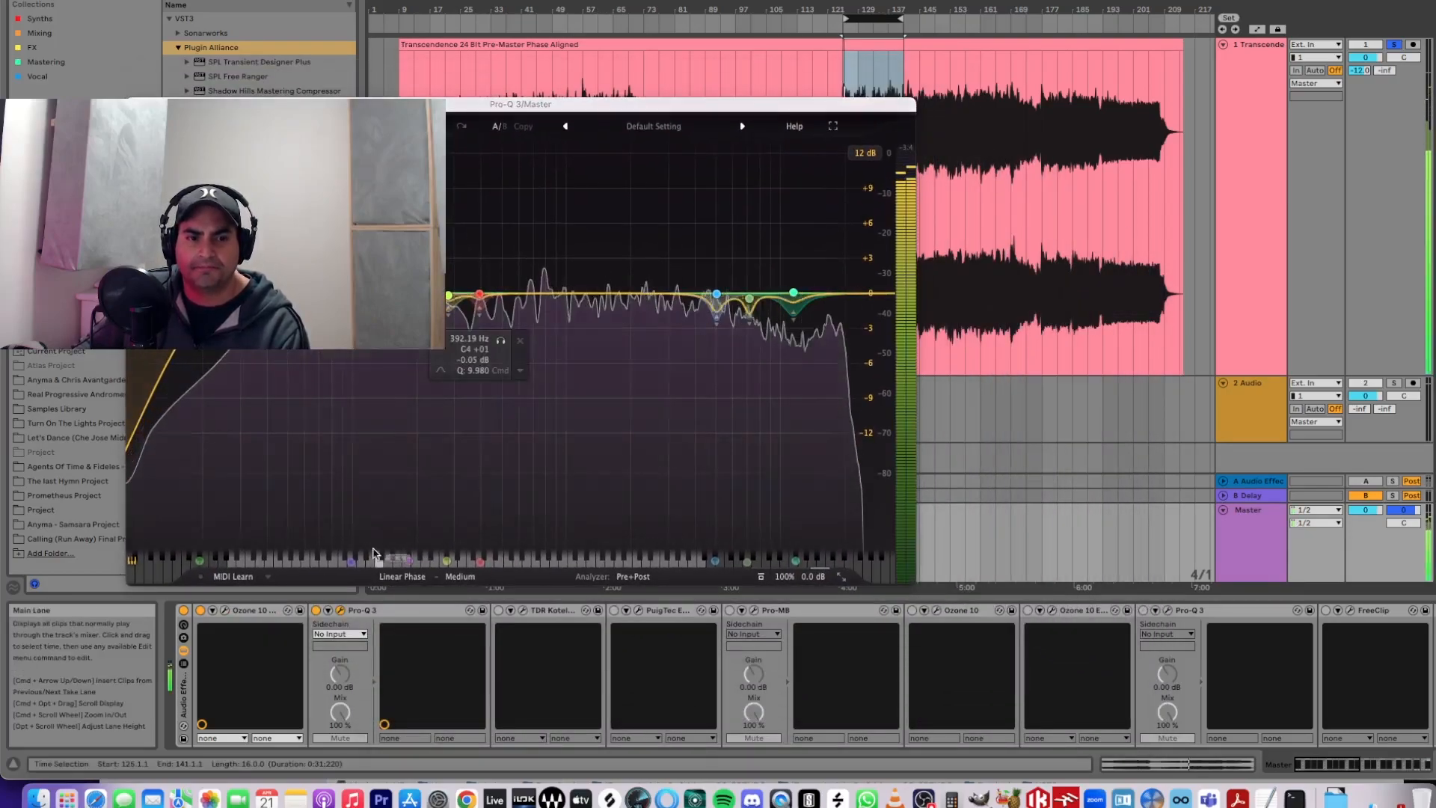
pyautogui.click(317, 610)
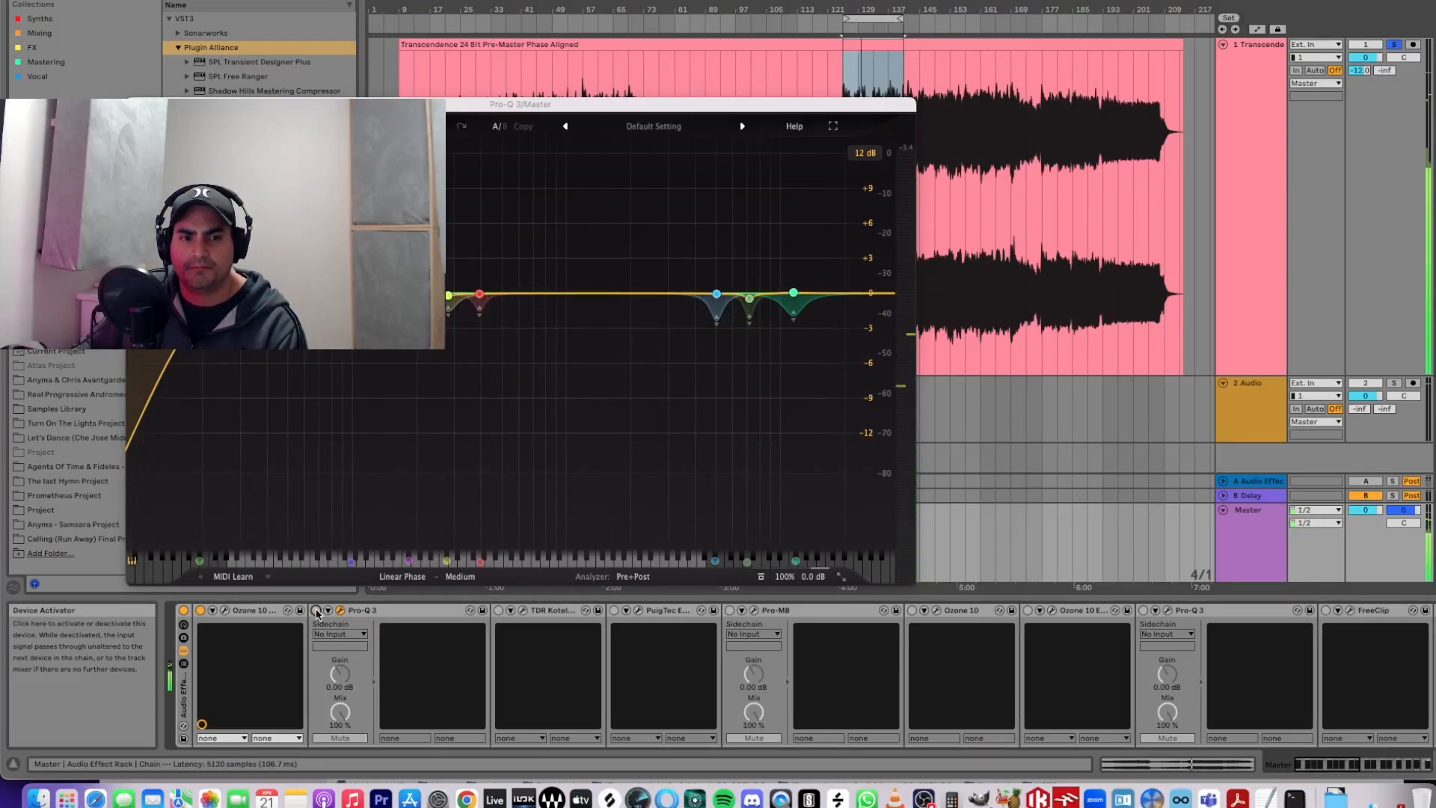
pyautogui.click(317, 610)
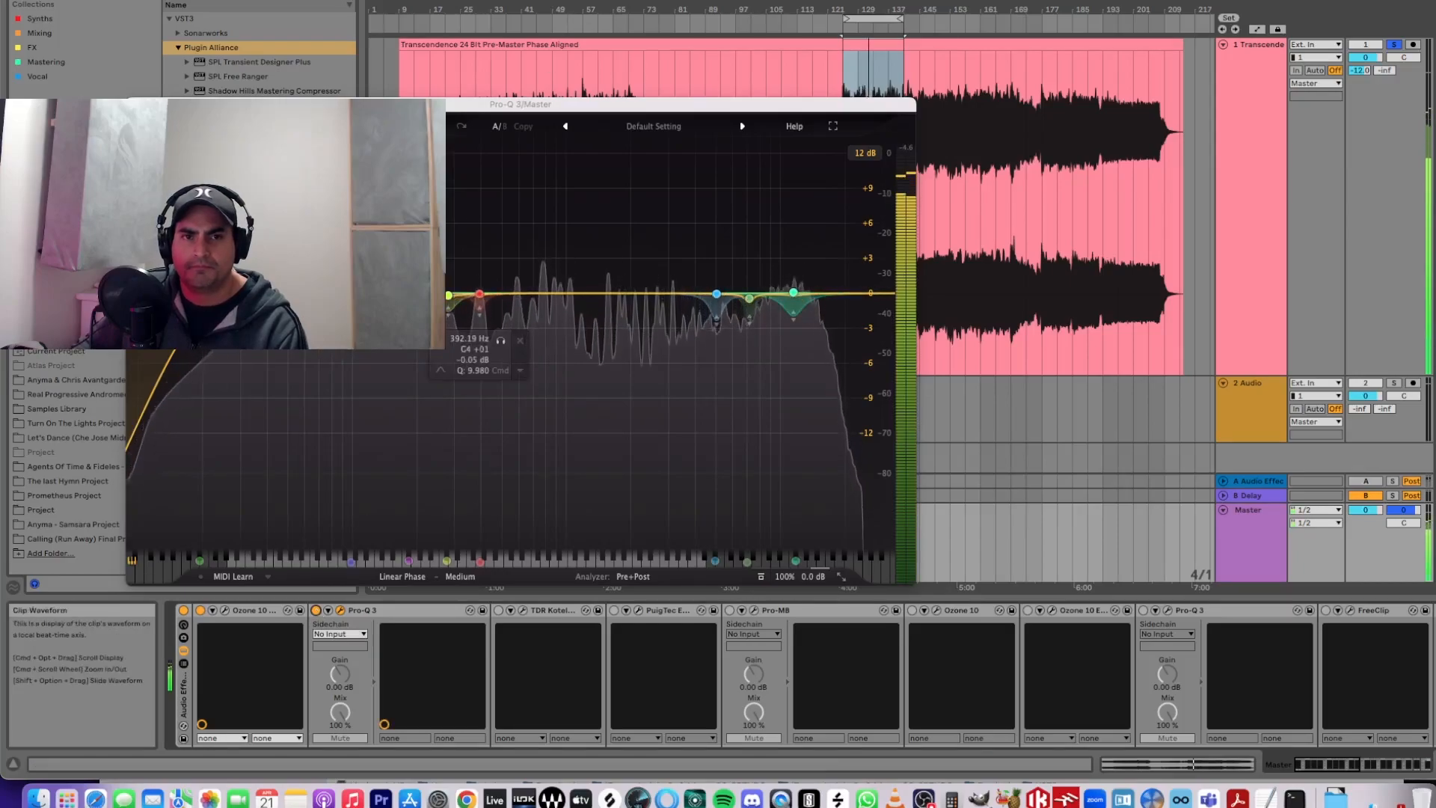
pyautogui.press('space')
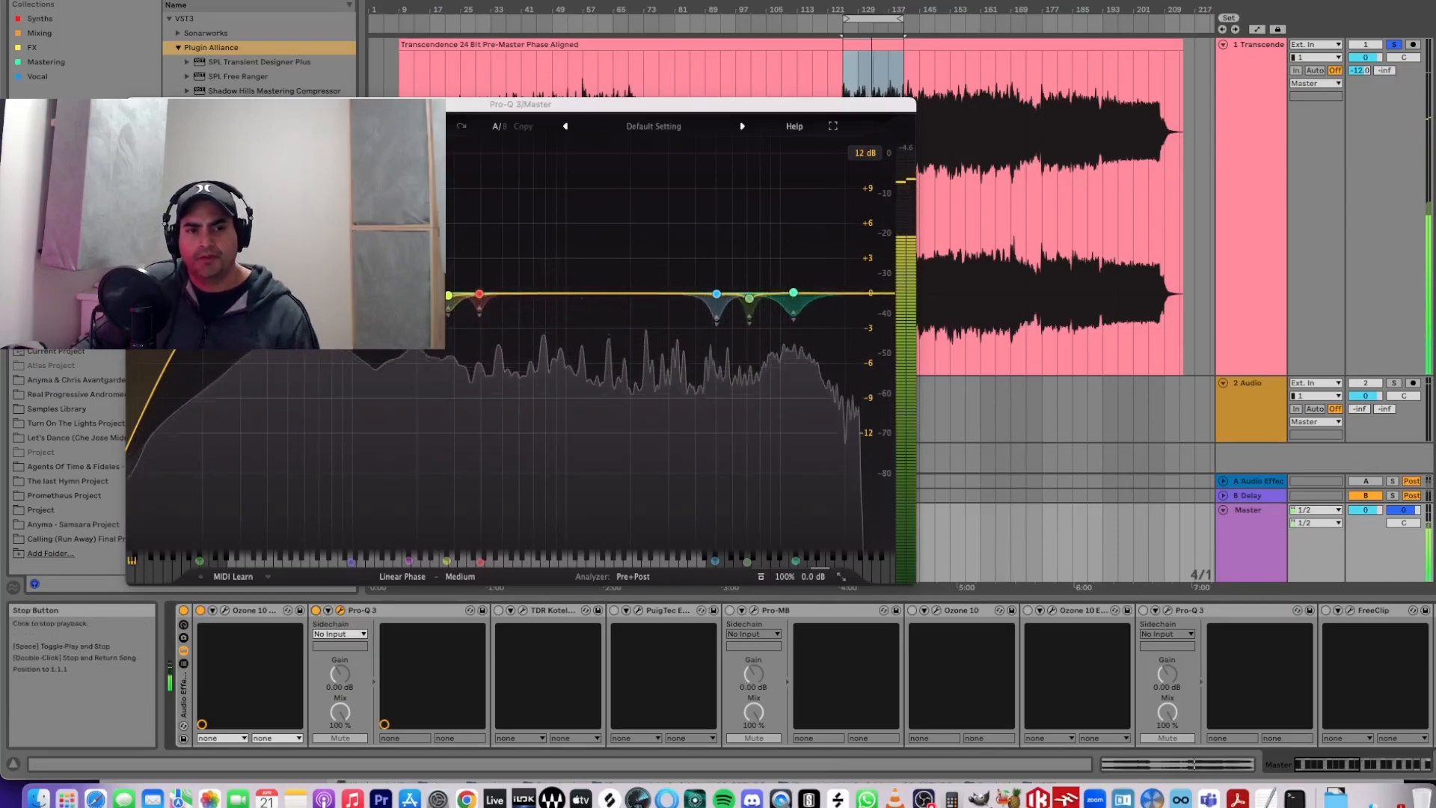
# - Examine the Pro-Q 3 dynamic bands and the low-cut band's settings
pyautogui.moveTo(451, 297)
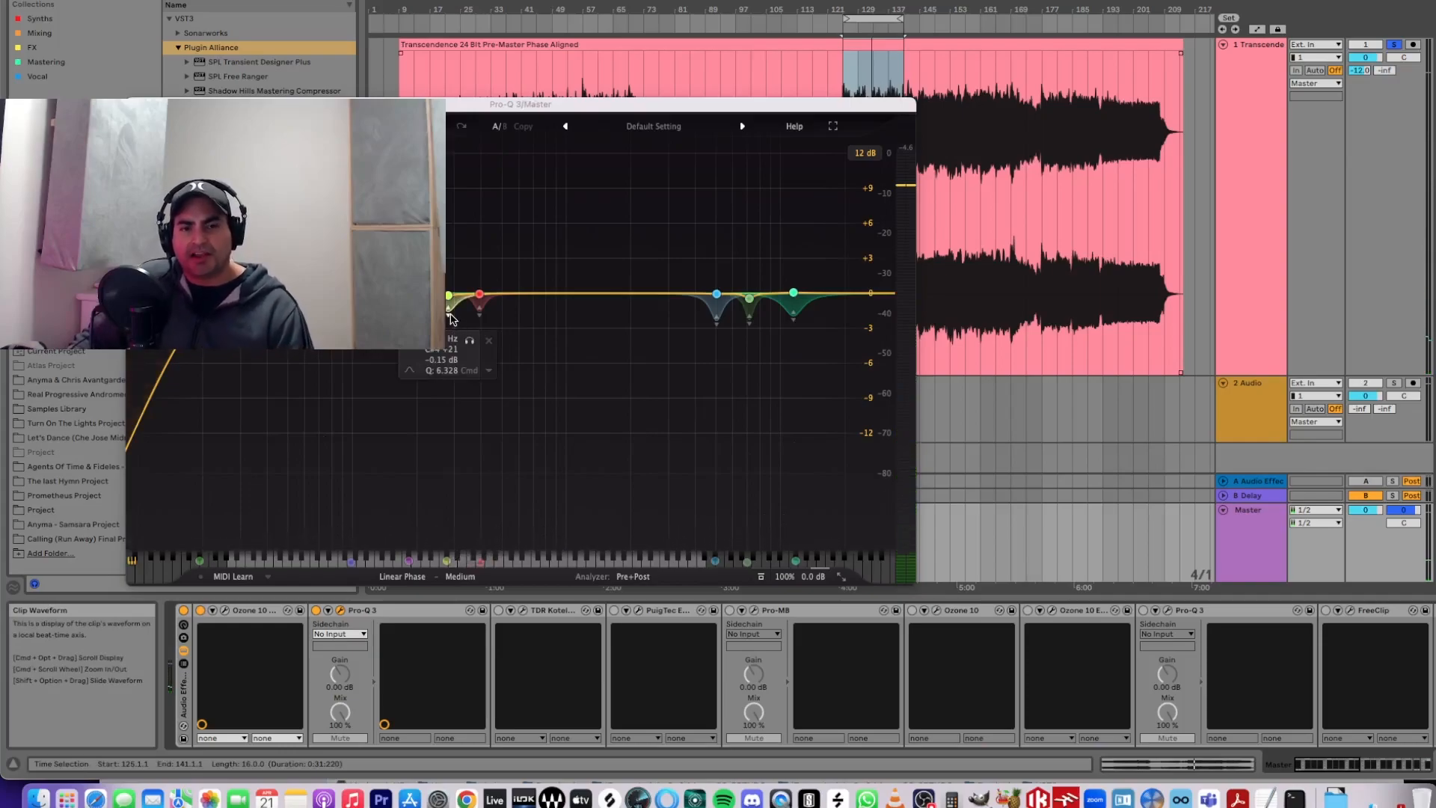
pyautogui.moveTo(793, 293)
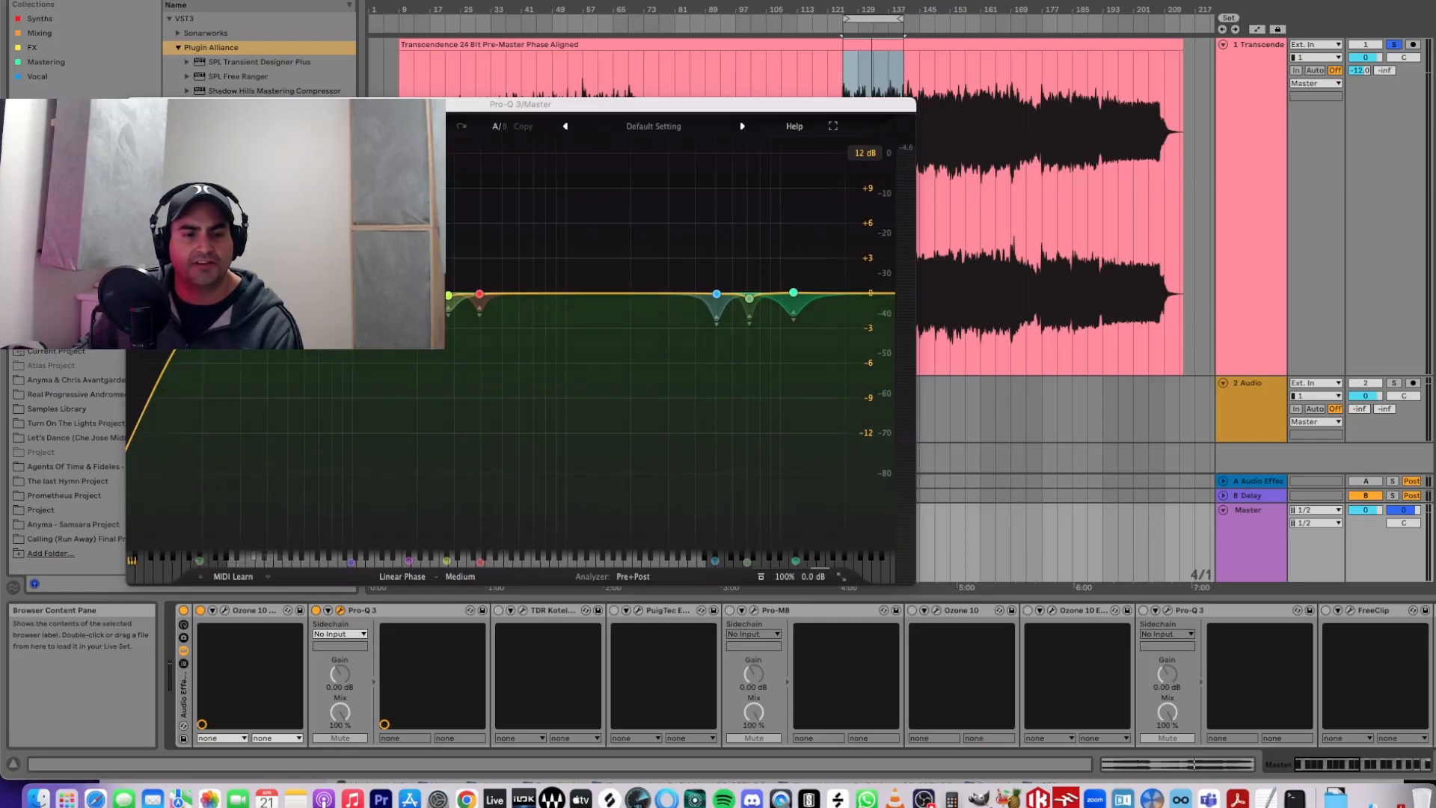
pyautogui.click(255, 294)
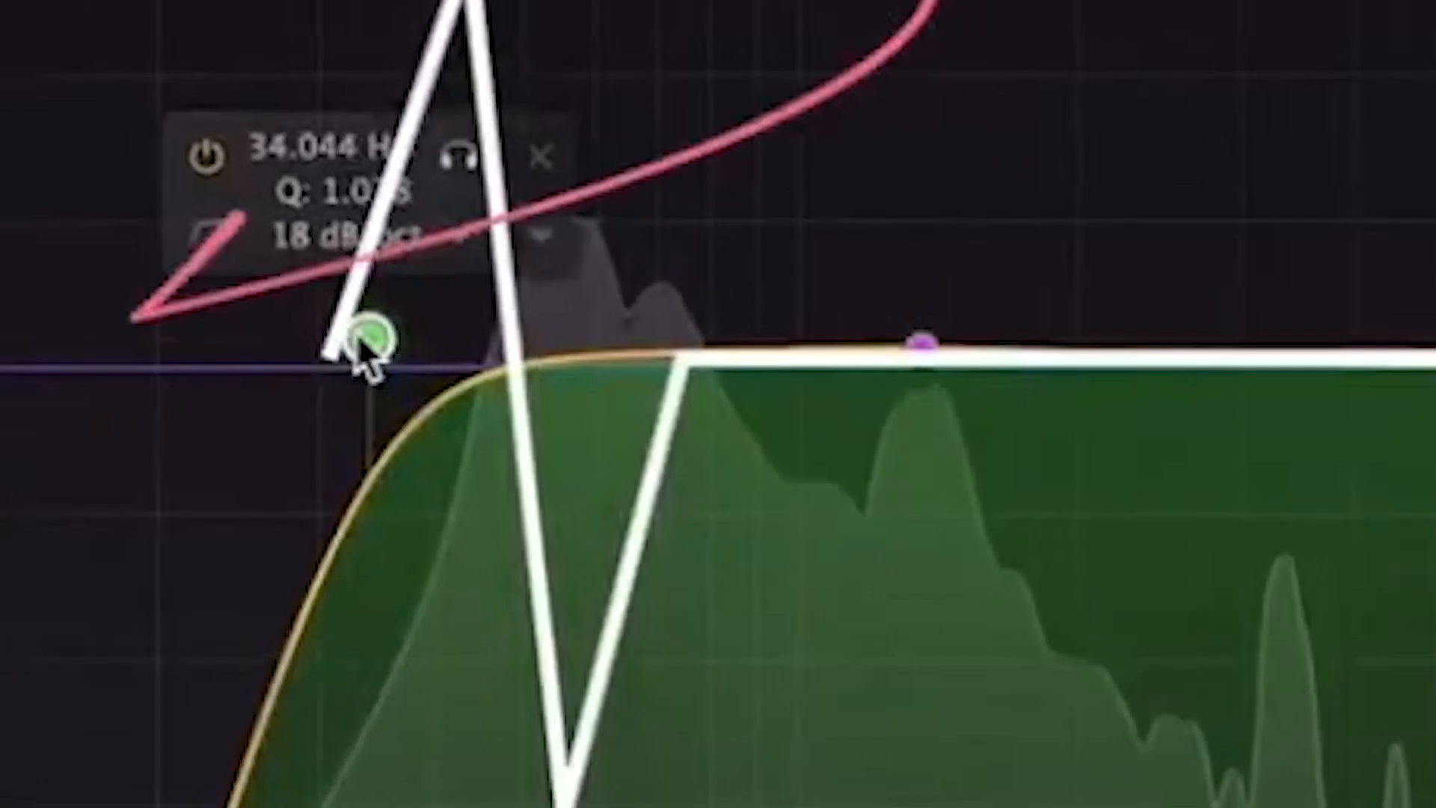
pyautogui.moveTo(359, 346); pyautogui.dragTo(379, 343)
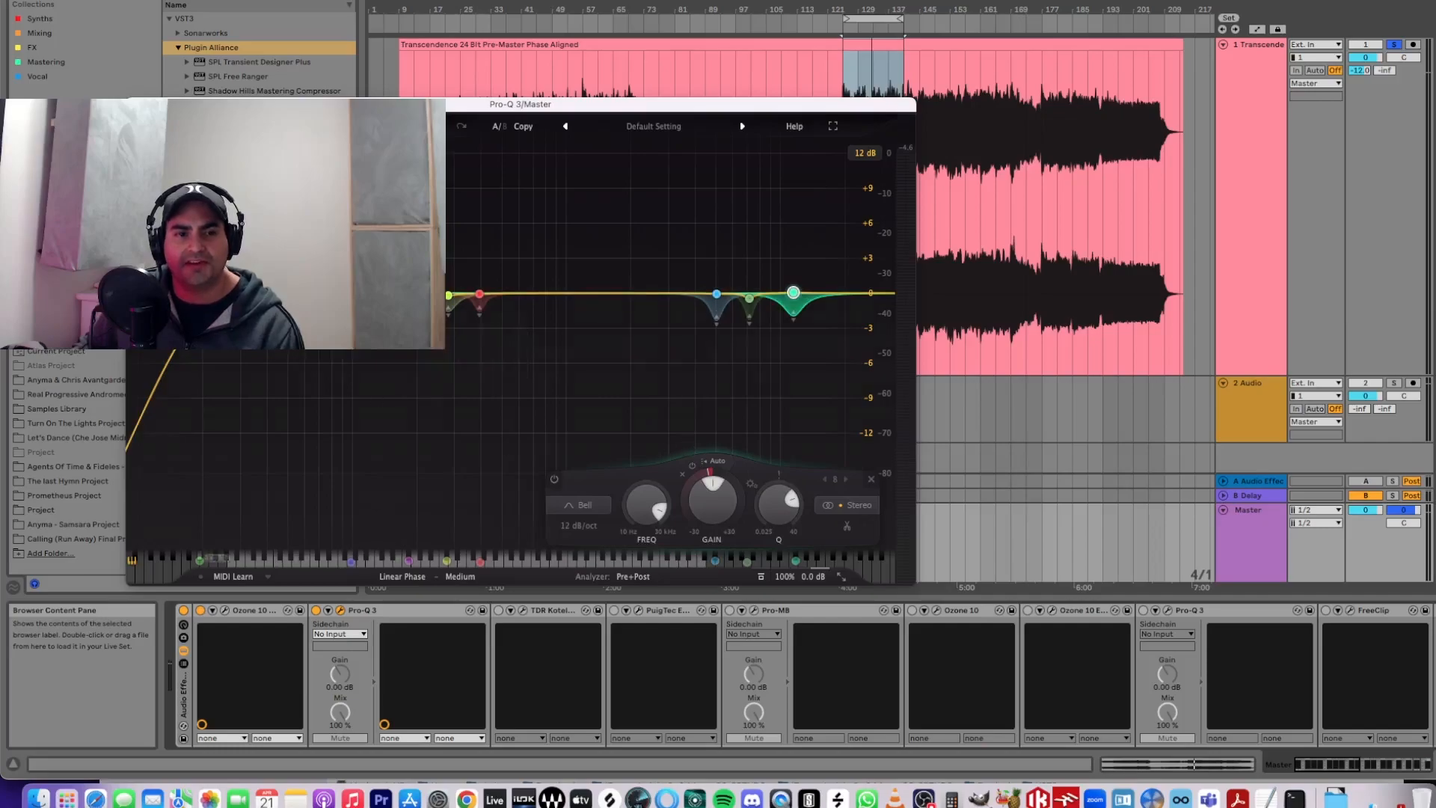
pyautogui.click(200, 295)
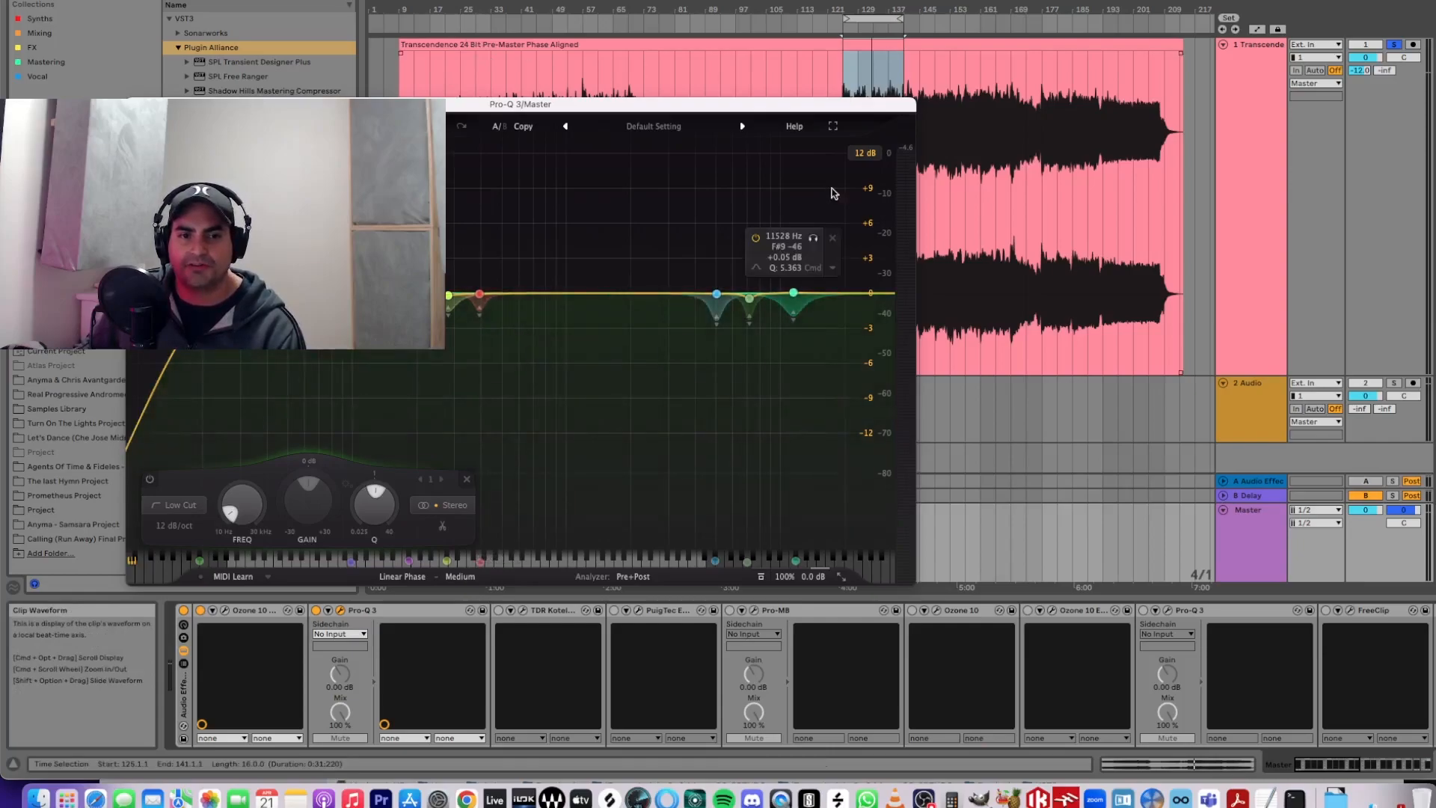
# - Play the loop and audition individual Pro-Q 3 bands, including the 11528 Hz band and the red low-mid band
pyautogui.press('space')
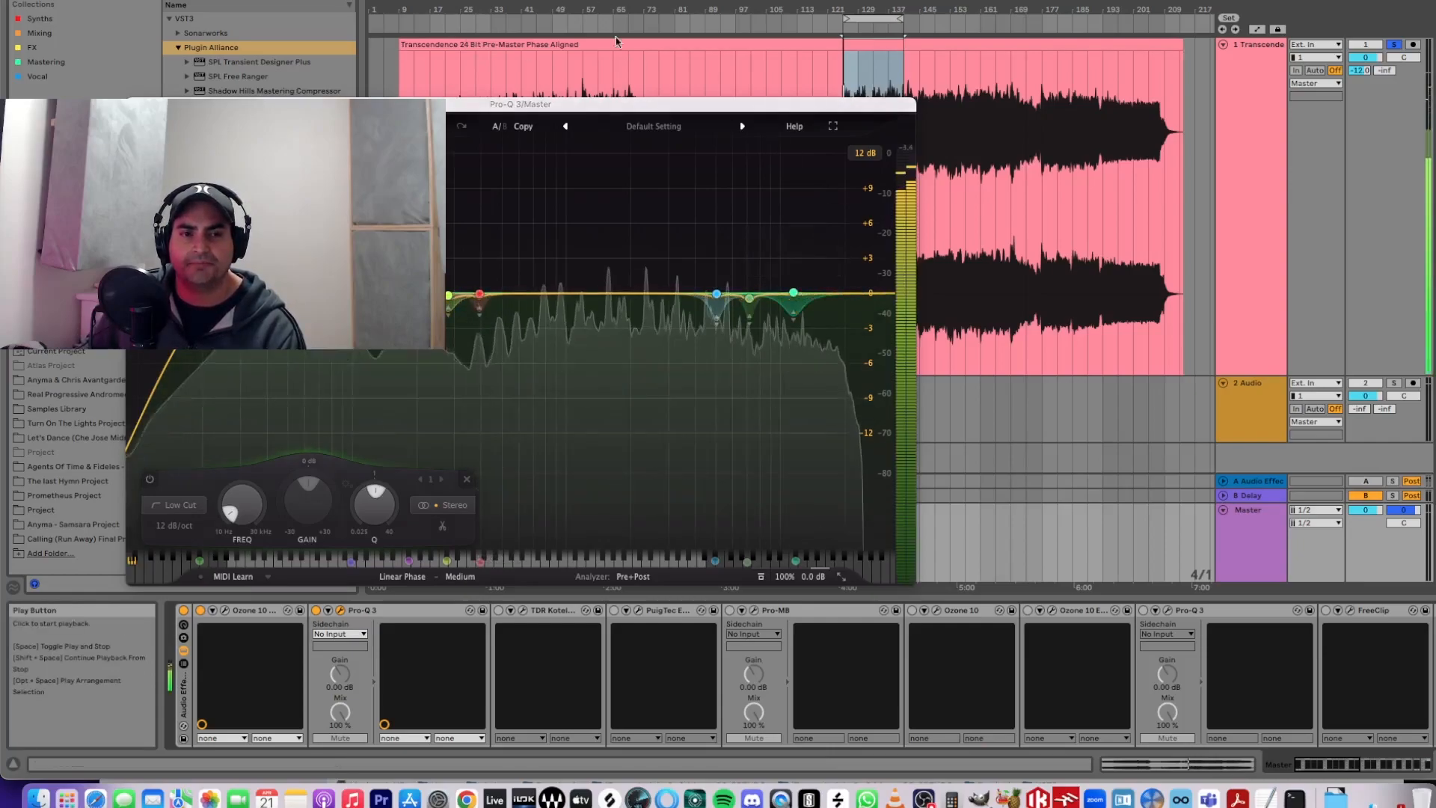
pyautogui.moveTo(373, 326)
pyautogui.mouseDown()
pyautogui.moveTo(439, 352)
pyautogui.moveTo(459, 329)
pyautogui.moveTo(506, 348)
pyautogui.mouseUp()
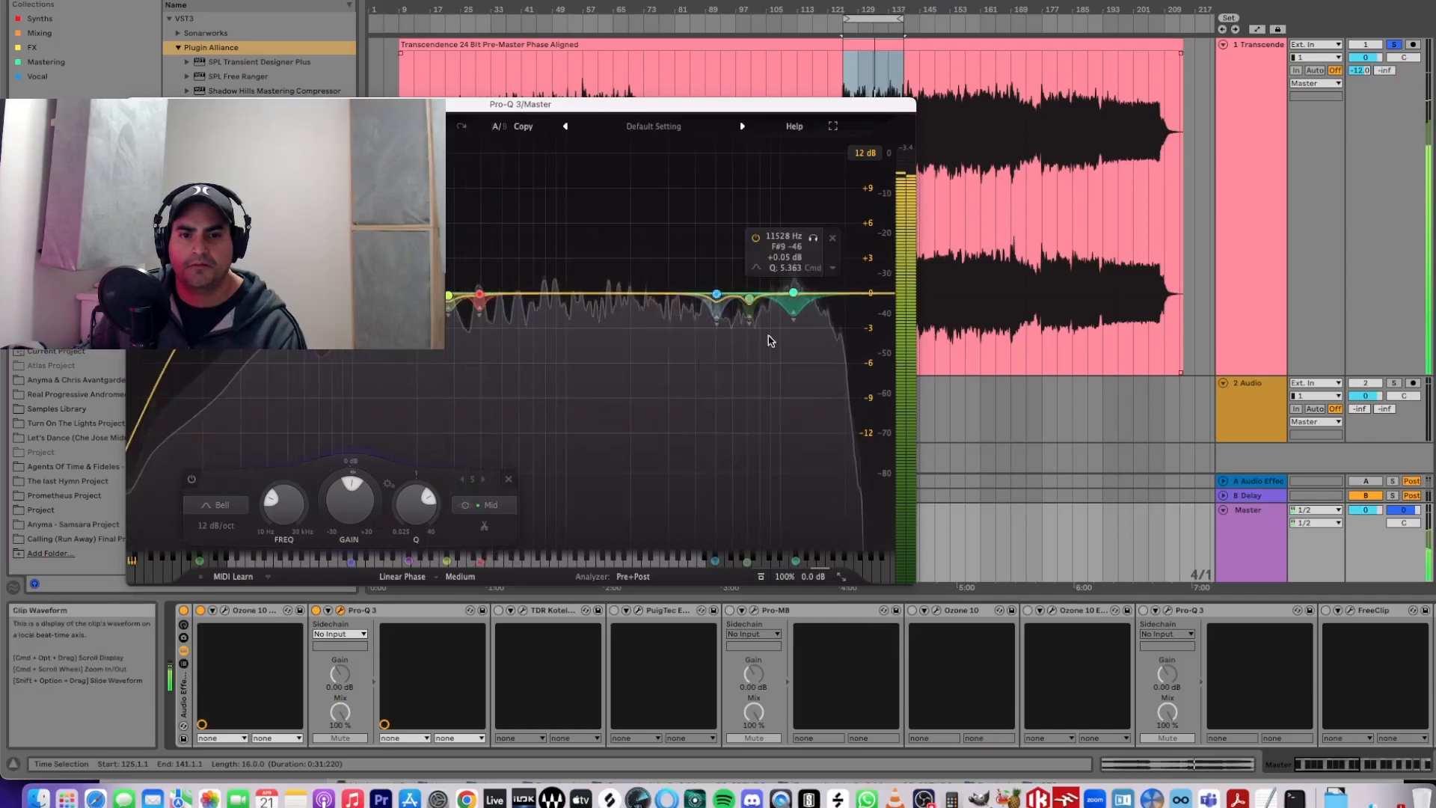
pyautogui.moveTo(771, 350); pyautogui.dragTo(737, 351)
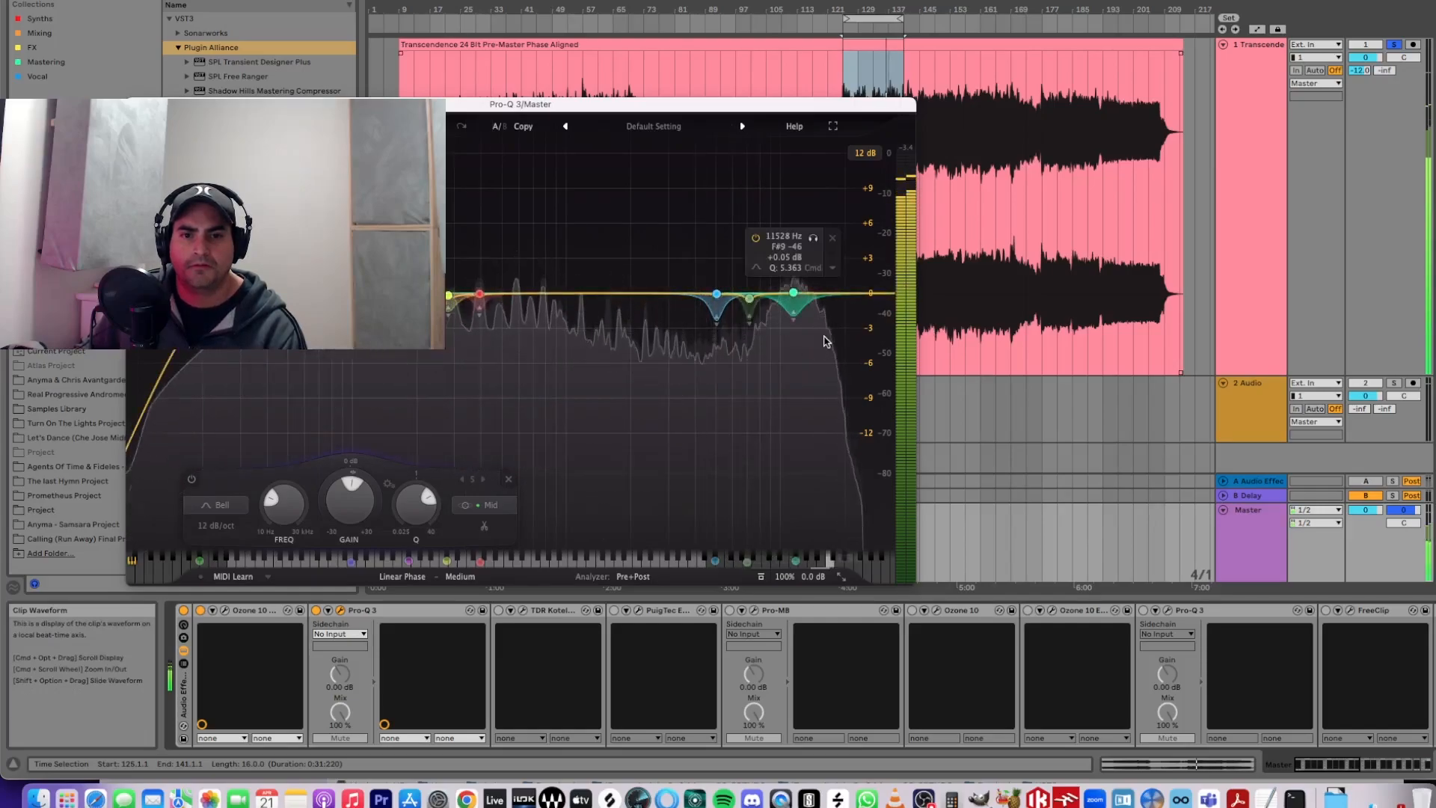
pyautogui.moveTo(813, 238); pyautogui.dragTo(815, 241)
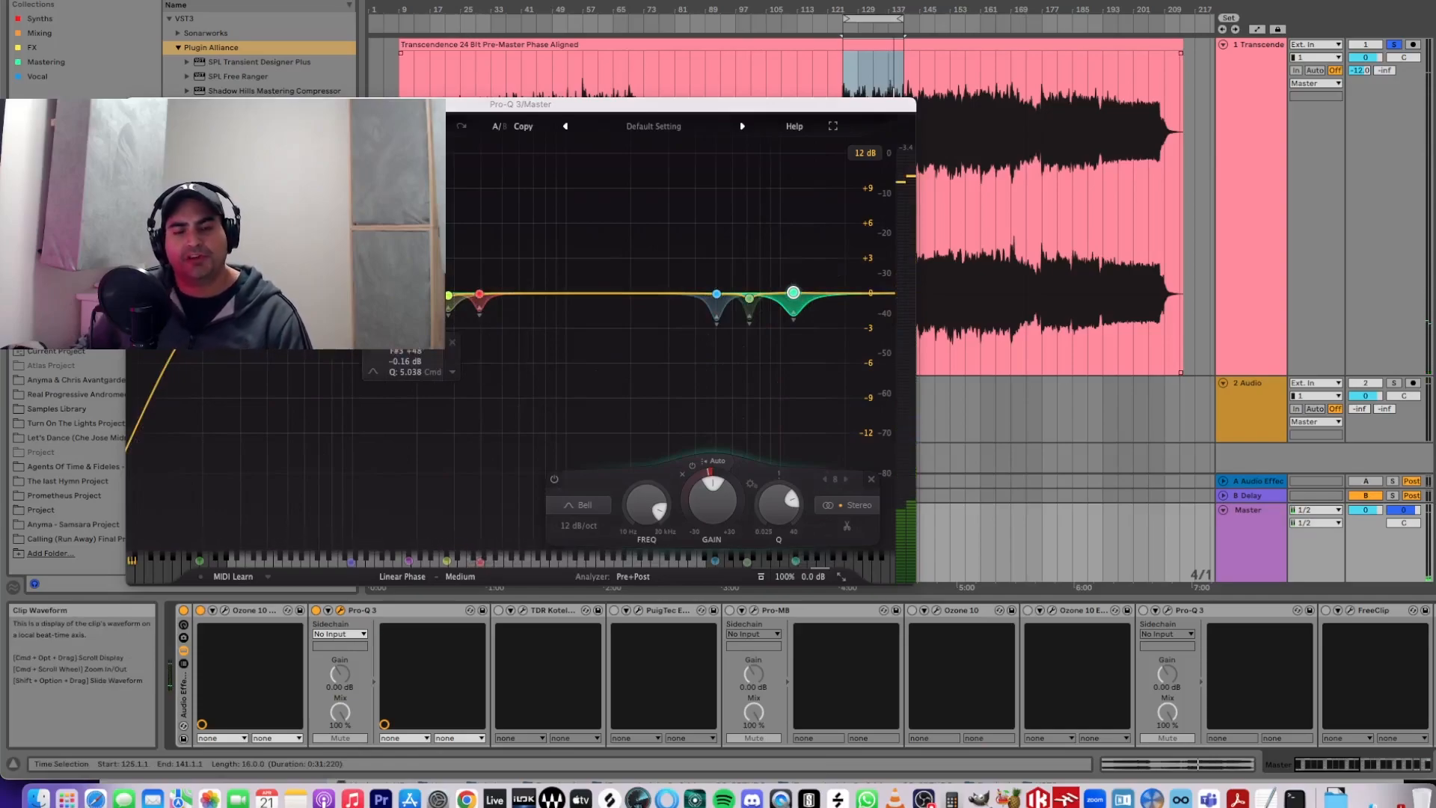
pyautogui.click(519, 370)
pyautogui.click(502, 344)
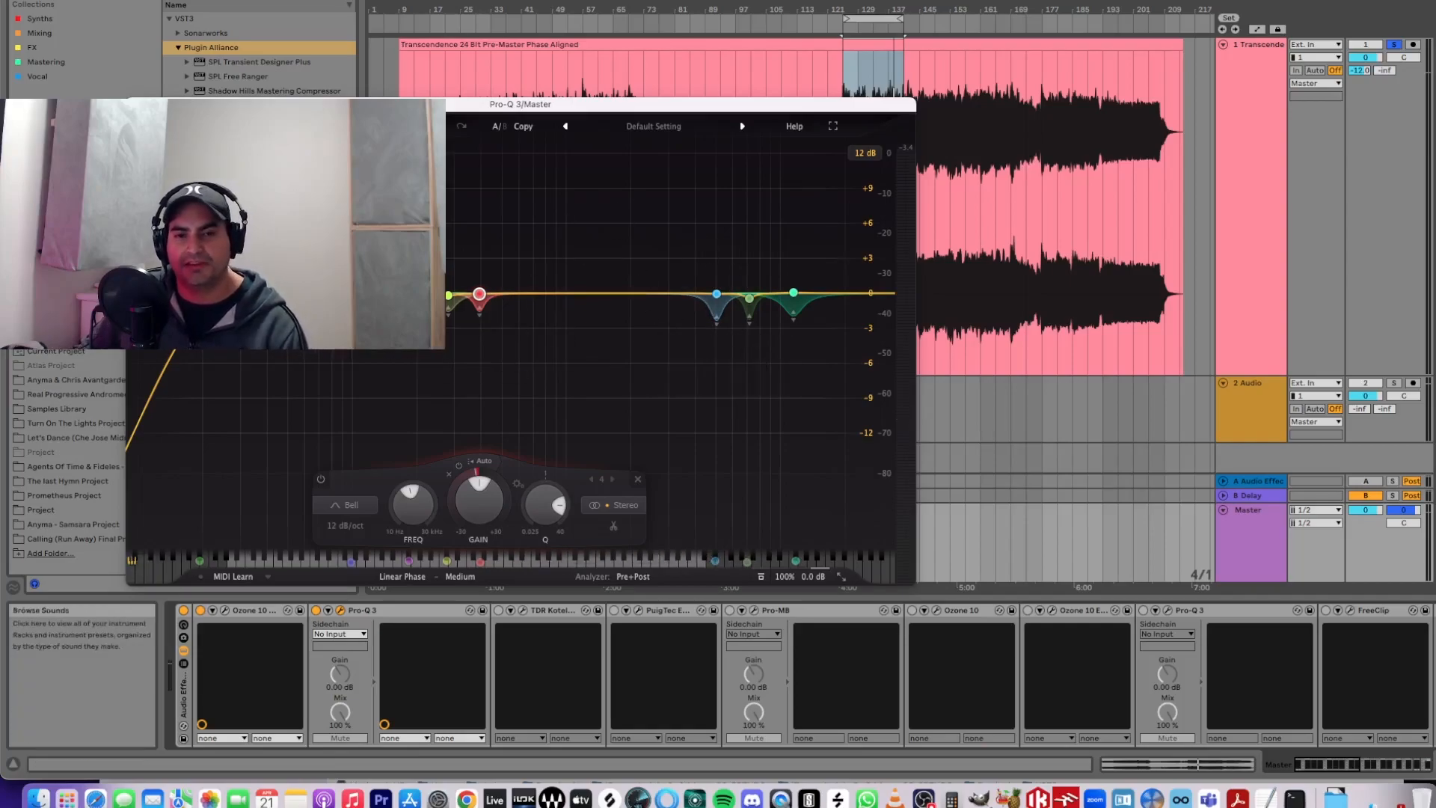
# - Enable the TDR Kotelnikov compressor on the master, open its window and close Pro-Q 3
pyautogui.click(136, 105)
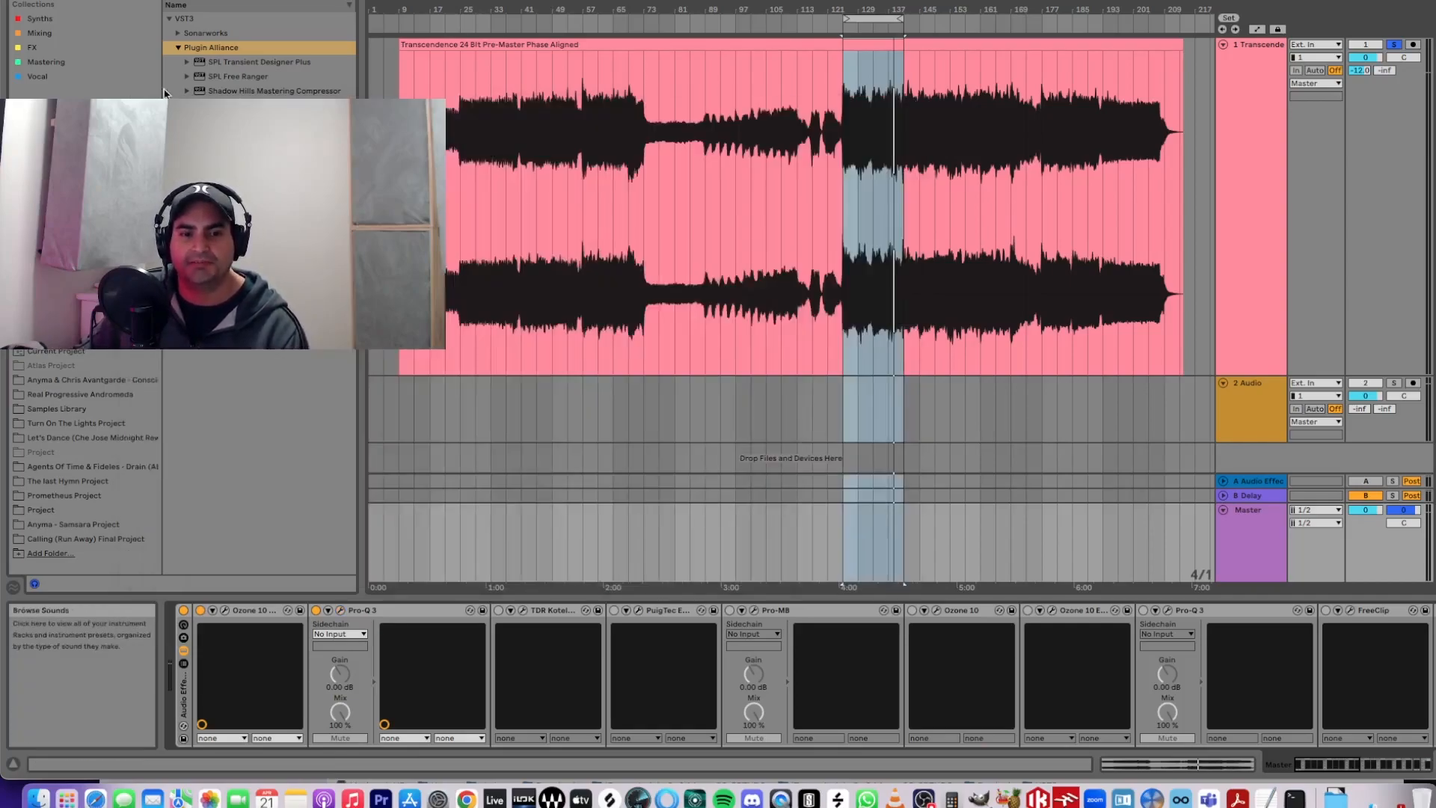
pyautogui.click(498, 609)
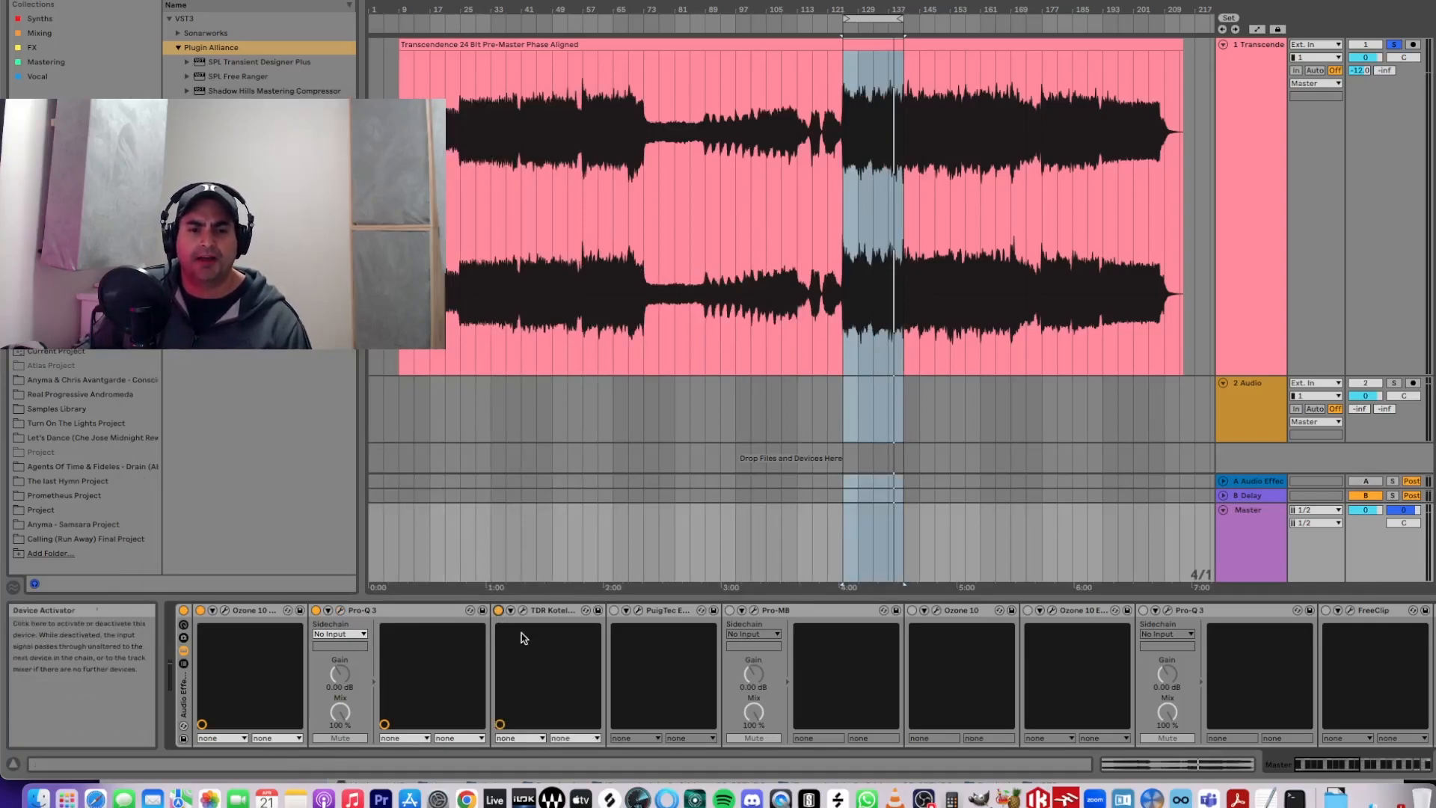
pyautogui.click(522, 611)
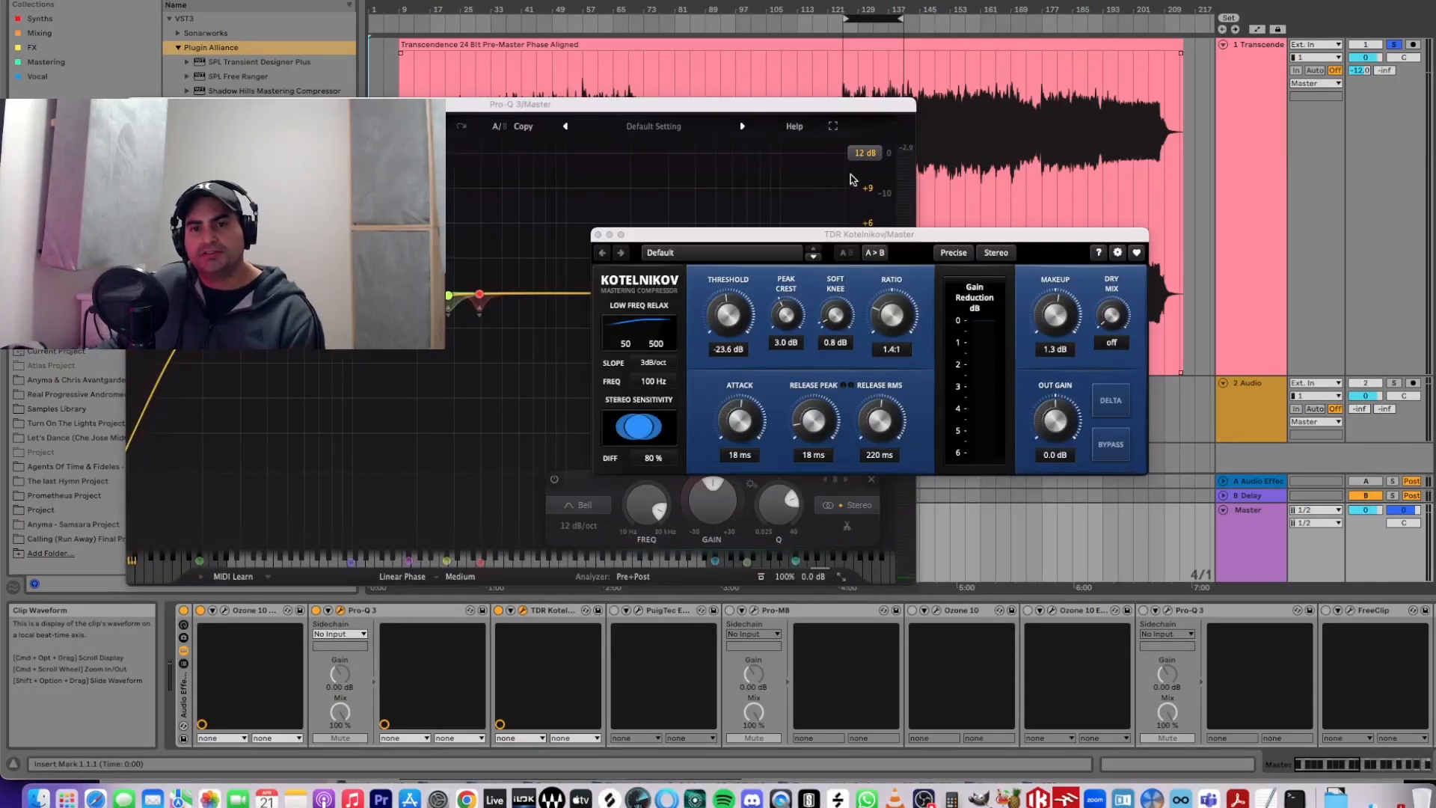
pyautogui.moveTo(778, 239); pyautogui.dragTo(863, 247)
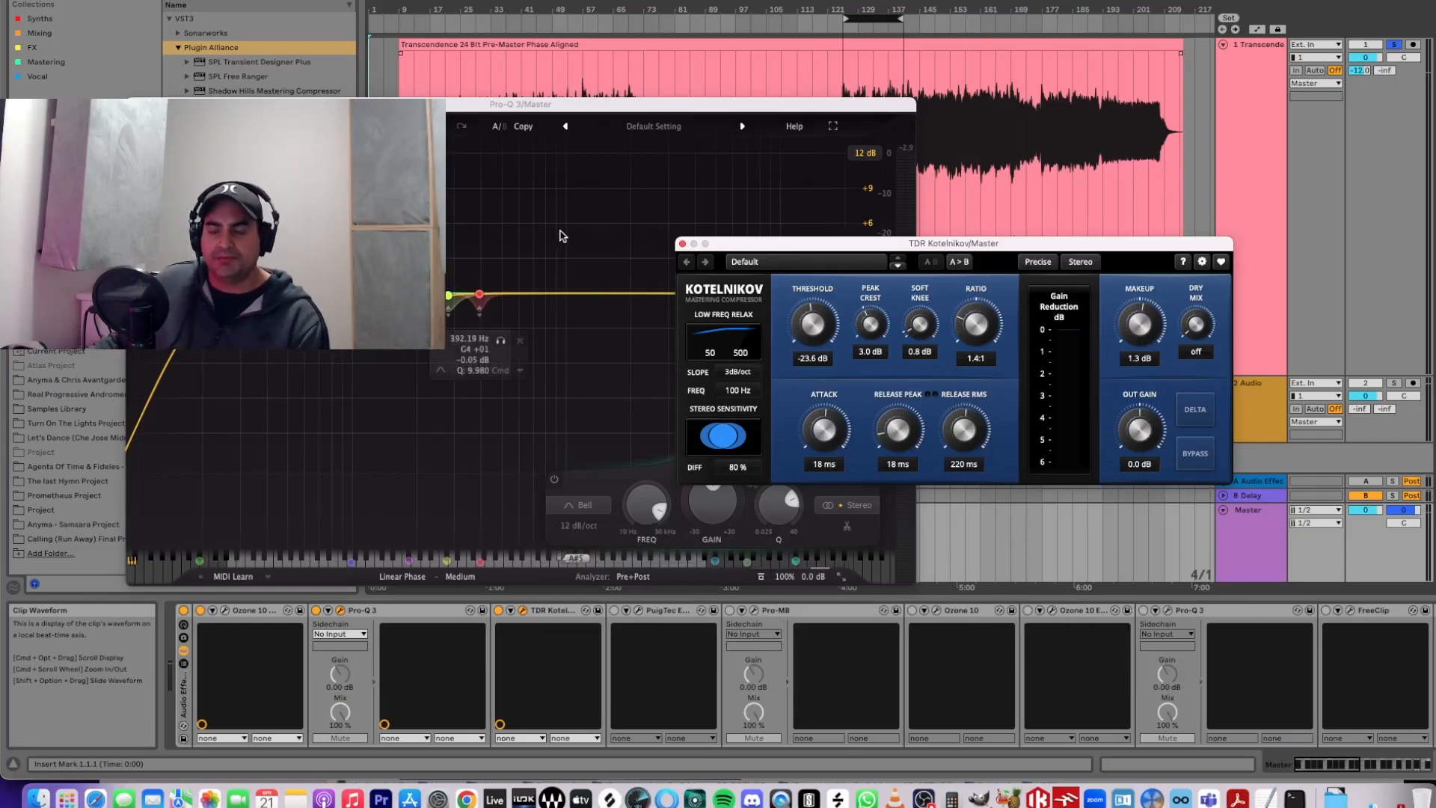
pyautogui.moveTo(854, 245); pyautogui.dragTo(715, 155)
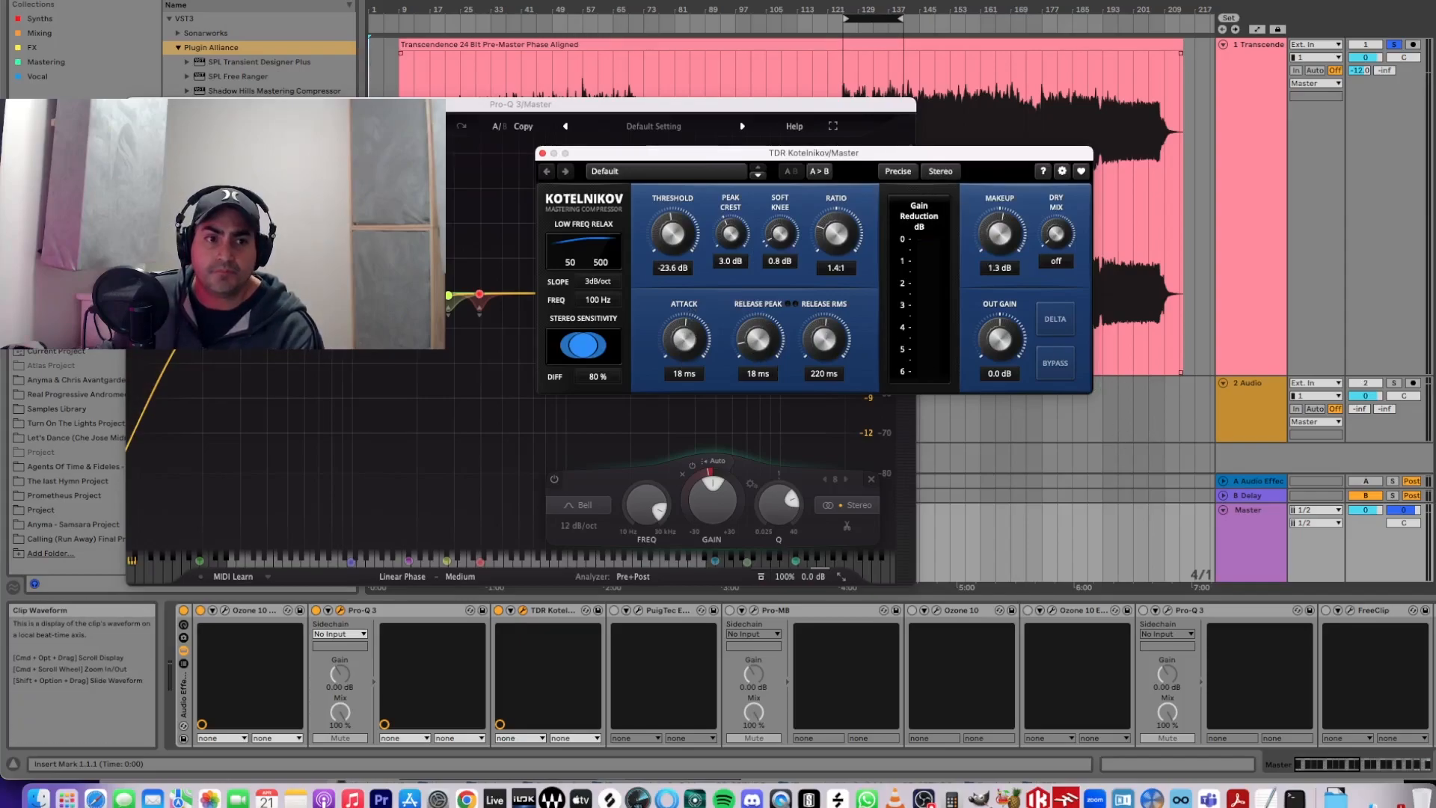
pyautogui.click(133, 104)
pyautogui.moveTo(729, 159); pyautogui.dragTo(427, 244)
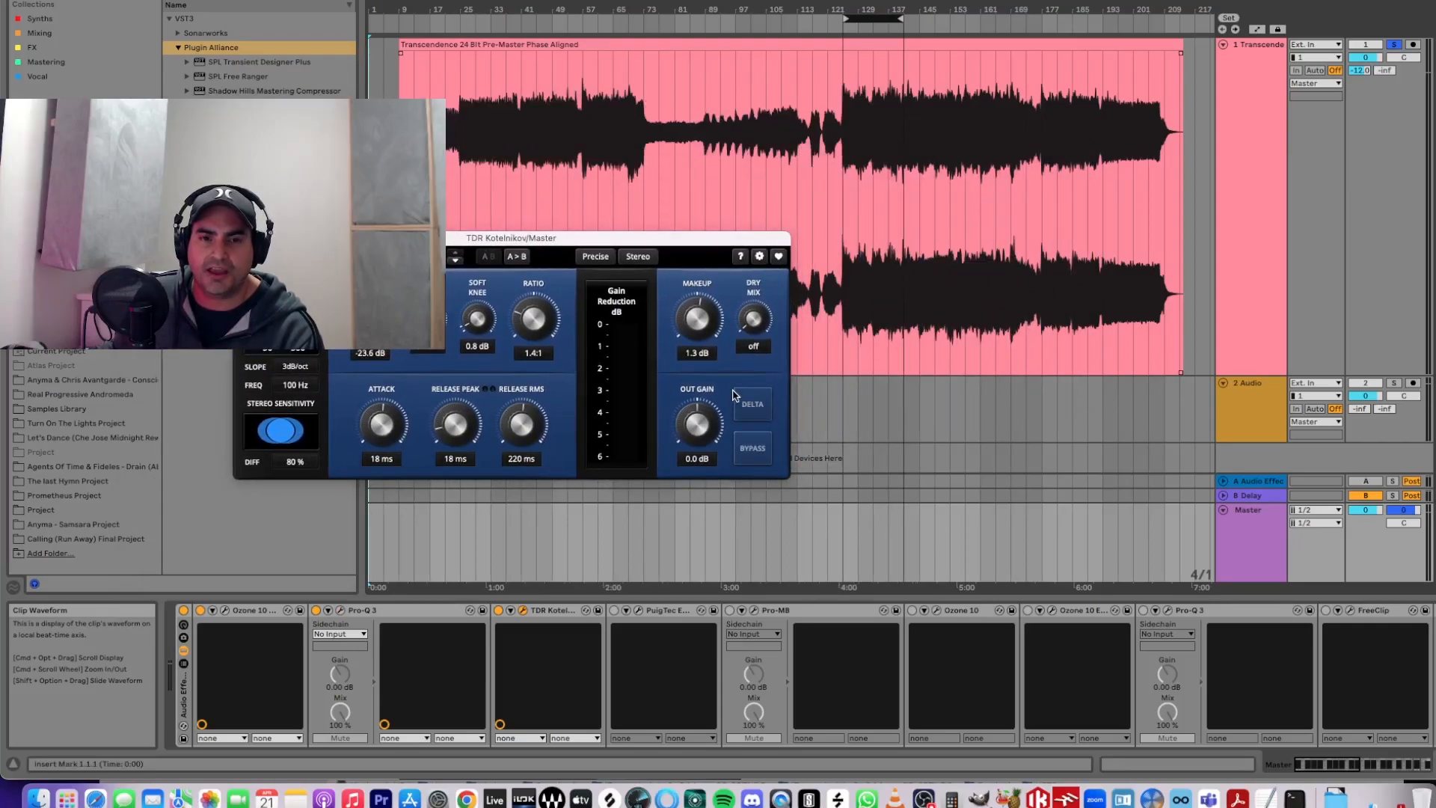
# - Play the loop with Delta monitoring on in the master's TDR Kotelnikov to hear only the compressed signal
pyautogui.click(873, 18)
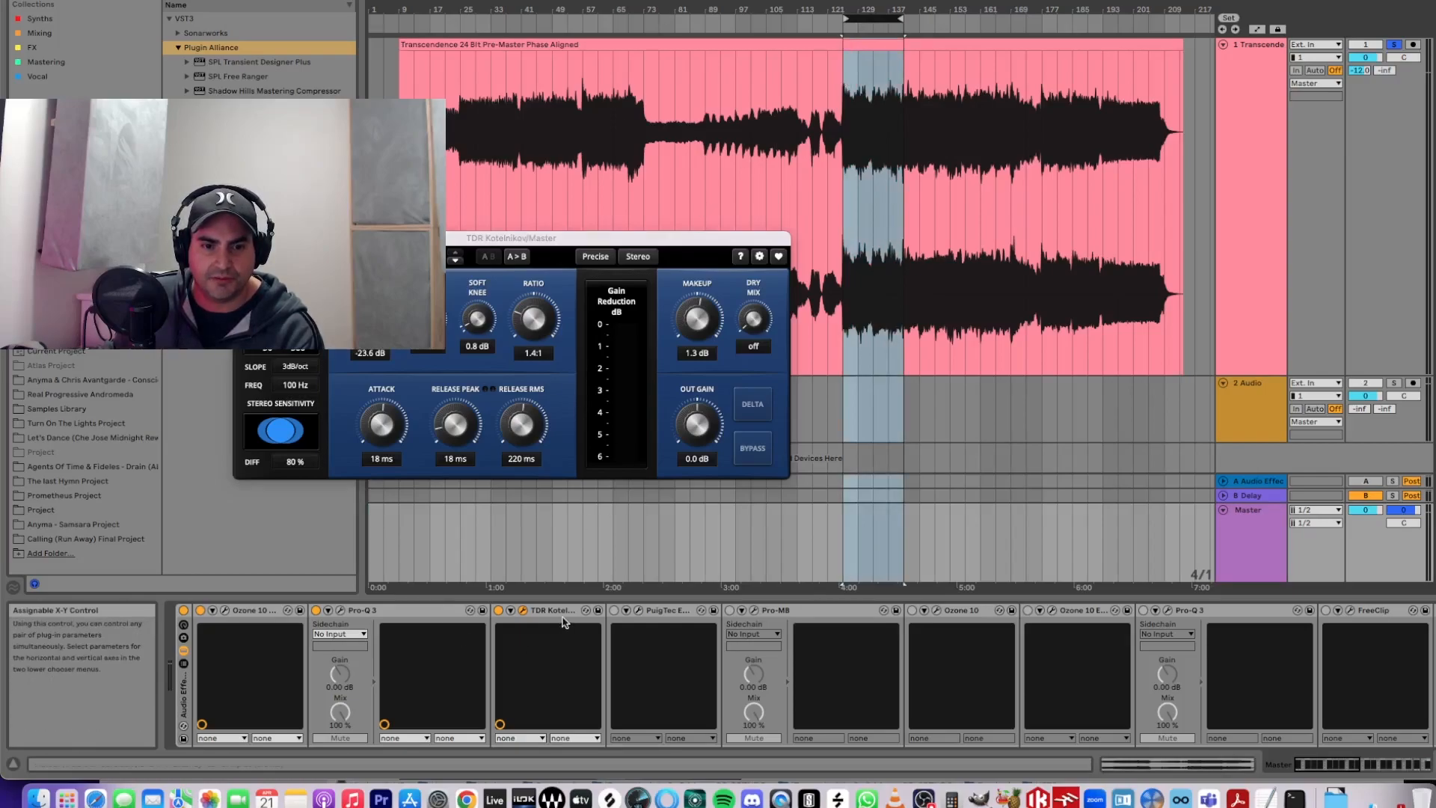
pyautogui.click(754, 405)
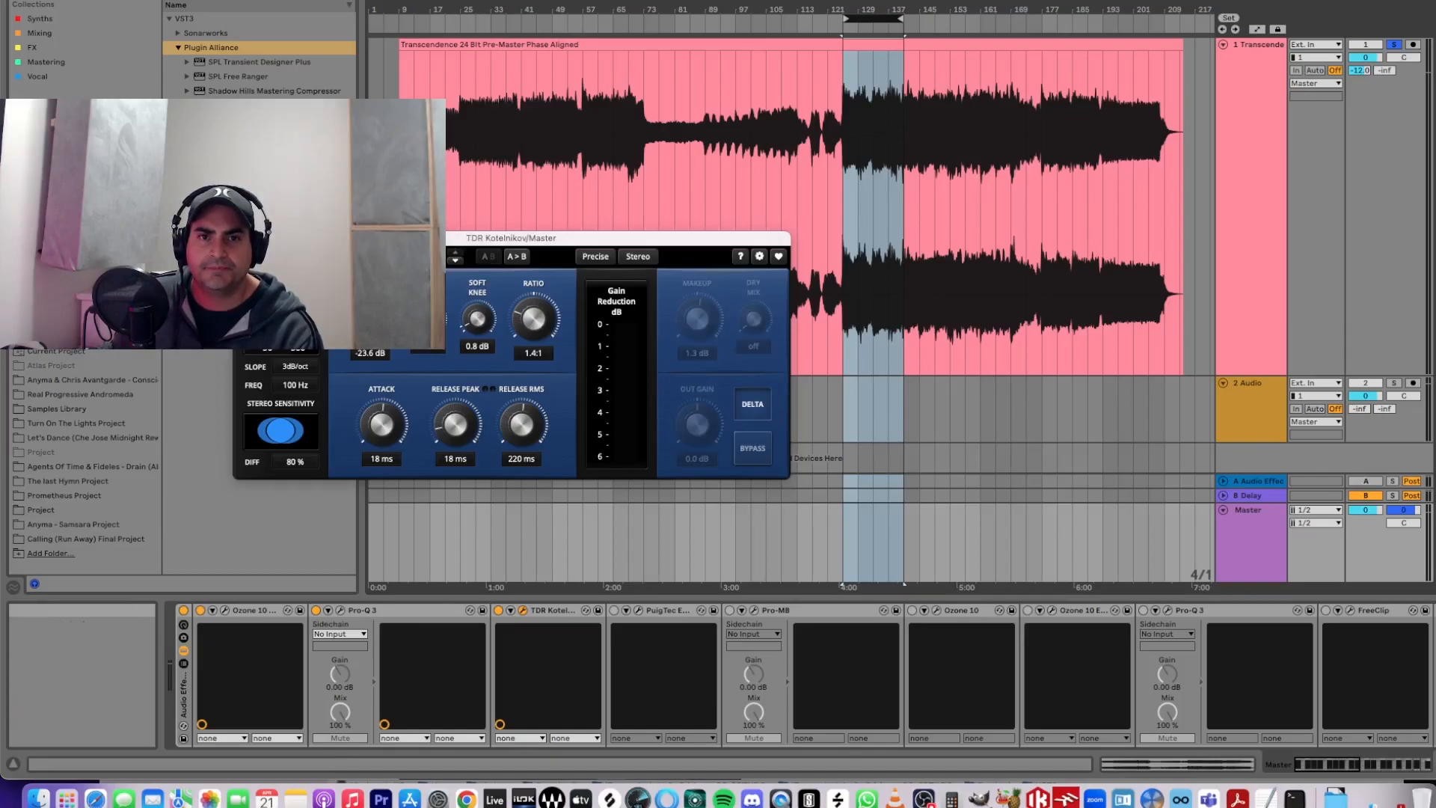
pyautogui.press('space')
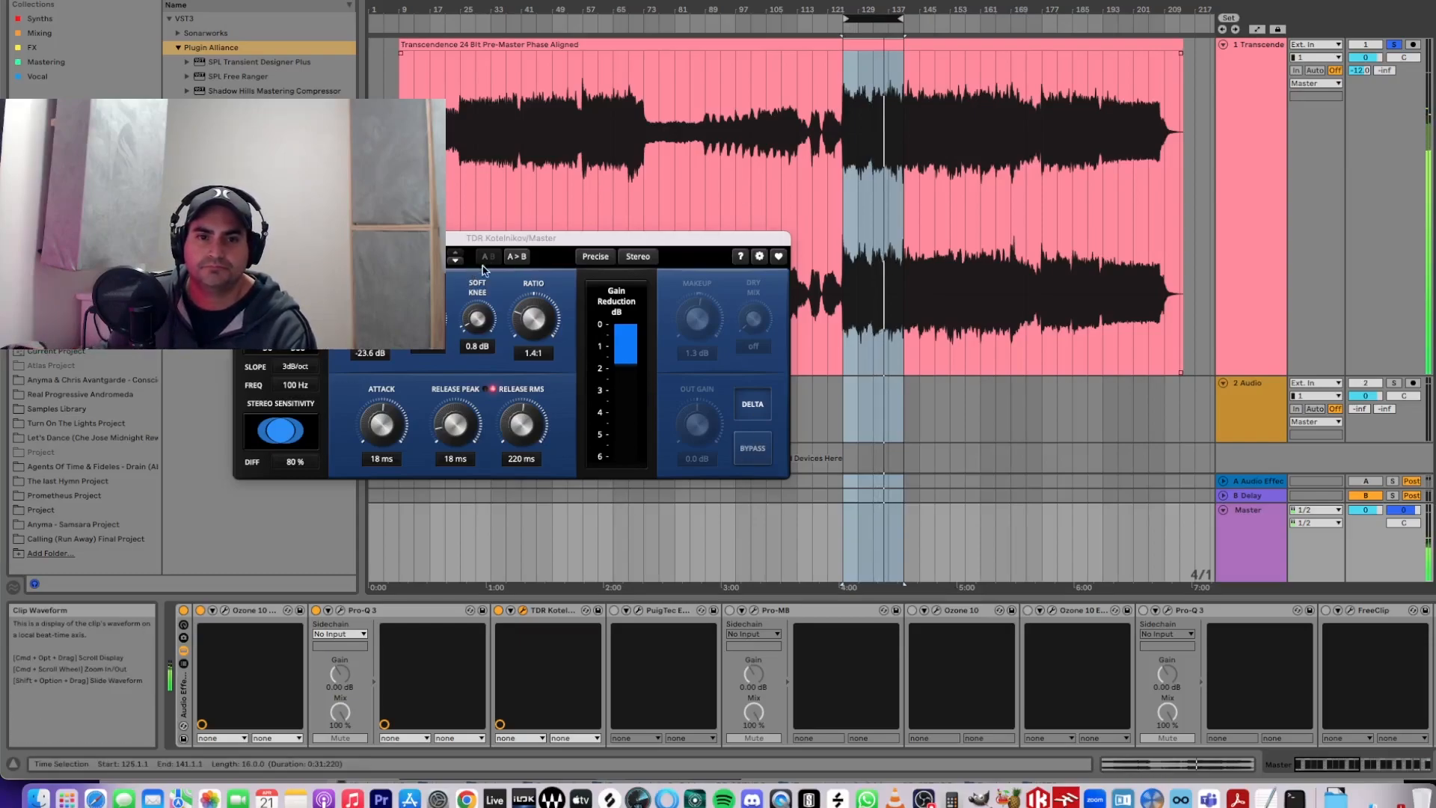
# - Switch the master's TDR Kotelnikov off and on during loop playback, with Delta monitoring disabled, to compare its effect
pyautogui.click(499, 611)
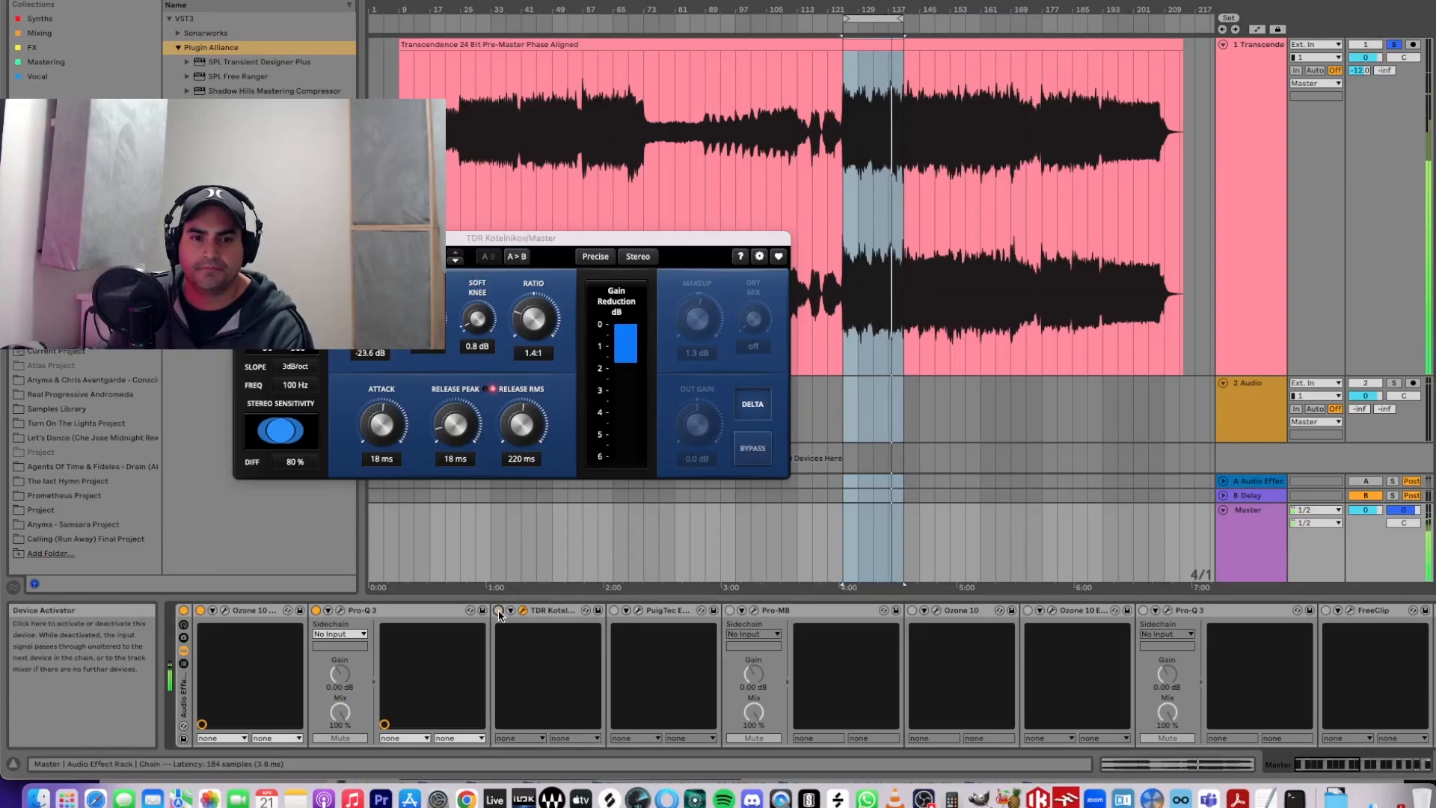
pyautogui.click(499, 611)
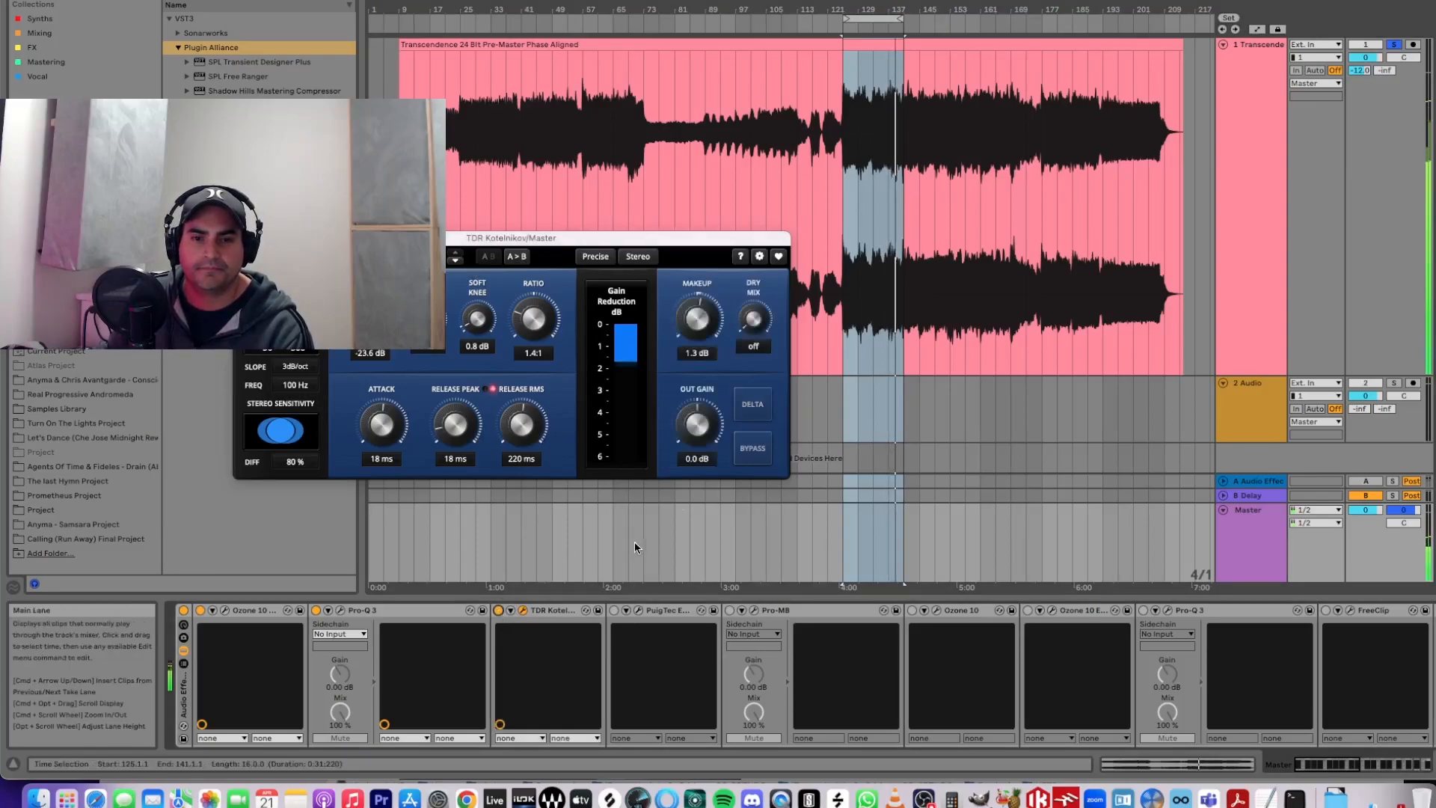
pyautogui.click(498, 611)
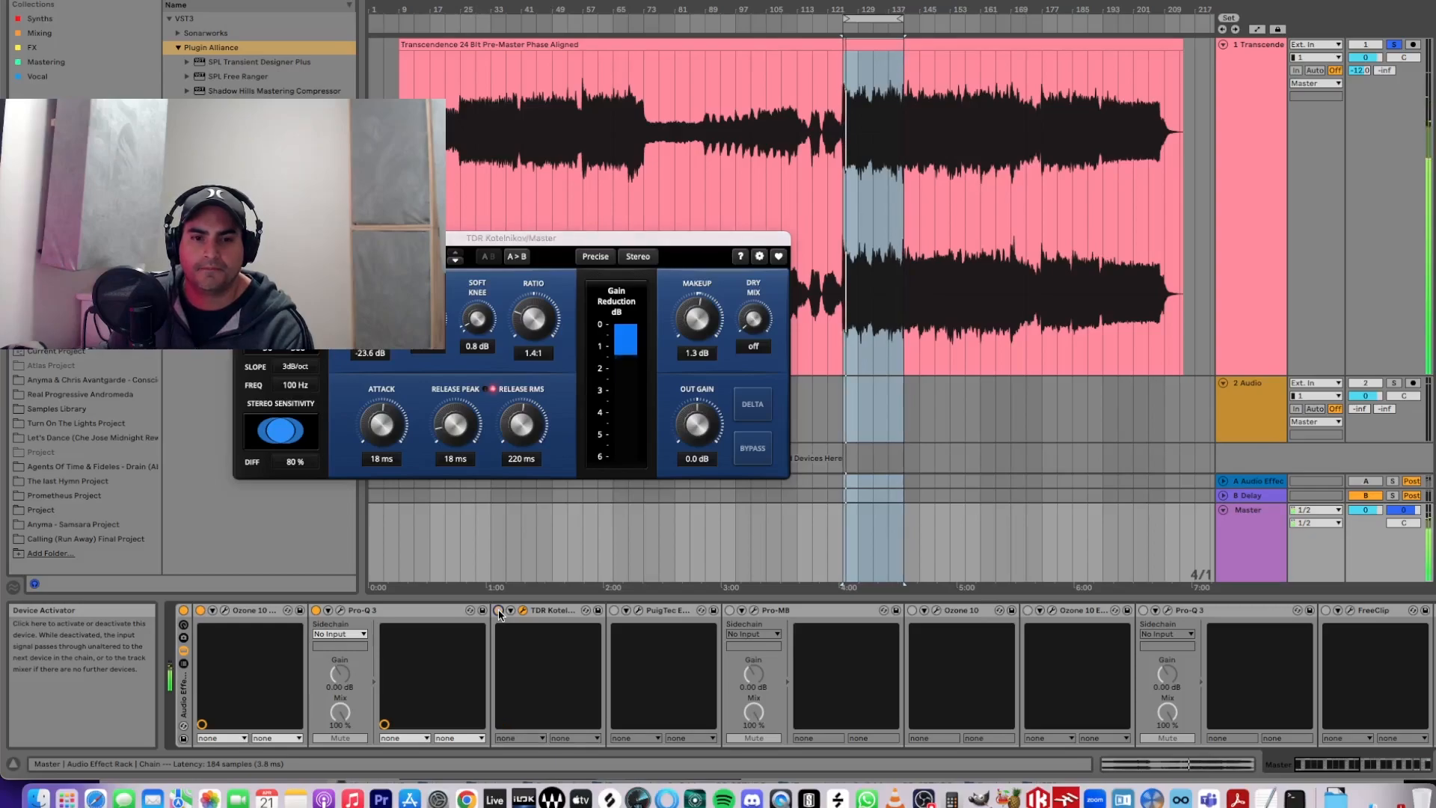
pyautogui.click(499, 611)
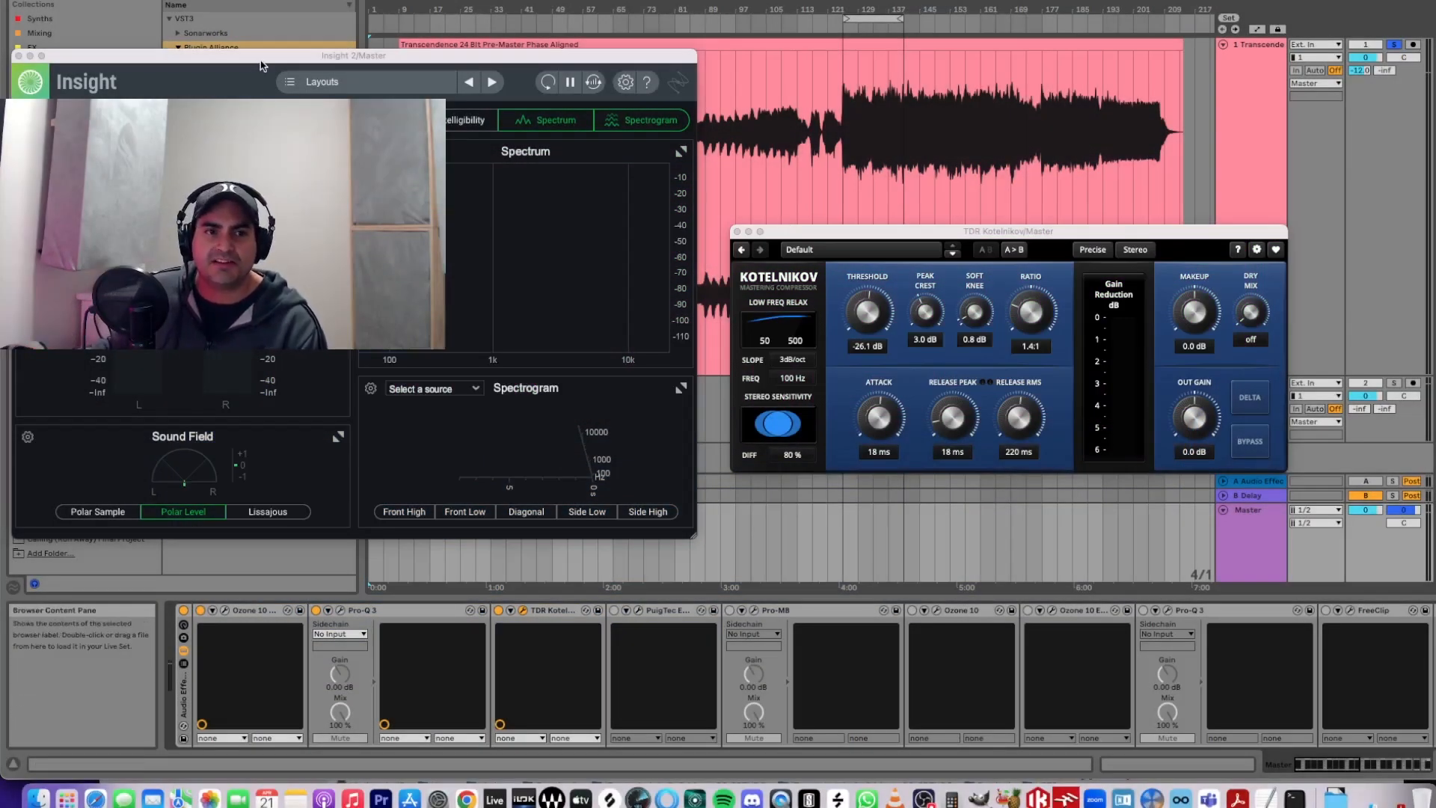
# - Bypass the master's TDR Kotelnikov, play the loop and check its uncompressed level on Insight's enlarged level meter
pyautogui.moveTo(261, 61); pyautogui.dragTo(276, 55)
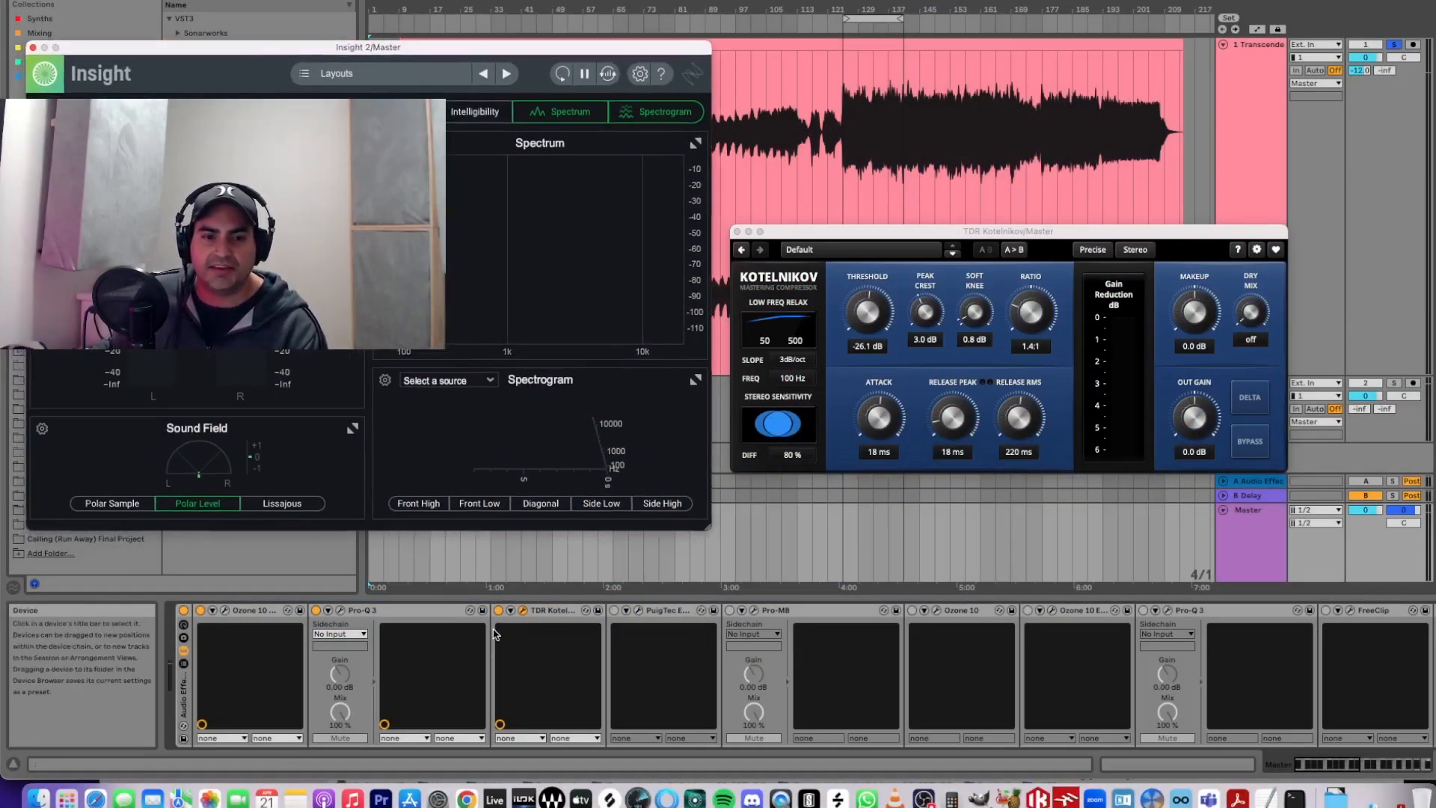
pyautogui.click(498, 610)
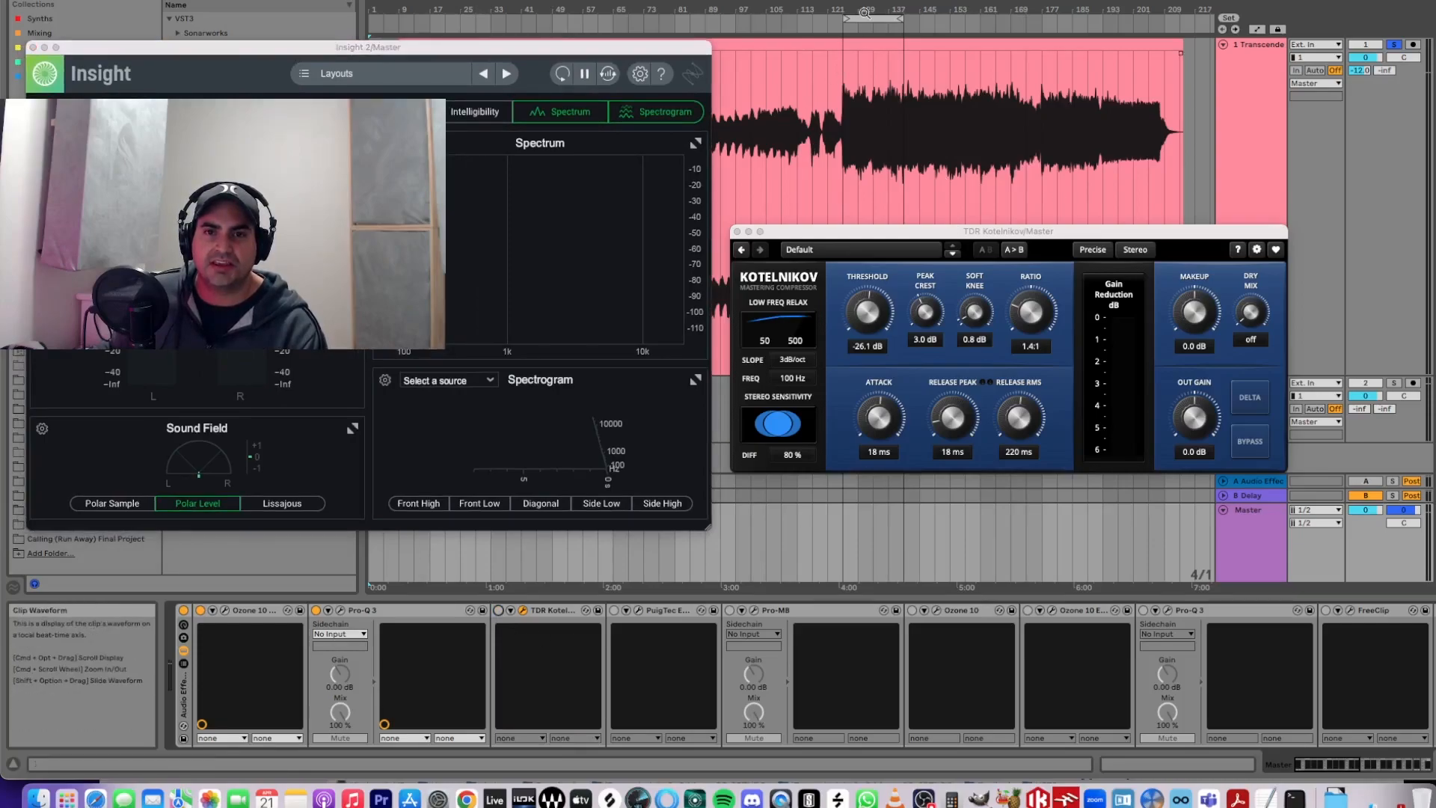
pyautogui.click(866, 17)
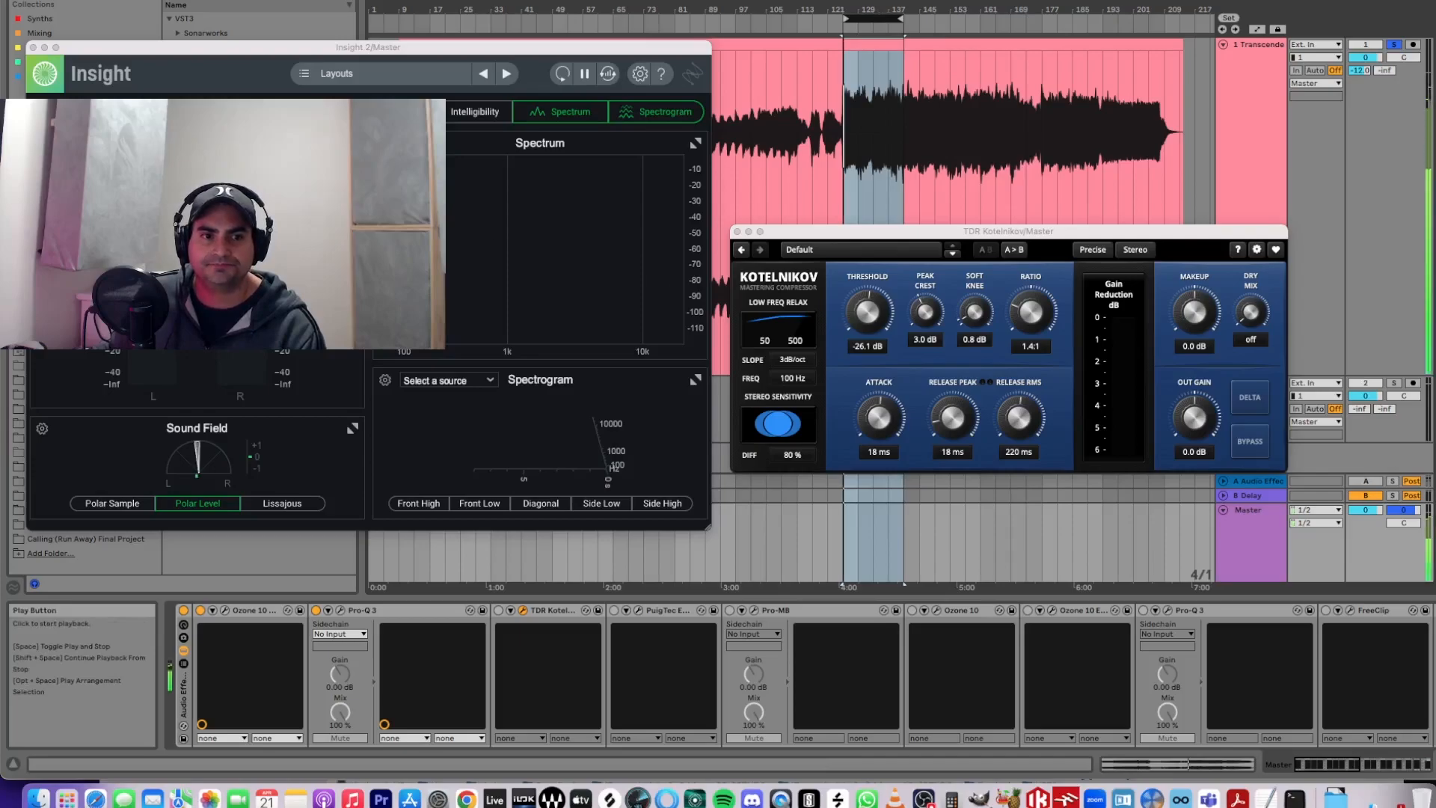
pyautogui.press('space')
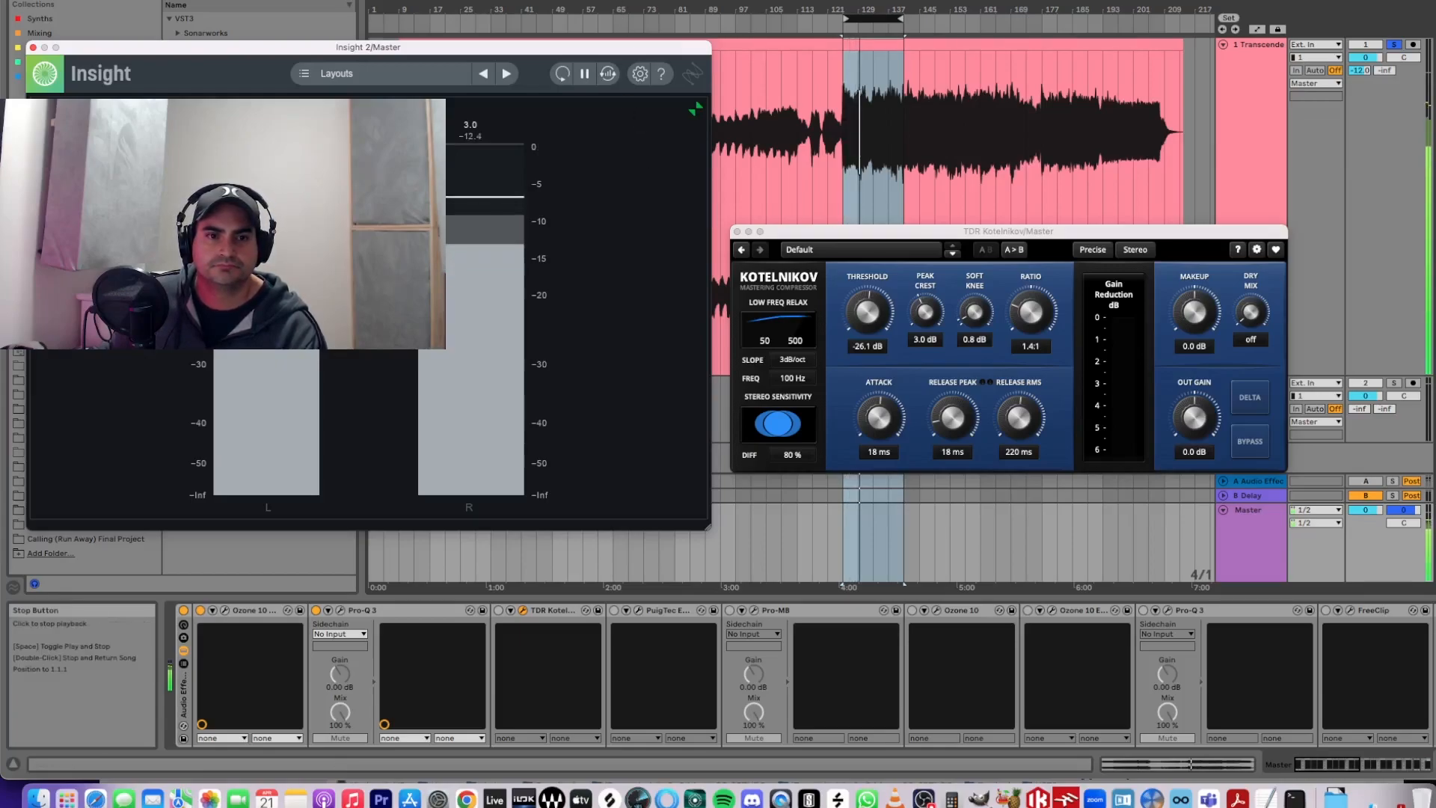
pyautogui.click(673, 0)
pyautogui.doubleClick(673, 0)
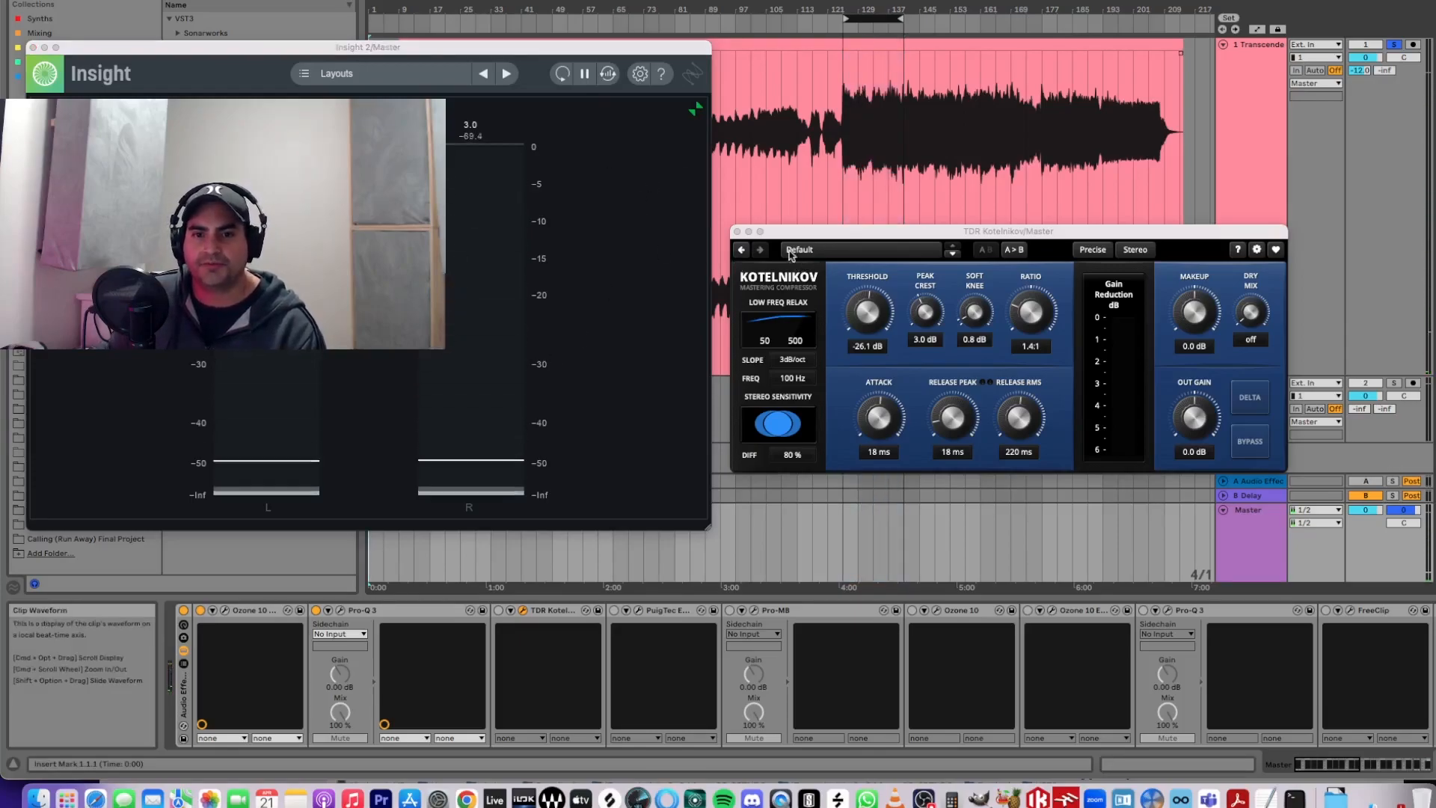
# - Re-enable the master's TDR Kotelnikov and play the loop to check the compressed level in Insight
pyautogui.click(500, 612)
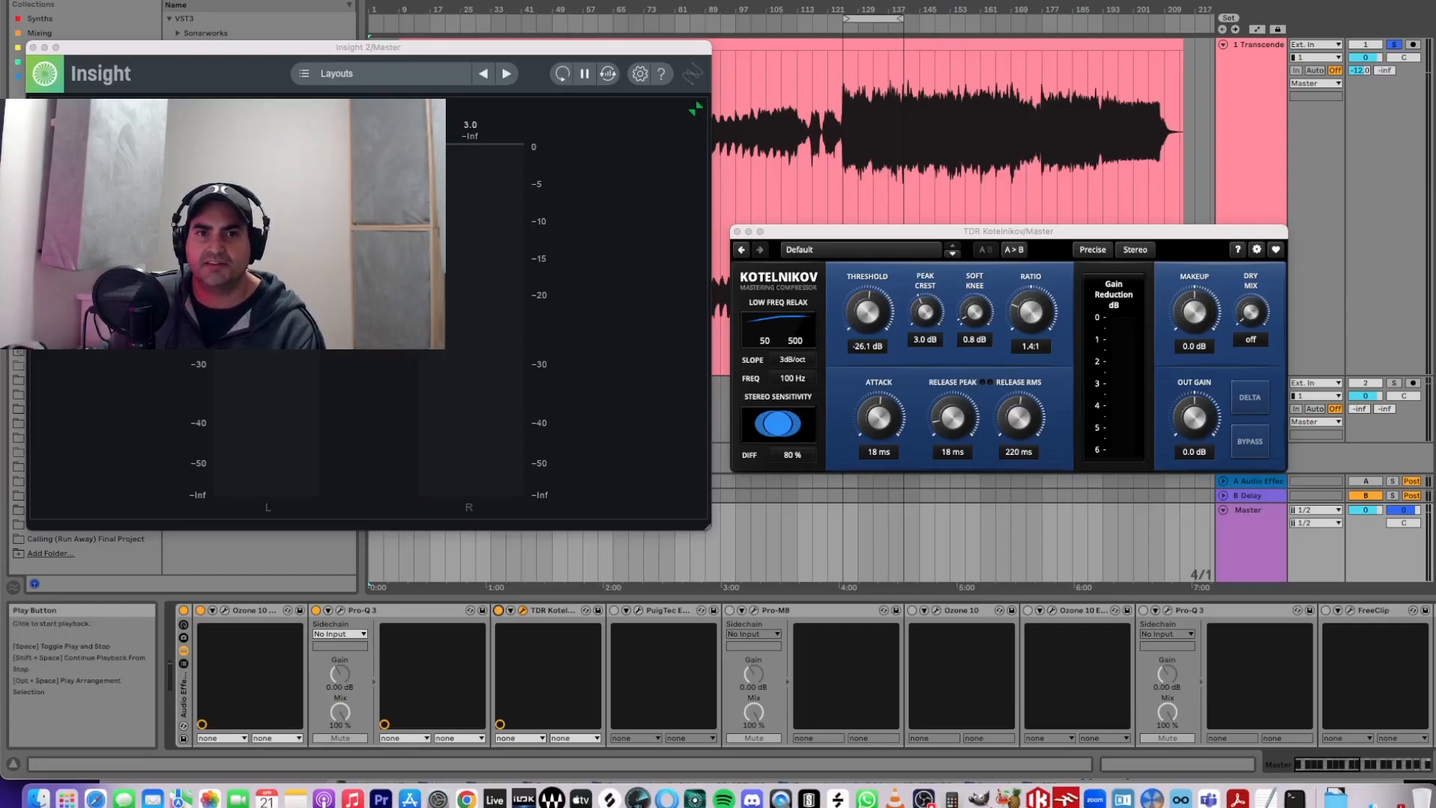
pyautogui.click(860, 18)
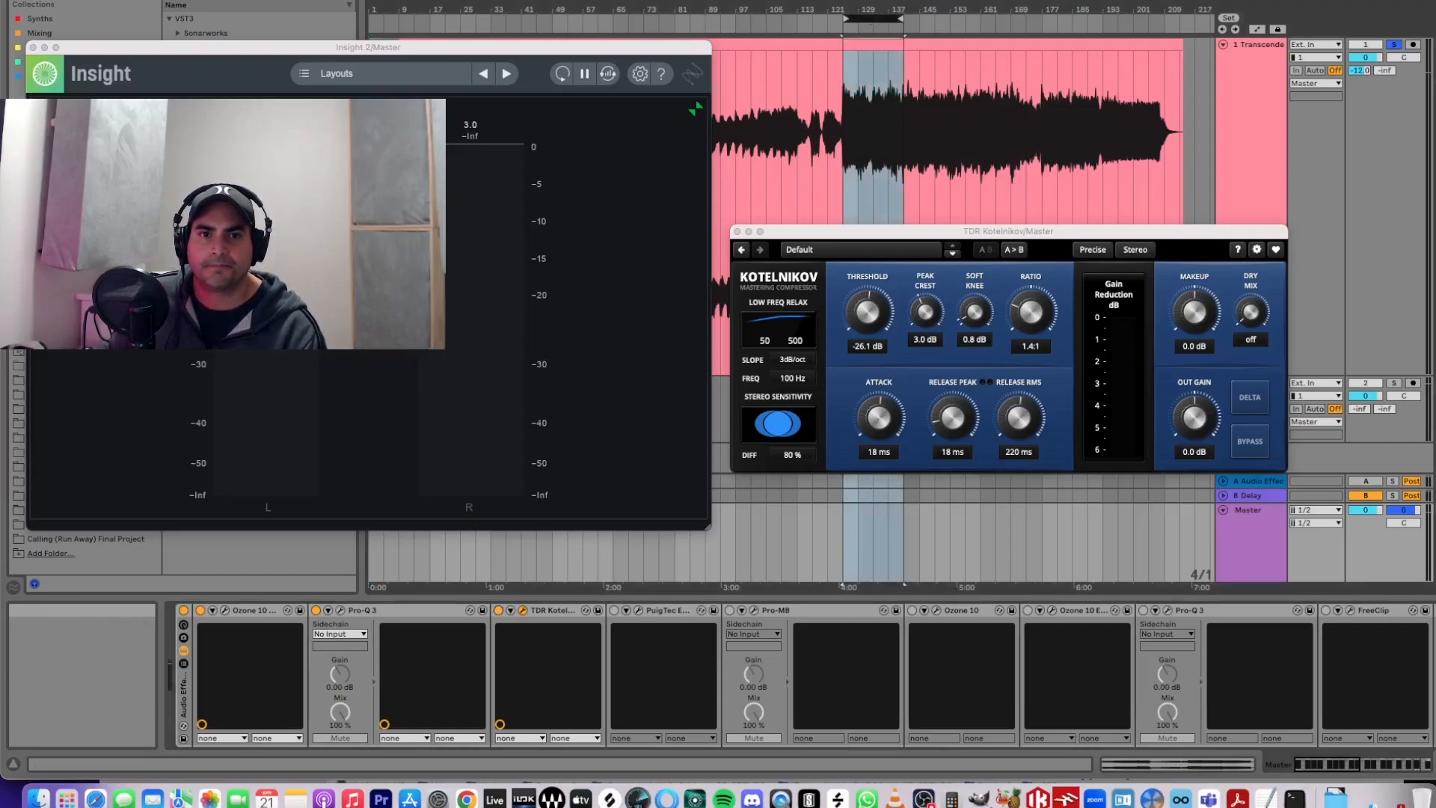
pyautogui.press('space')
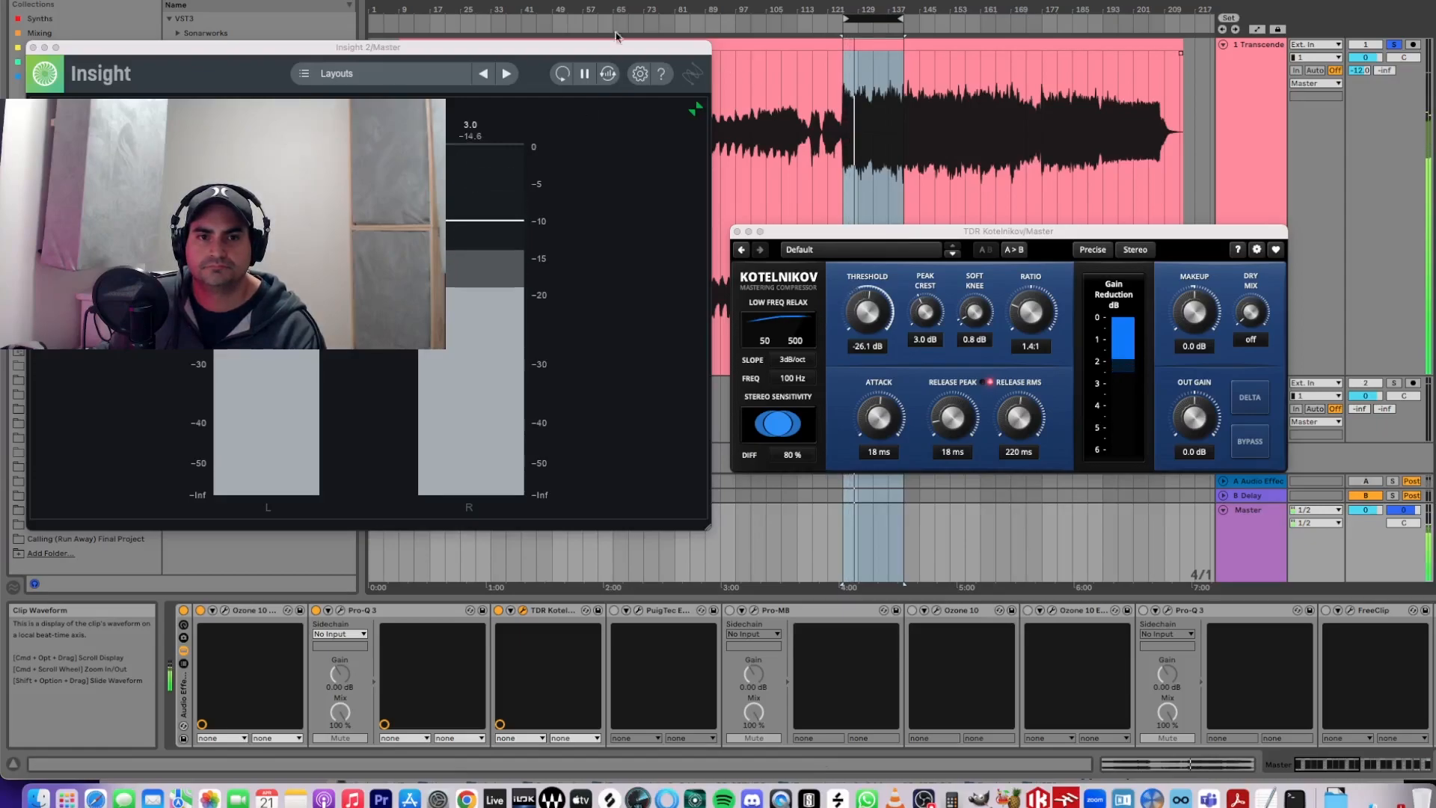
pyautogui.doubleClick(636, 0)
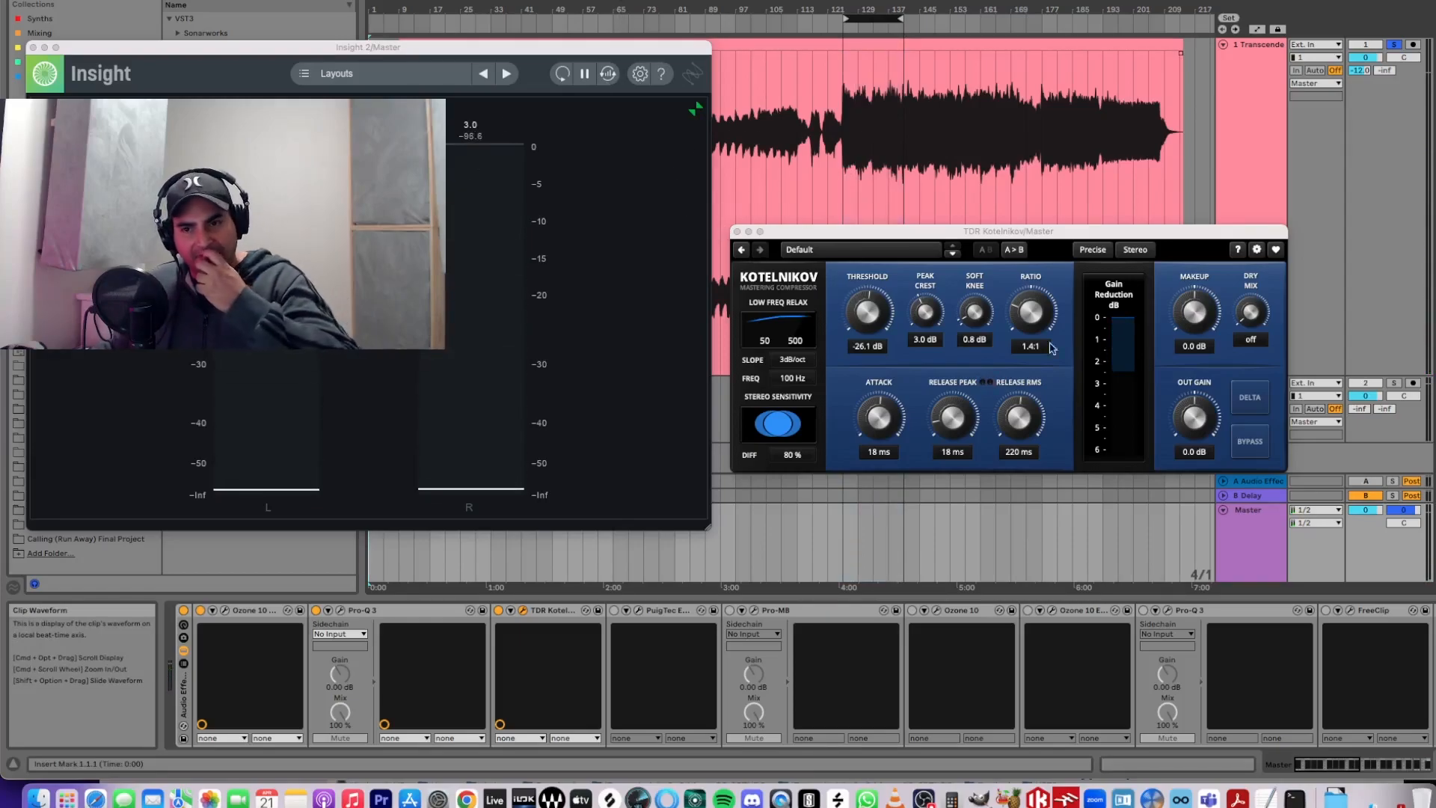
# - Set Kotelnikov's makeup gain to 0.2 dB and play the loop to check the level
pyautogui.doubleClick(1195, 348)
pyautogui.write('0.2')
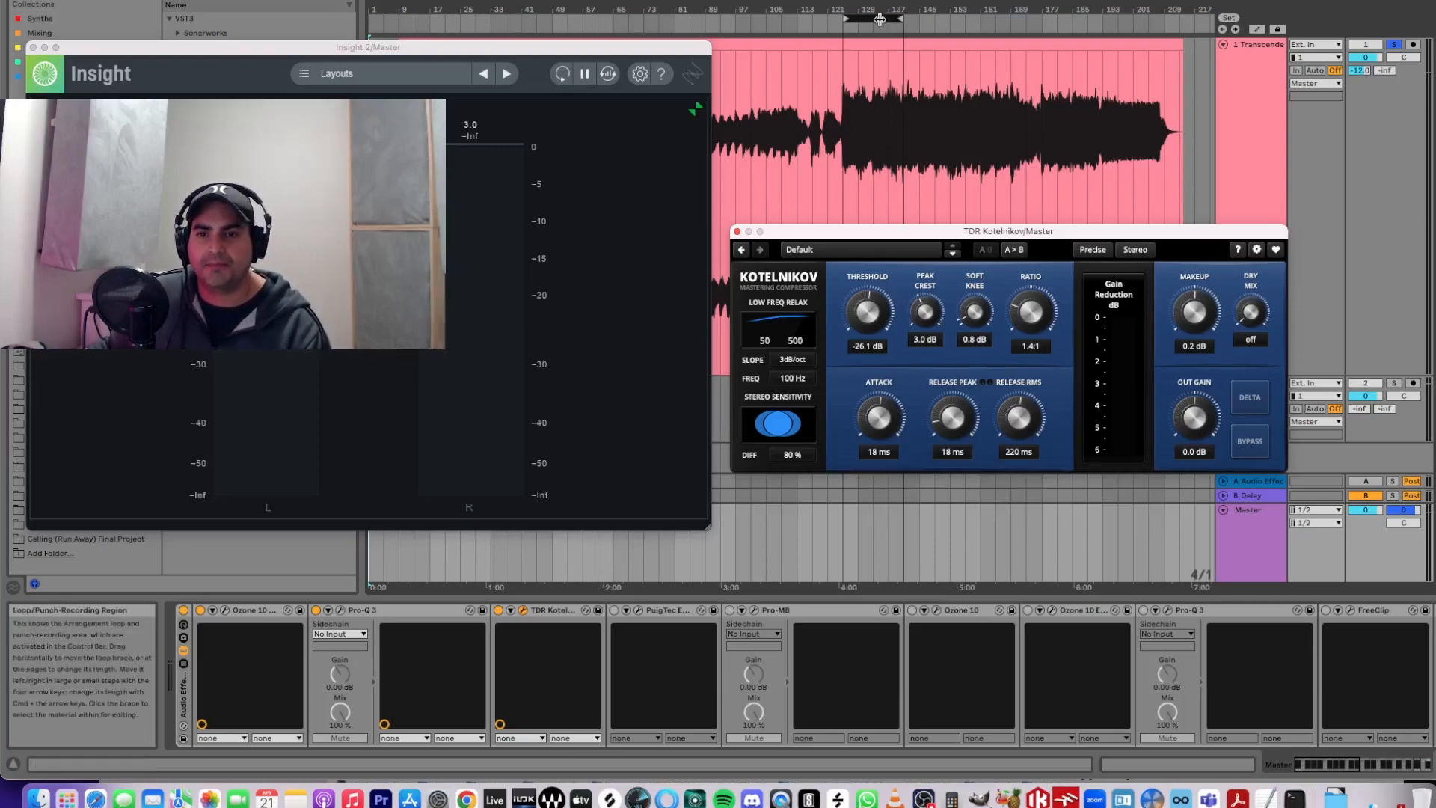
pyautogui.click(852, 29)
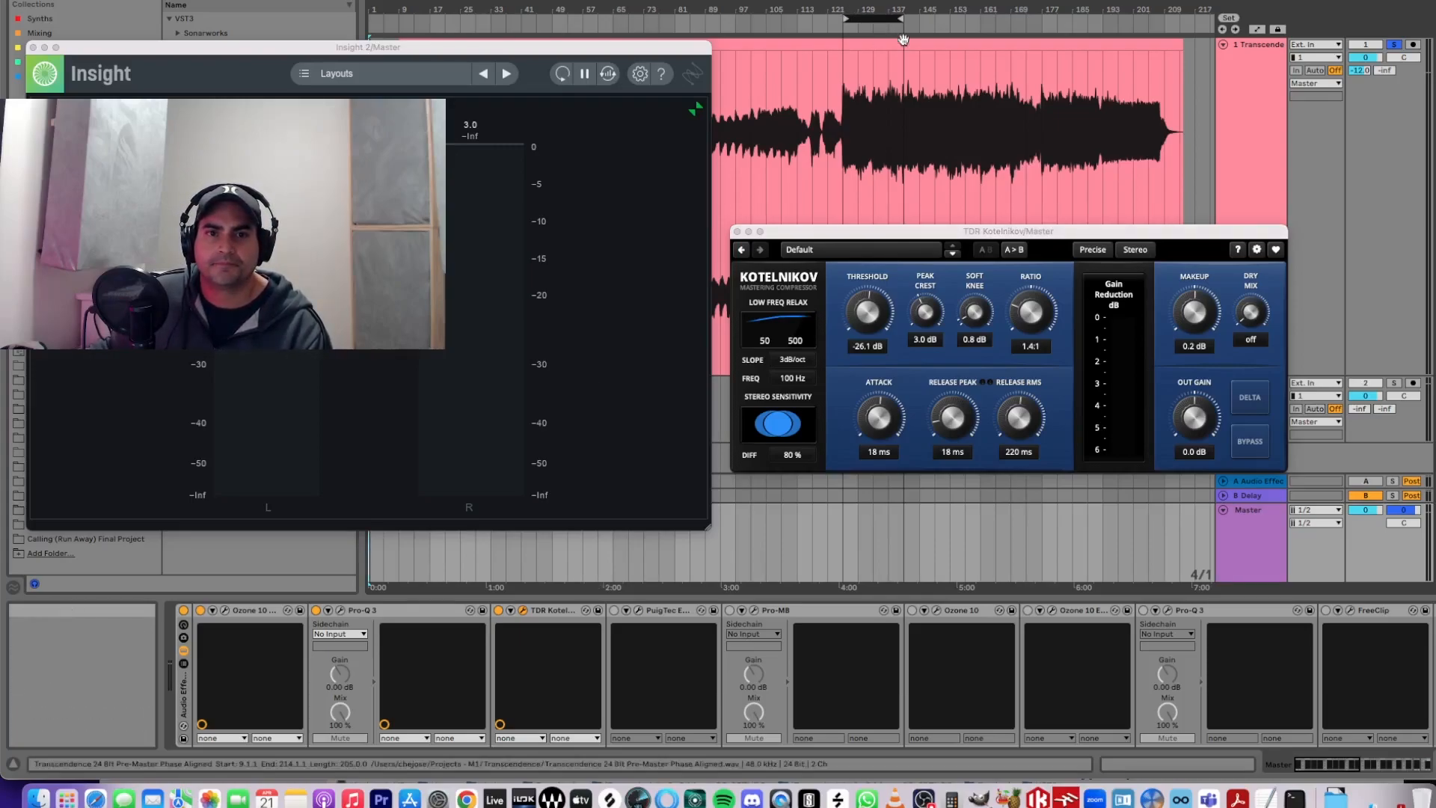
pyautogui.click(881, 16)
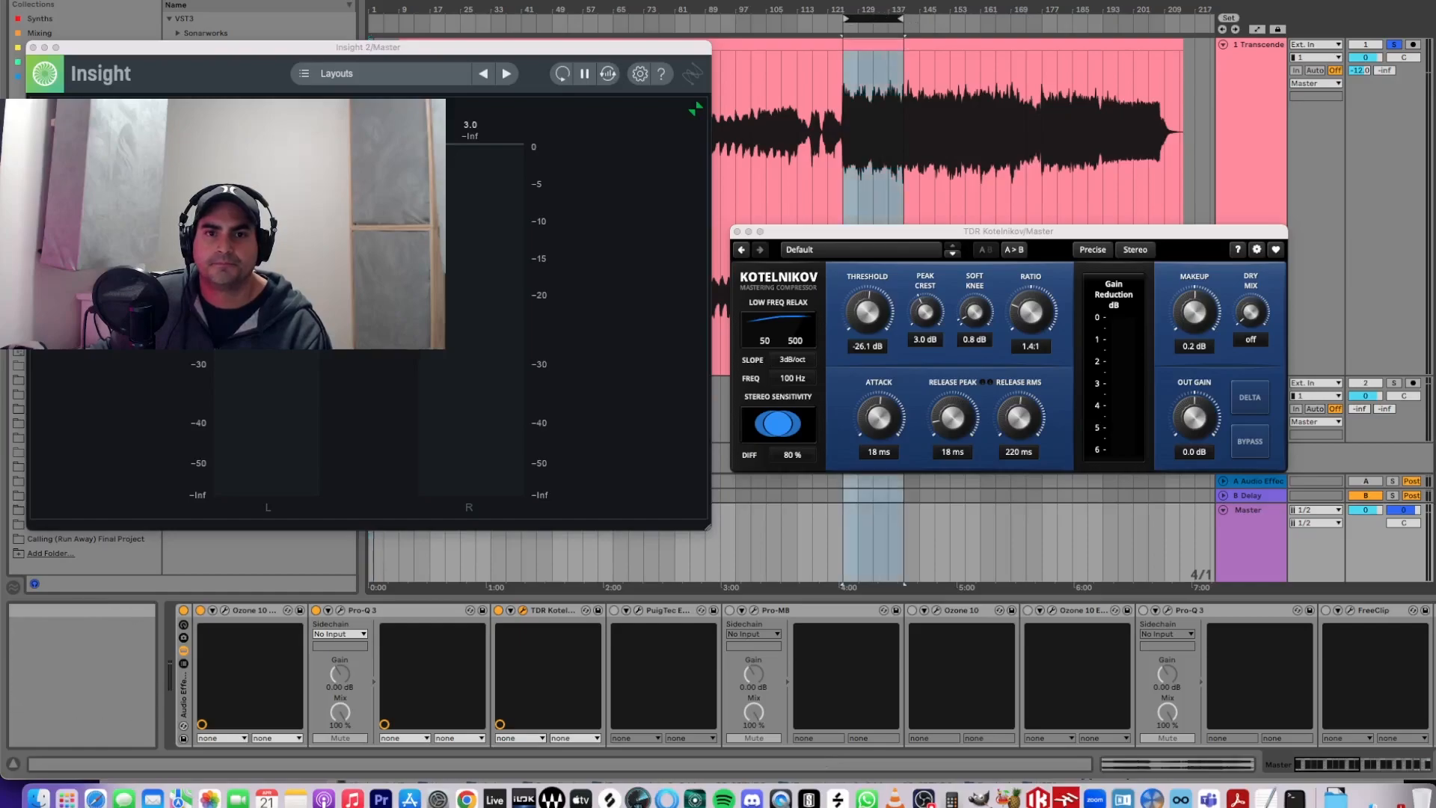
pyautogui.press('space')
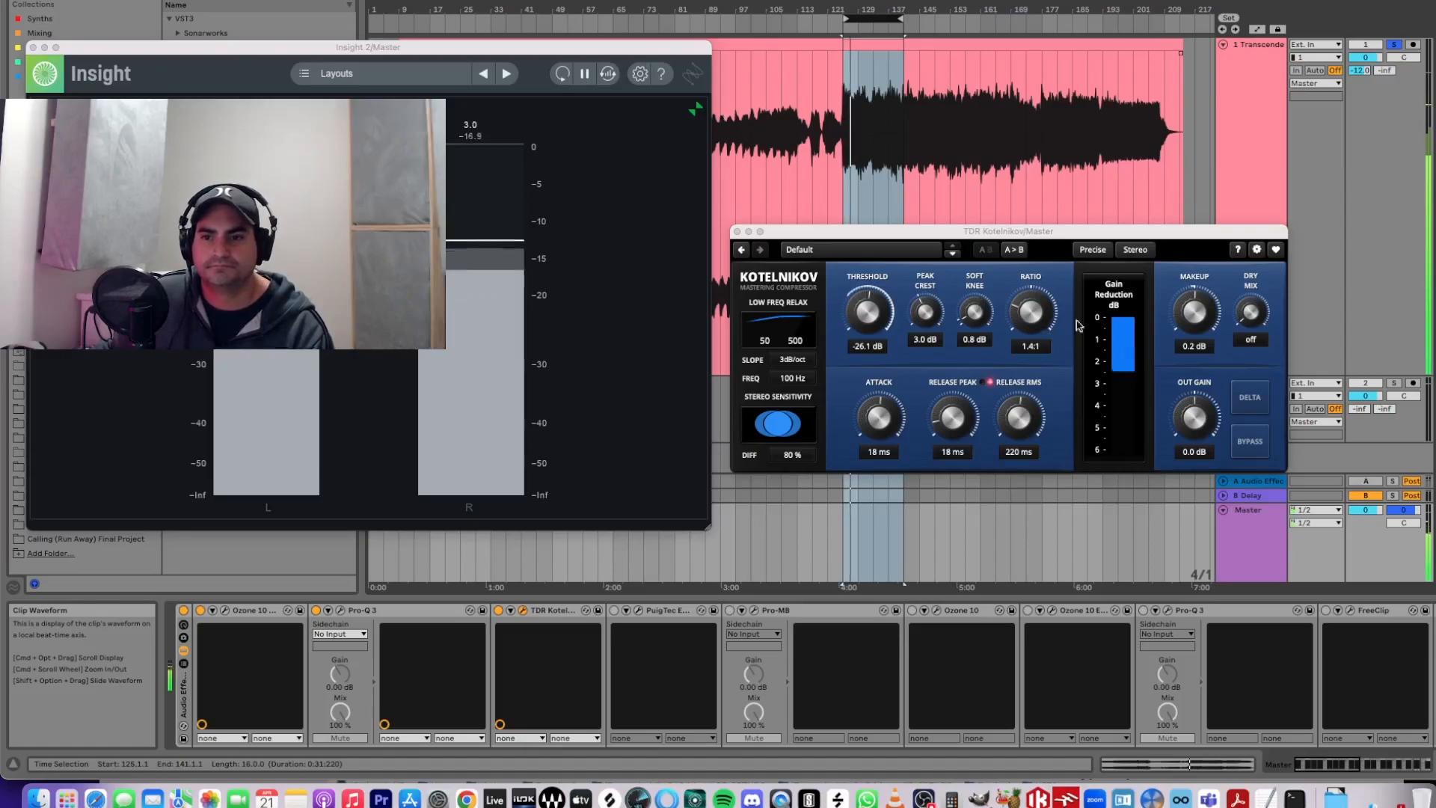
# - Raise Kotelnikov's makeup gain to 2.0 dB and restore Insight's full multi-meter view before stopping playback
pyautogui.moveTo(1195, 312); pyautogui.dragTo(1194, 286)
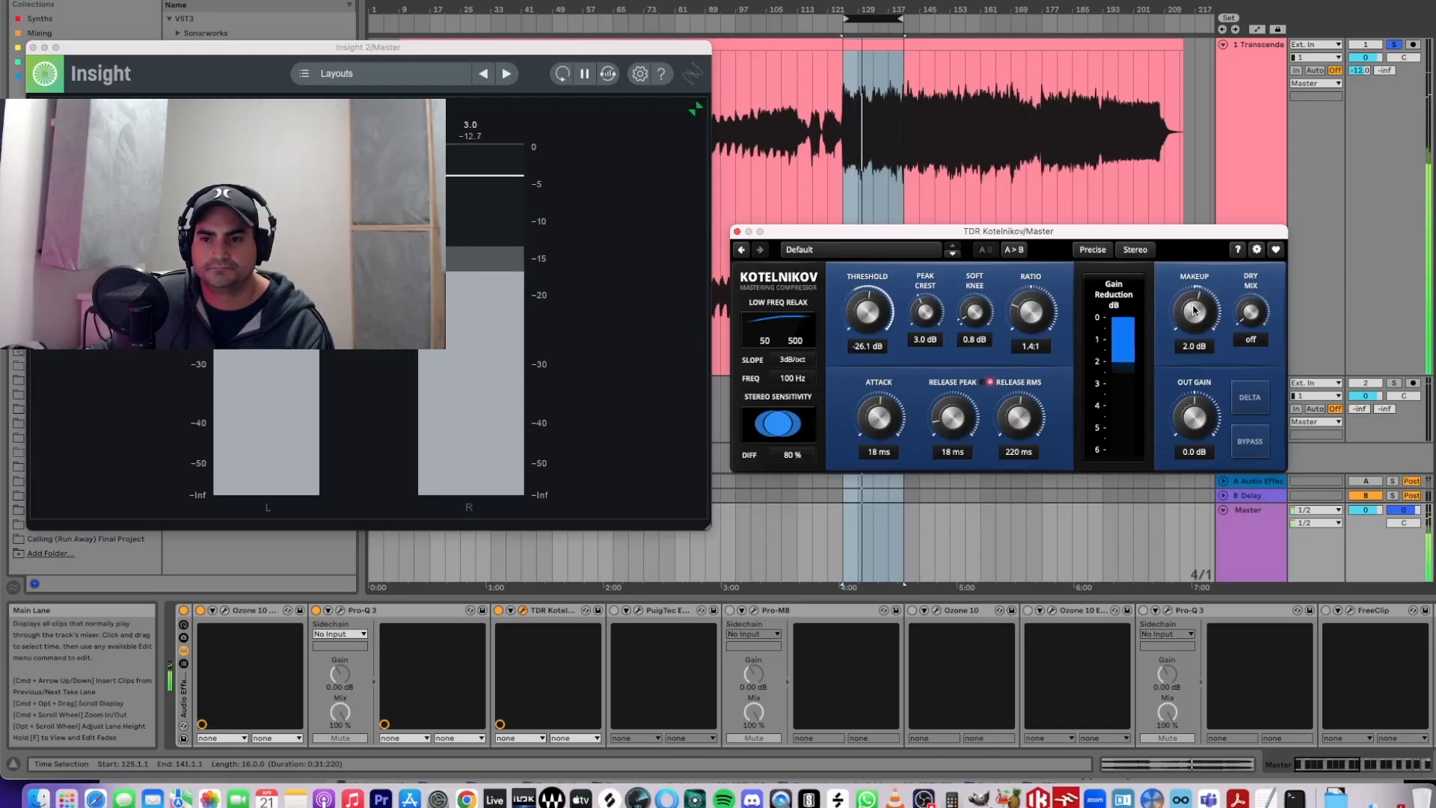
pyautogui.click(695, 109)
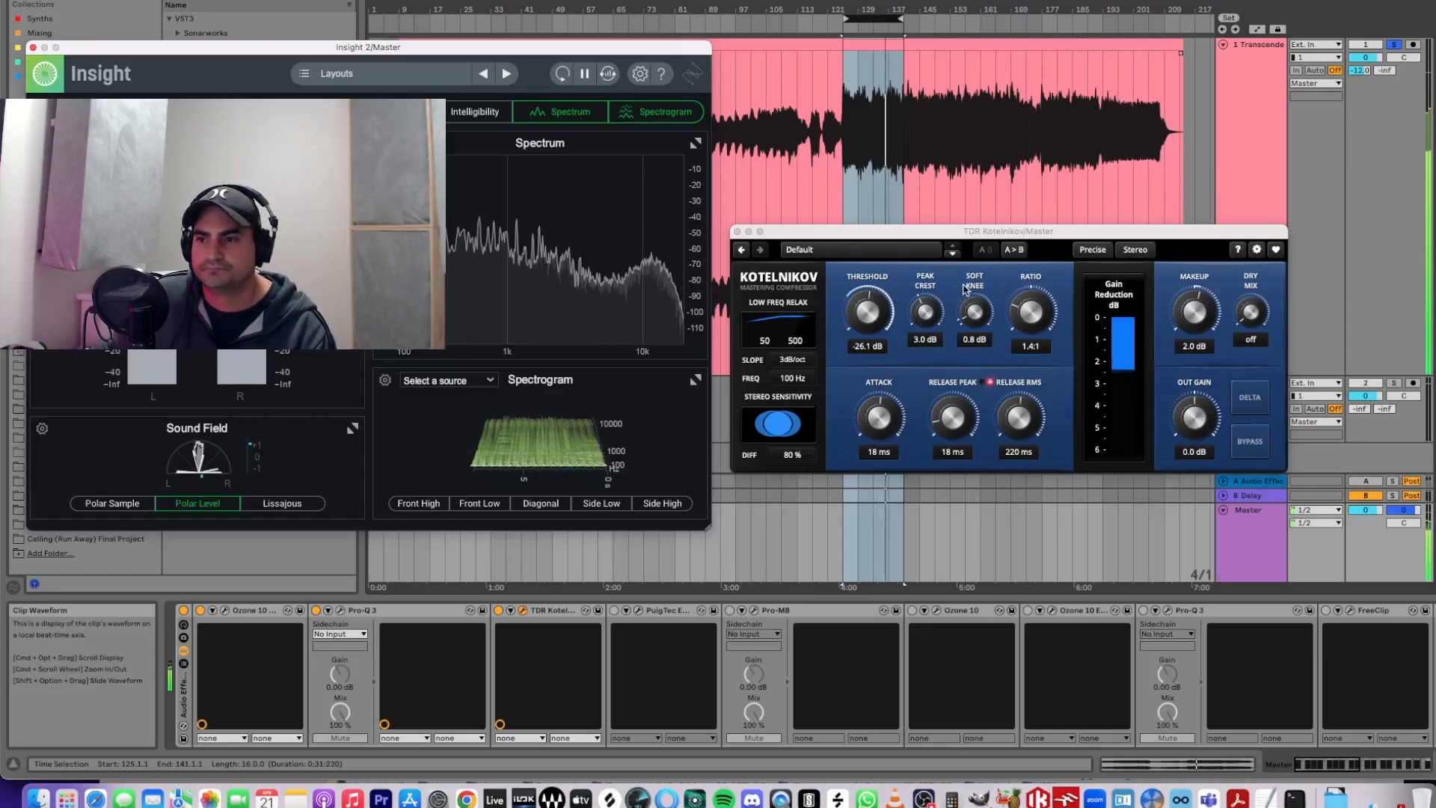
pyautogui.doubleClick(676, 1)
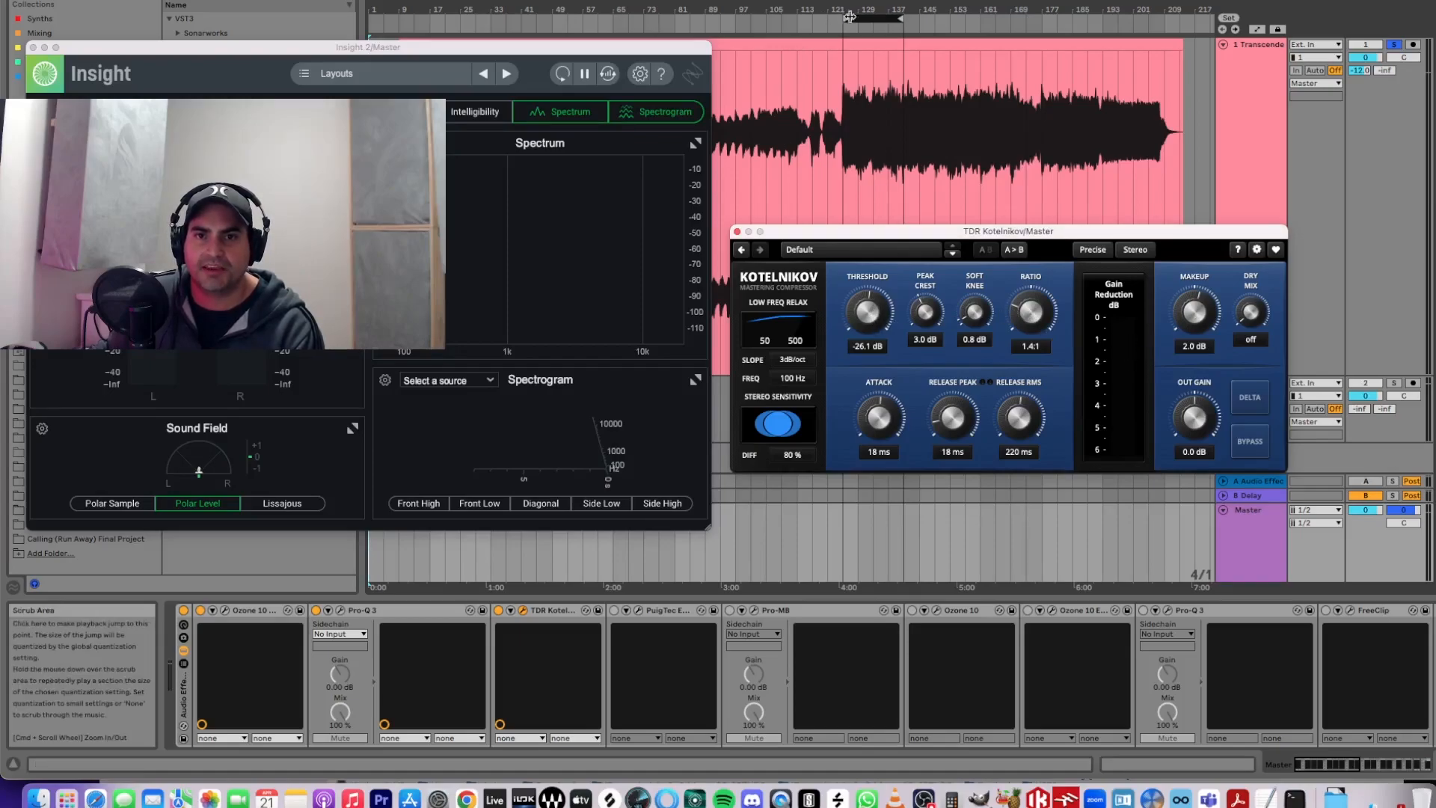
# - Play the loop briefly with the adjusted compressor, stop it, and close the Insight and Kotelnikov windows
pyautogui.click(857, 19)
pyautogui.press('space')
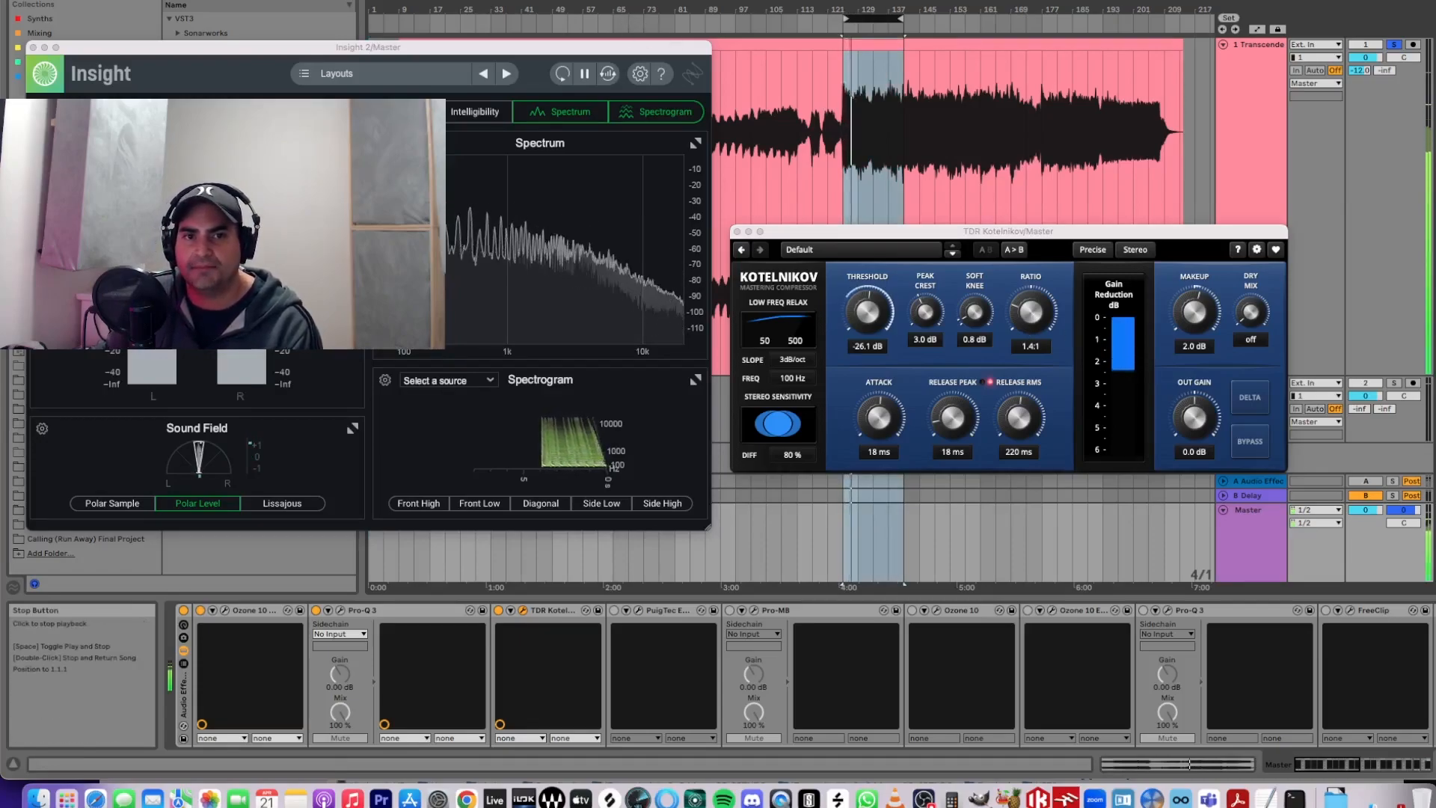
pyautogui.press('space')
pyautogui.press('Home')
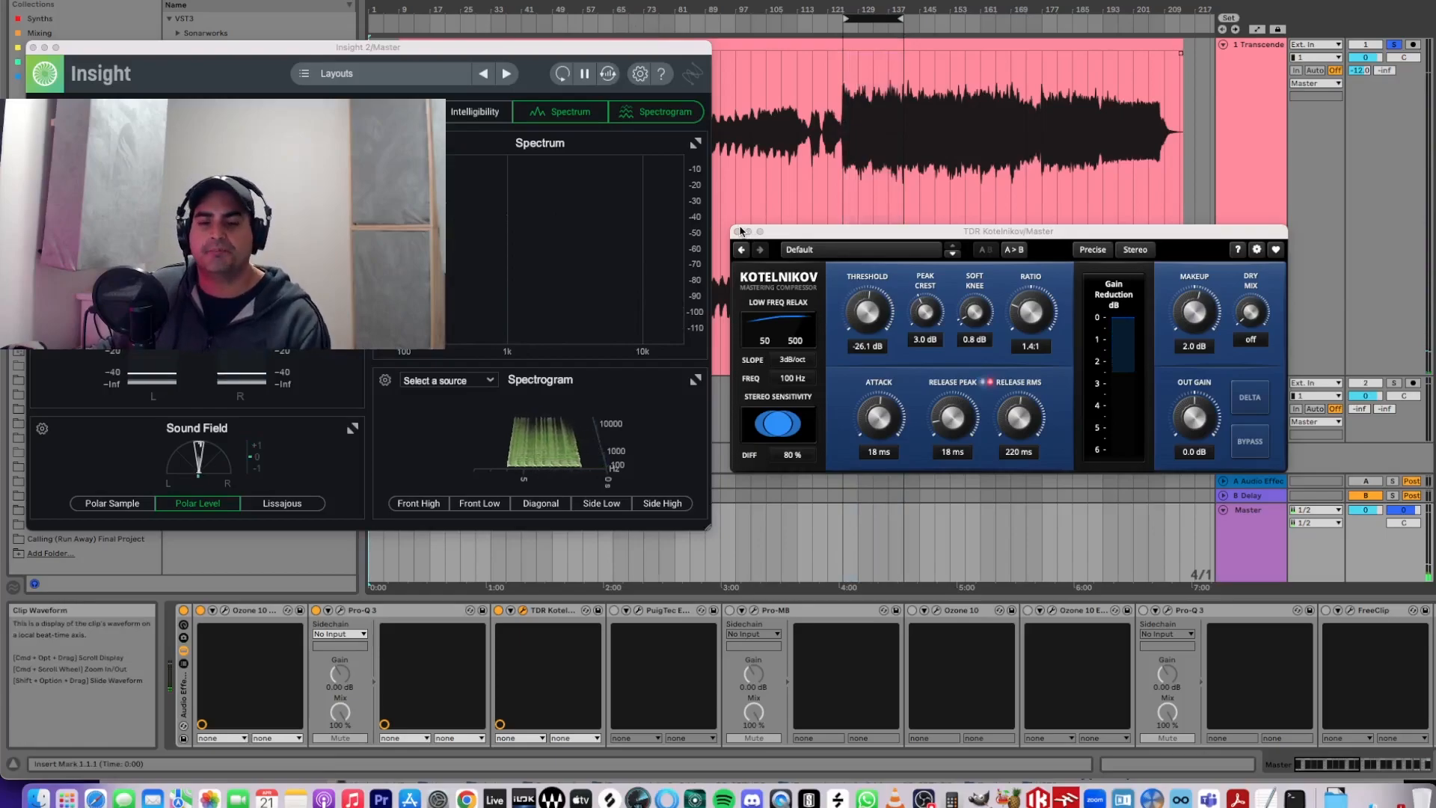
pyautogui.click(33, 47)
pyautogui.click(736, 232)
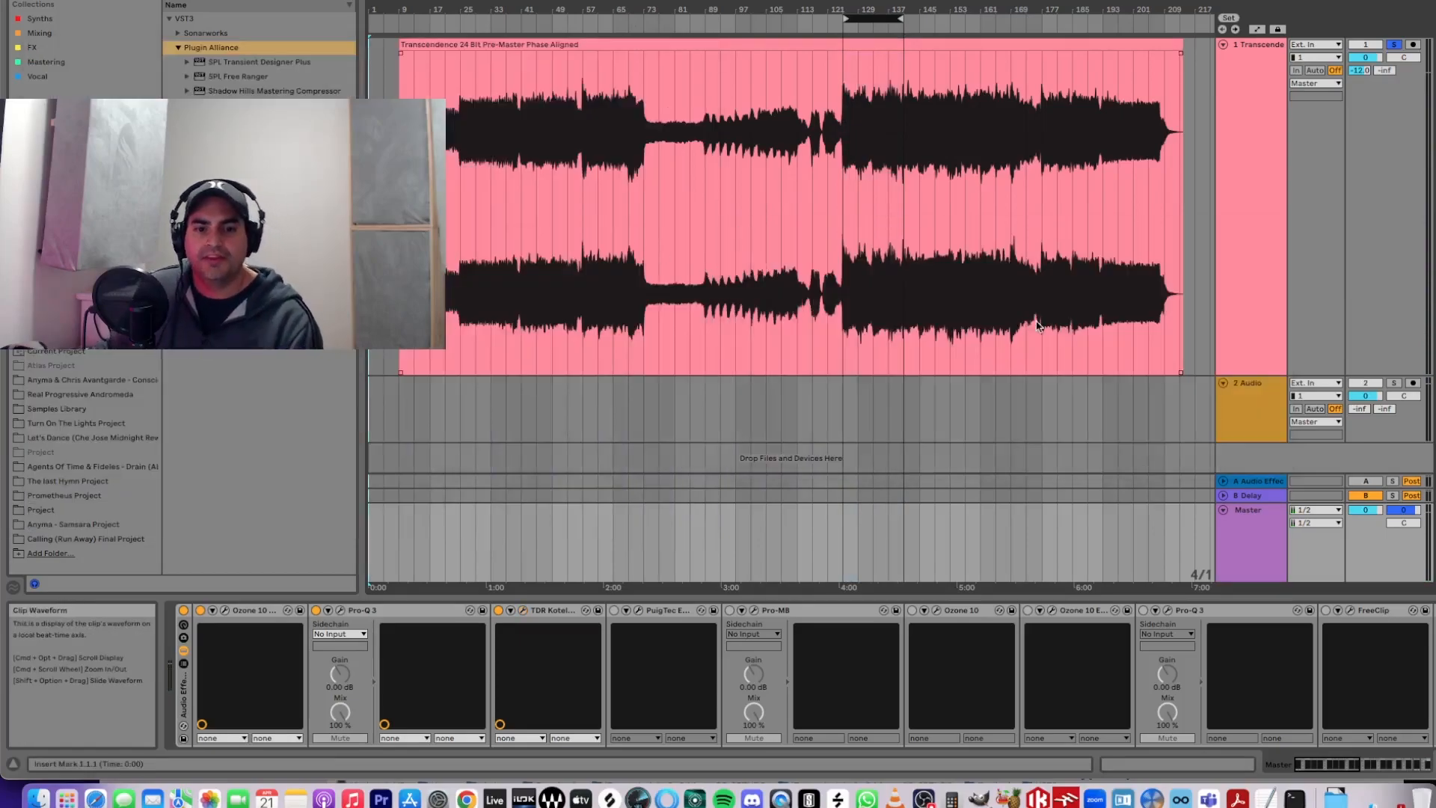
# - Activate return track A and switch off the Utility and FreeClip devices in its rack
pyautogui.click(1261, 483)
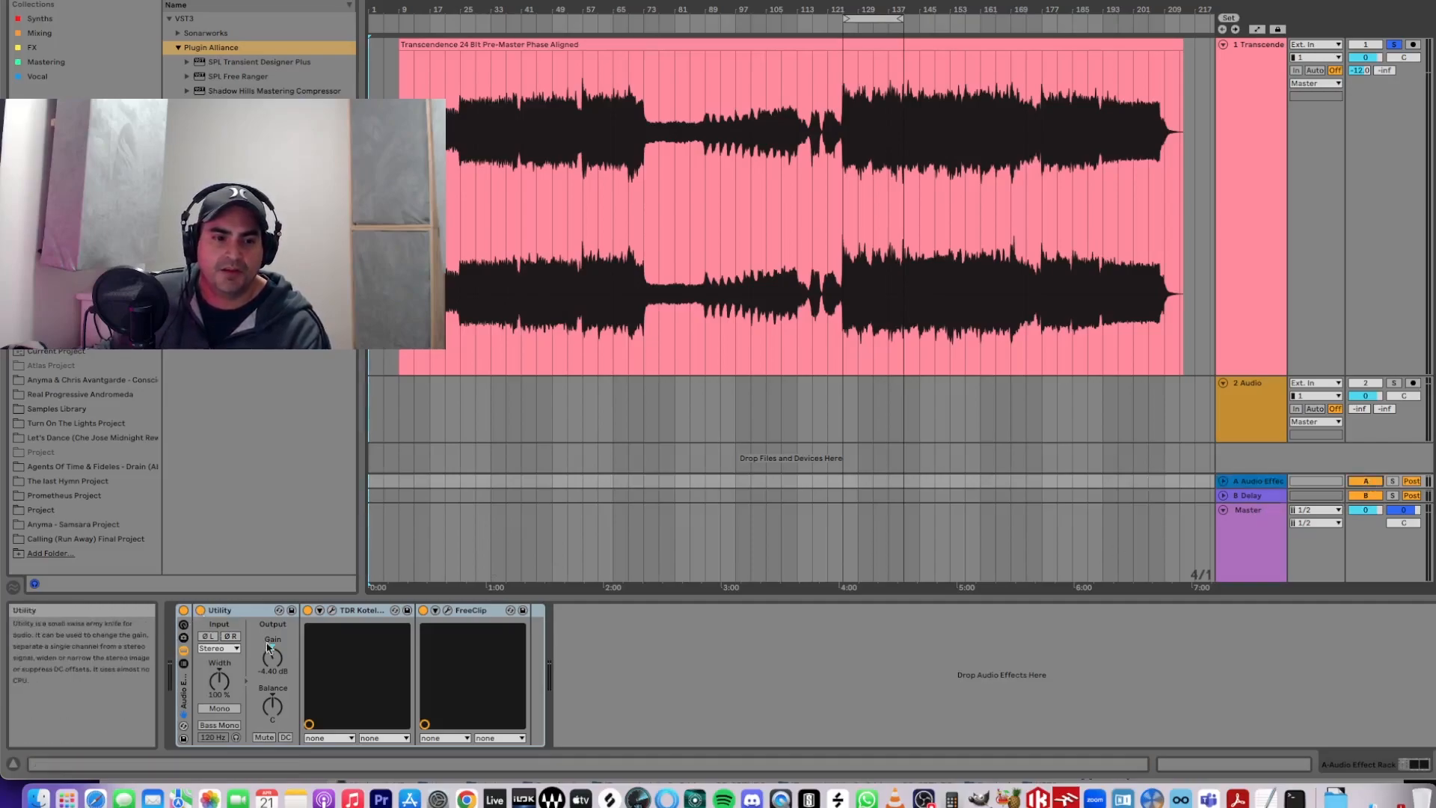
pyautogui.click(200, 610)
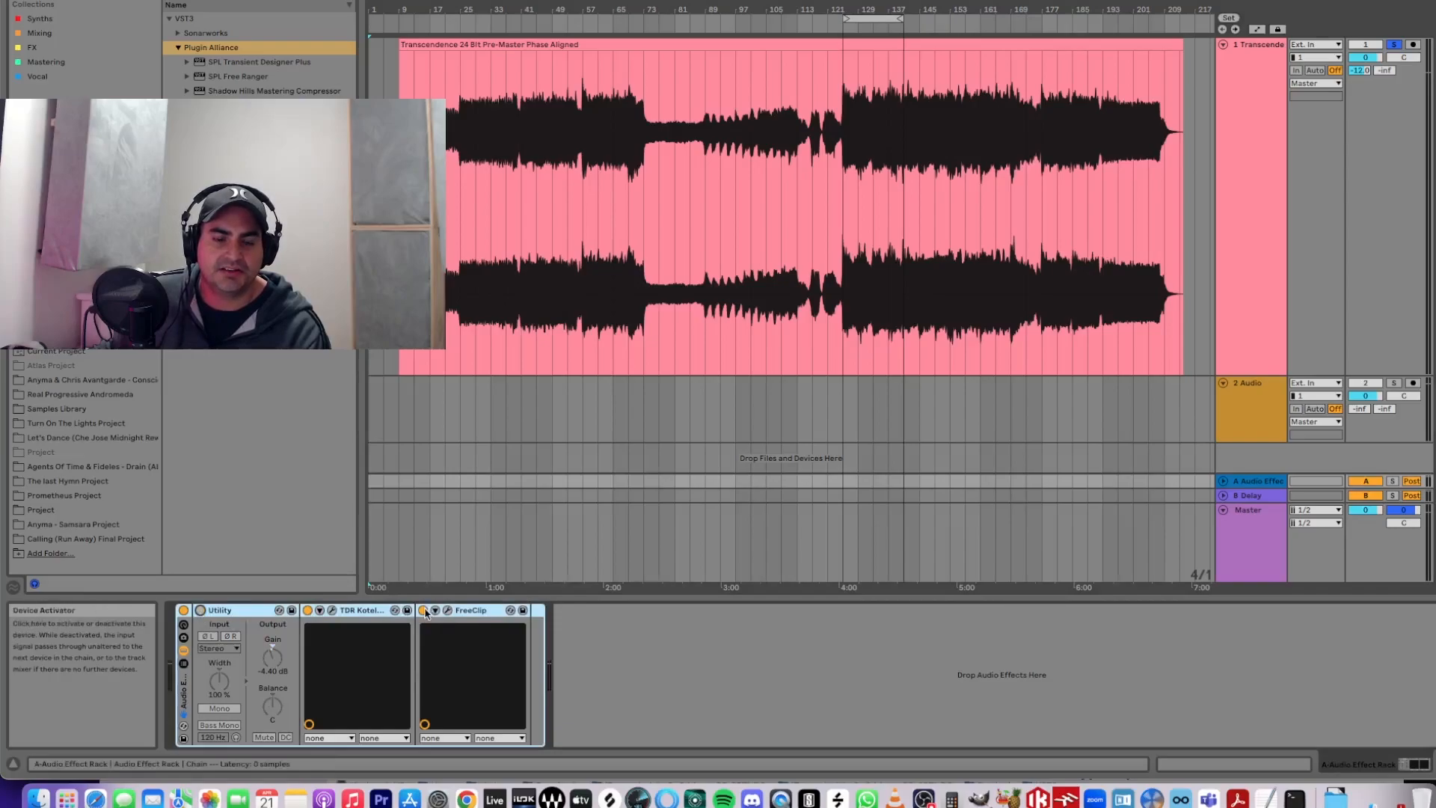
# - Open return A's TDR Kotelnikov window and place it clear of Insight's level meter
pyautogui.click(332, 610)
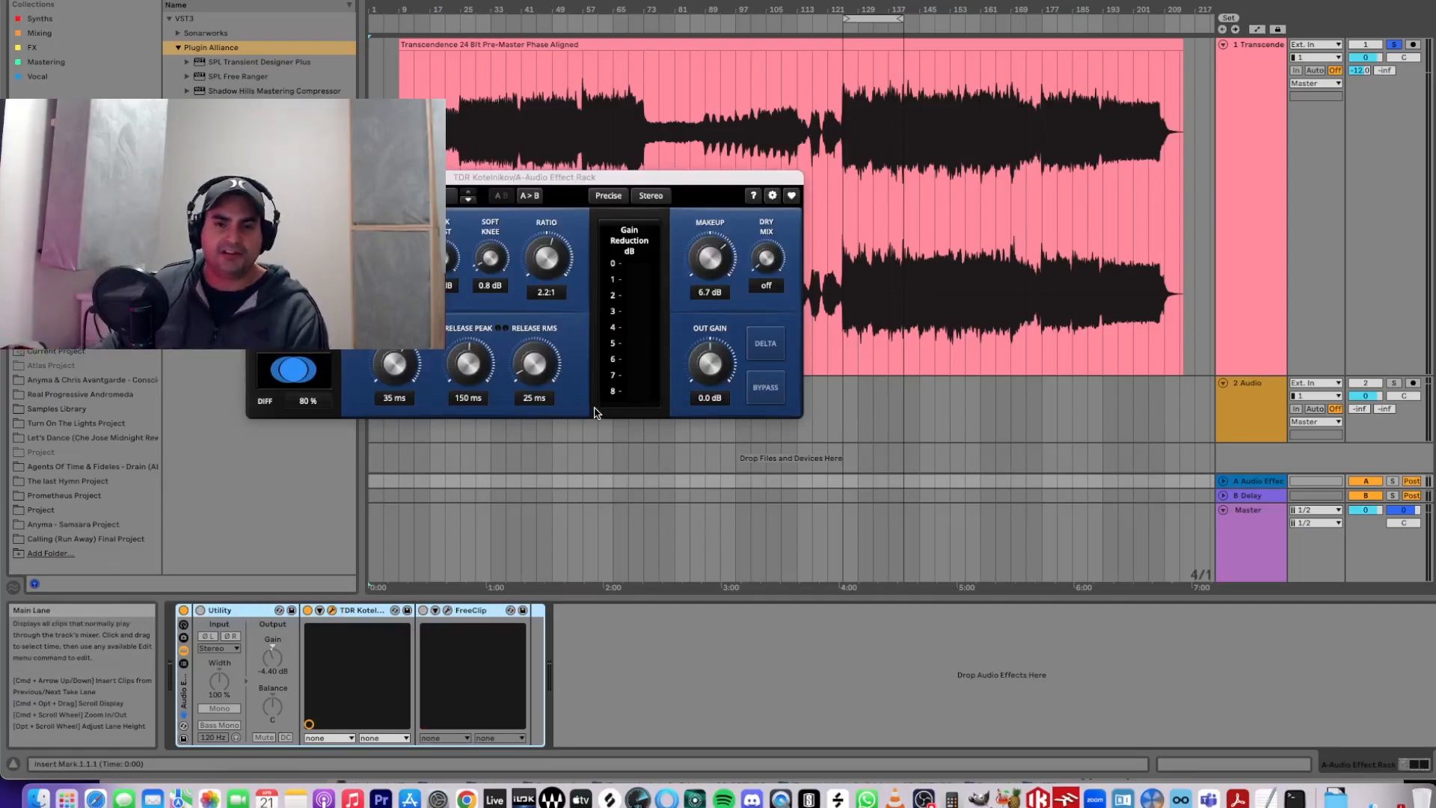
pyautogui.moveTo(636, 179); pyautogui.dragTo(694, 311)
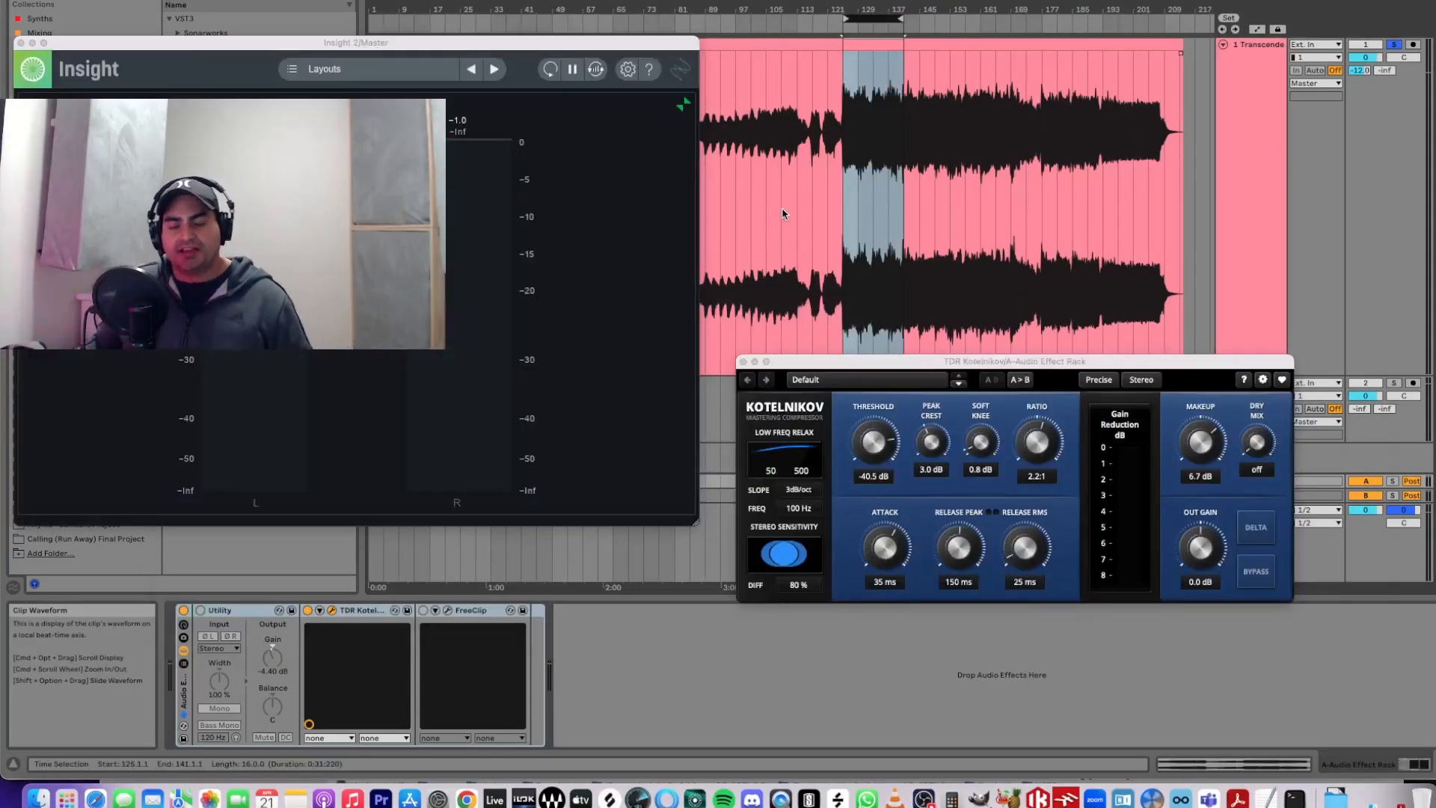
pyautogui.moveTo(925, 366); pyautogui.dragTo(901, 395)
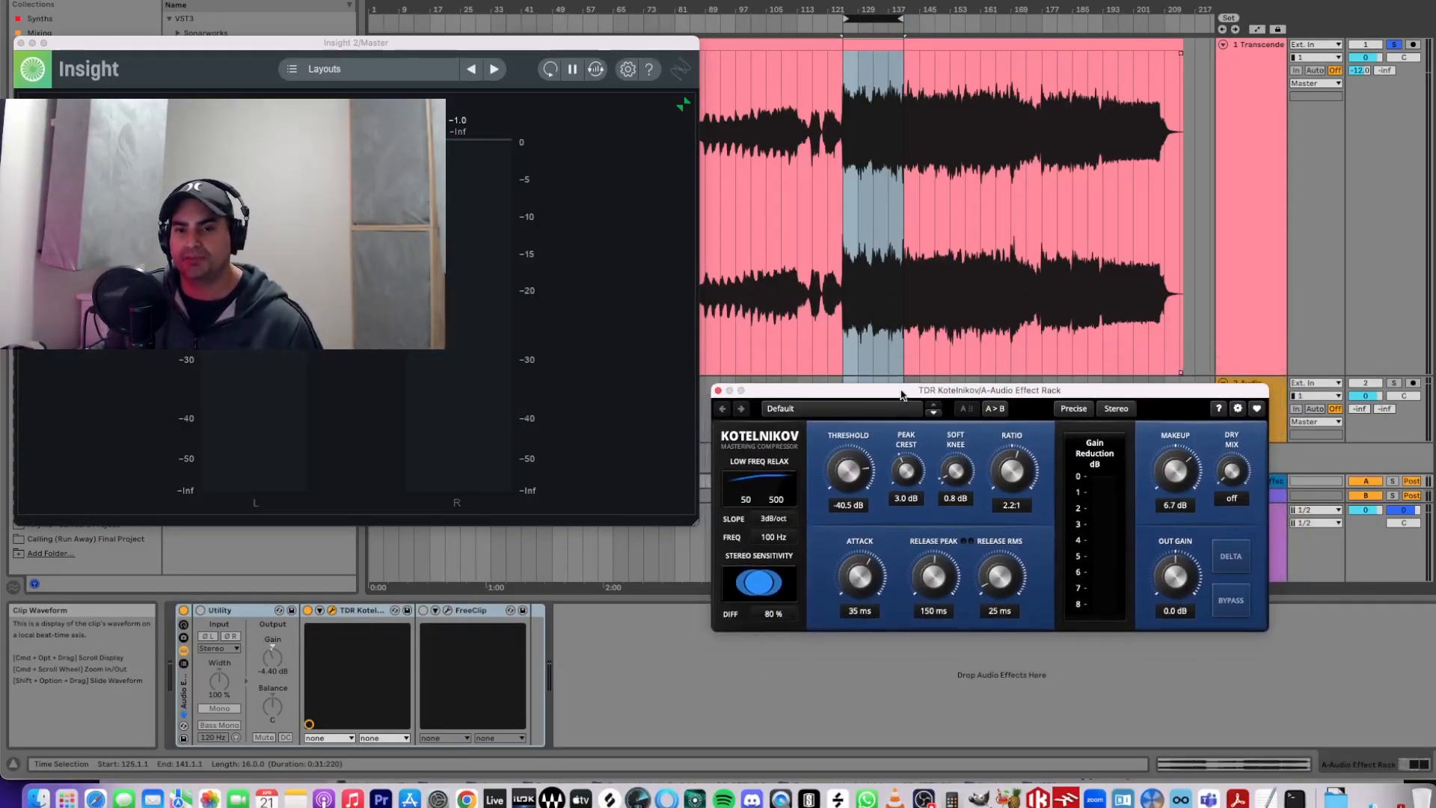
# - Play the loop, switch return A's Utility back on, and clear the clip indicator on Insight's level meter
pyautogui.click(870, 18)
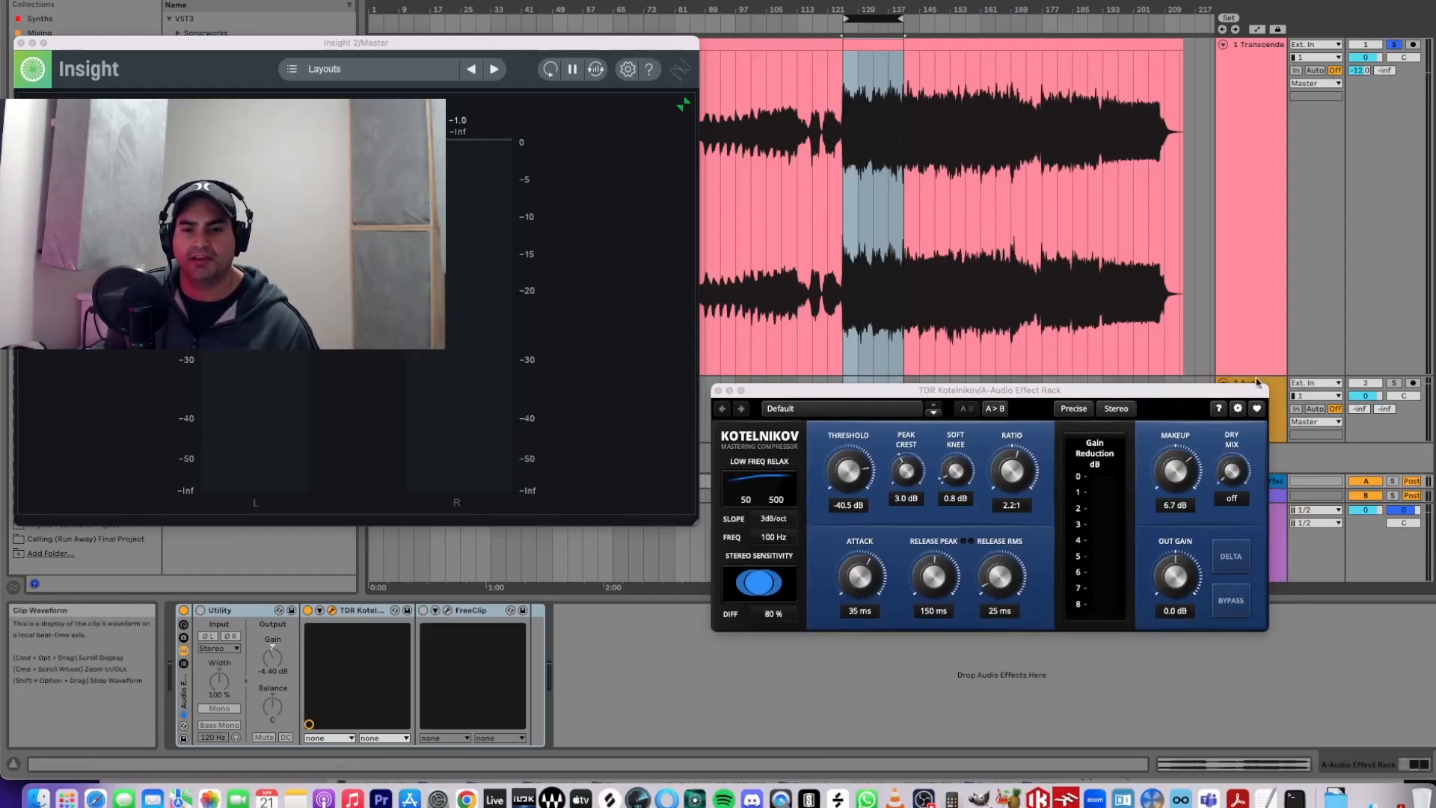
pyautogui.press('space')
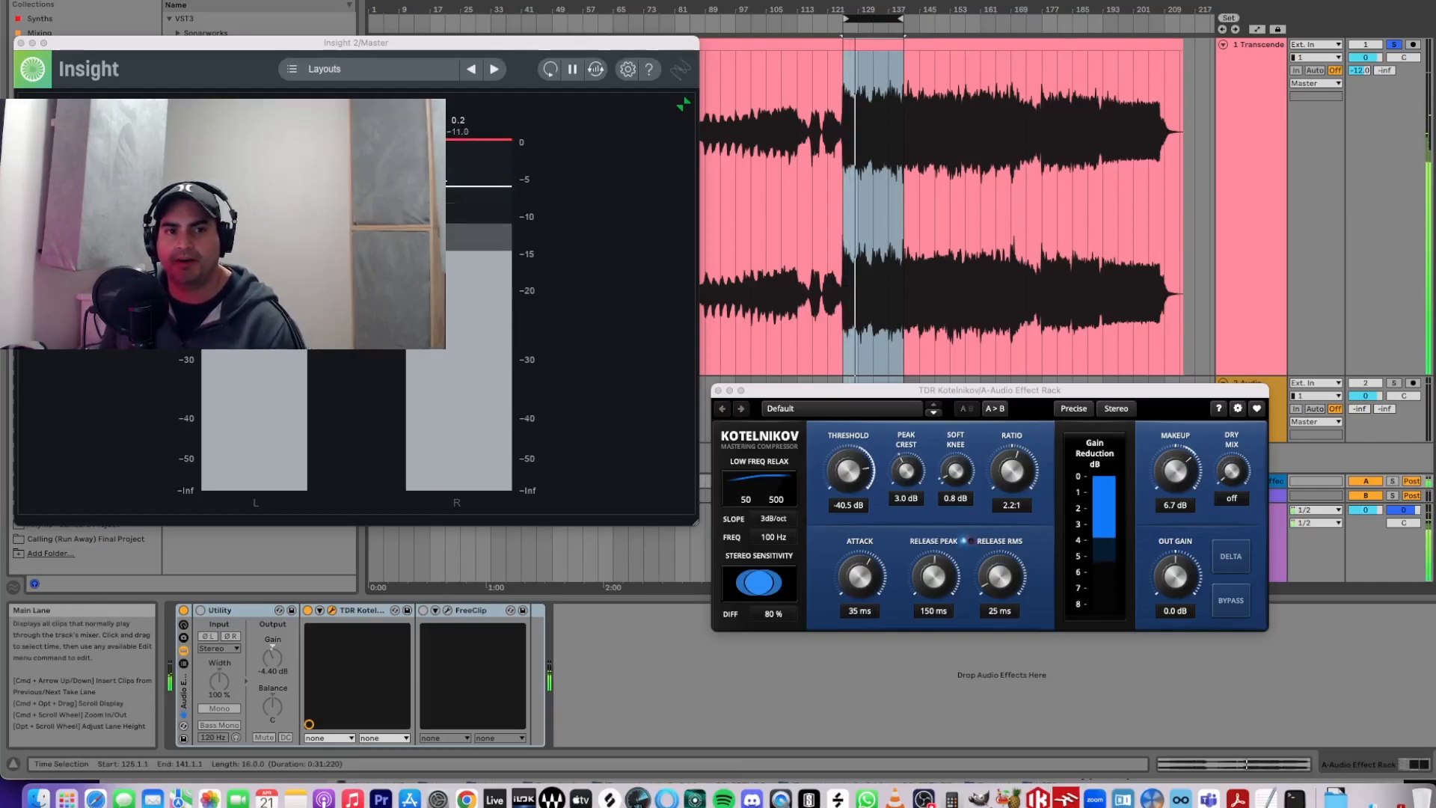
pyautogui.click(200, 610)
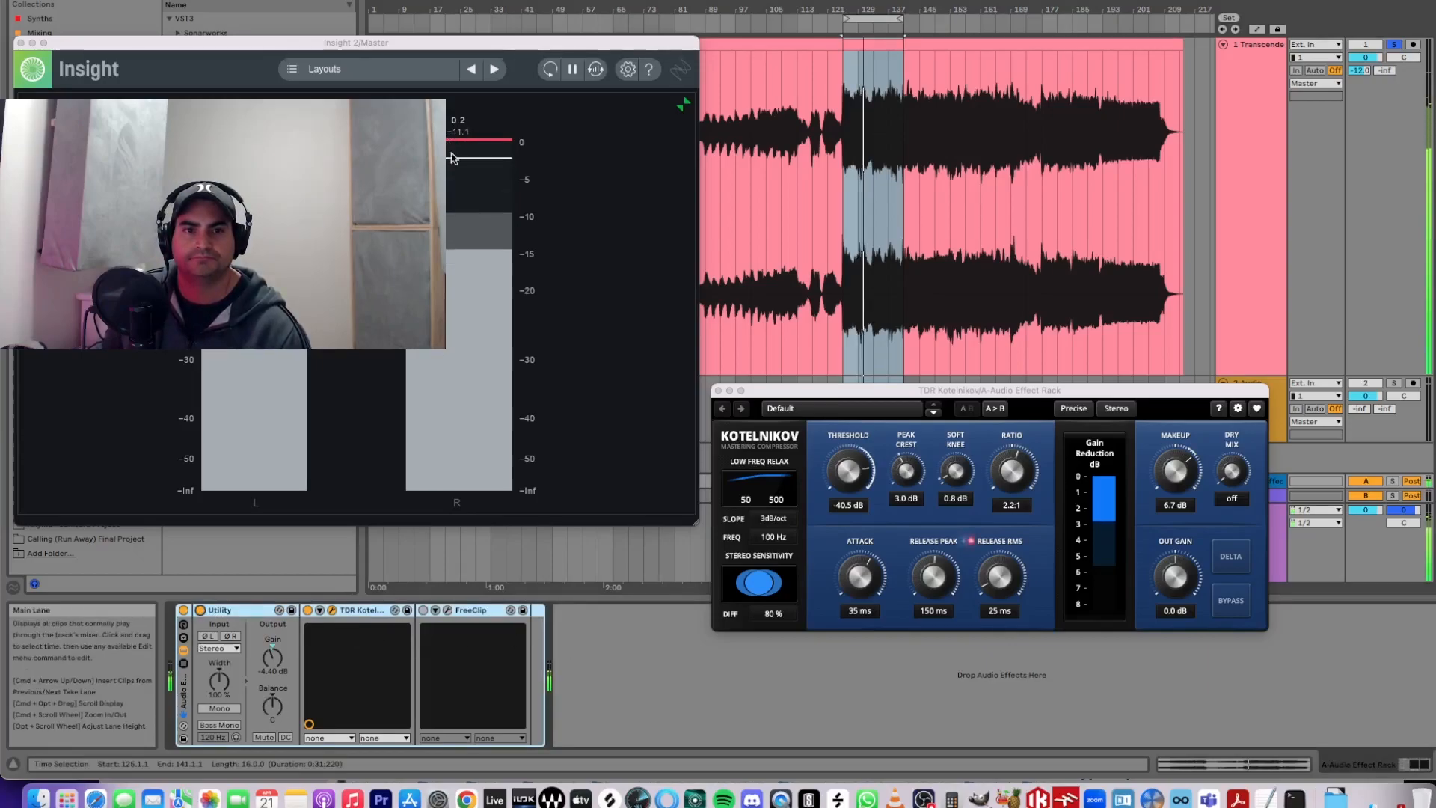
pyautogui.click(464, 145)
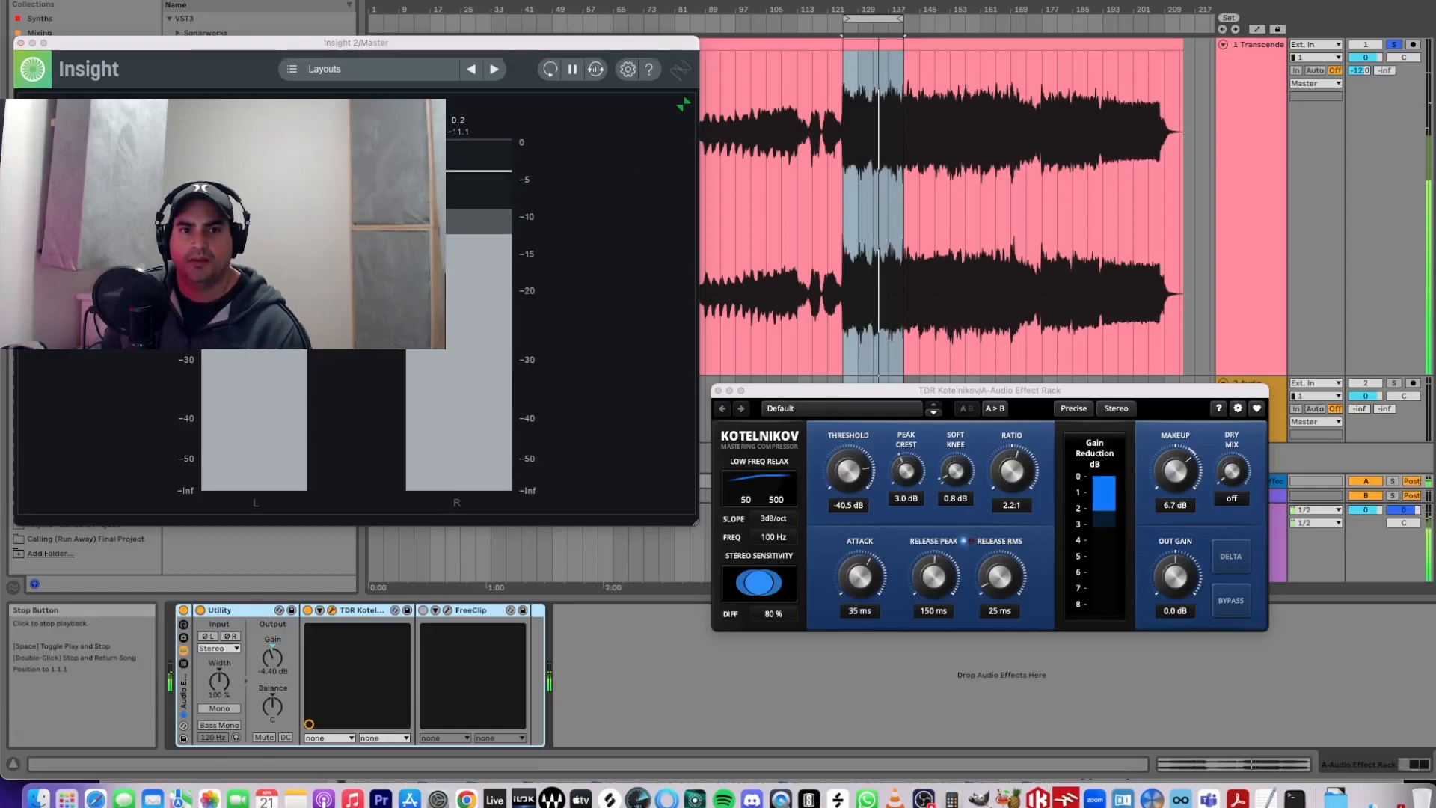
# - Restart the loop and lower the Transcendence track's send to return A to -19.4 dB during playback
pyautogui.doubleClick(607, 1)
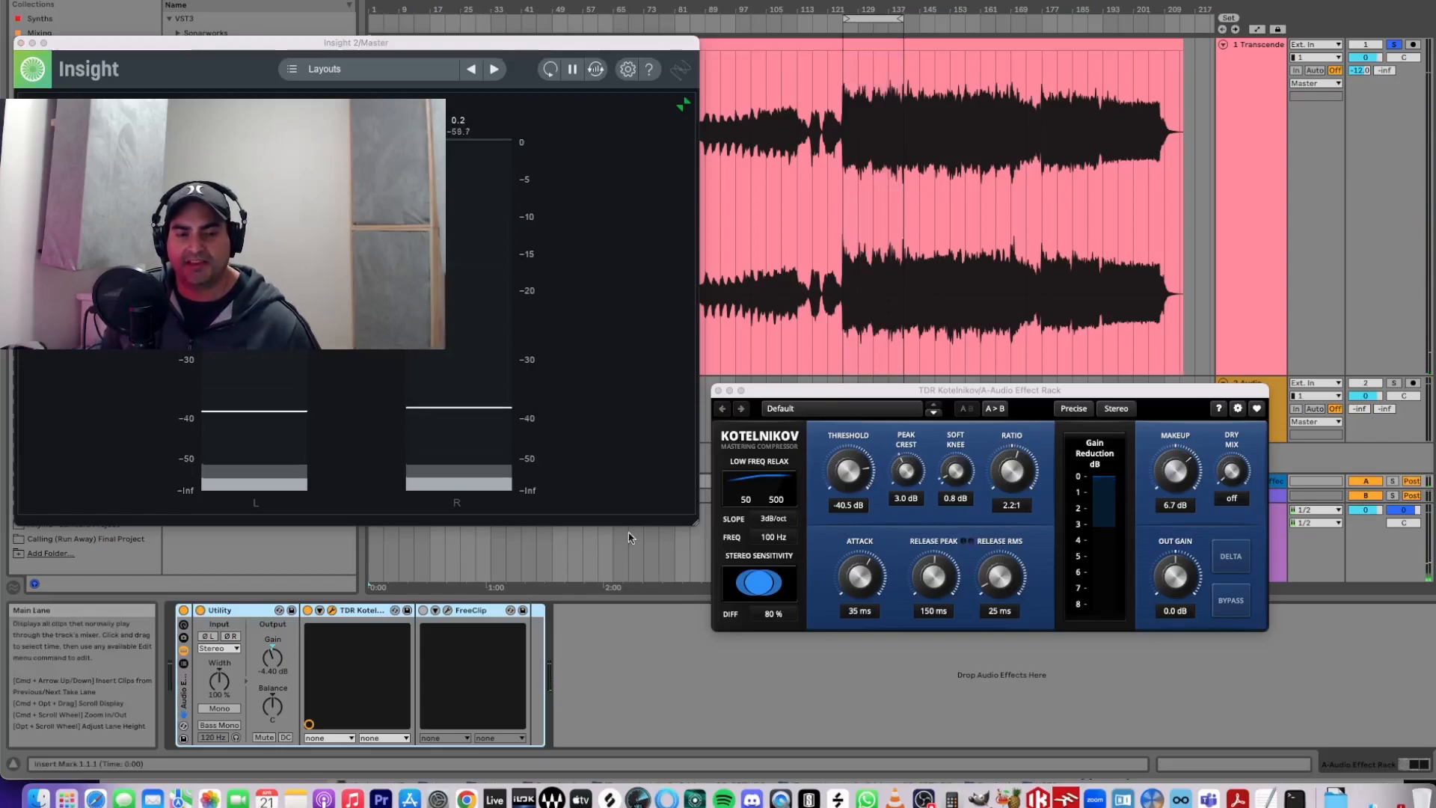
pyautogui.click(255, 617)
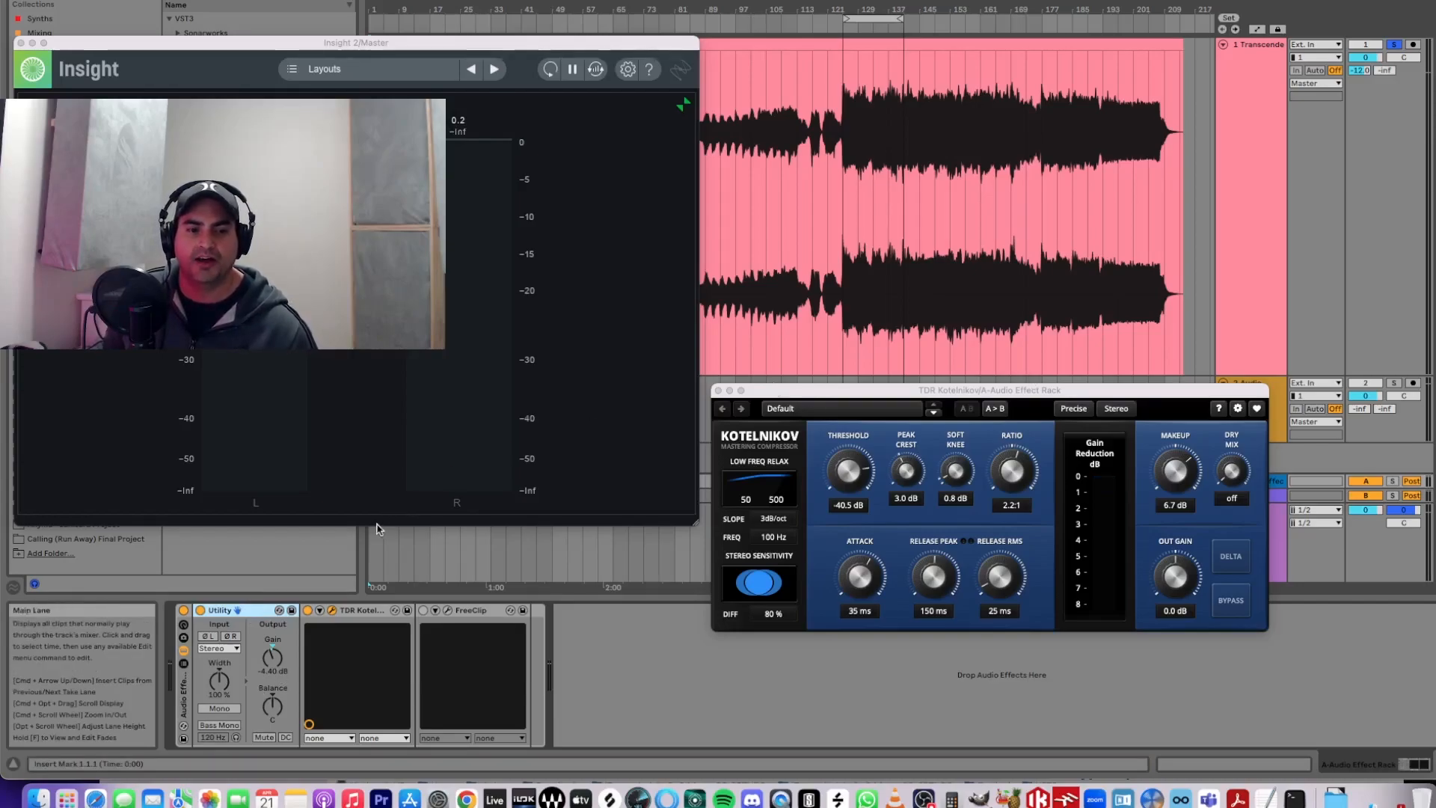
pyautogui.click(1361, 71)
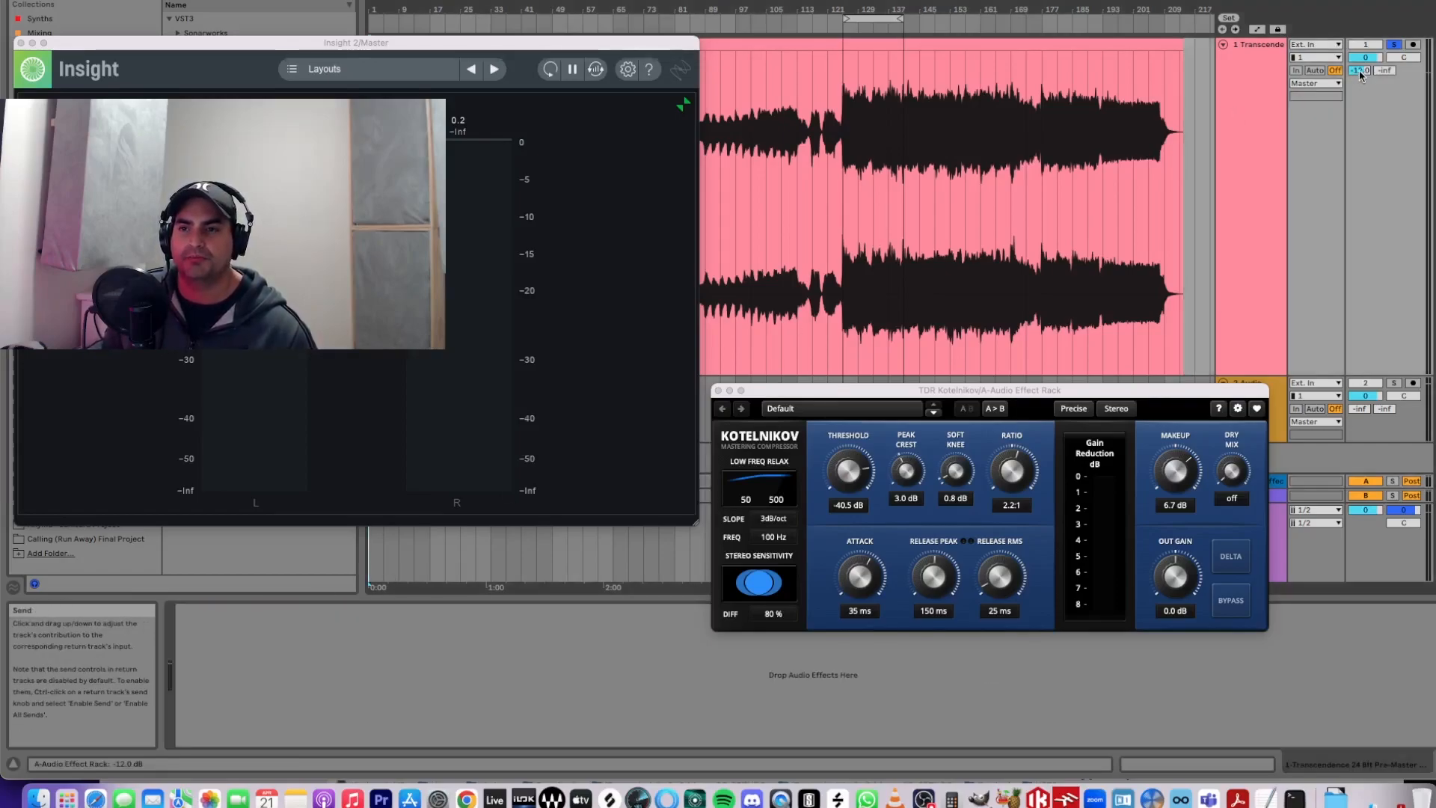
pyautogui.press('super+l')
pyautogui.press('space')
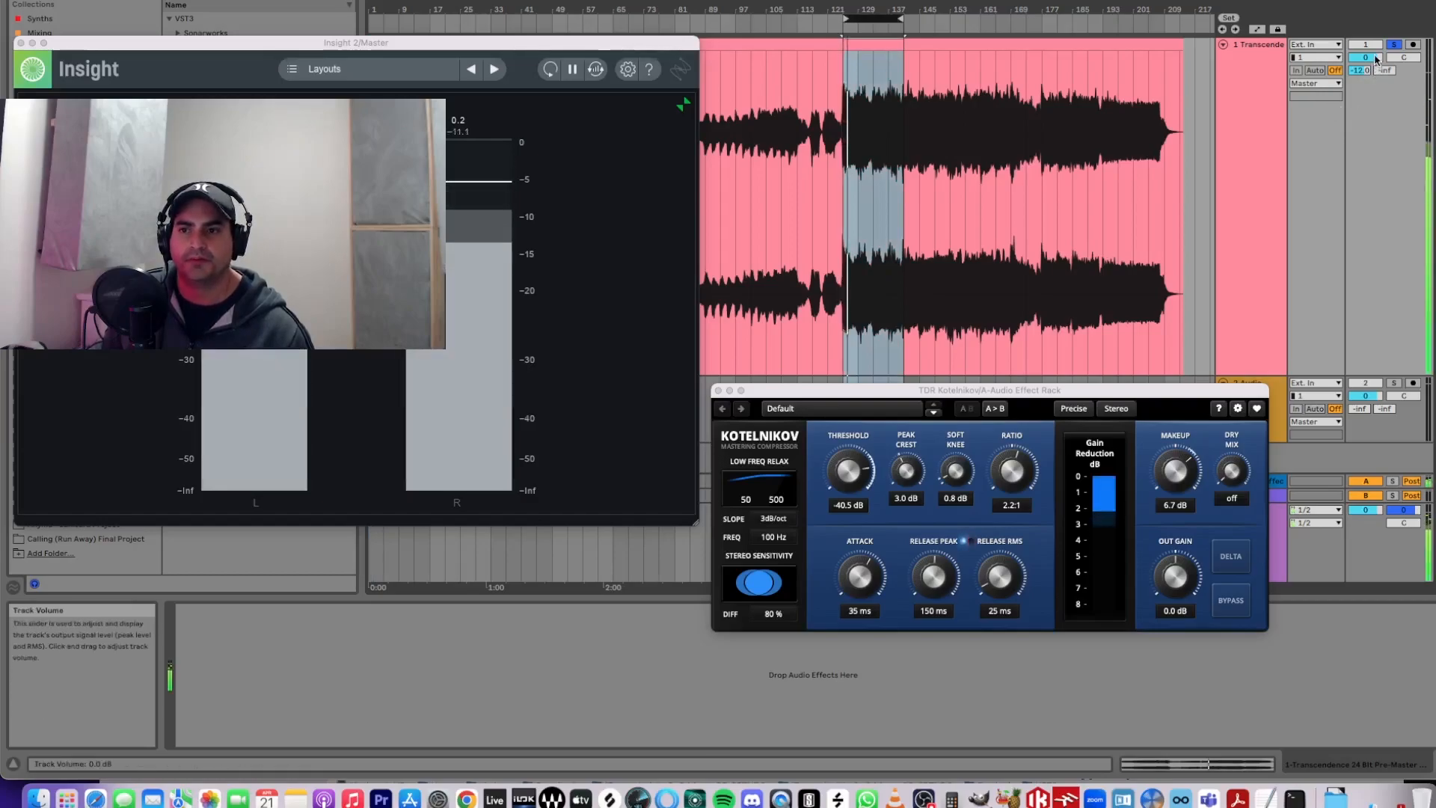
pyautogui.moveTo(1363, 72)
pyautogui.mouseDown()
pyautogui.moveTo(1362, 57)
pyautogui.moveTo(1359, 71)
pyautogui.mouseUp()
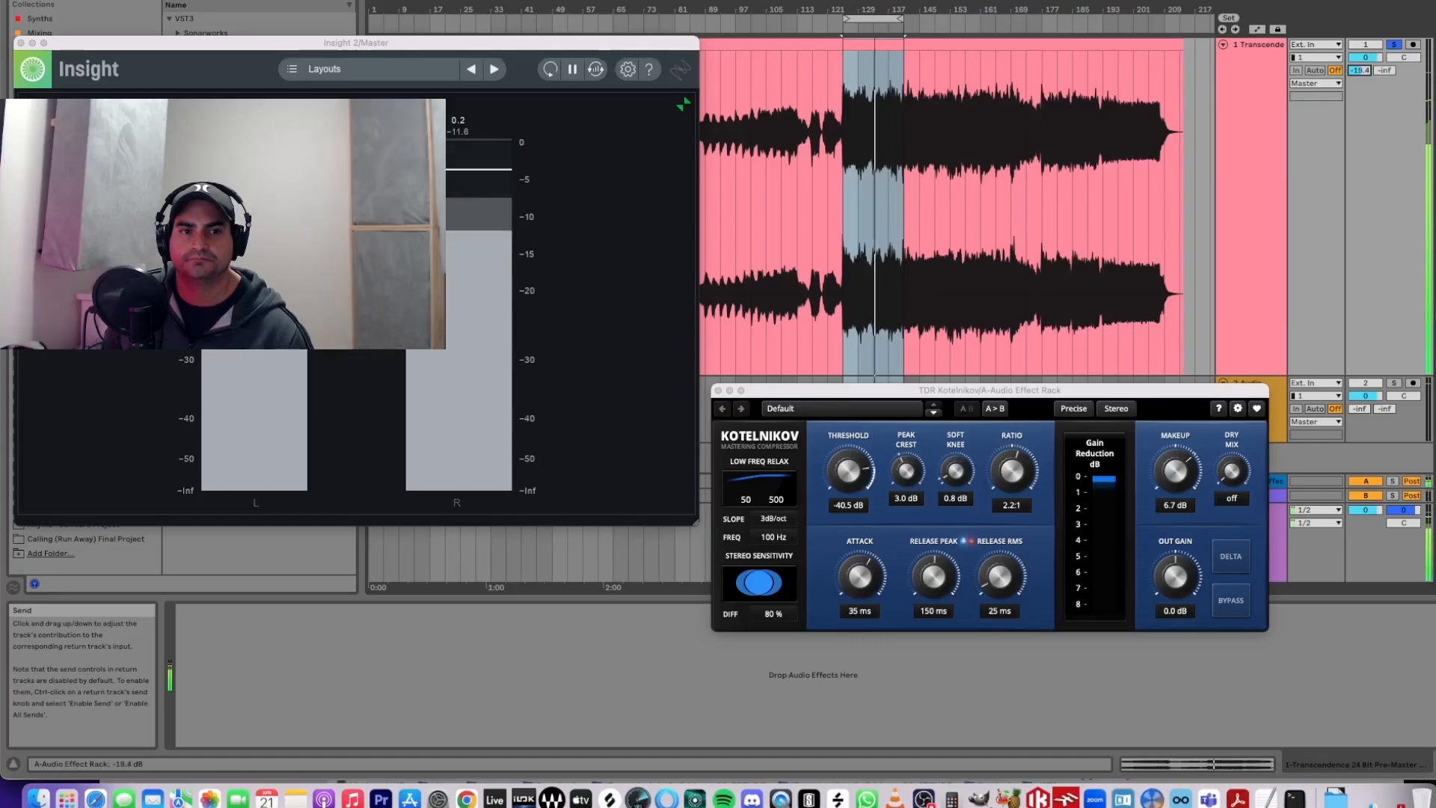
# - Restore Insight's full multi-meter view, stop playback, and close the Insight and return Kotelnikov windows
pyautogui.click(682, 105)
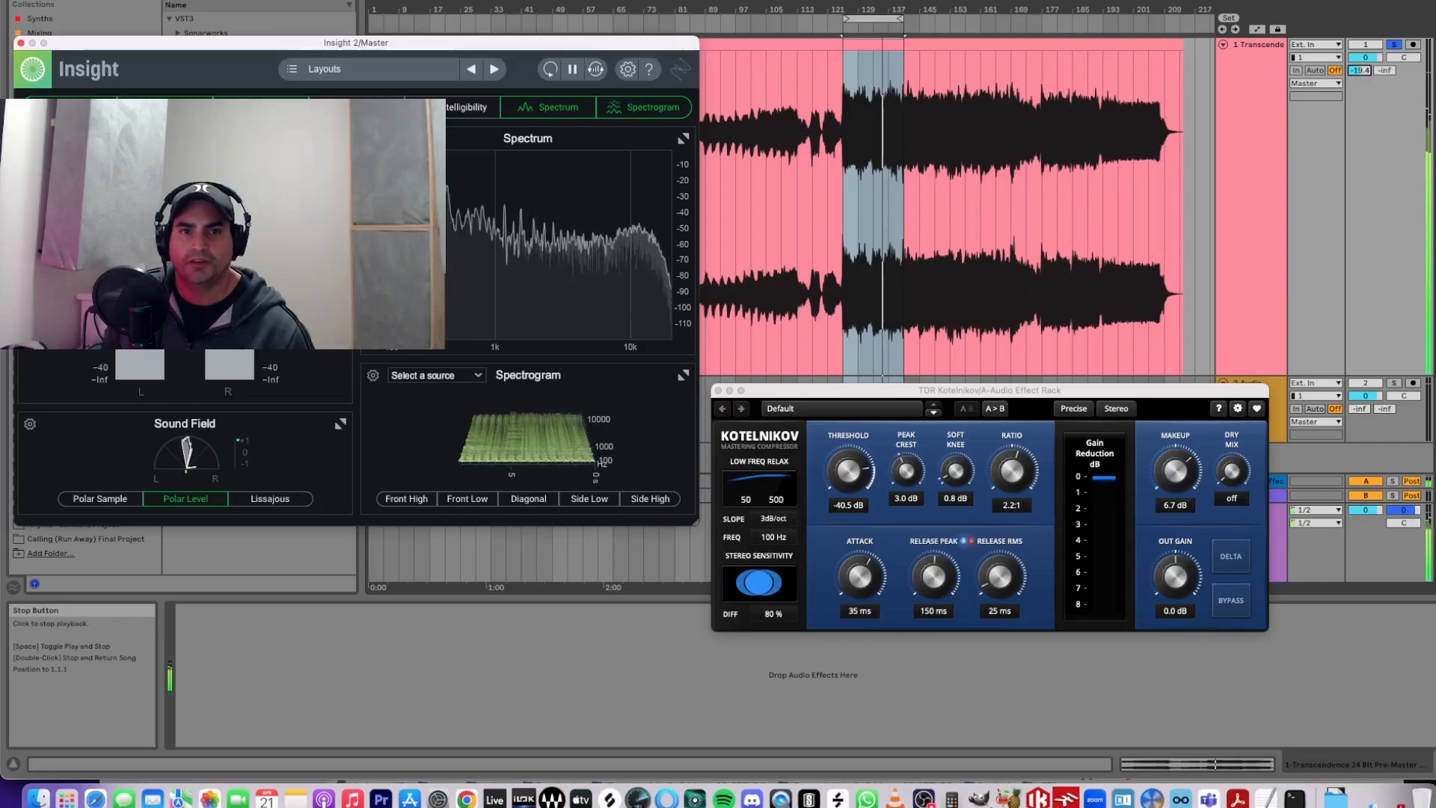
pyautogui.doubleClick(679, 0)
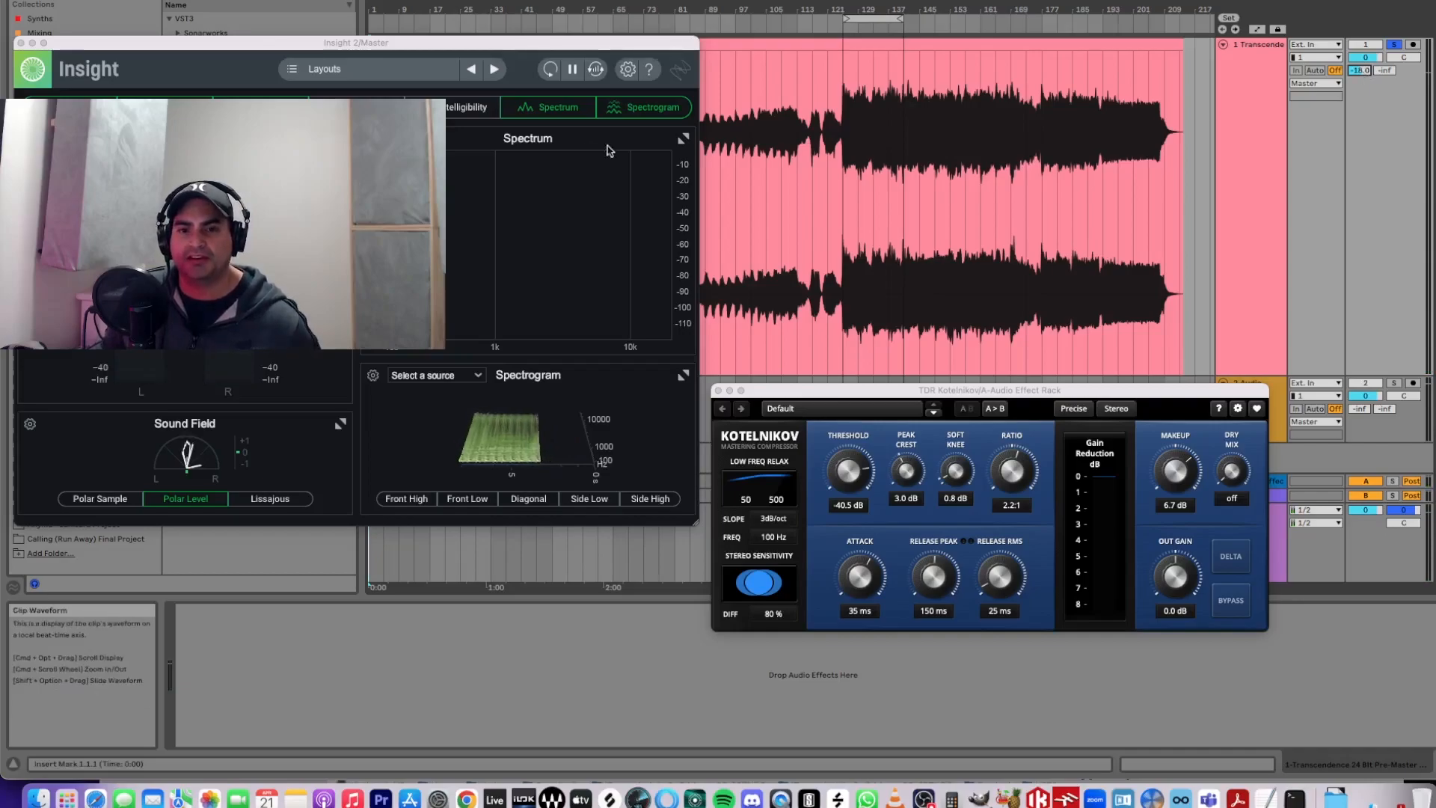
pyautogui.click(20, 45)
pyautogui.click(718, 389)
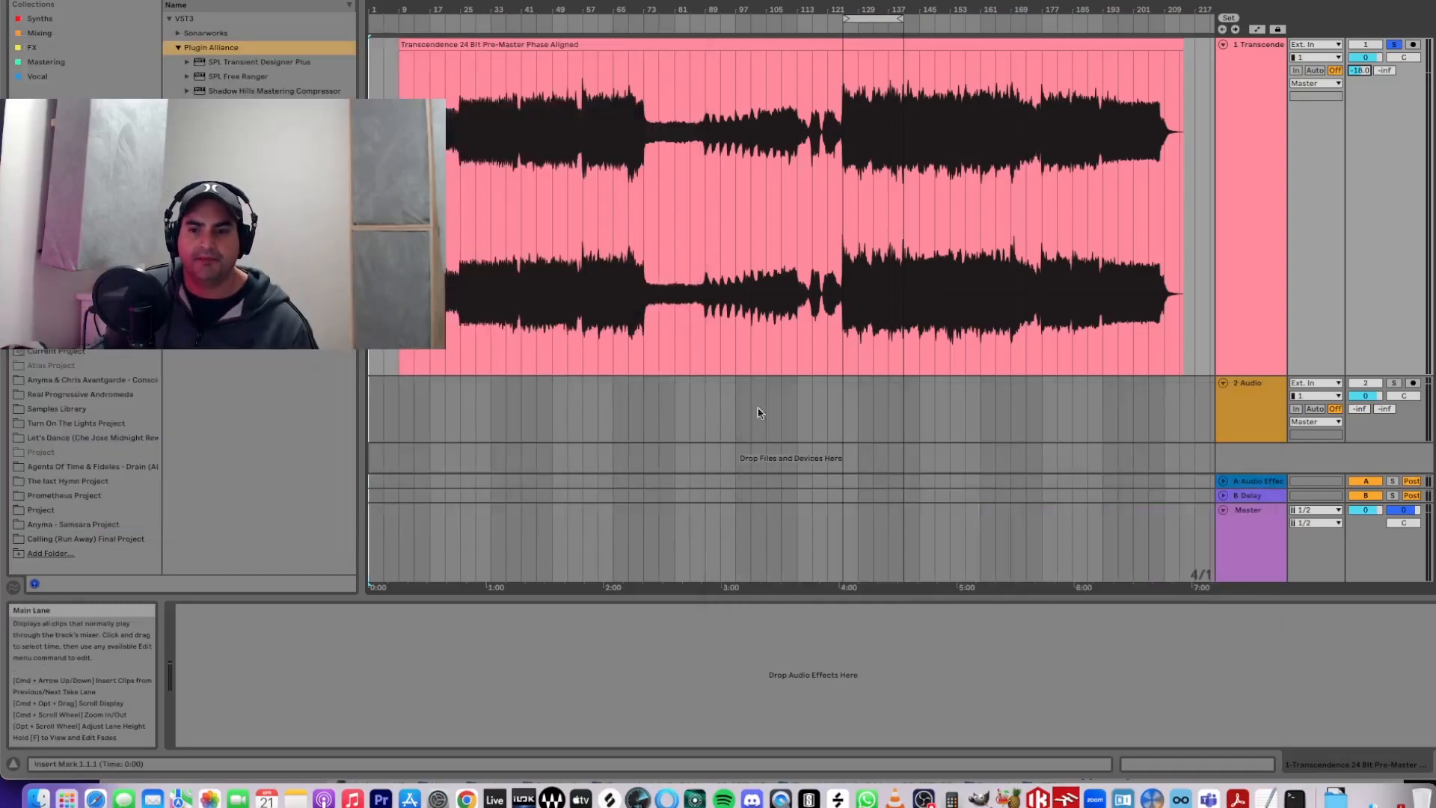
# - Switch on the PuigTec EQP1A on the master track and open its window over the arrangement, below the timeline
pyautogui.click(1243, 533)
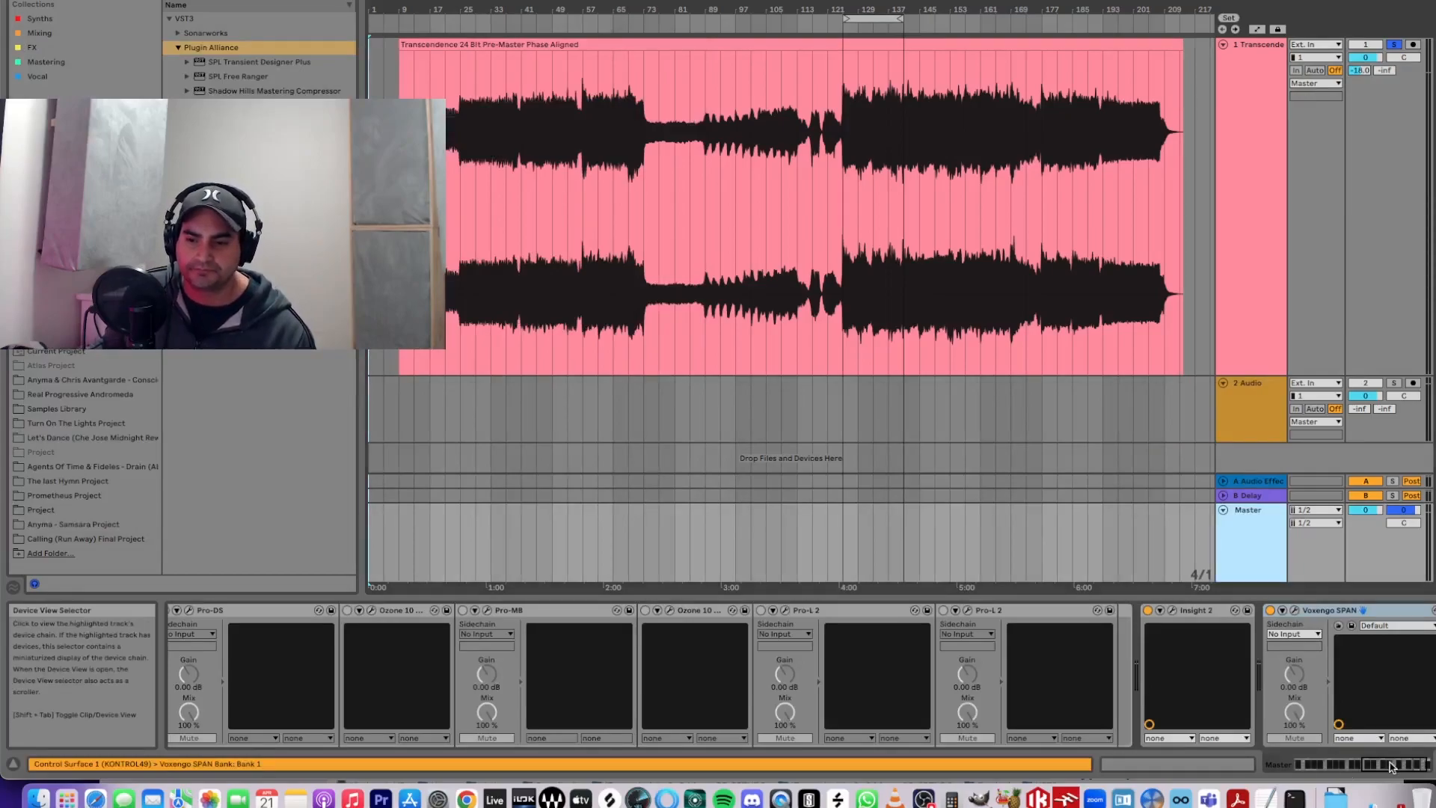
pyautogui.moveTo(1391, 767); pyautogui.dragTo(1320, 765)
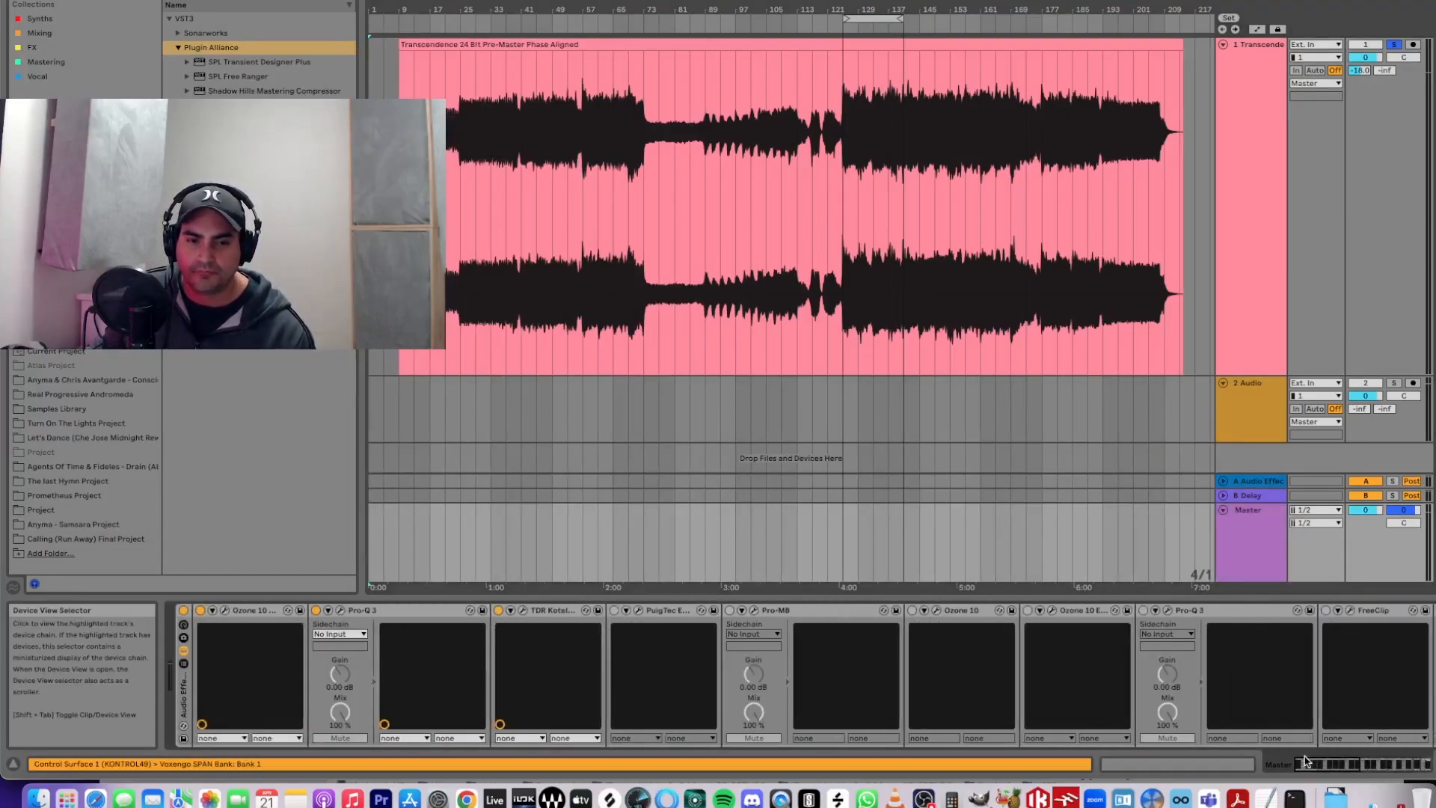
pyautogui.click(614, 610)
pyautogui.click(638, 610)
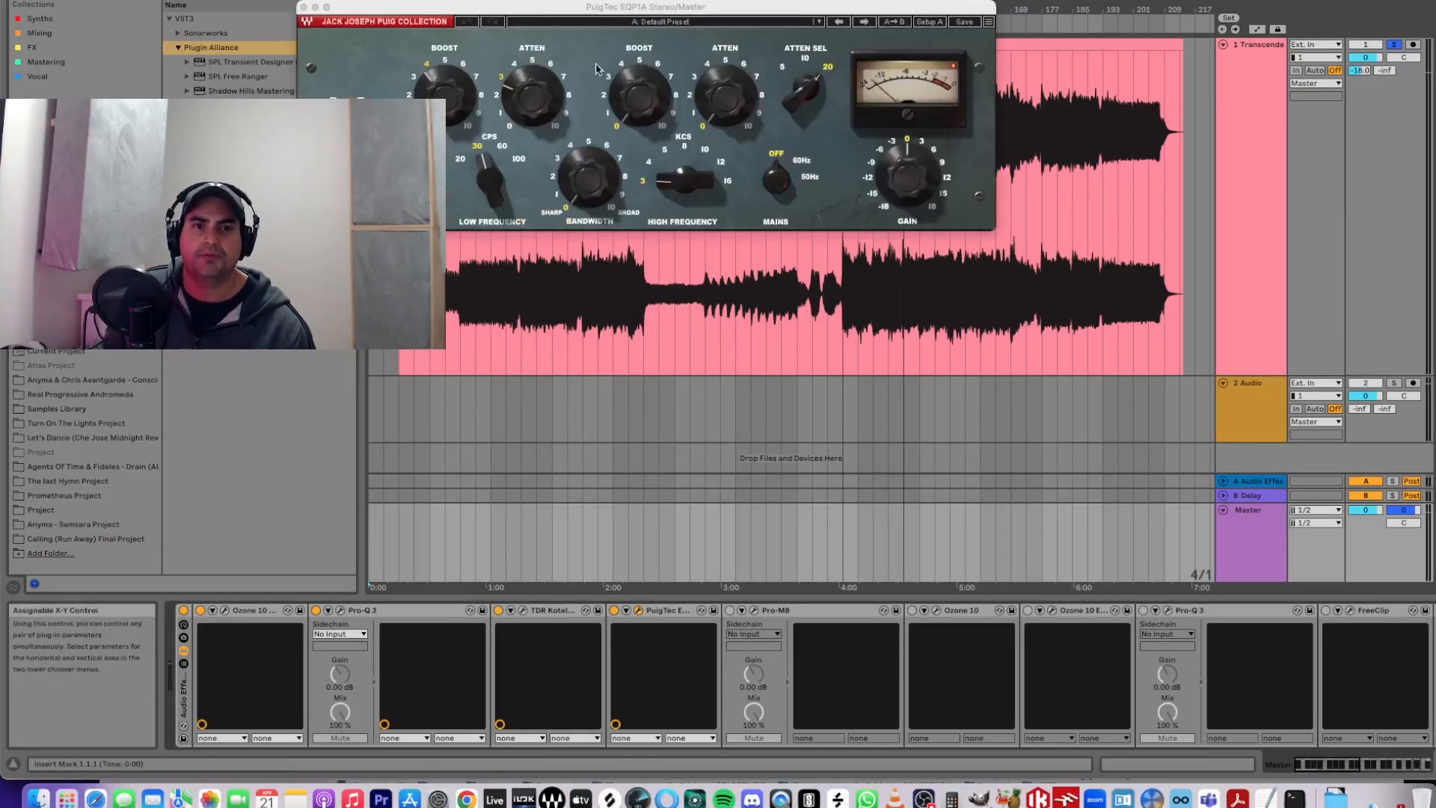
pyautogui.moveTo(630, 14); pyautogui.dragTo(499, 278)
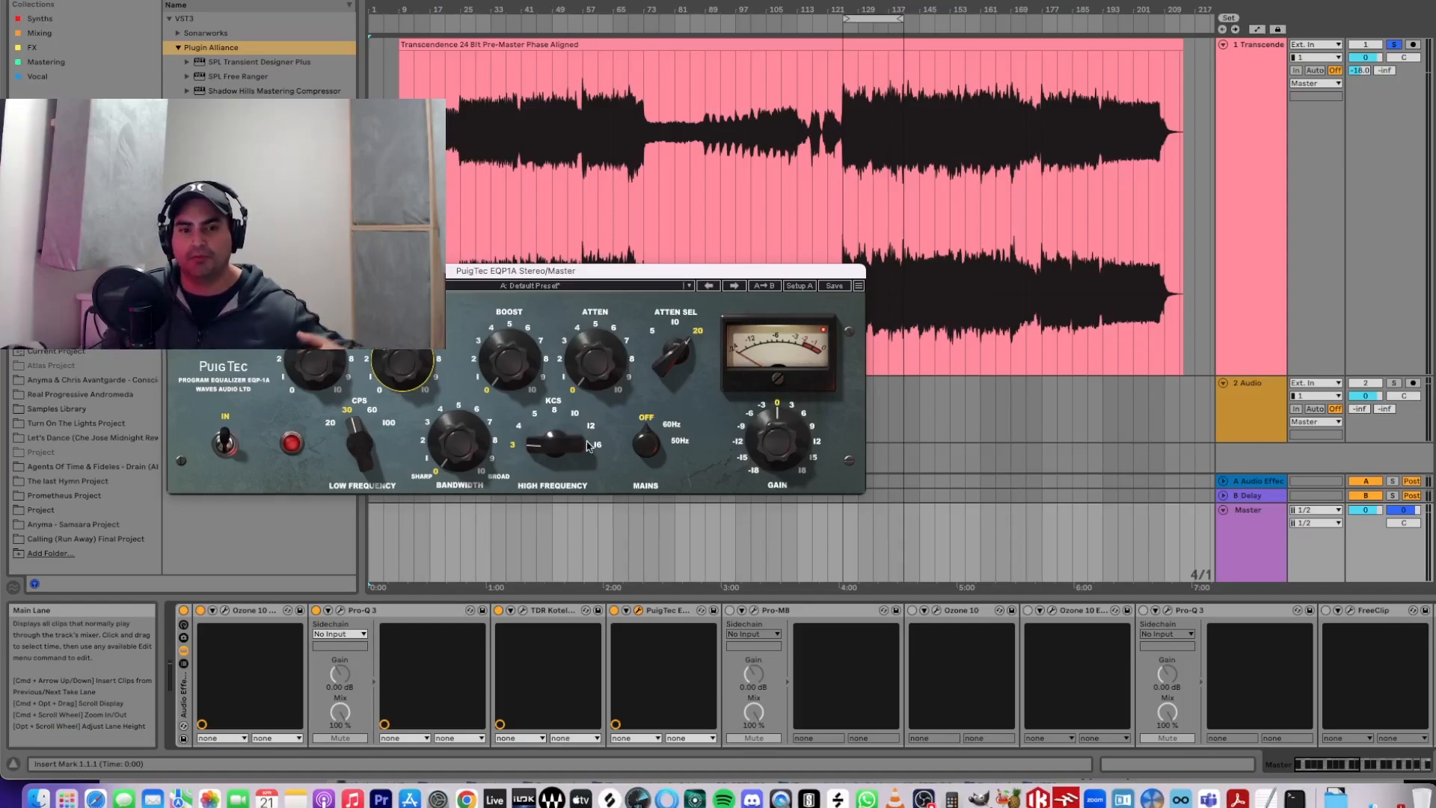
# - Select the loop section, switch on the Pro-MB after the PuigTec, and arrange the two plug-in windows side by side
pyautogui.click(869, 17)
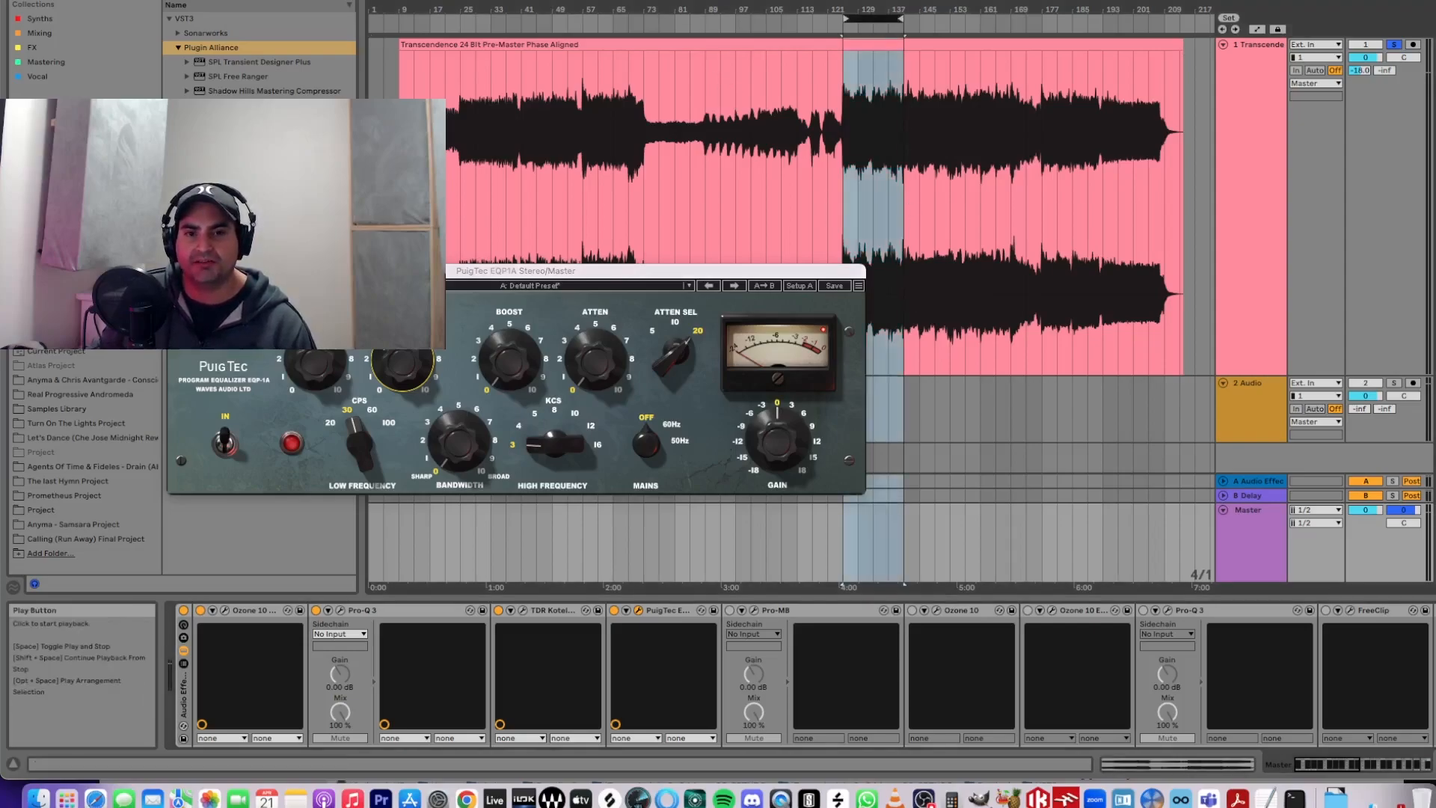
pyautogui.moveTo(602, 270); pyautogui.dragTo(515, 157)
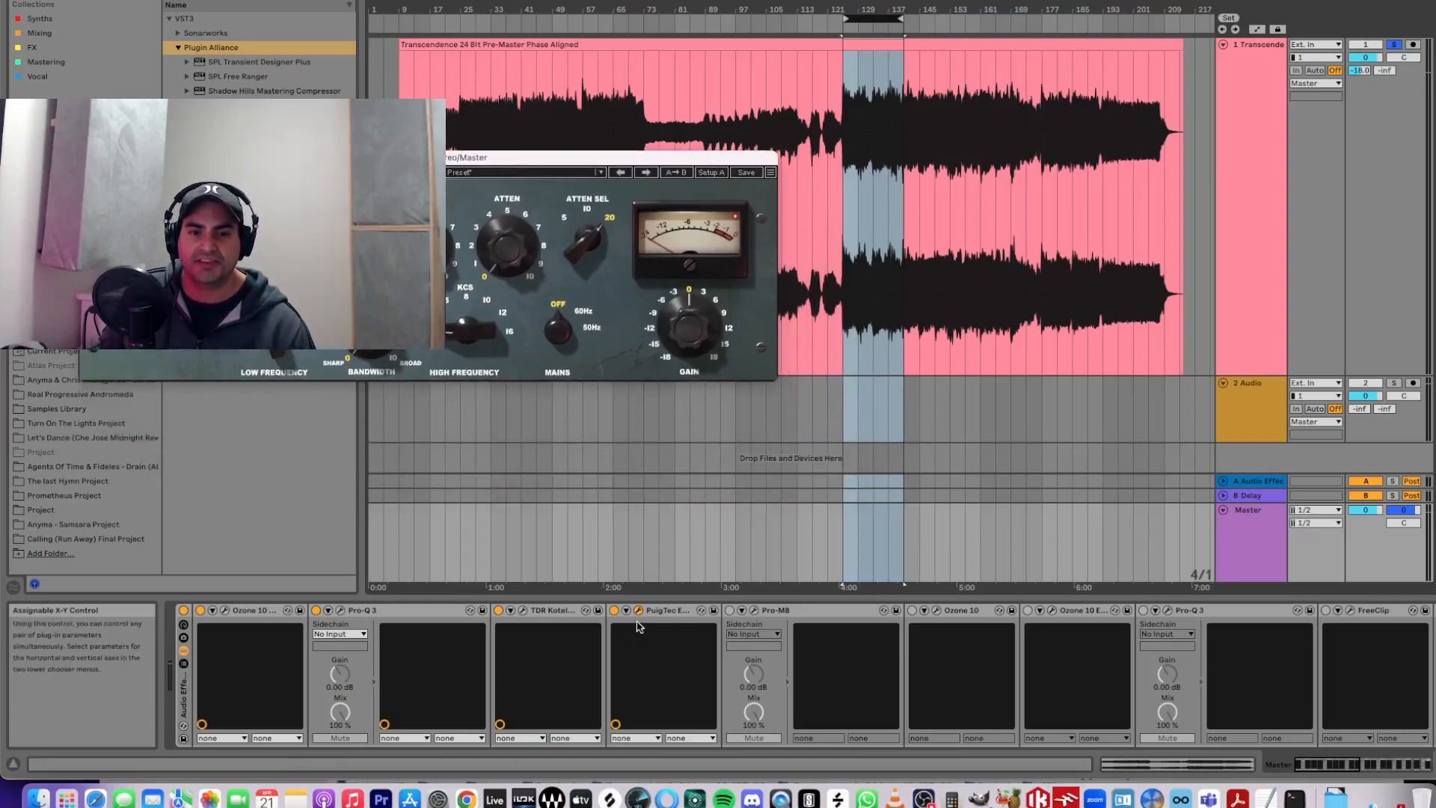
pyautogui.click(731, 611)
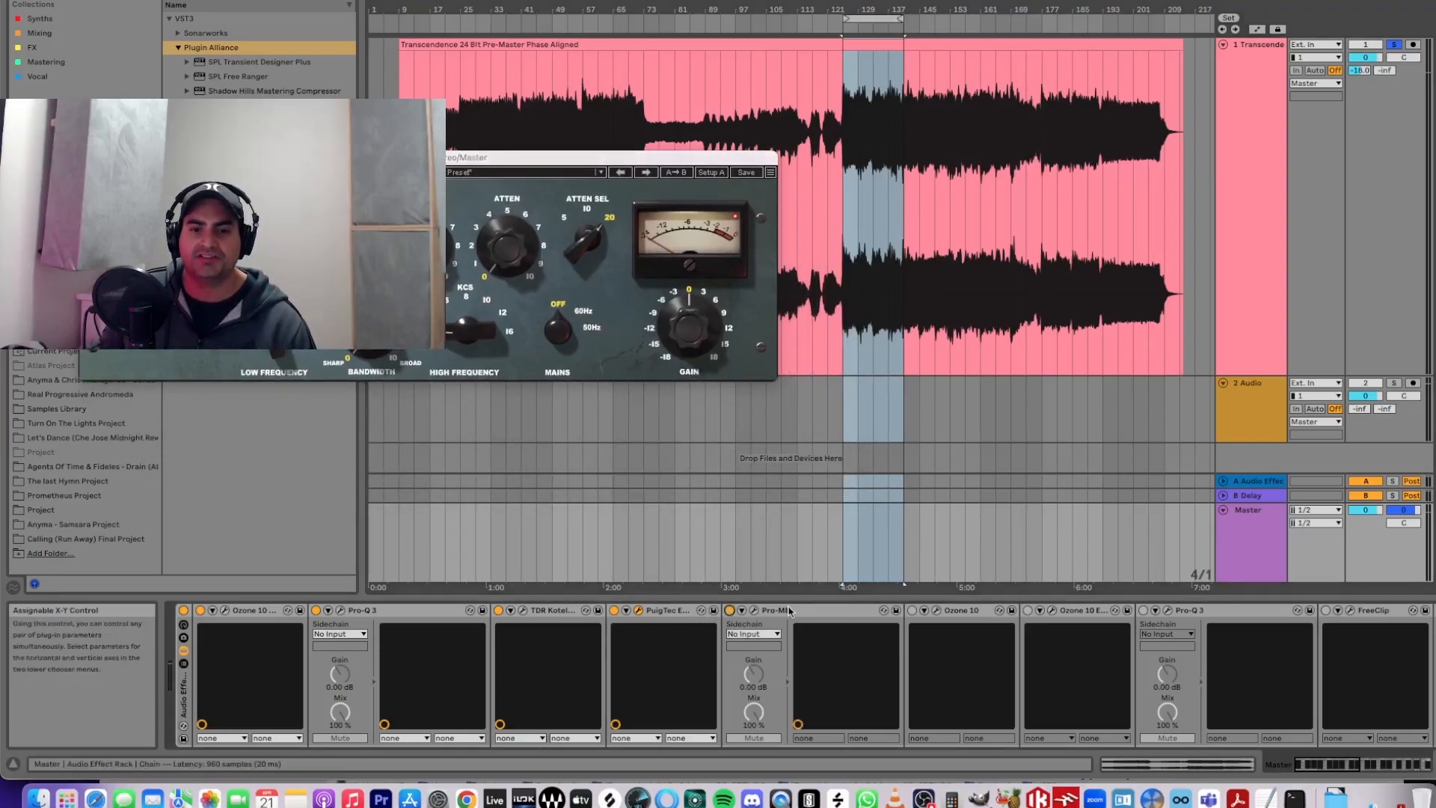
pyautogui.click(753, 610)
pyautogui.moveTo(746, 208); pyautogui.dragTo(1052, 153)
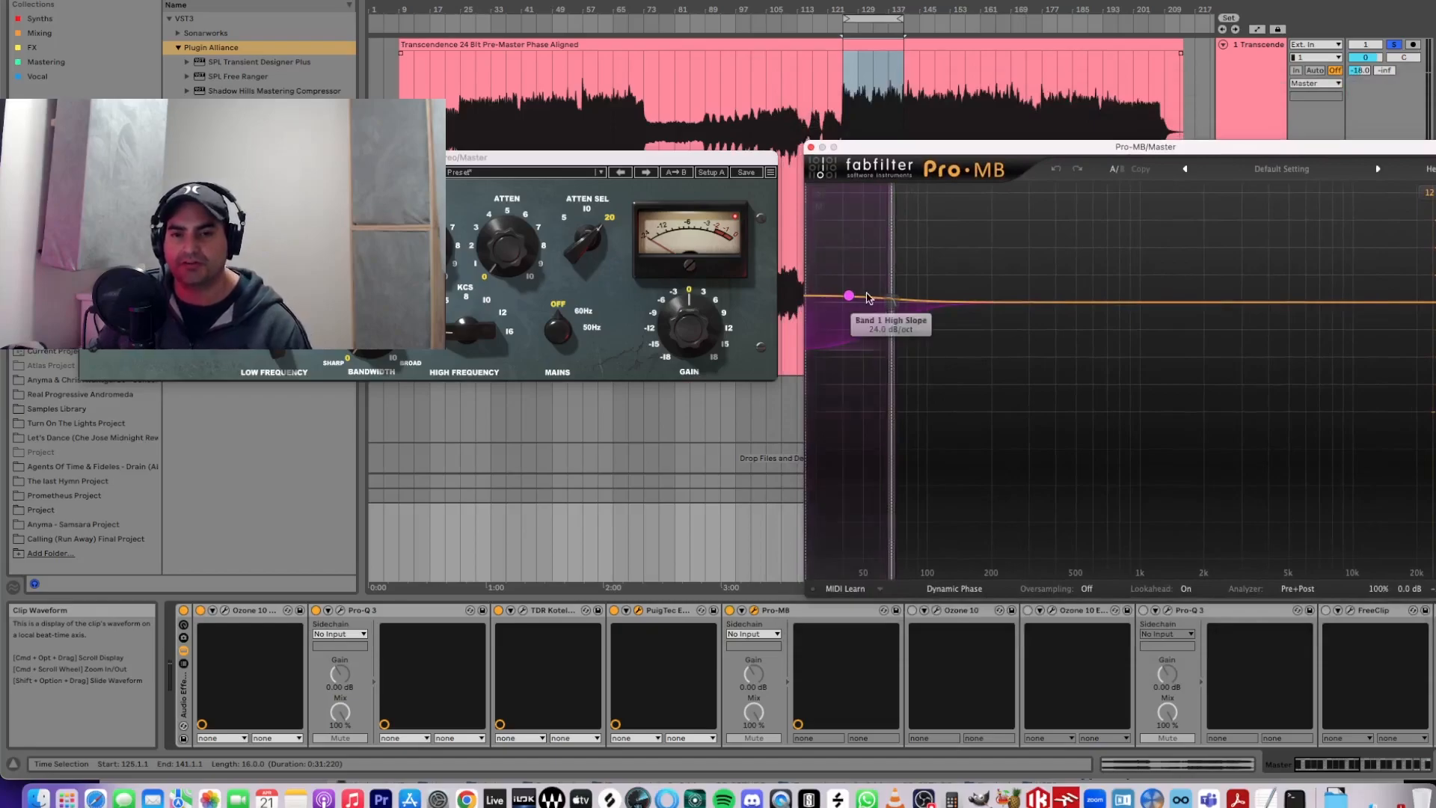
# - Raise the level of Pro-MB's low band slightly and bring it partly back down
pyautogui.moveTo(849, 296)
pyautogui.mouseDown()
pyautogui.moveTo(849, 234)
pyautogui.moveTo(848, 292)
pyautogui.mouseUp()
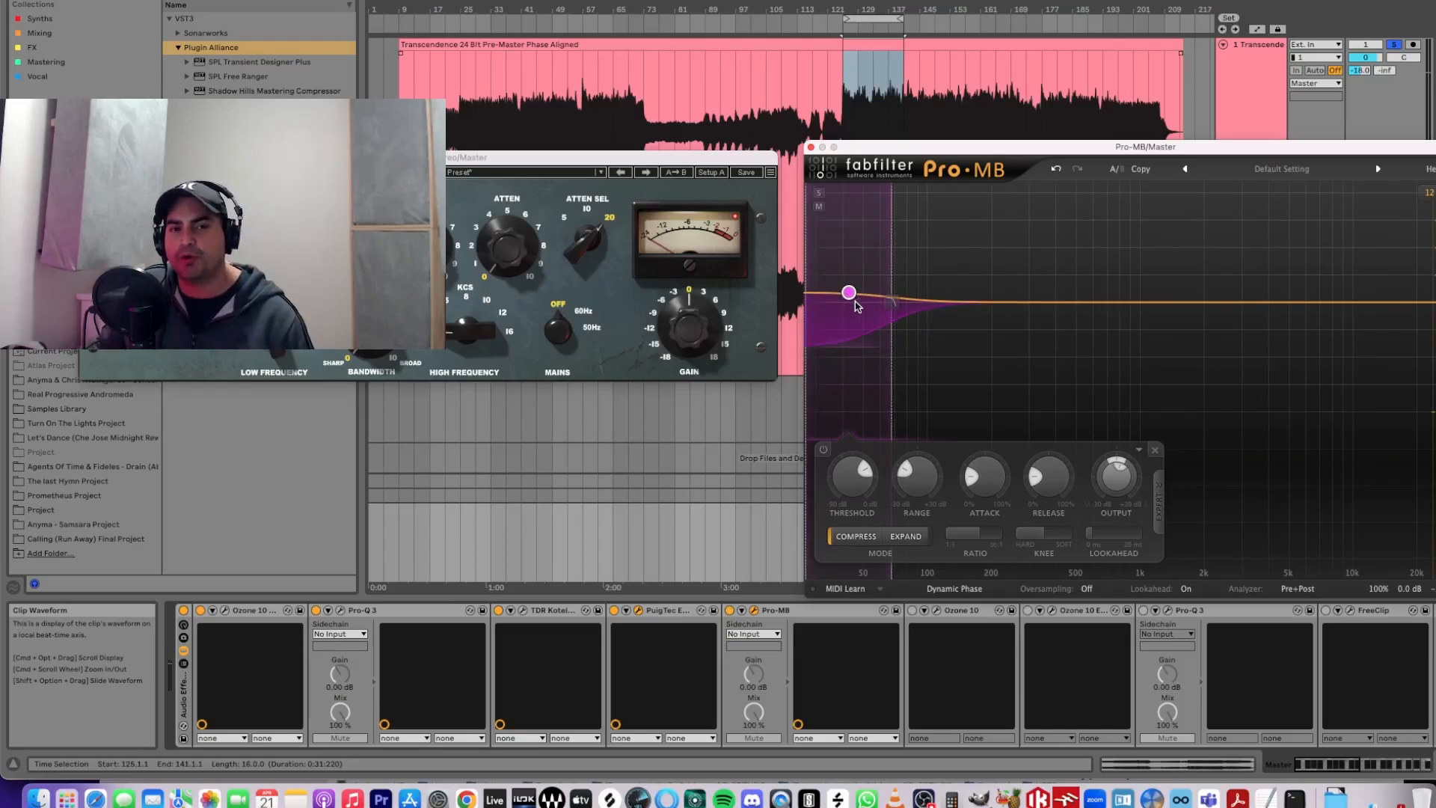
pyautogui.moveTo(849, 324)
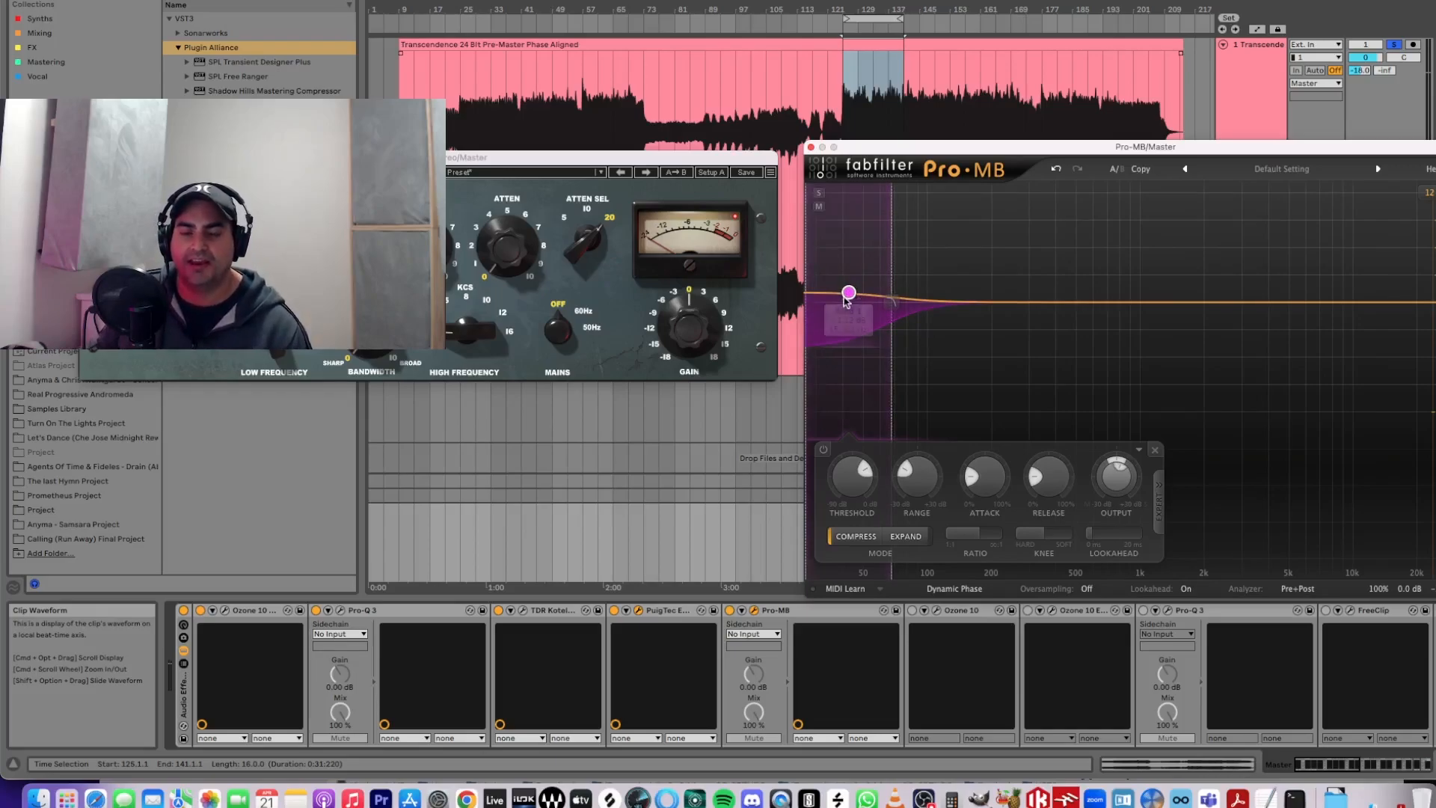
pyautogui.moveTo(850, 294); pyautogui.dragTo(851, 300)
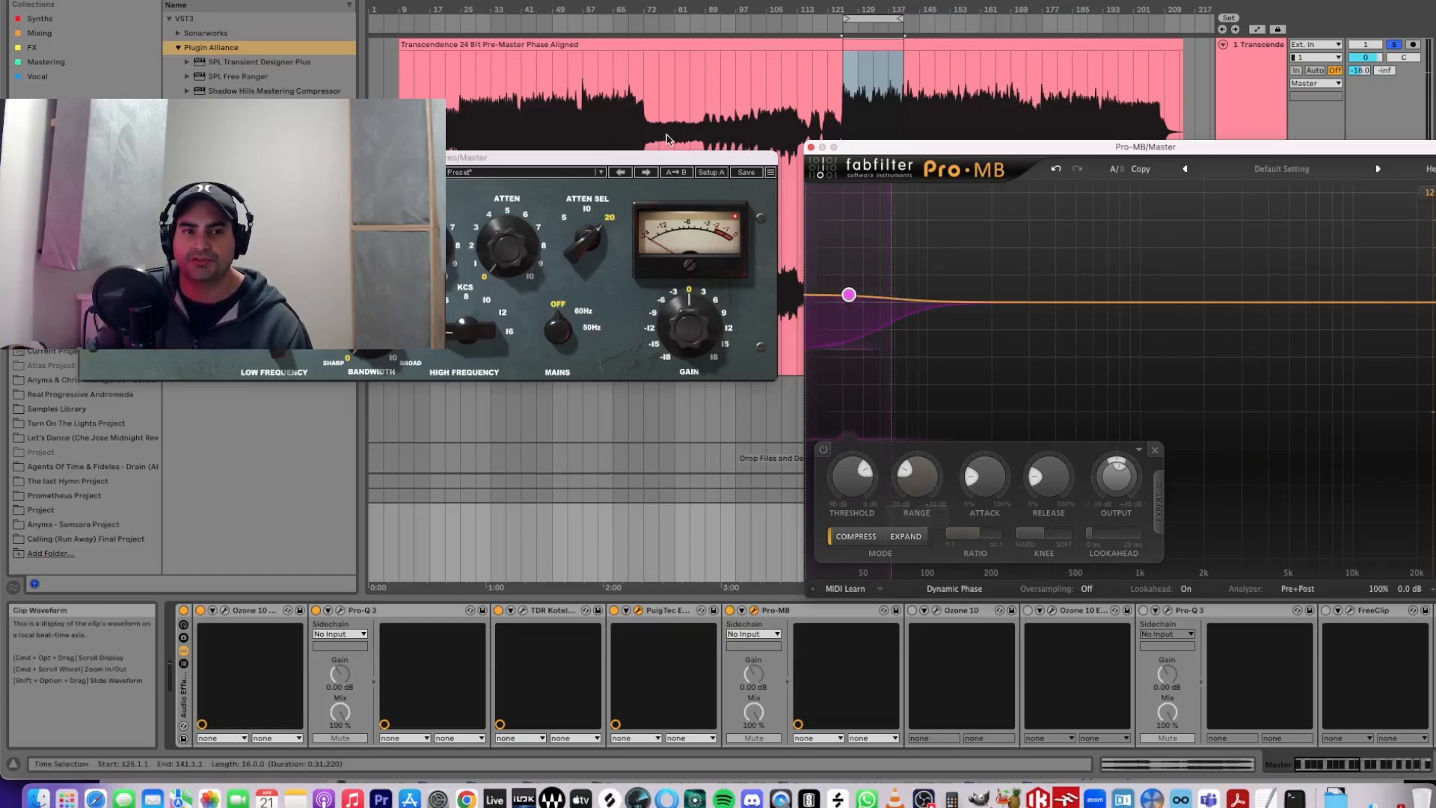
# - Compare the loop with PuigTec and Pro-MB bypassed, switching PuigTec and Pro-MB back on one after the other during playback
pyautogui.click(599, 613)
pyautogui.click(613, 611)
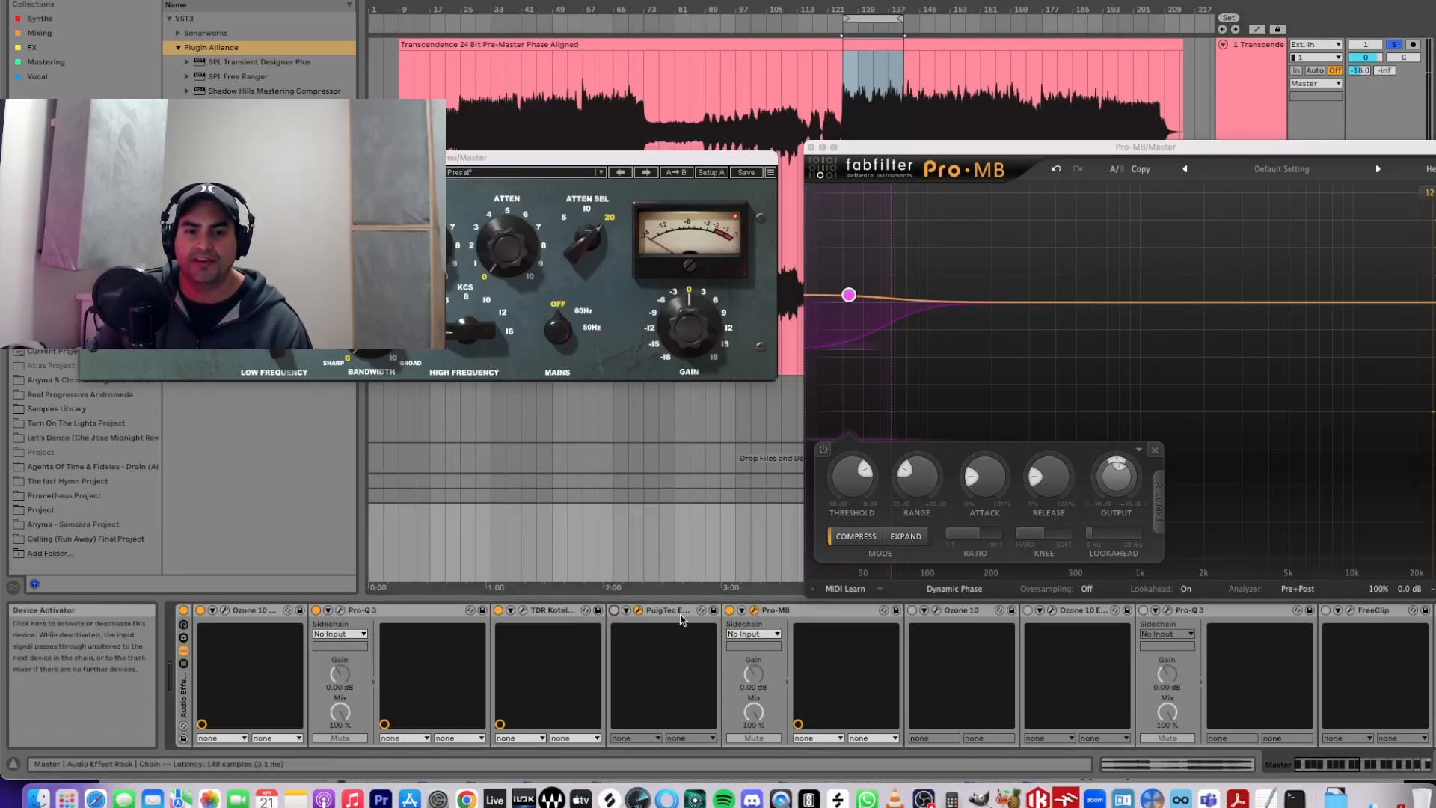
pyautogui.click(863, 18)
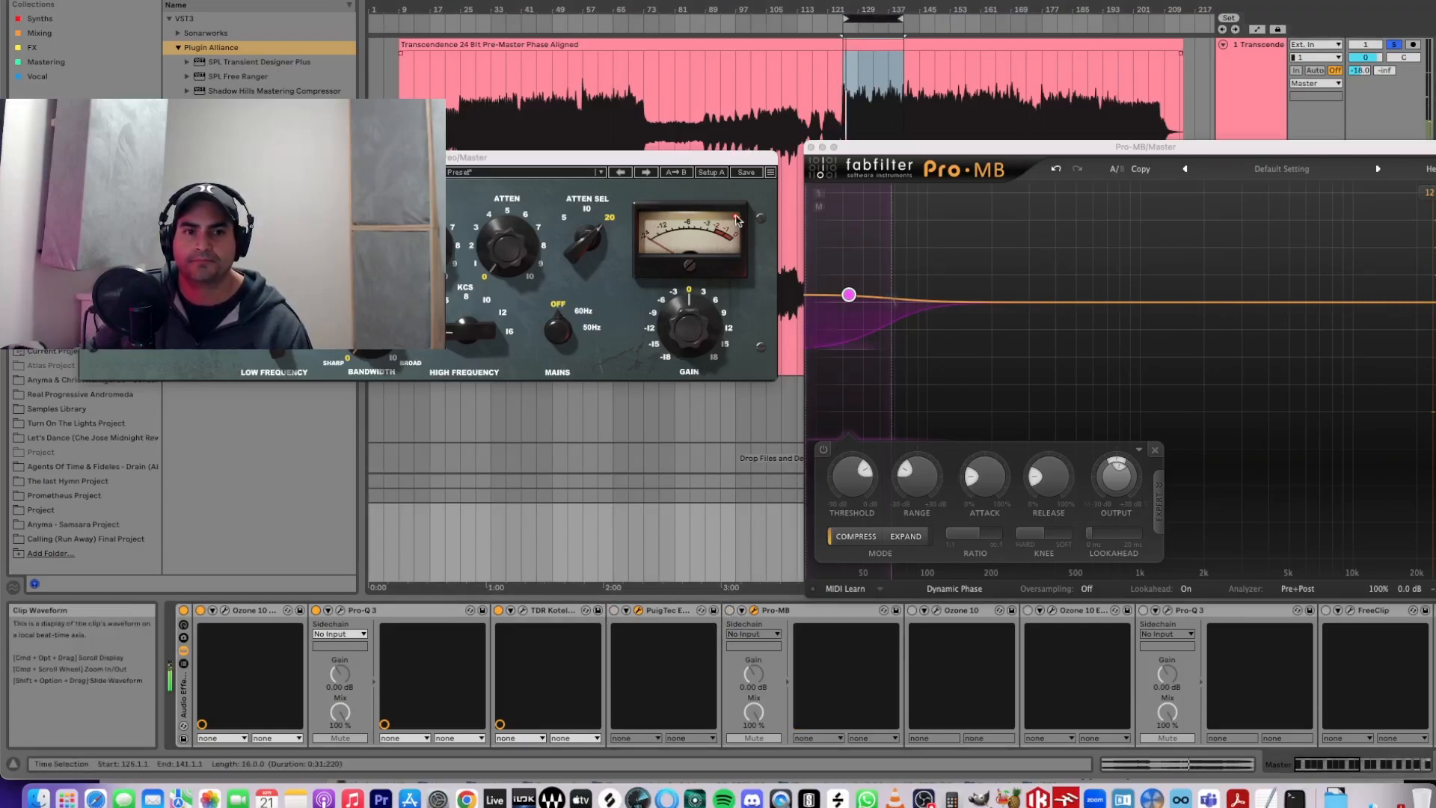
pyautogui.click(615, 610)
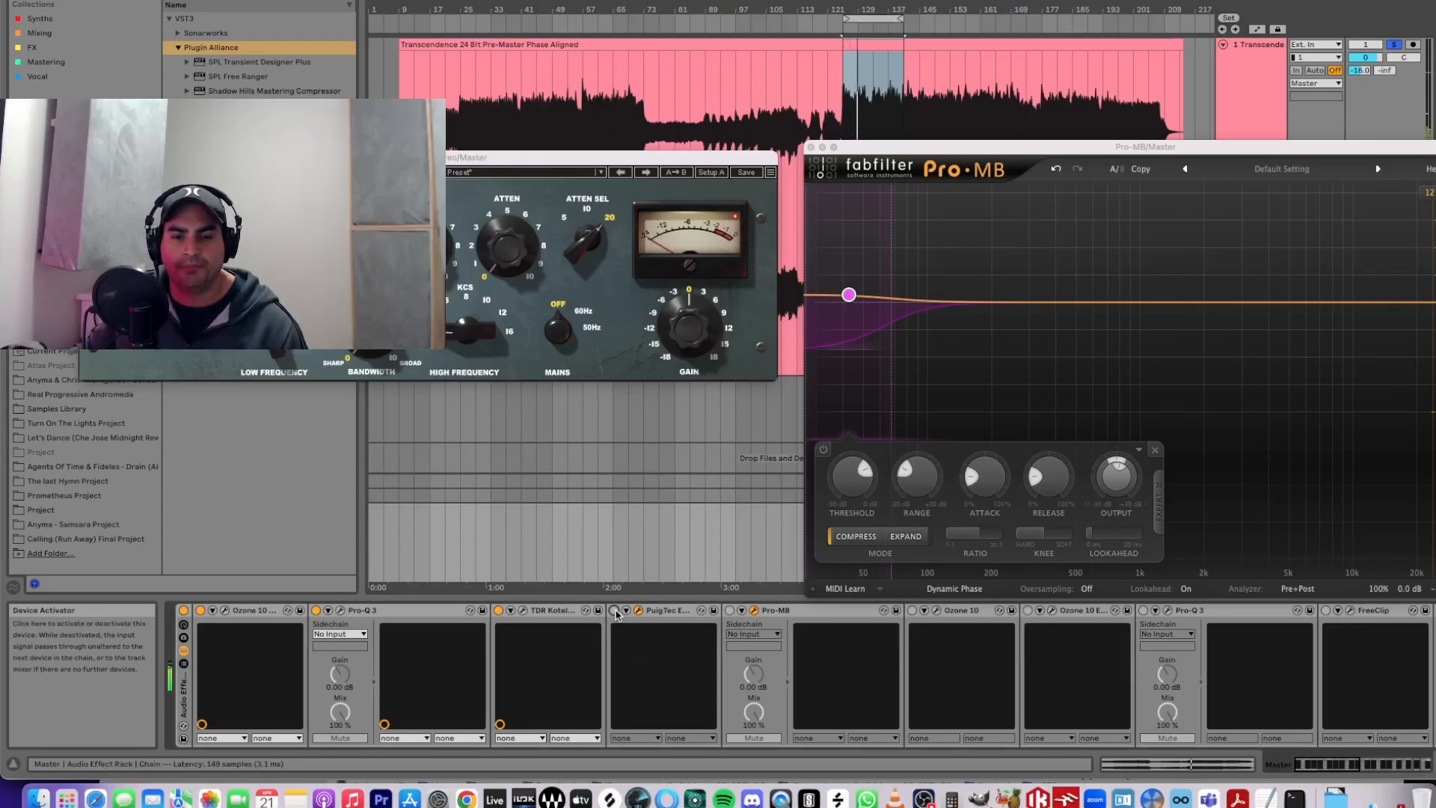
pyautogui.click(615, 610)
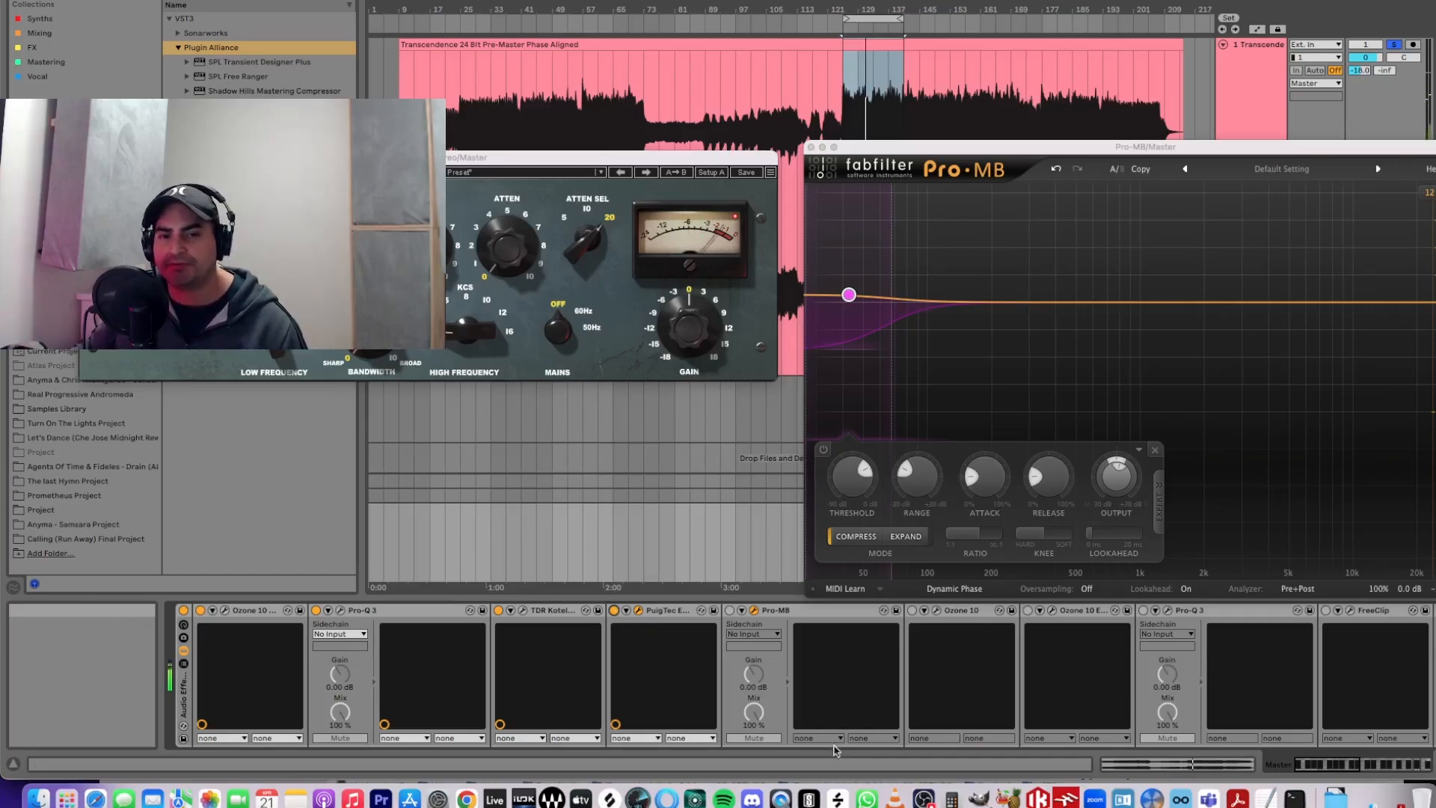
pyautogui.click(731, 612)
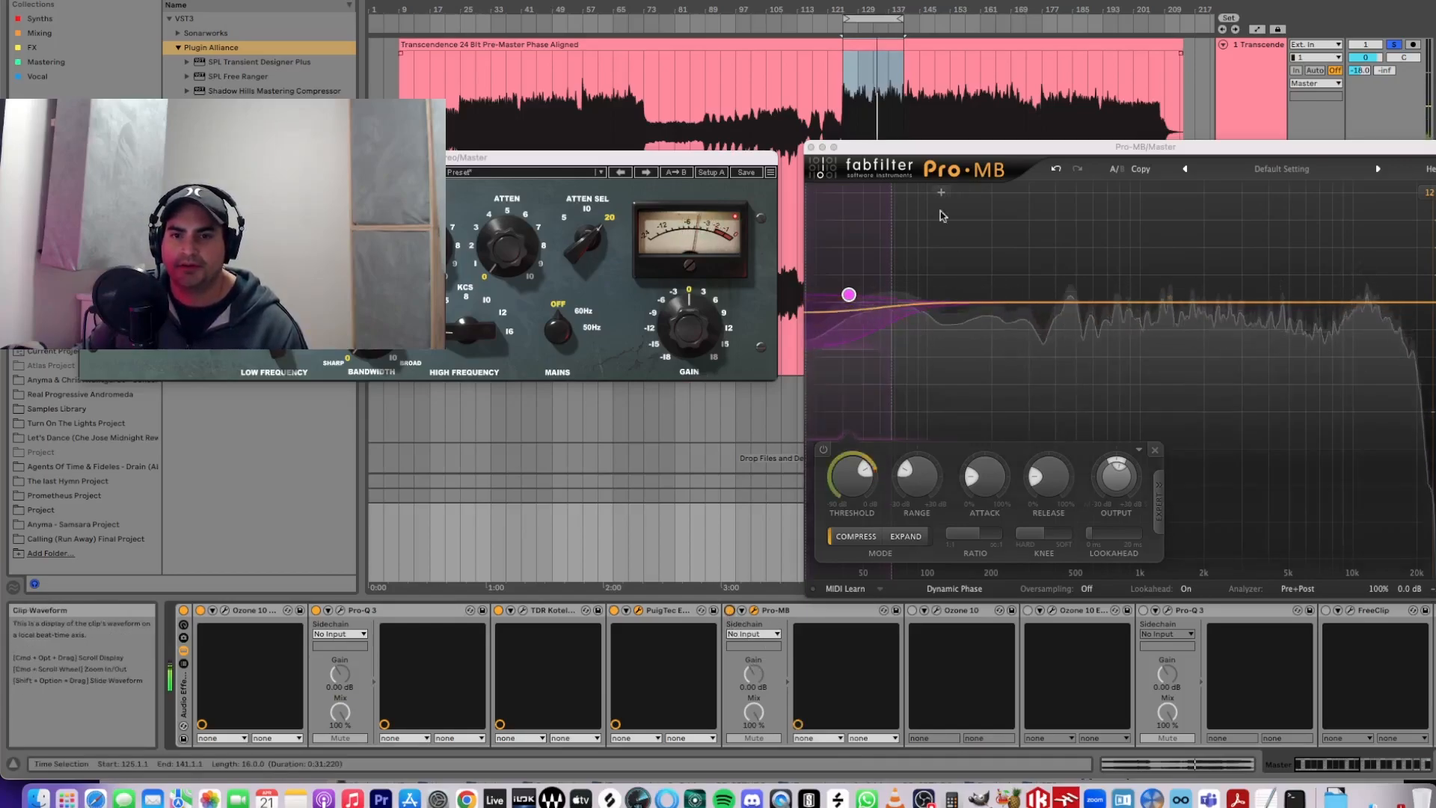
# - Move the Pro-MB window clear and open the master's Insight to check levels, dismissing its layout presets
pyautogui.moveTo(972, 152); pyautogui.dragTo(934, 108)
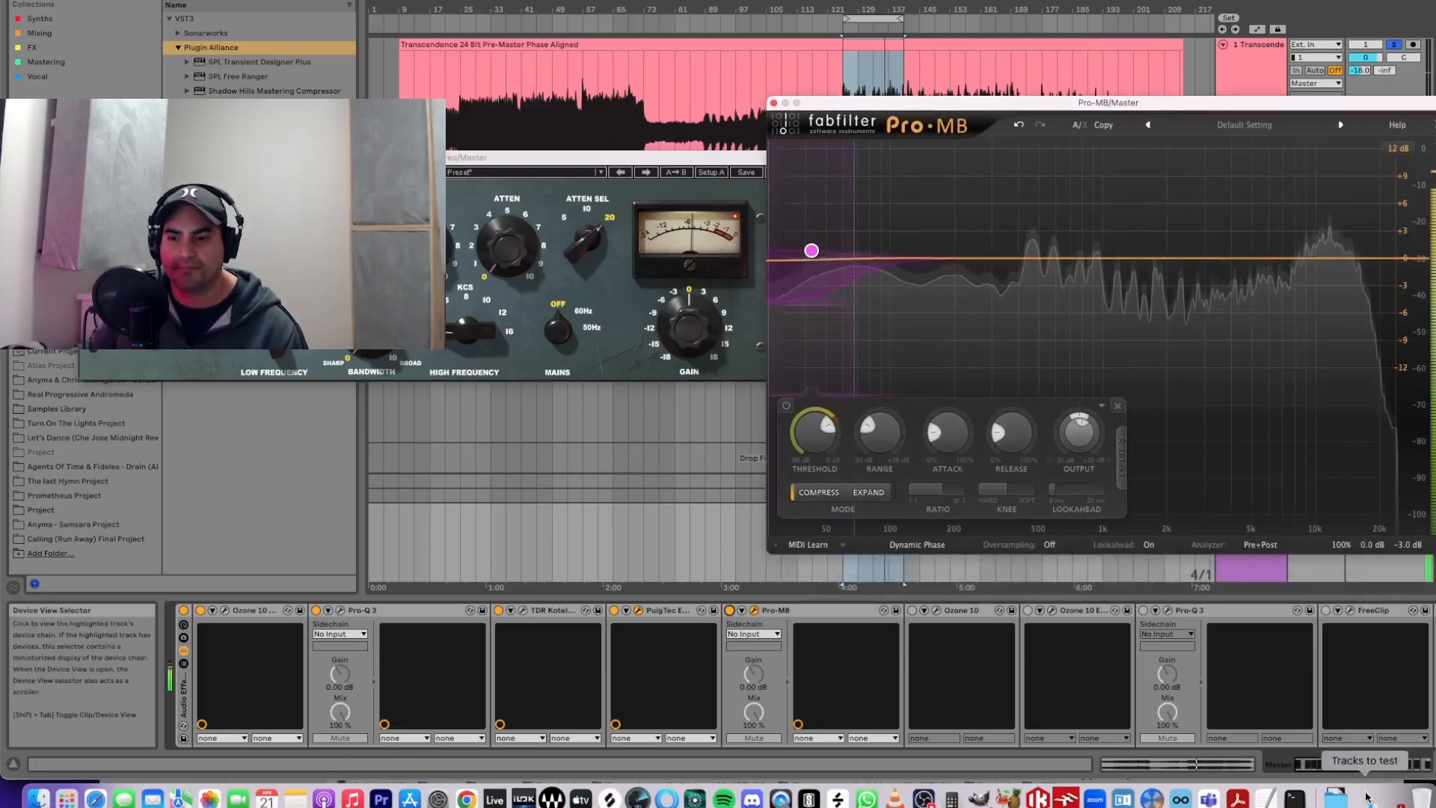
pyautogui.hscroll(10, 1100, 621)
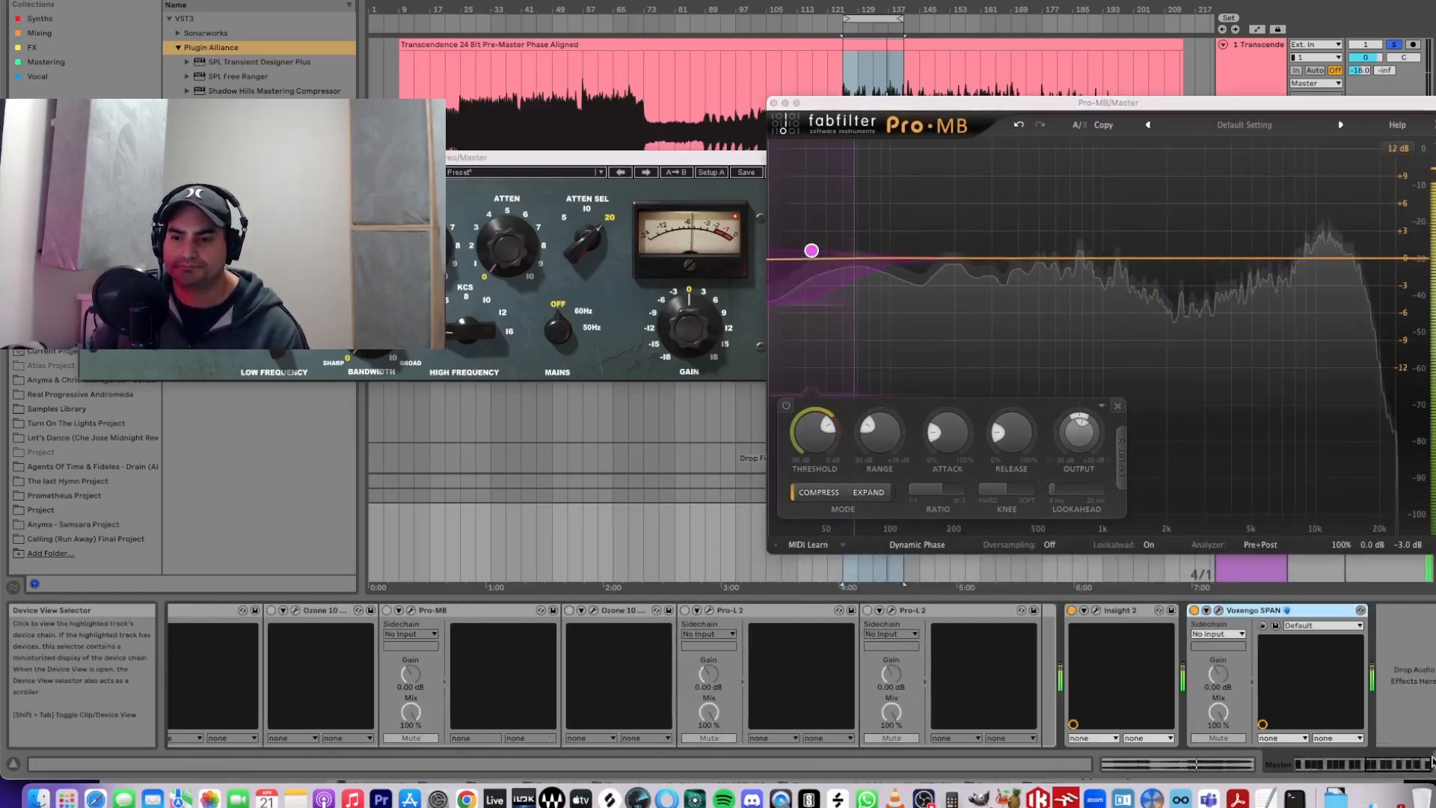
pyautogui.click(1095, 610)
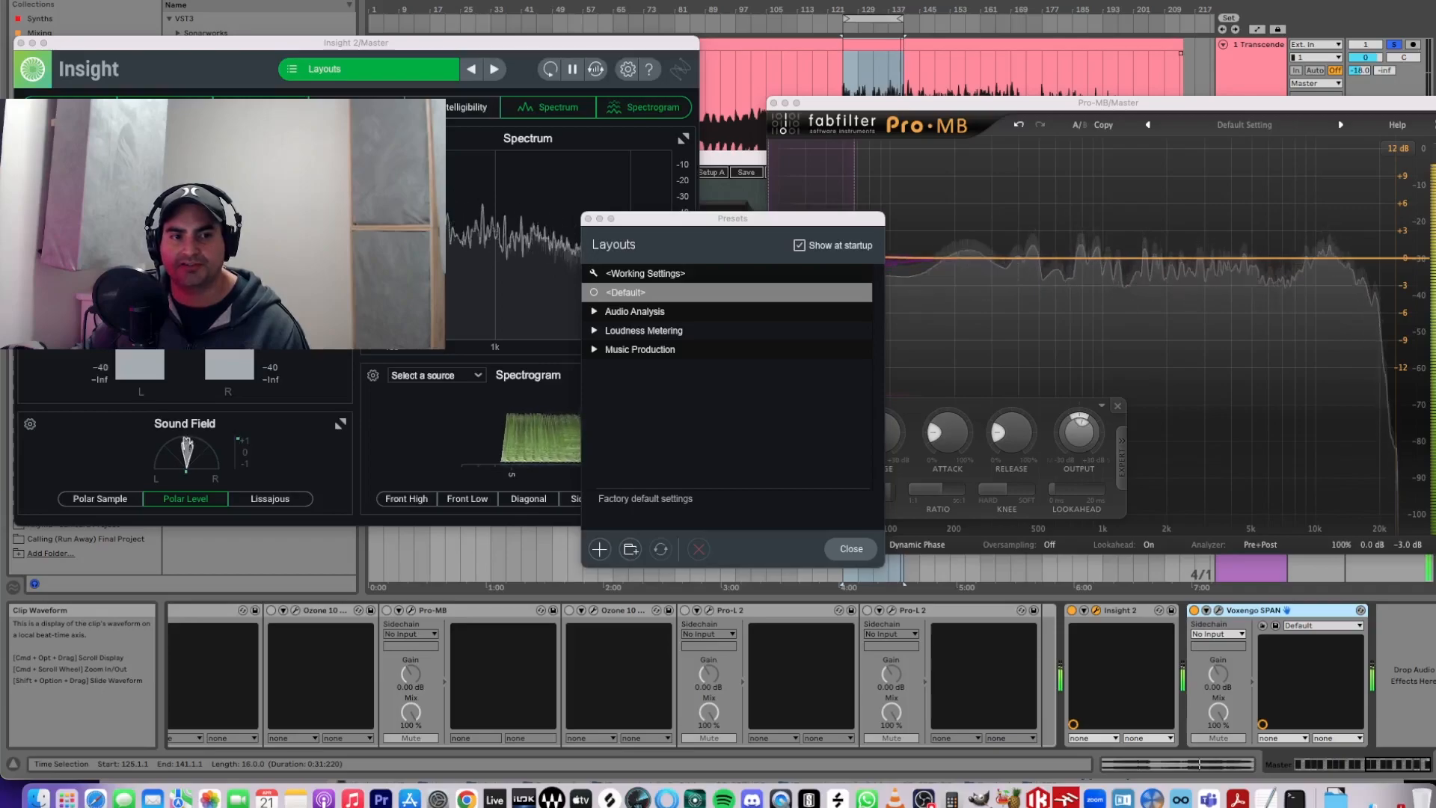
pyautogui.click(849, 549)
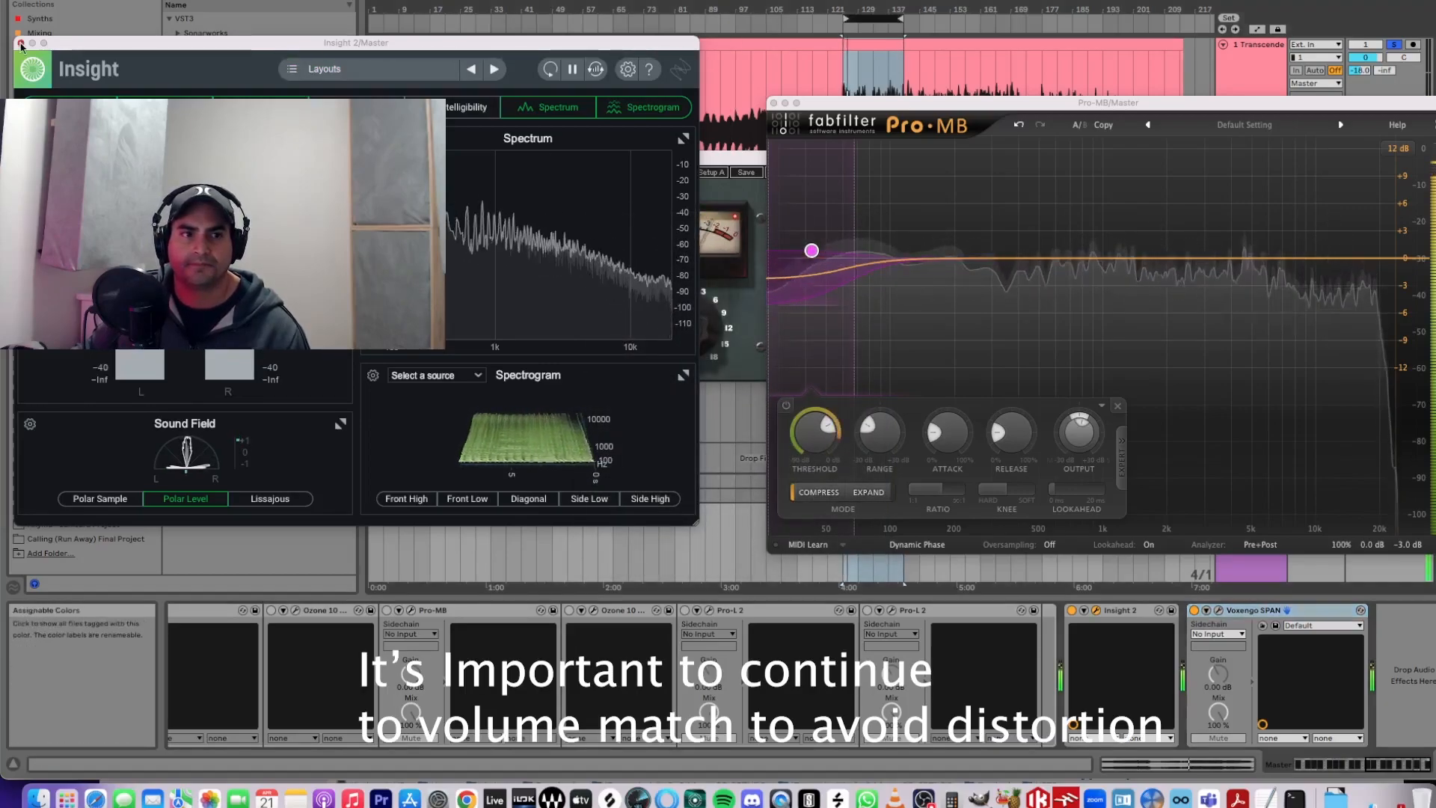
# - Close the Insight, PuigTec and Pro-MB windows
pyautogui.click(20, 44)
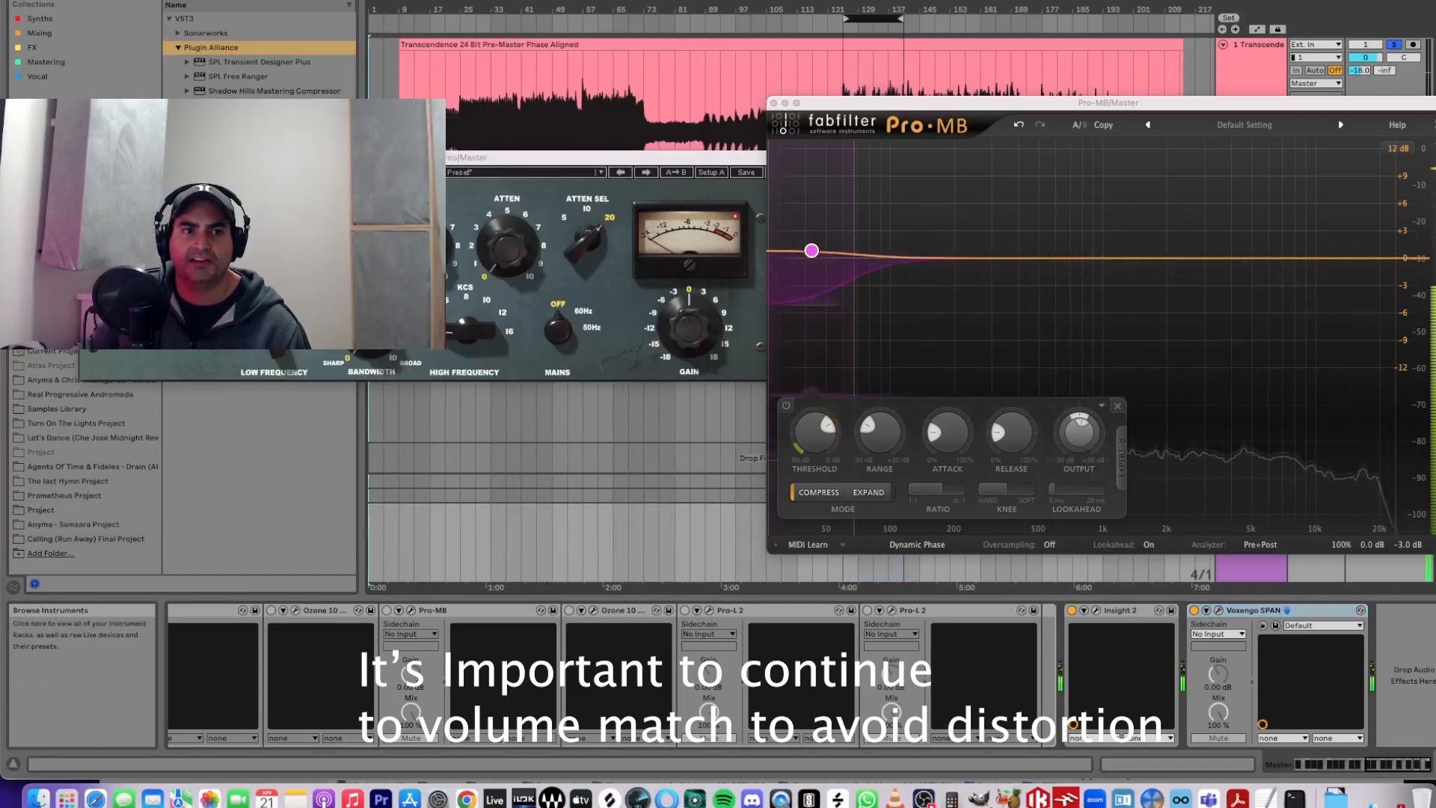
pyautogui.click(88, 157)
pyautogui.click(774, 102)
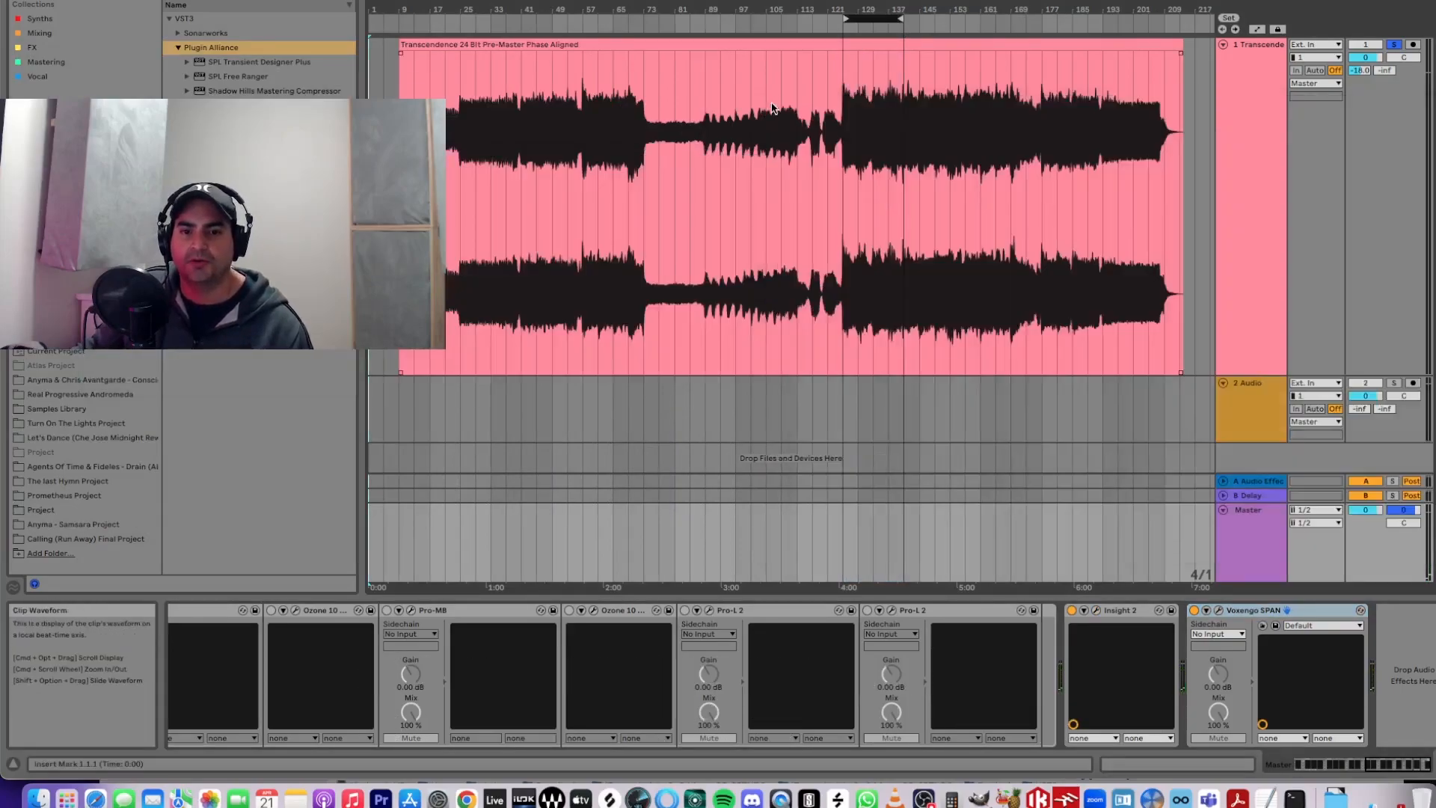
# - Switch on the Ozone 10 that follows Pro-MB in the master chain, open its window, and select the loop section
pyautogui.click(1351, 764)
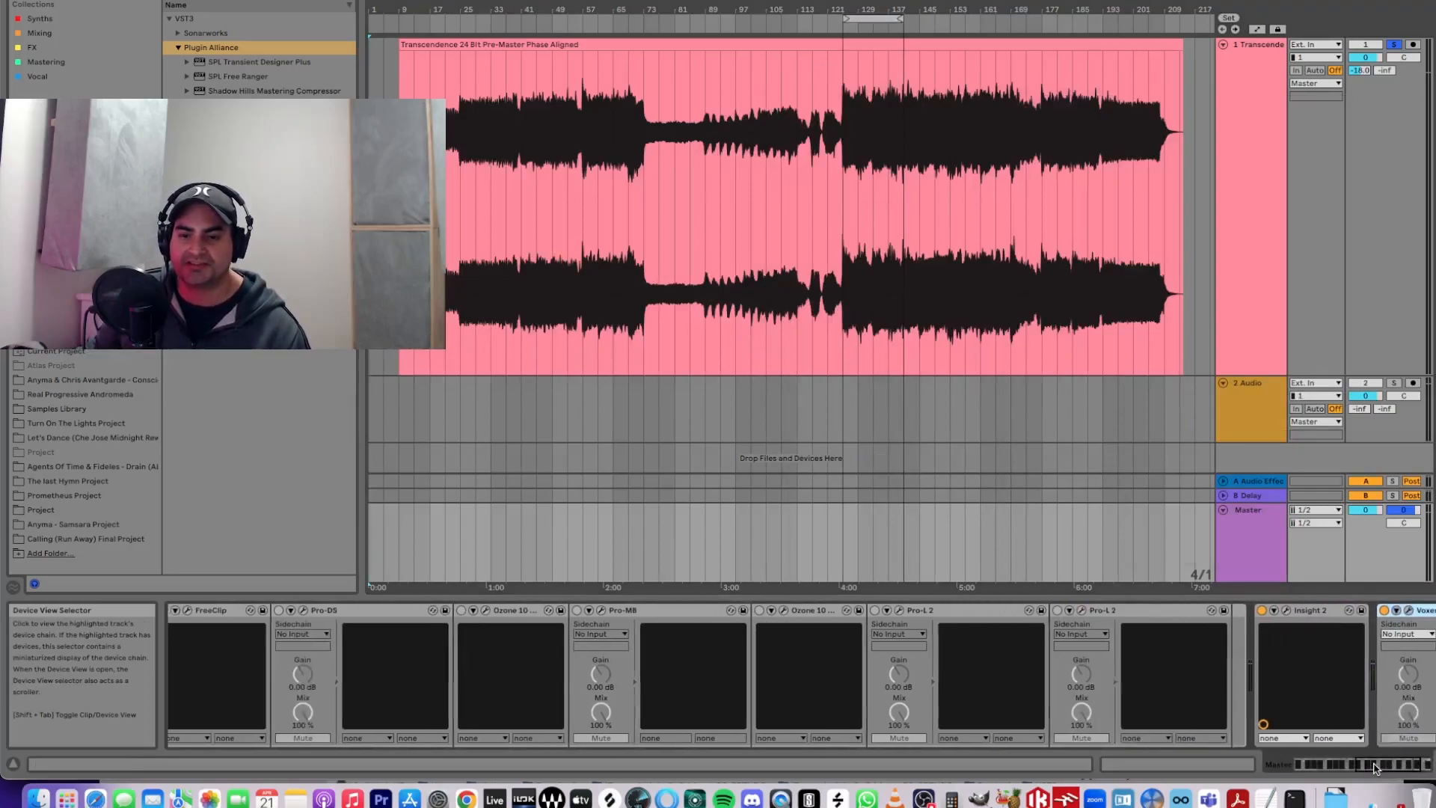
pyautogui.moveTo(1350, 768); pyautogui.dragTo(1319, 763)
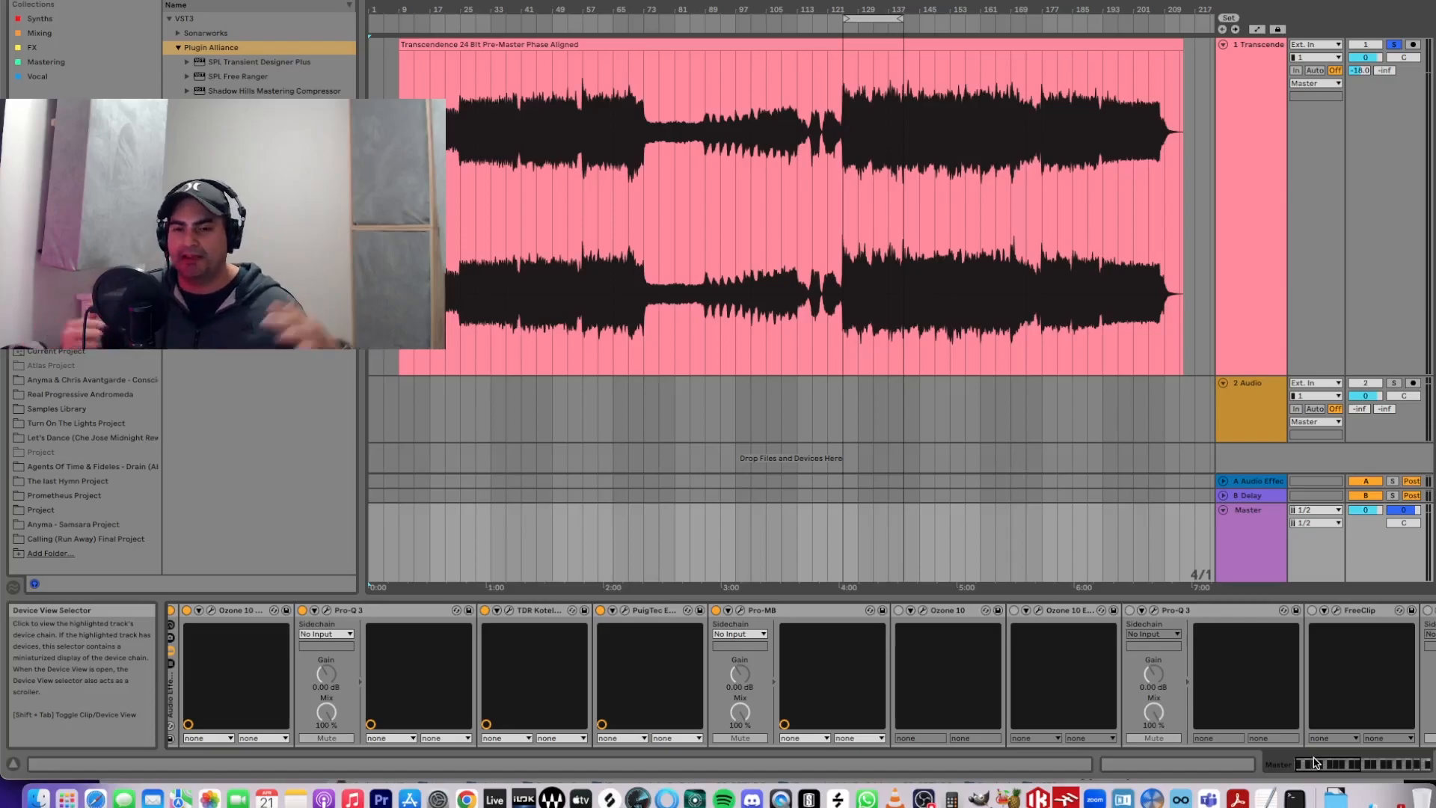
pyautogui.click(898, 610)
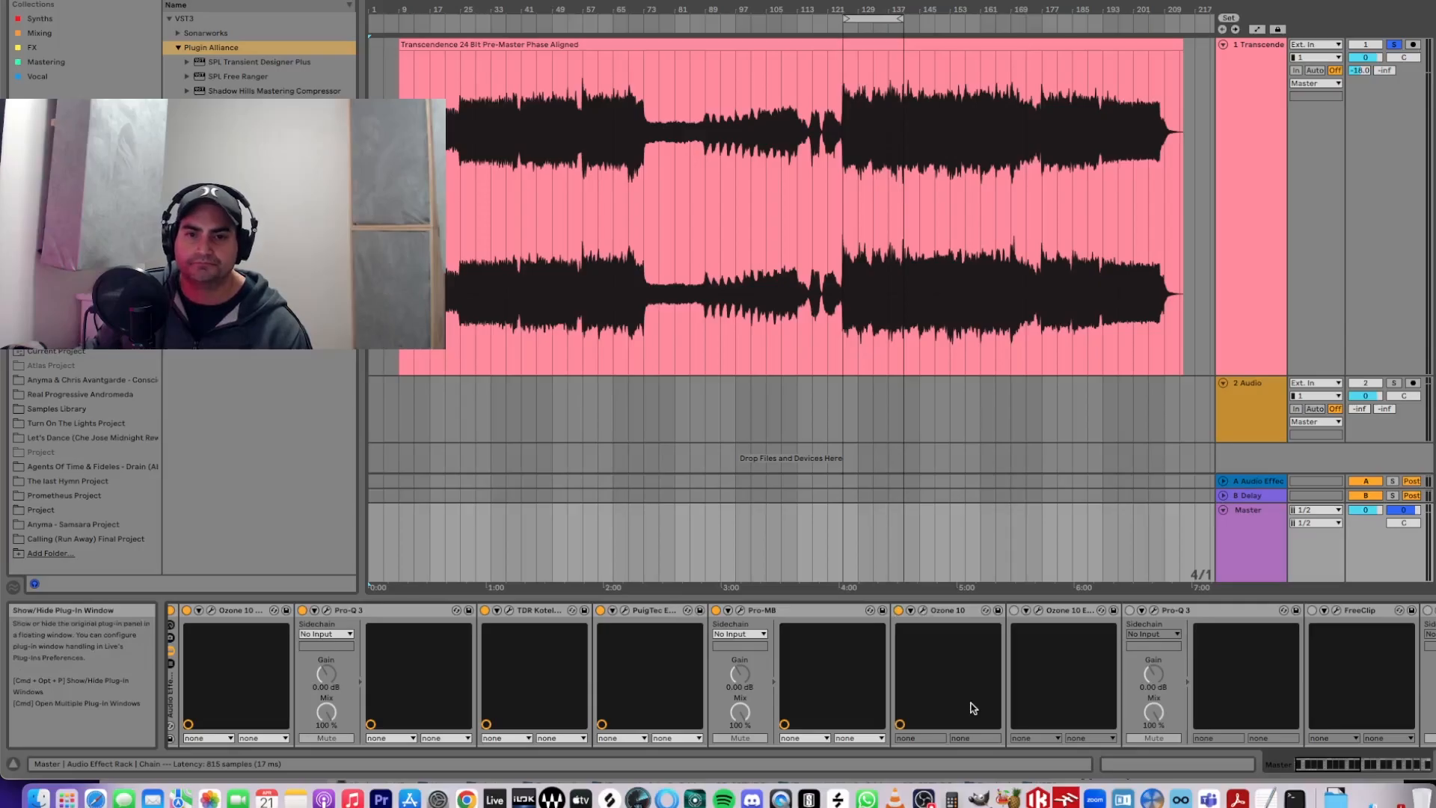
pyautogui.click(972, 708)
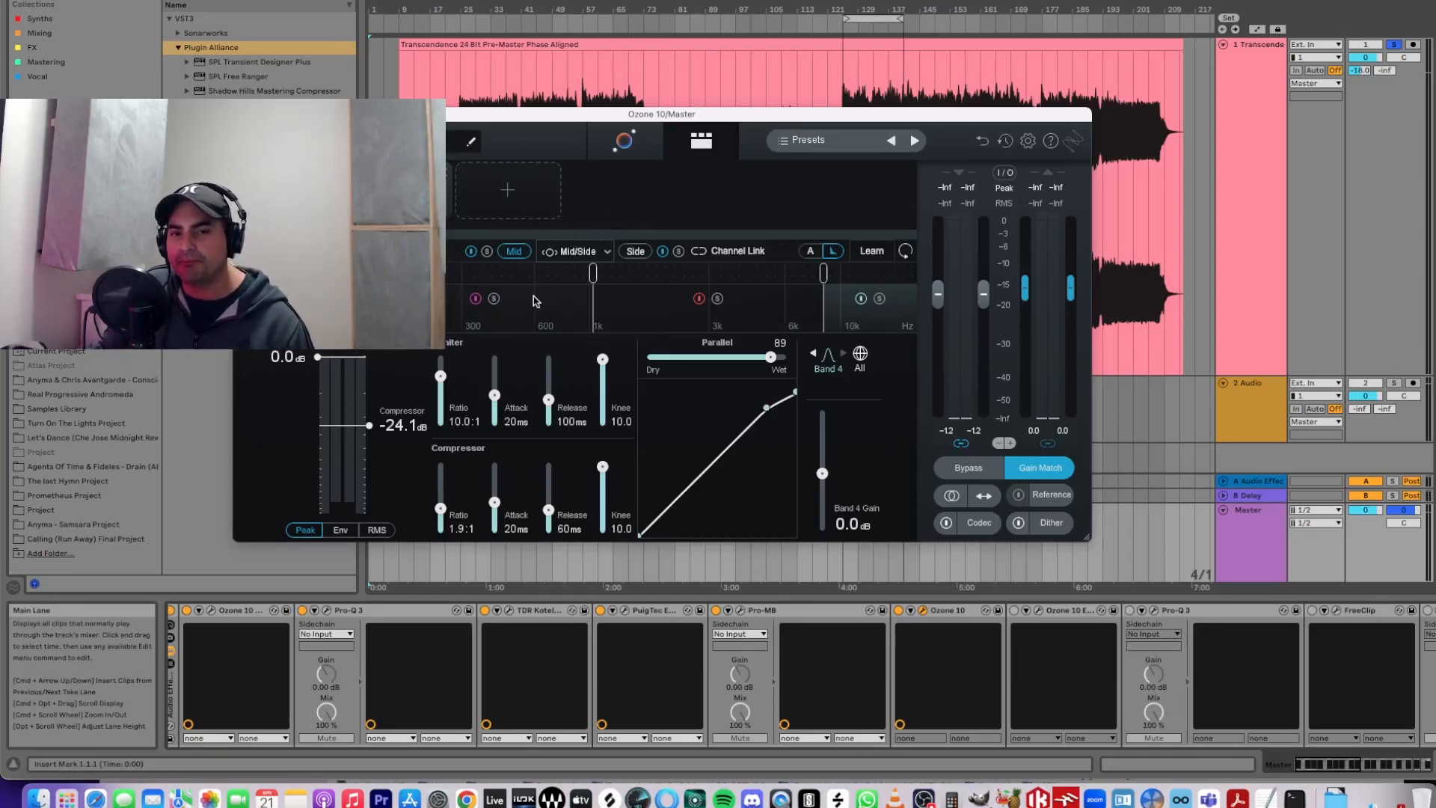
pyautogui.click(877, 18)
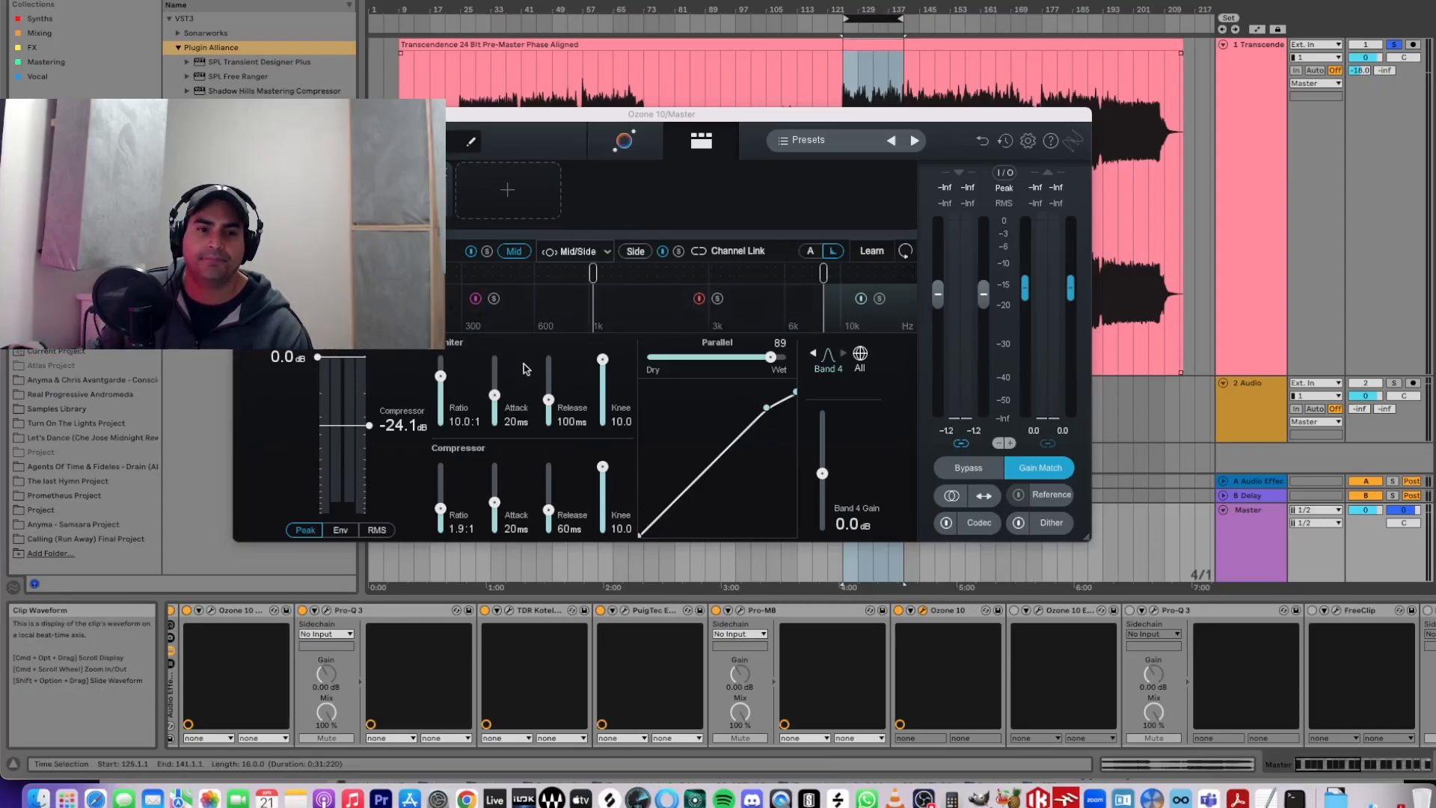
# - Review the compressor settings of bands 1 to 4 in Ozone 10's dynamics module, ending on band 2
pyautogui.click(296, 299)
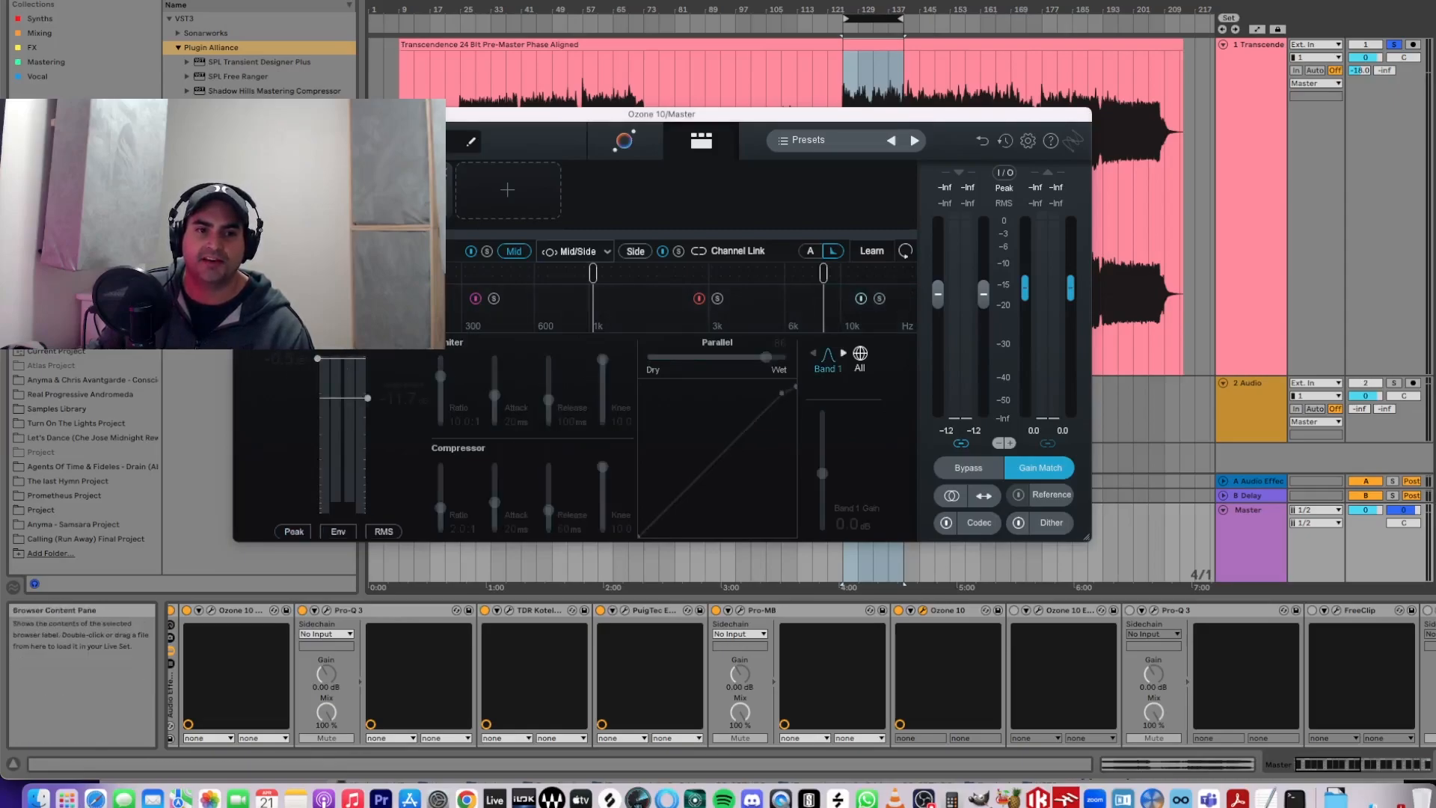
pyautogui.click(419, 303)
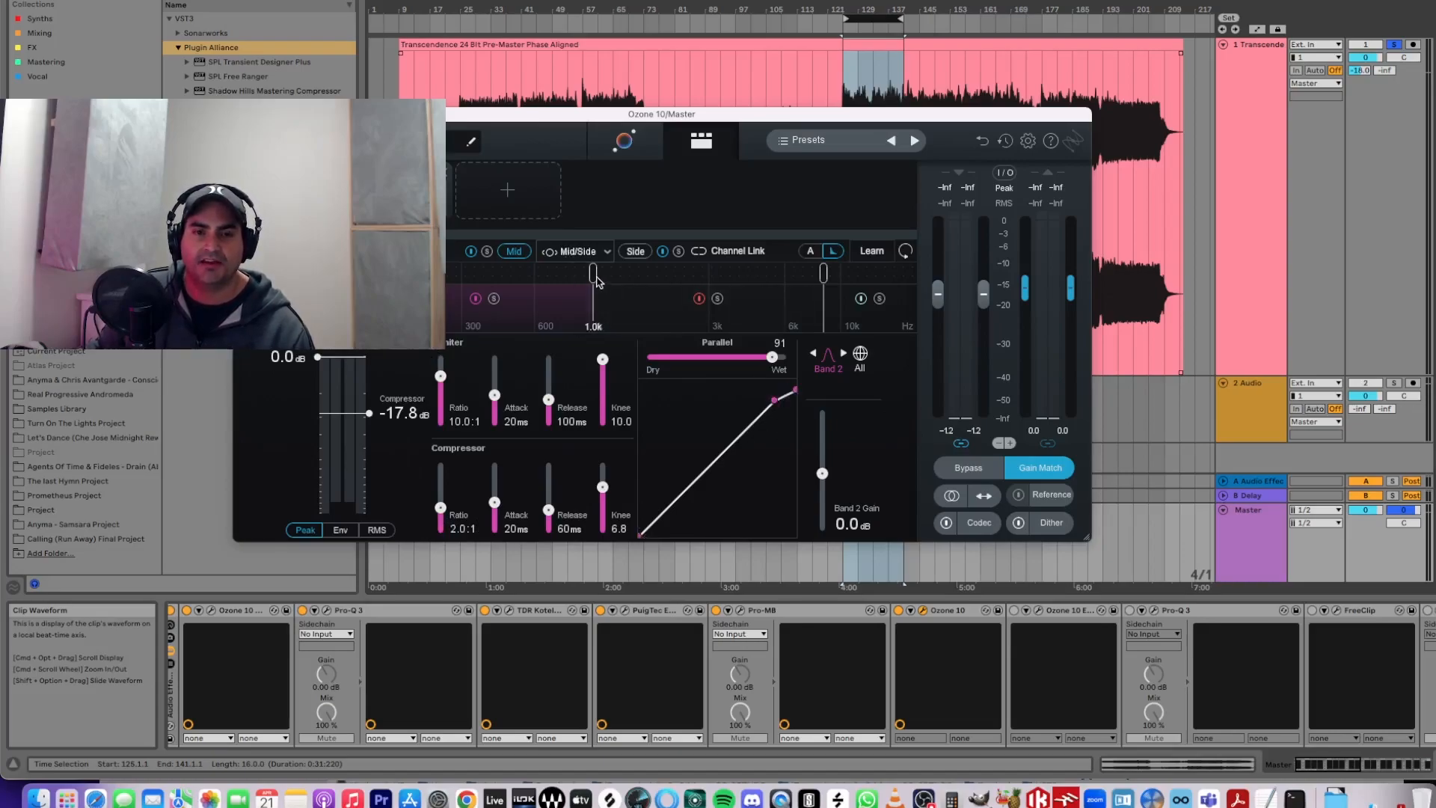
pyautogui.click(646, 314)
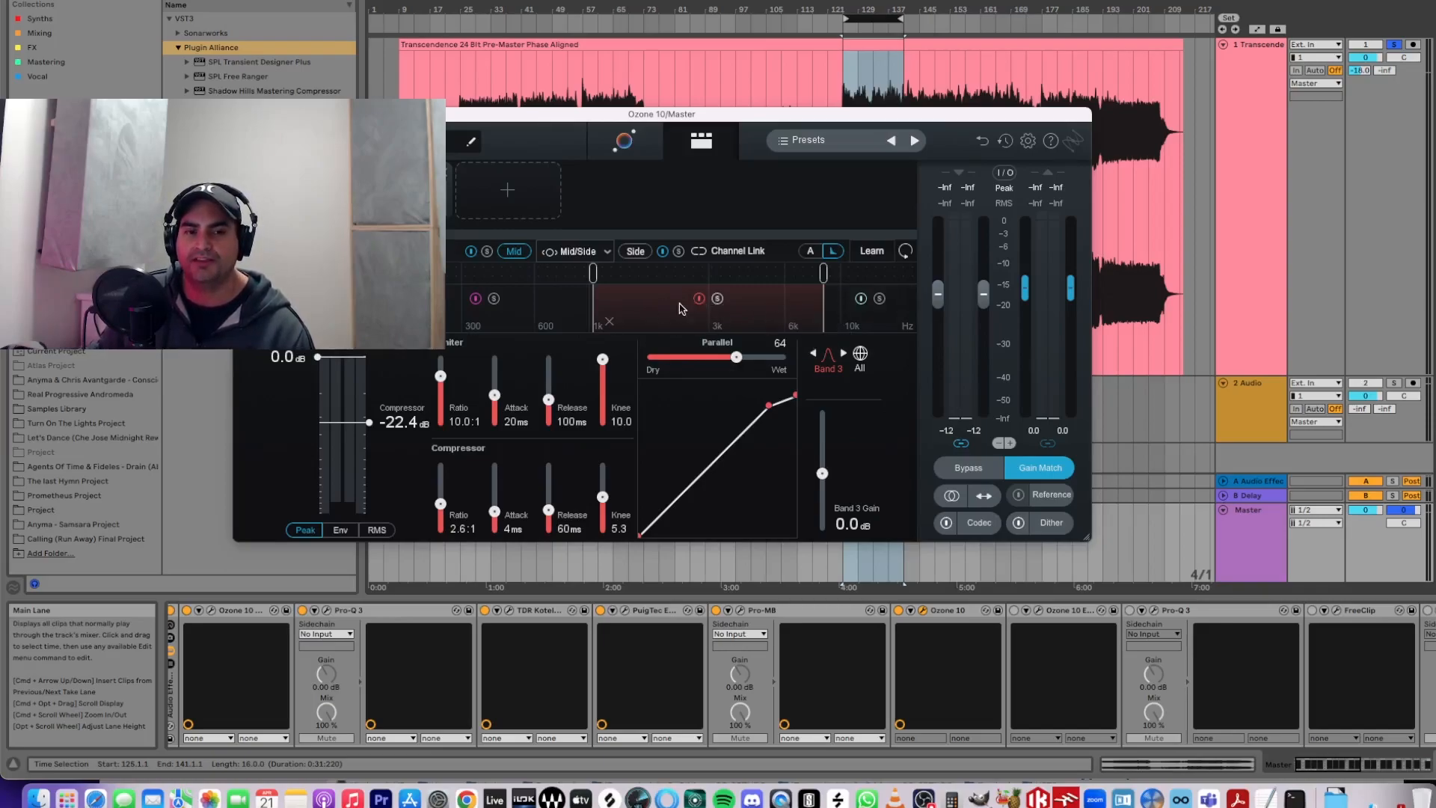
pyautogui.click(853, 321)
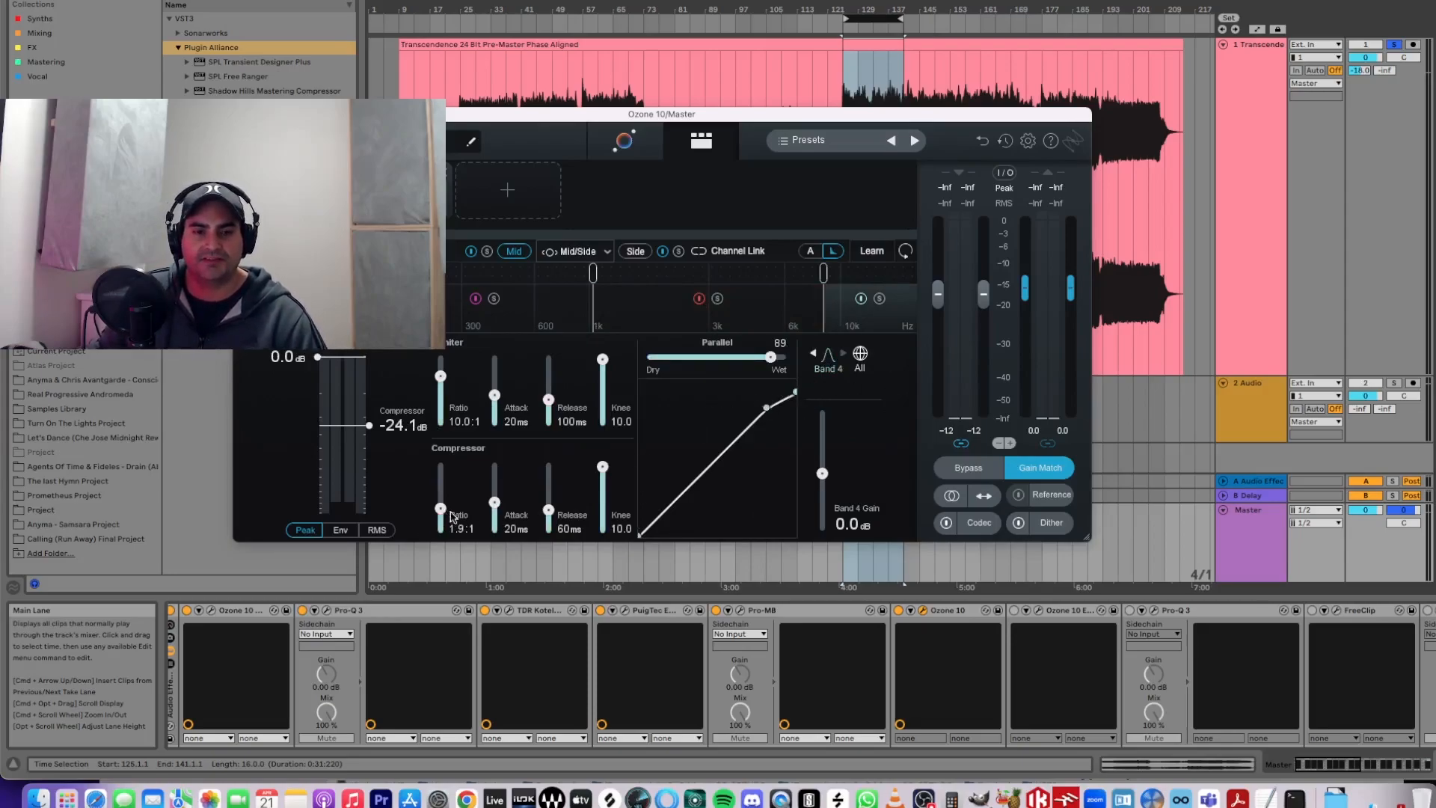
pyautogui.click(463, 329)
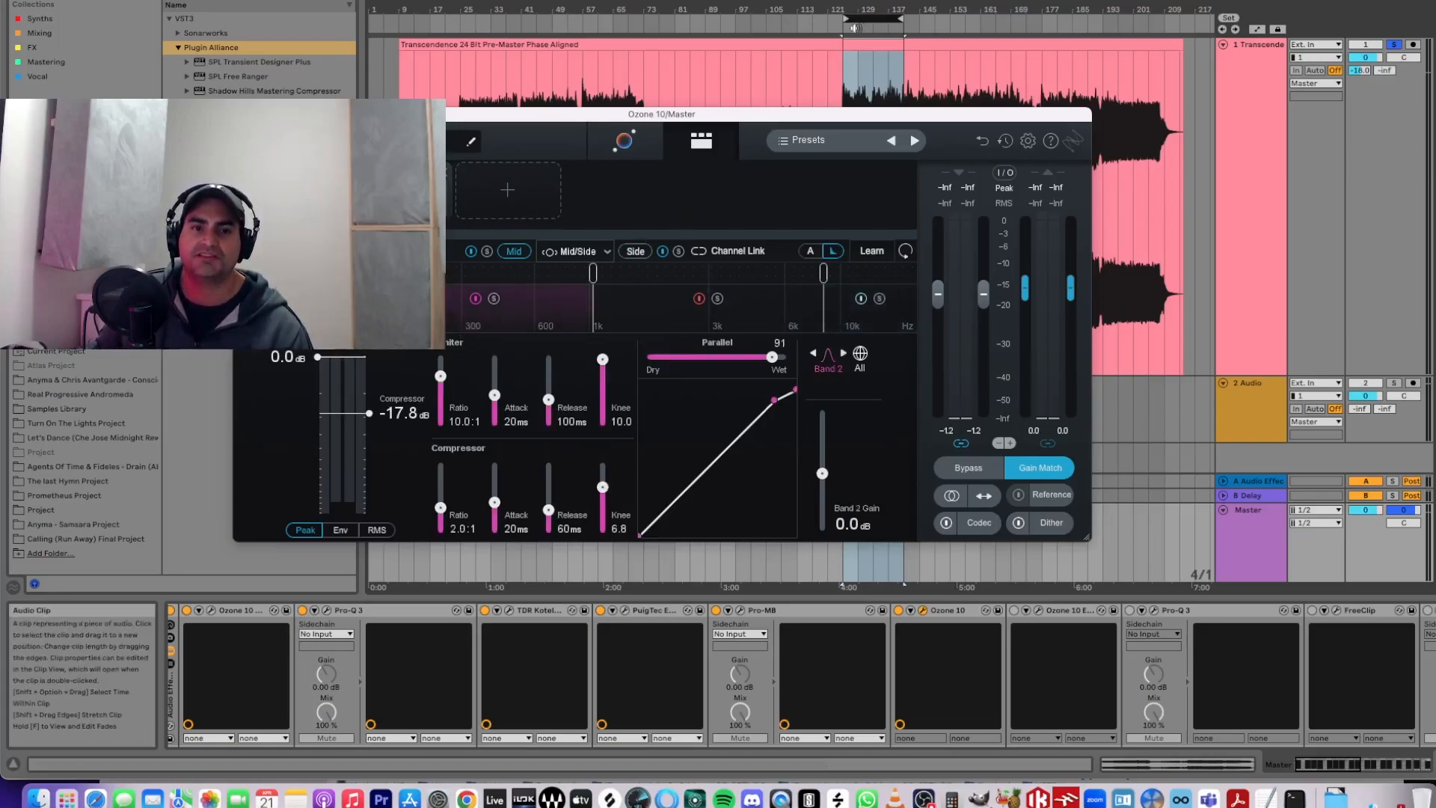
# - Play the loop while soloing dynamics bands 2, 3 and 4 in turn, clear the output clip indicators, and stop playback
pyautogui.click(863, 18)
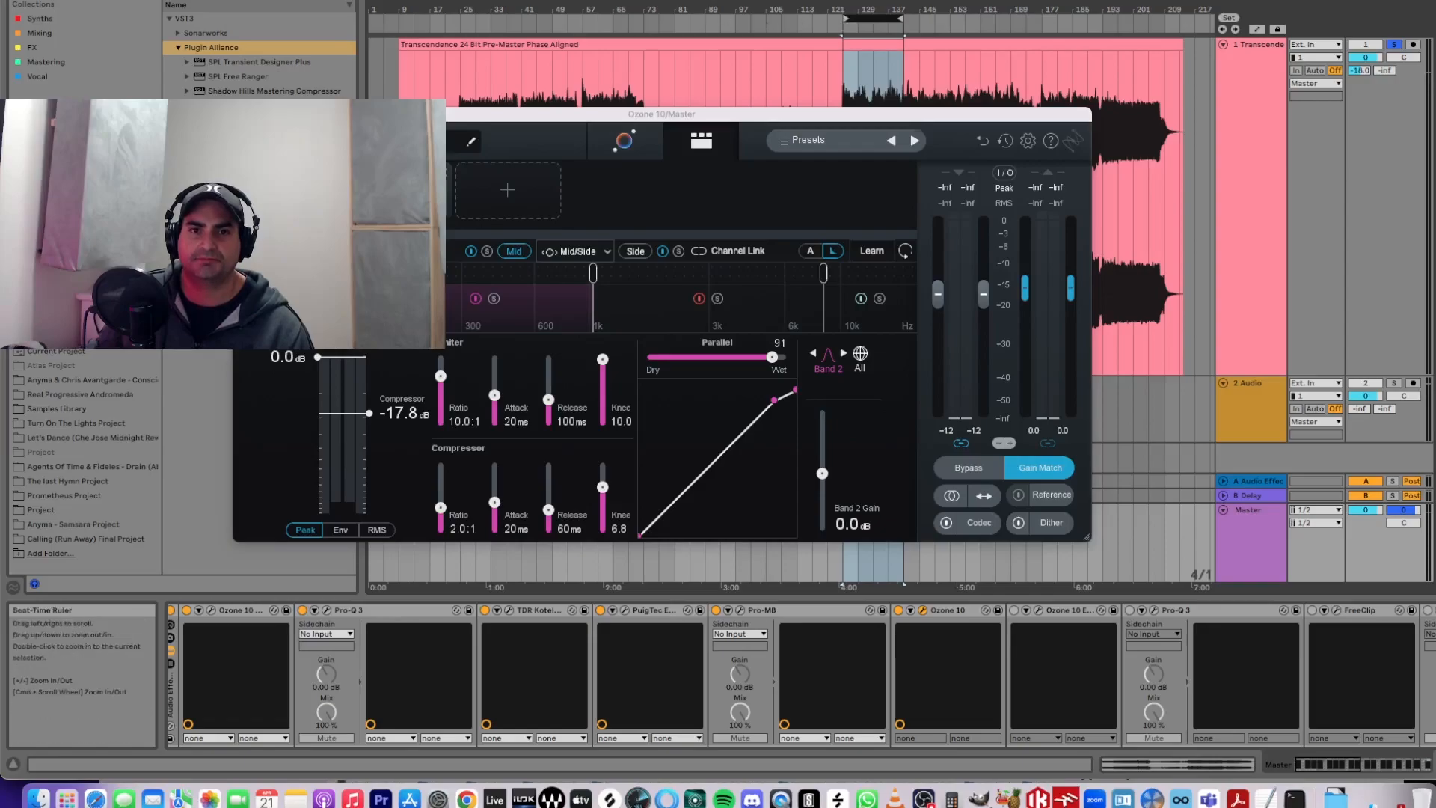
pyautogui.click(644, 2)
pyautogui.click(494, 299)
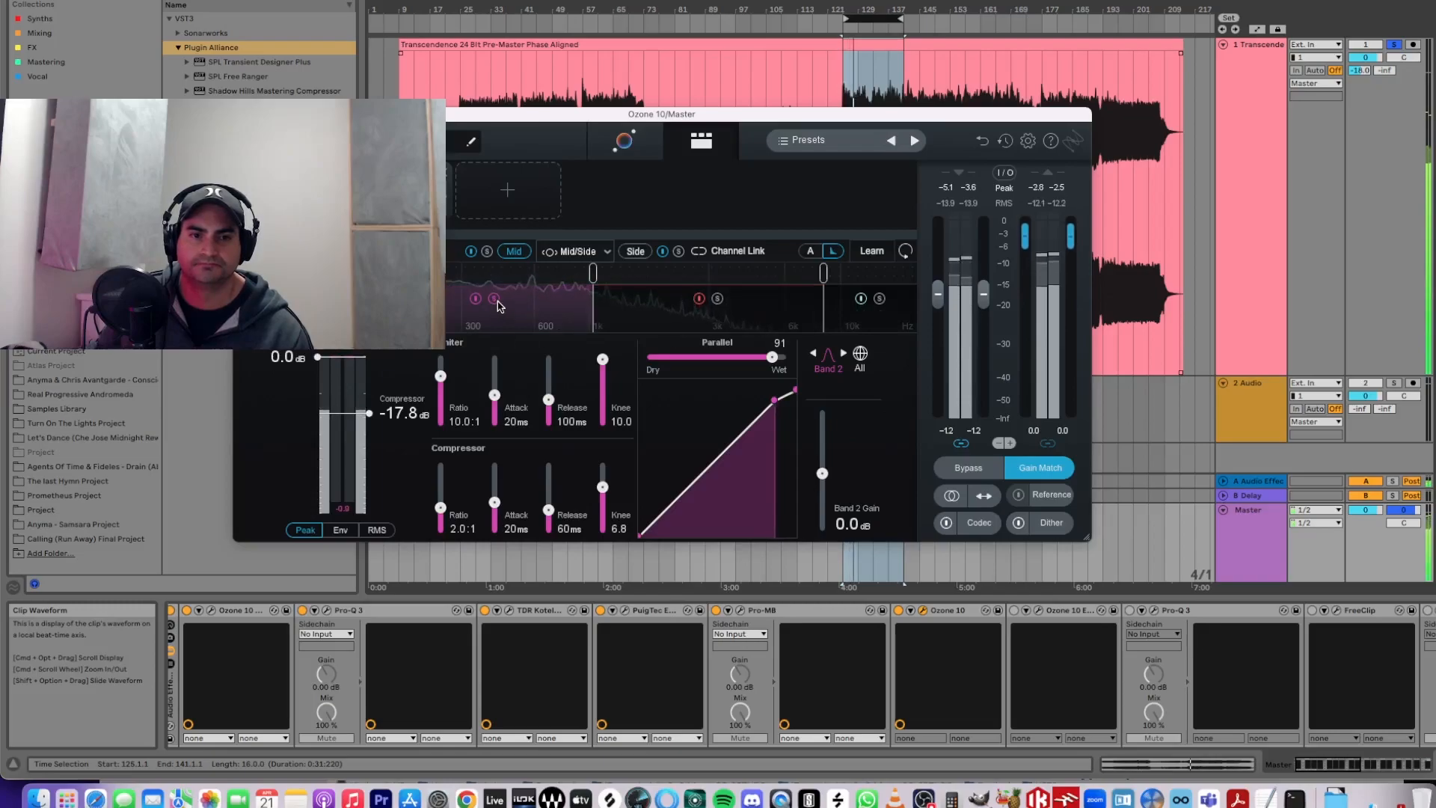
pyautogui.click(717, 299)
pyautogui.click(717, 299)
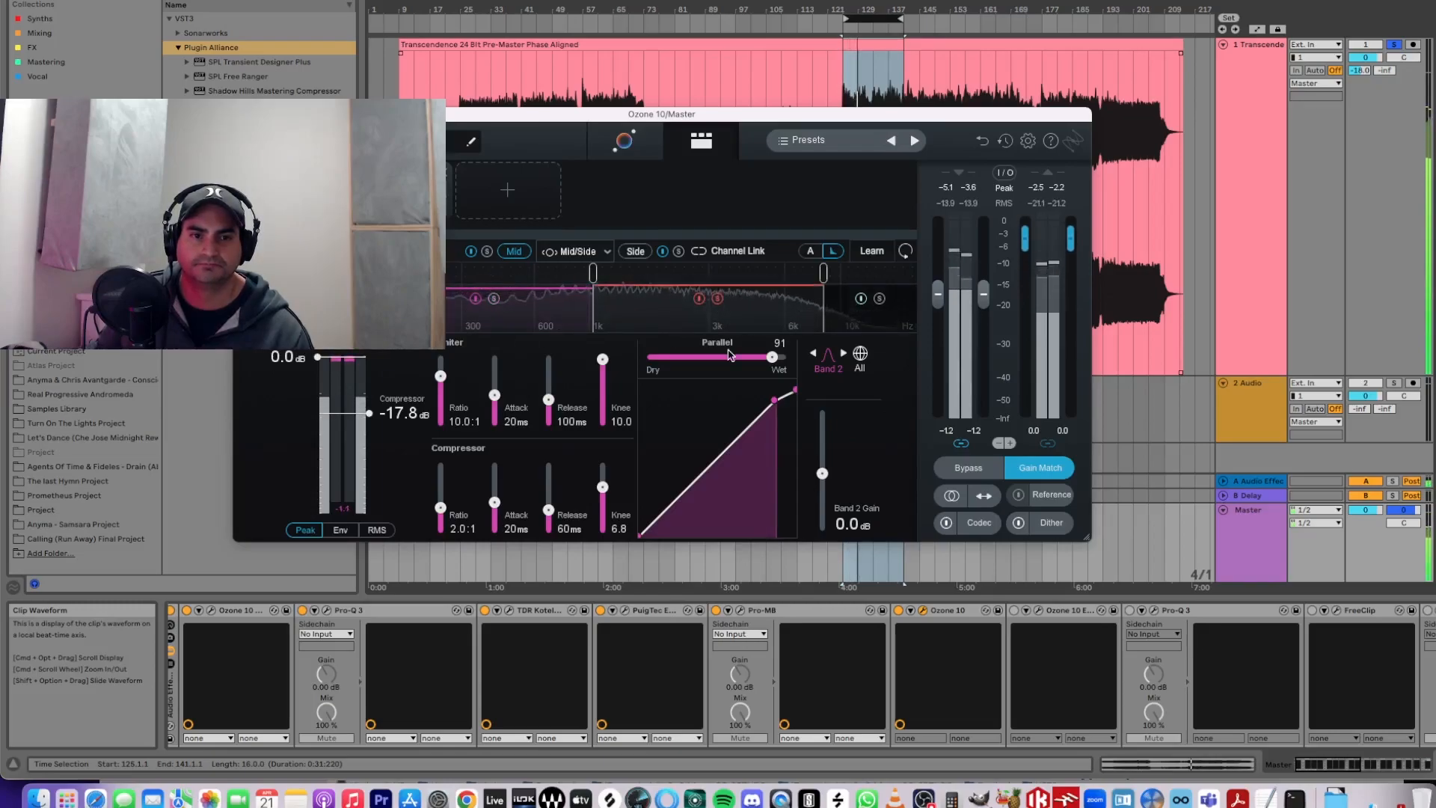
pyautogui.click(880, 299)
pyautogui.click(879, 300)
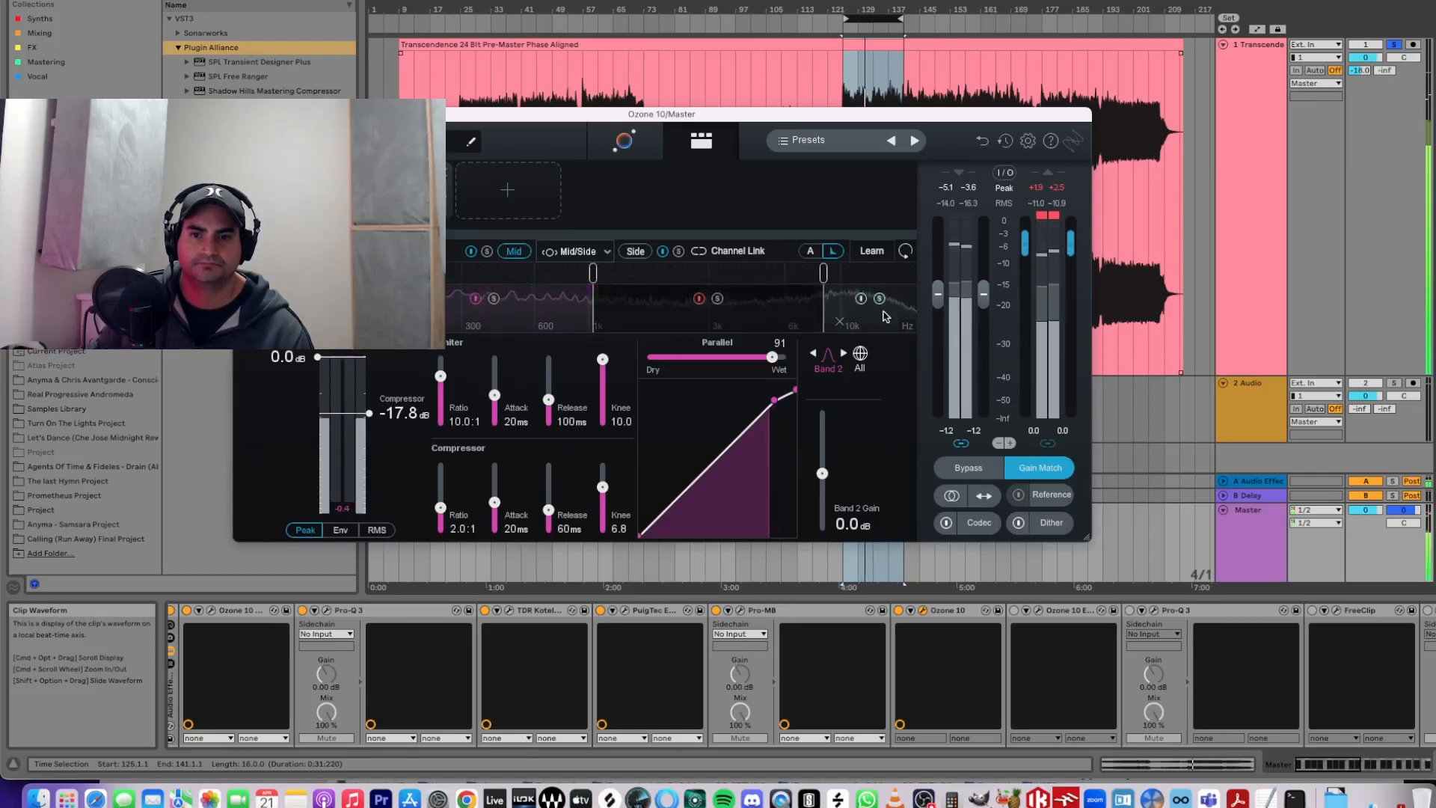
pyautogui.click(880, 299)
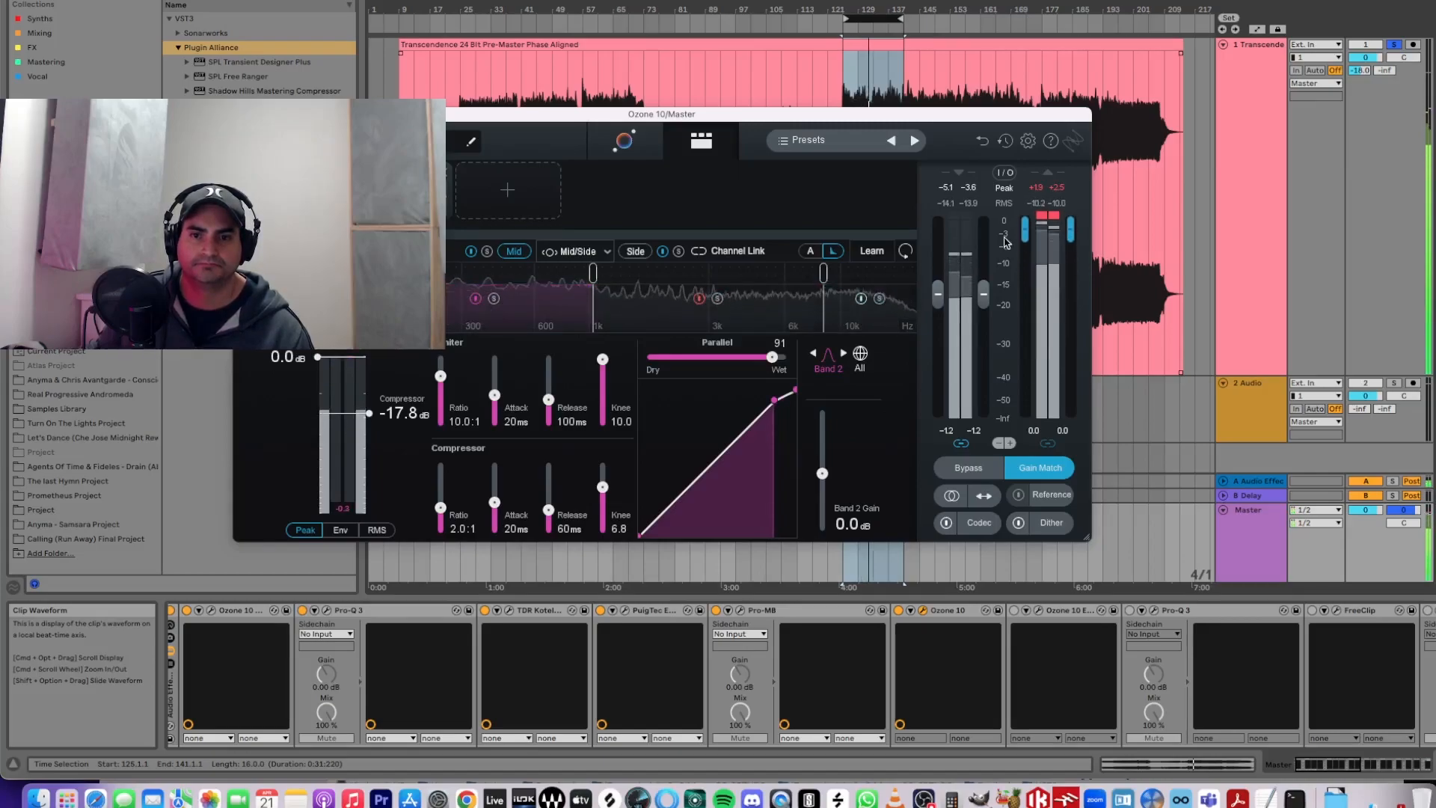
pyautogui.click(1047, 217)
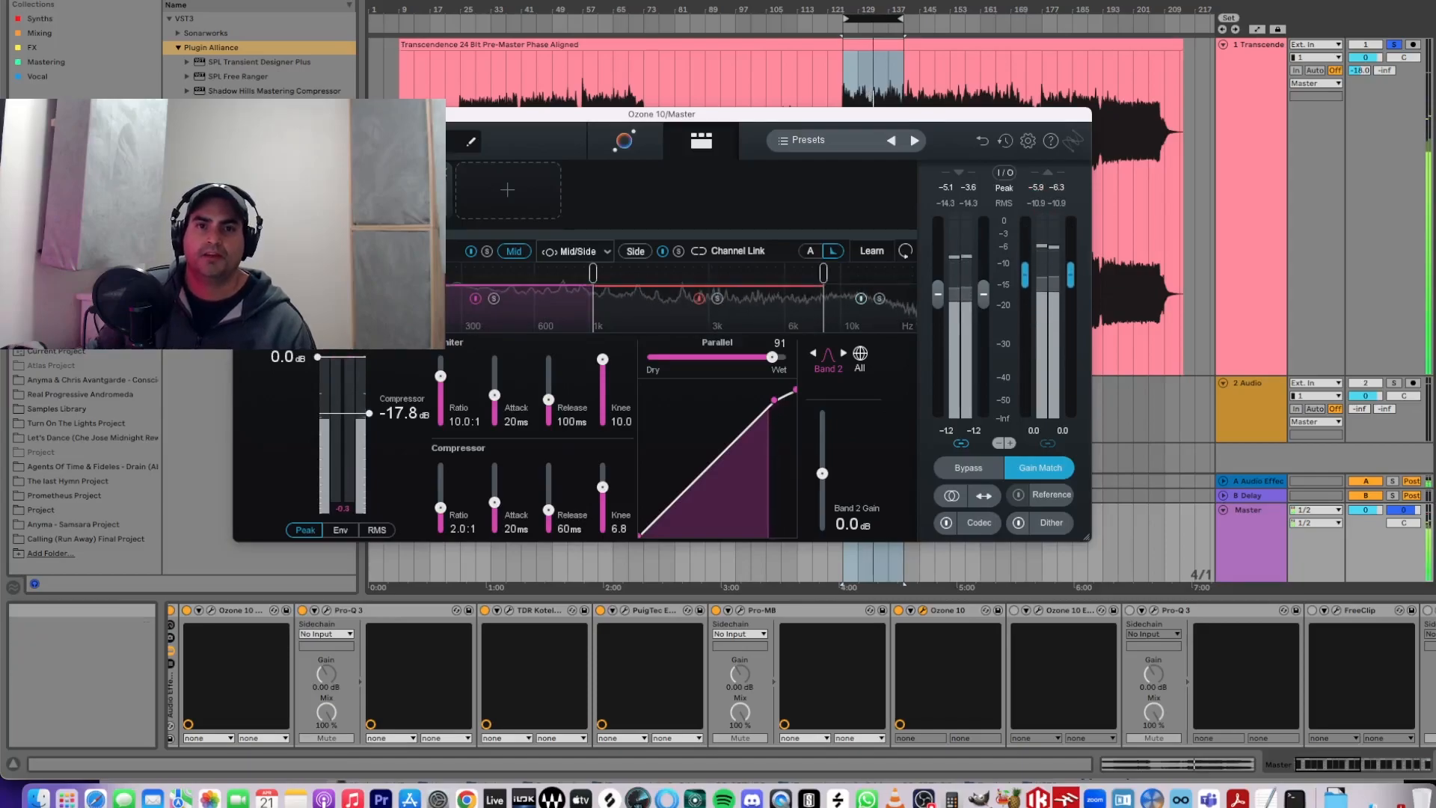
pyautogui.doubleClick(636, 0)
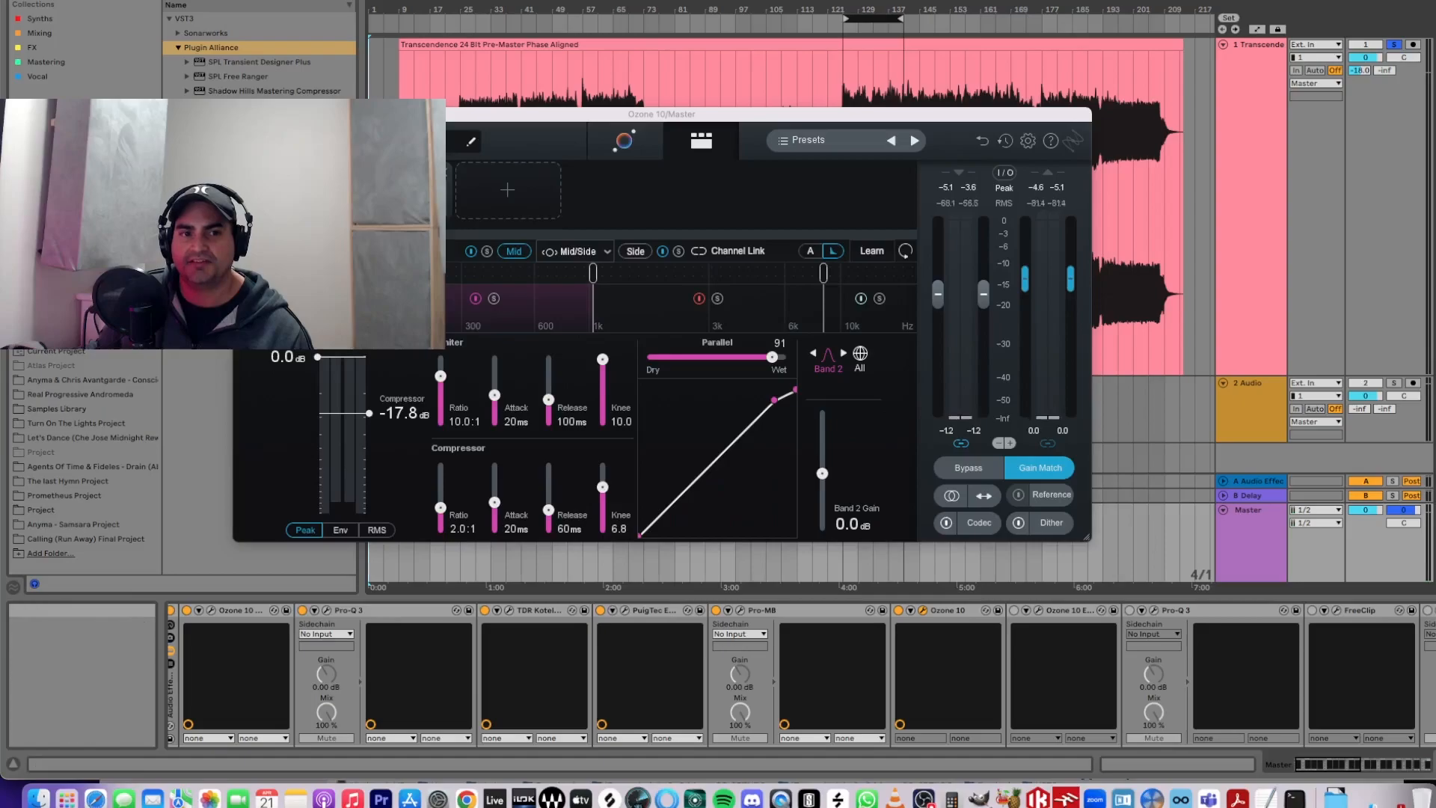
# - Compare the loop with Ozone 10's stereo imager module bypassed and active, leaving the module on and stopping playback
pyautogui.click(355, 174)
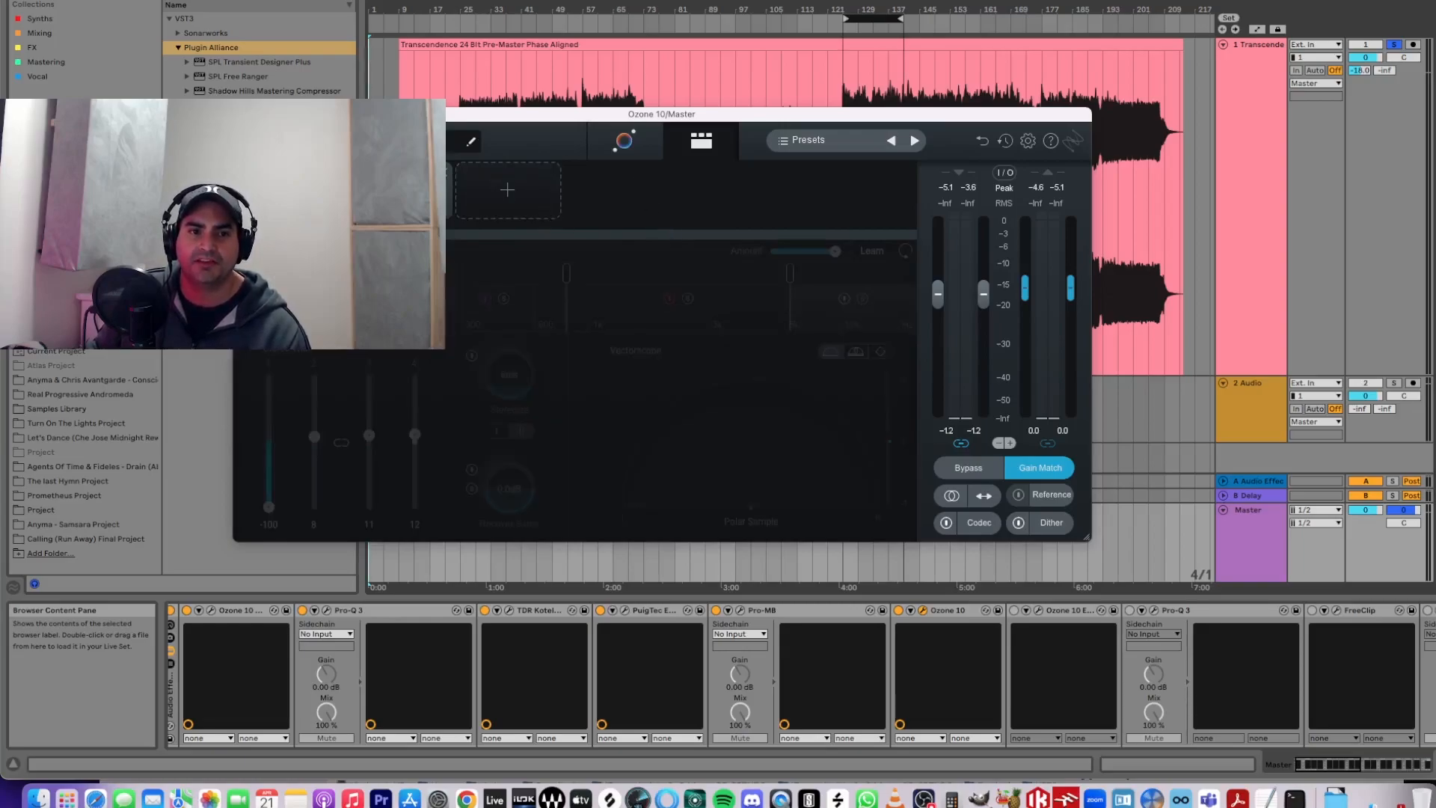
pyautogui.click(873, 19)
pyautogui.press('space')
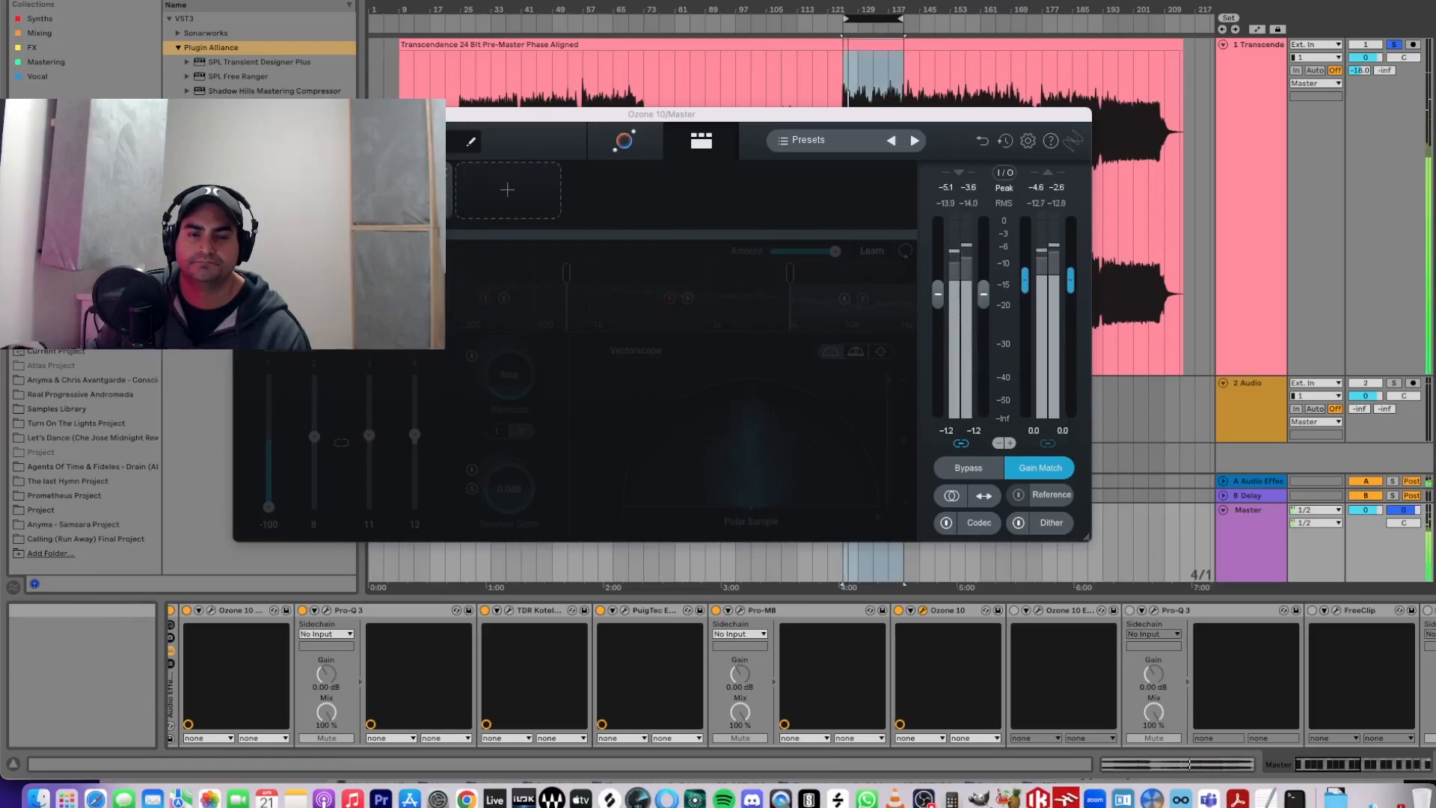
pyautogui.click(359, 174)
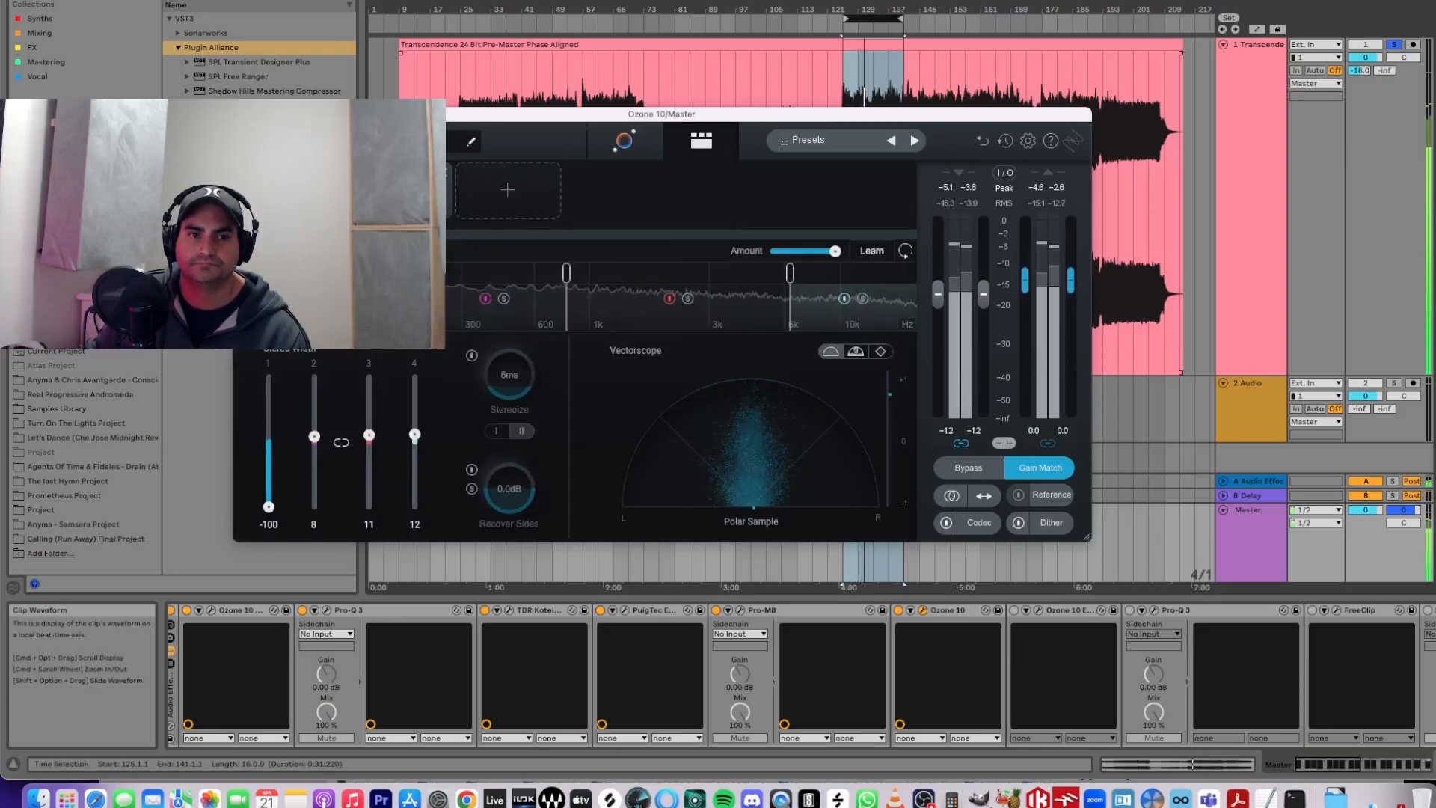
pyautogui.click(358, 173)
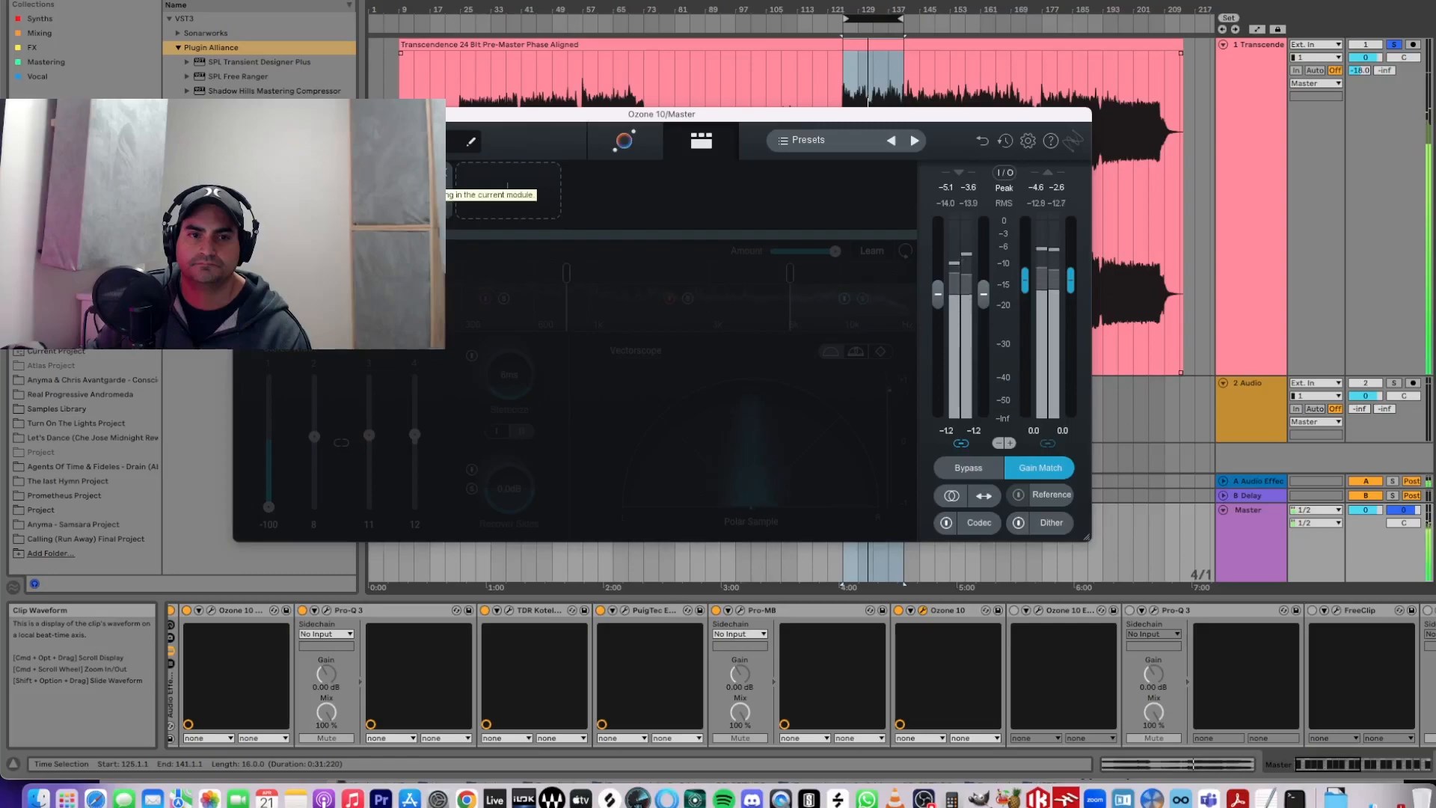
pyautogui.click(358, 173)
pyautogui.click(628, 0)
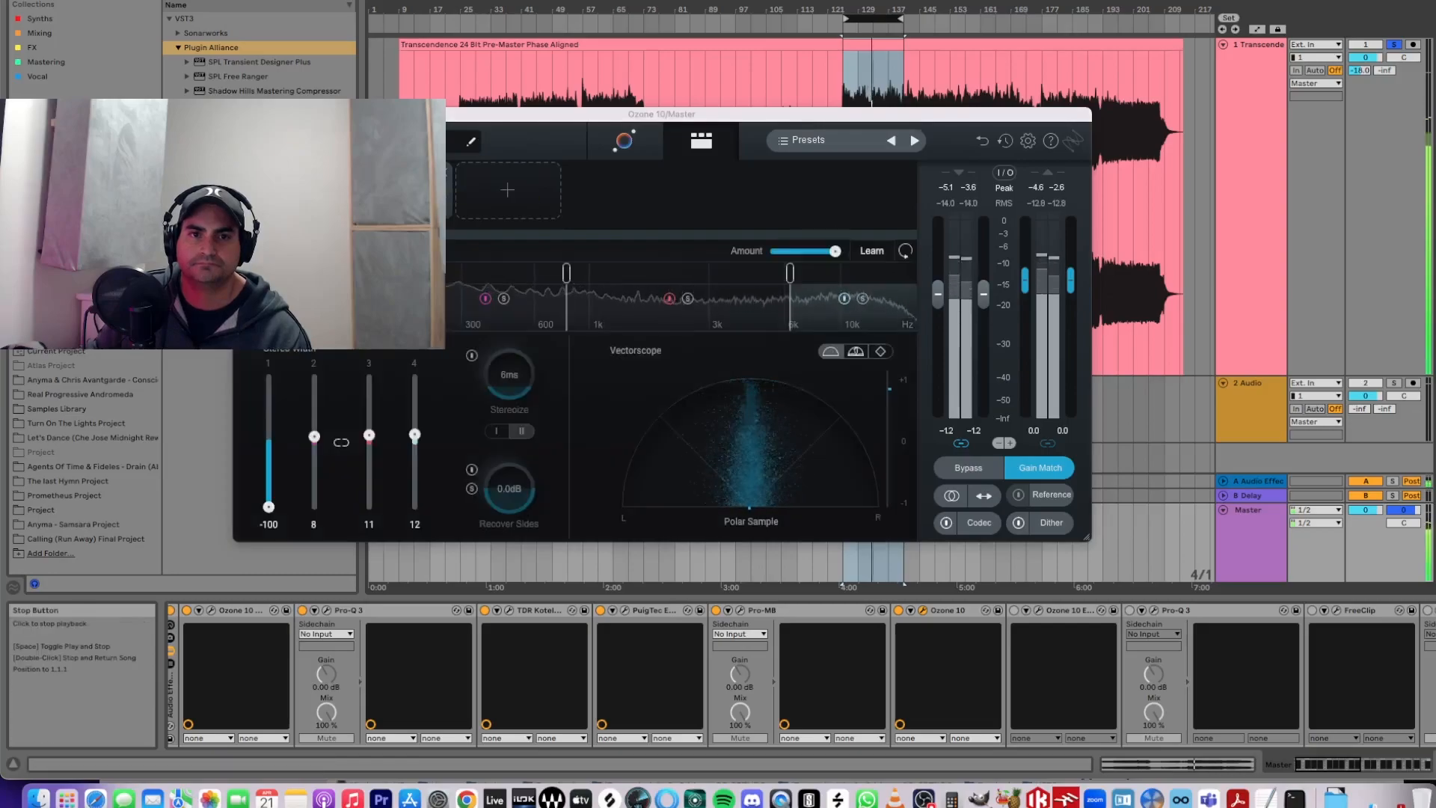
pyautogui.doubleClick(628, 0)
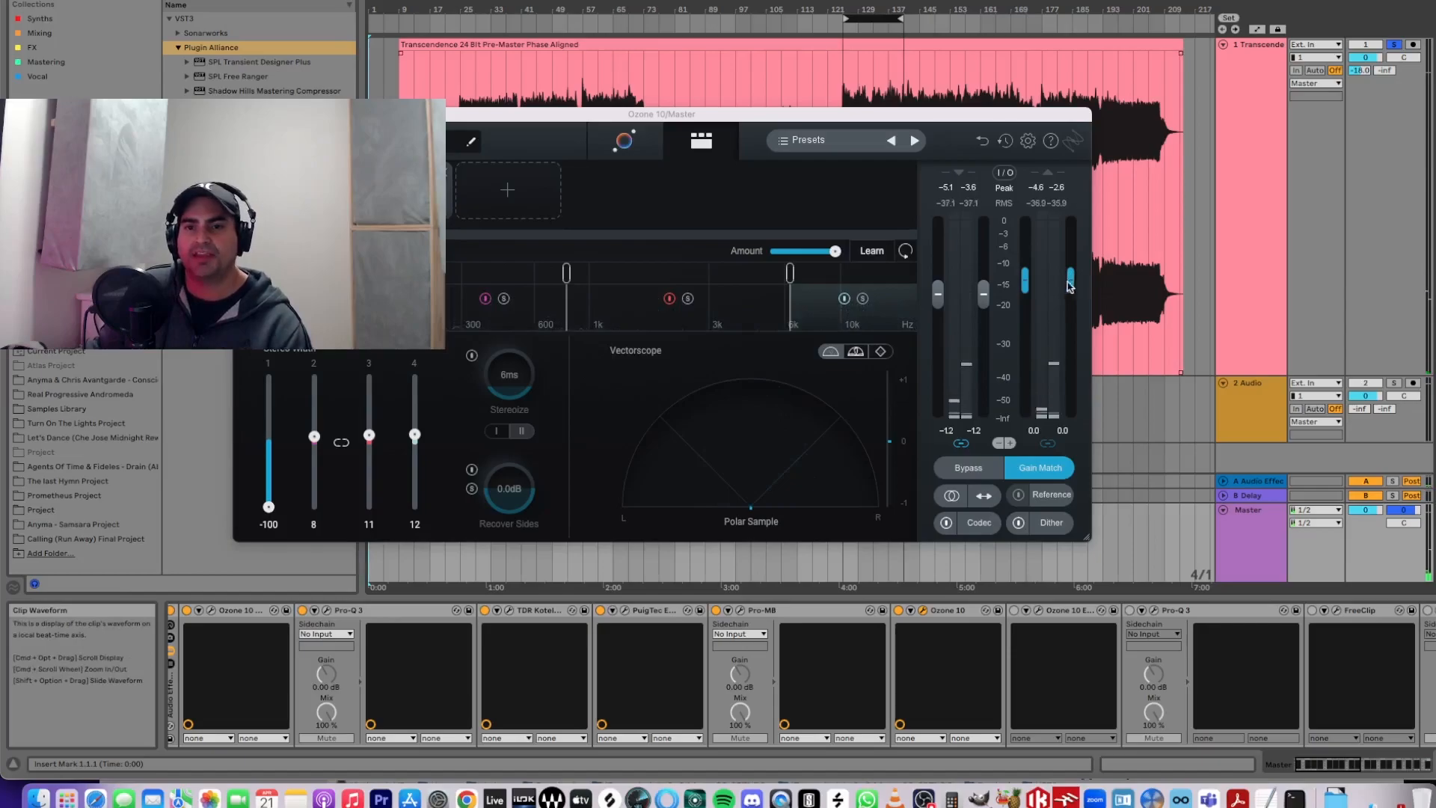
# - Close the Ozone 10 window, and switch on and open the Ozone 10 Exciter that follows it in the master chain
pyautogui.click(242, 114)
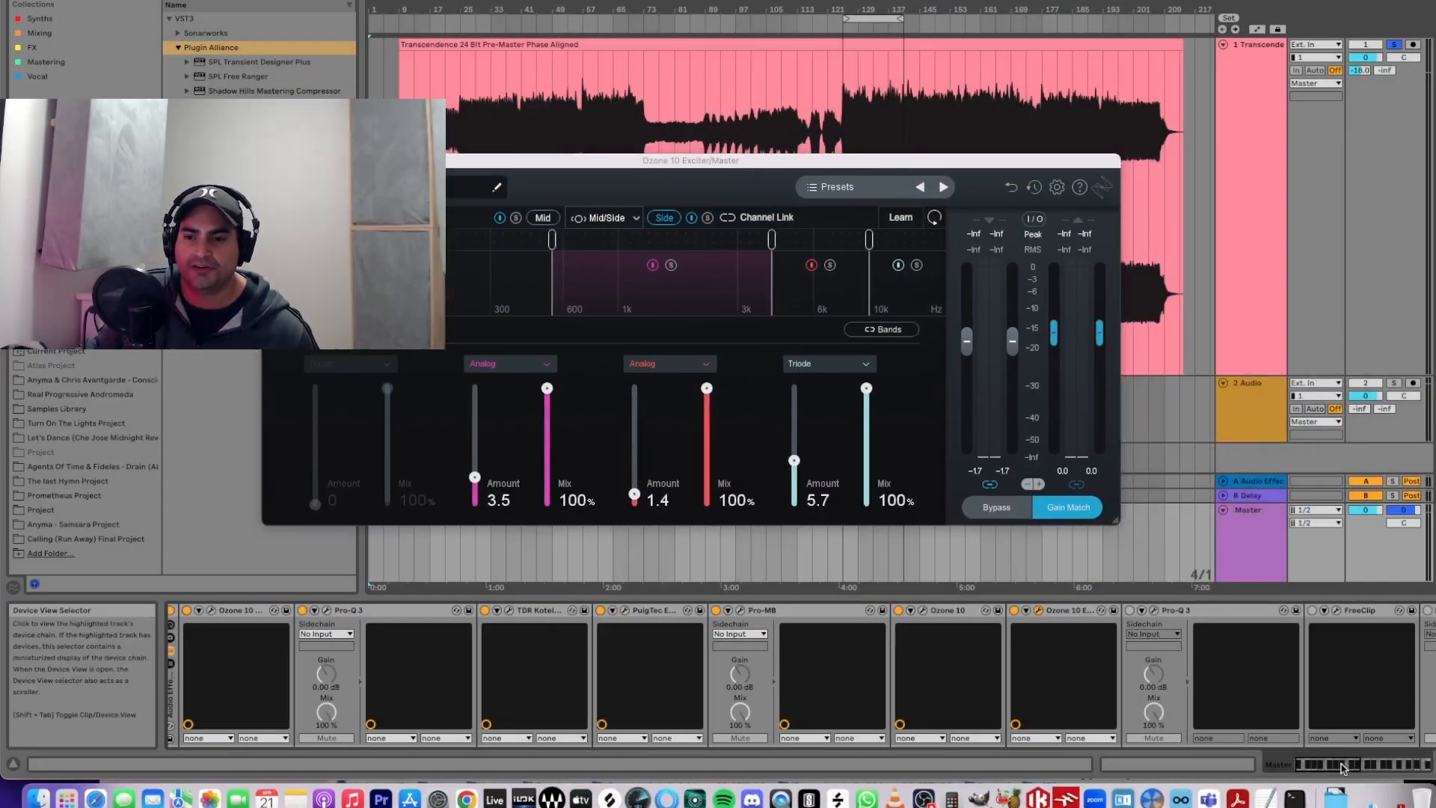
pyautogui.click(1352, 766)
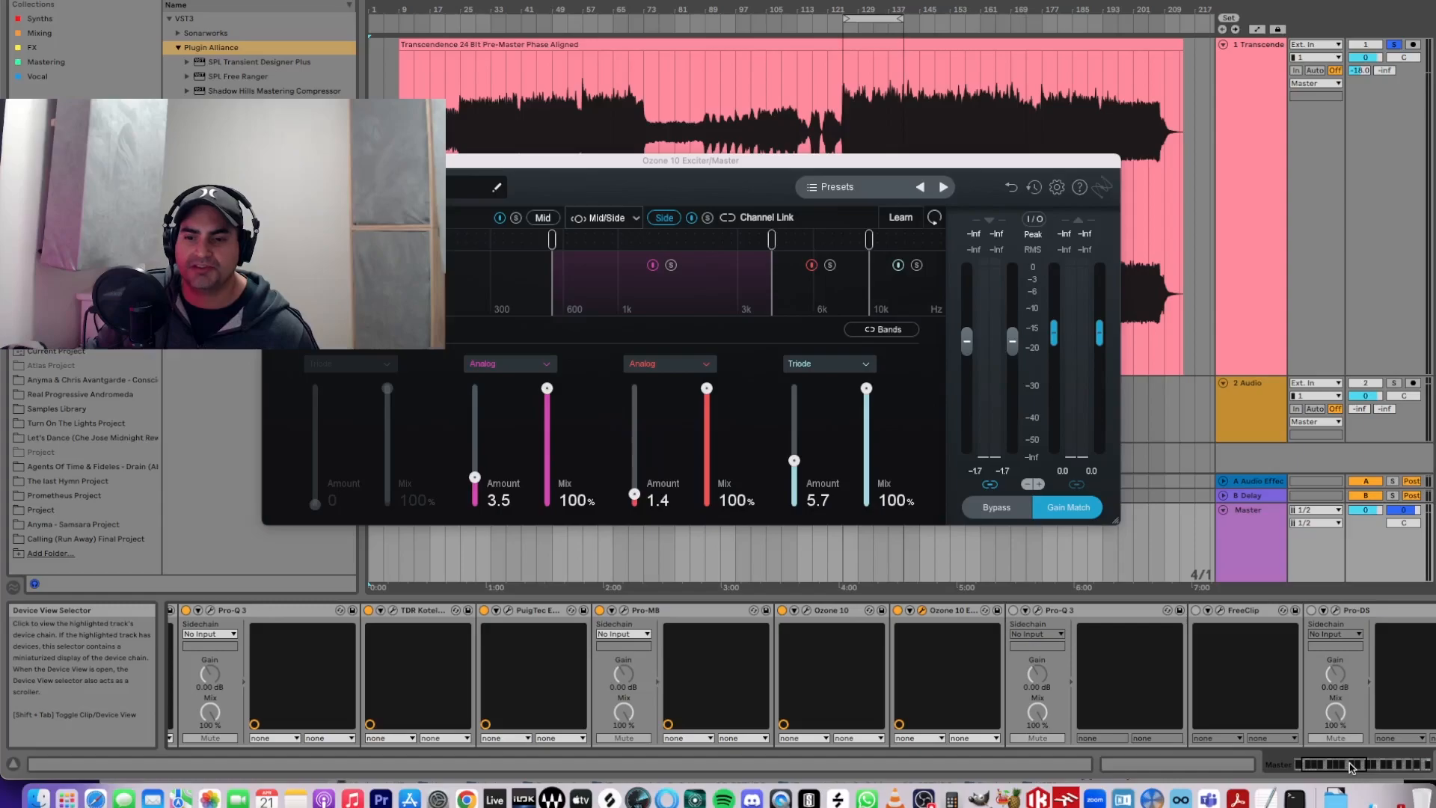
pyautogui.moveTo(1352, 767); pyautogui.dragTo(1336, 759)
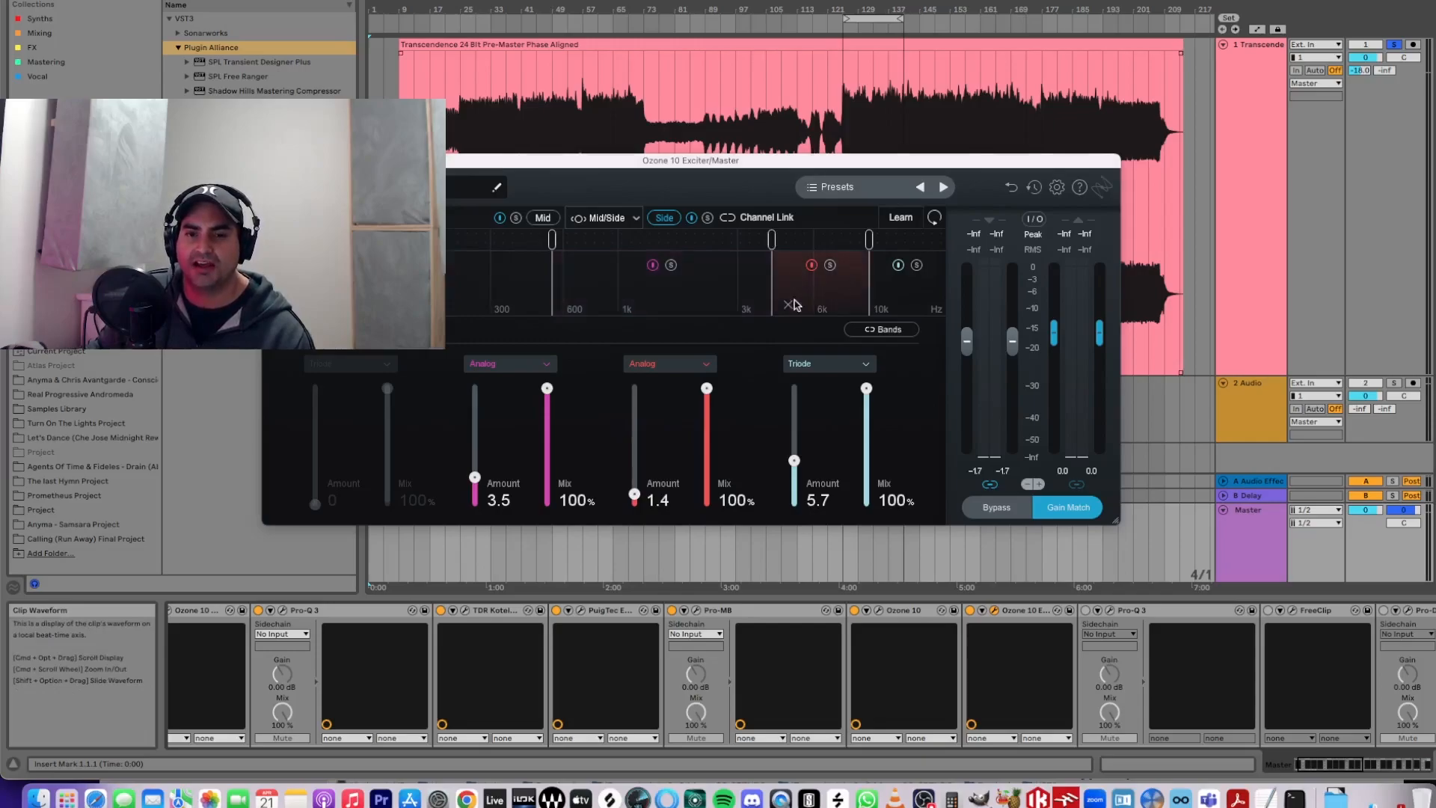
pyautogui.moveTo(773, 243)
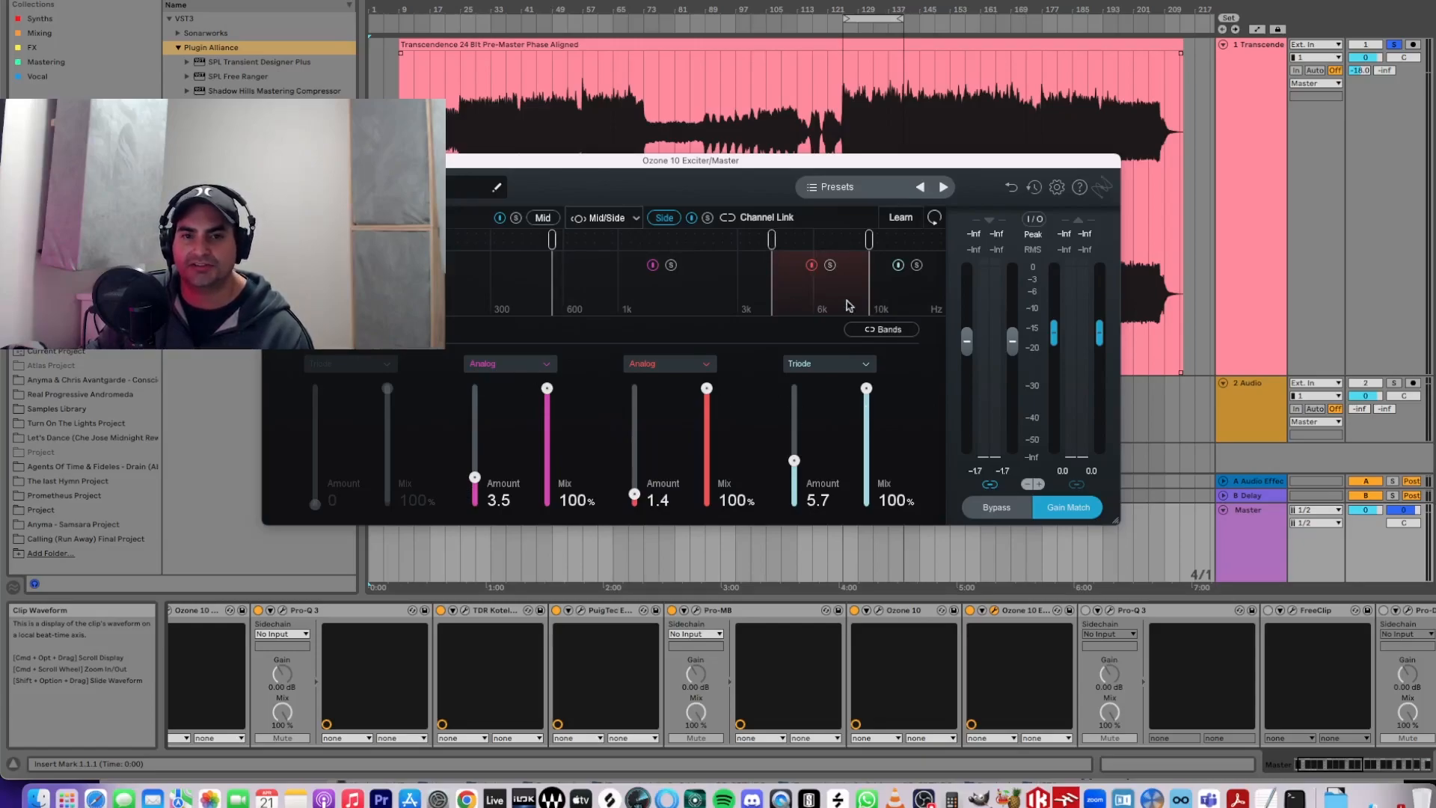
# - Compare the loop with the Ozone 10 Exciter bypassed and active, leaving it on and stopping playback
pyautogui.click(873, 18)
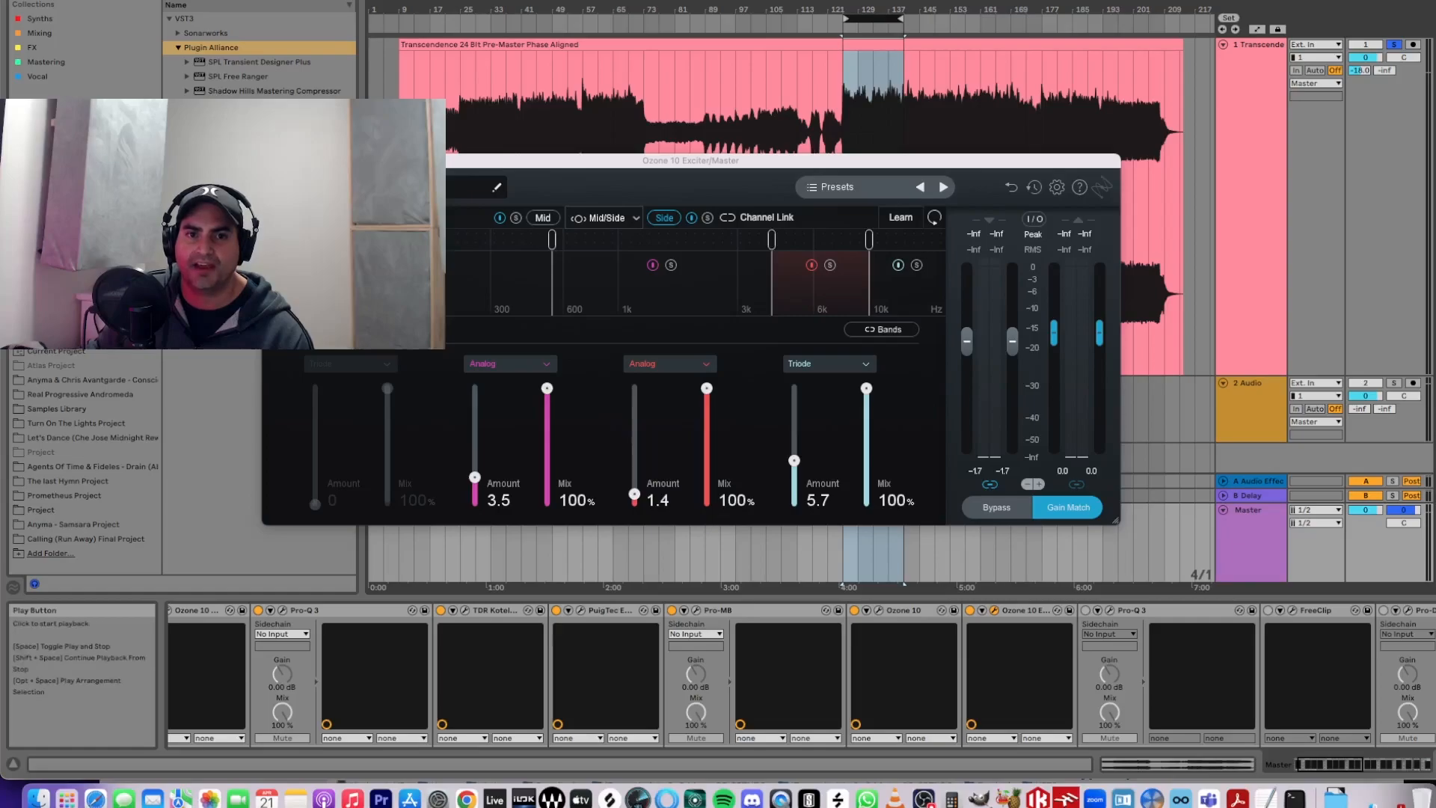
pyautogui.press('space')
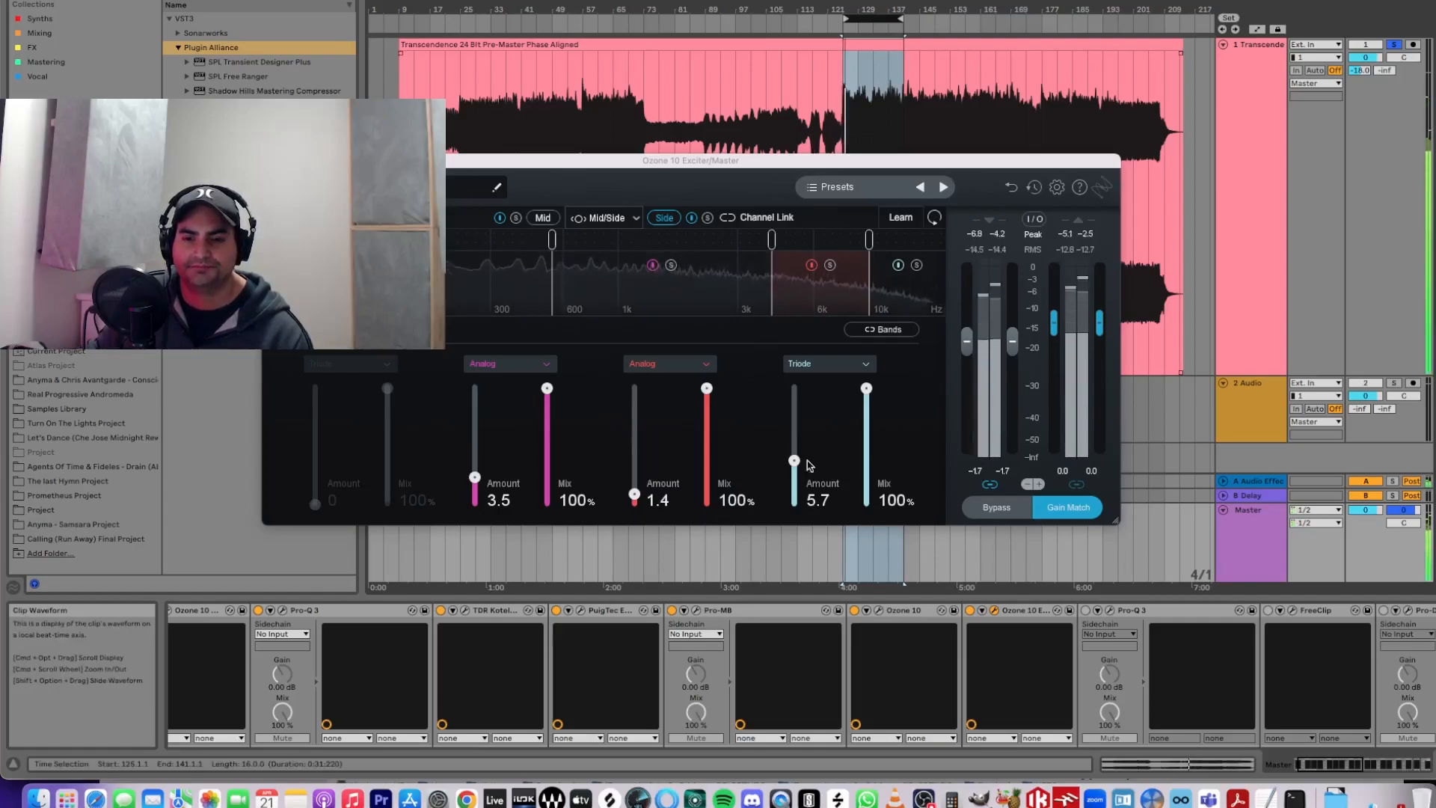
pyautogui.click(970, 612)
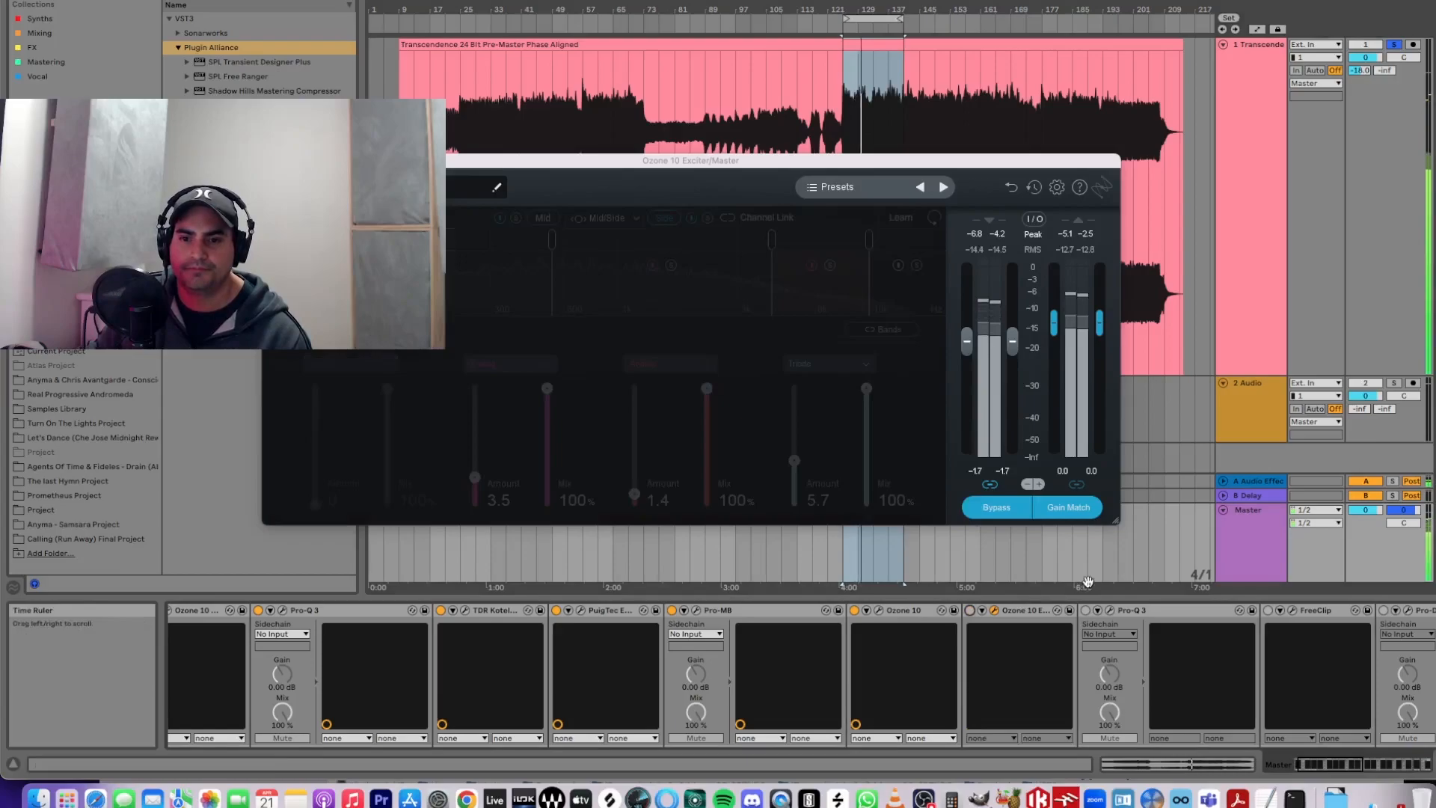
pyautogui.click(970, 612)
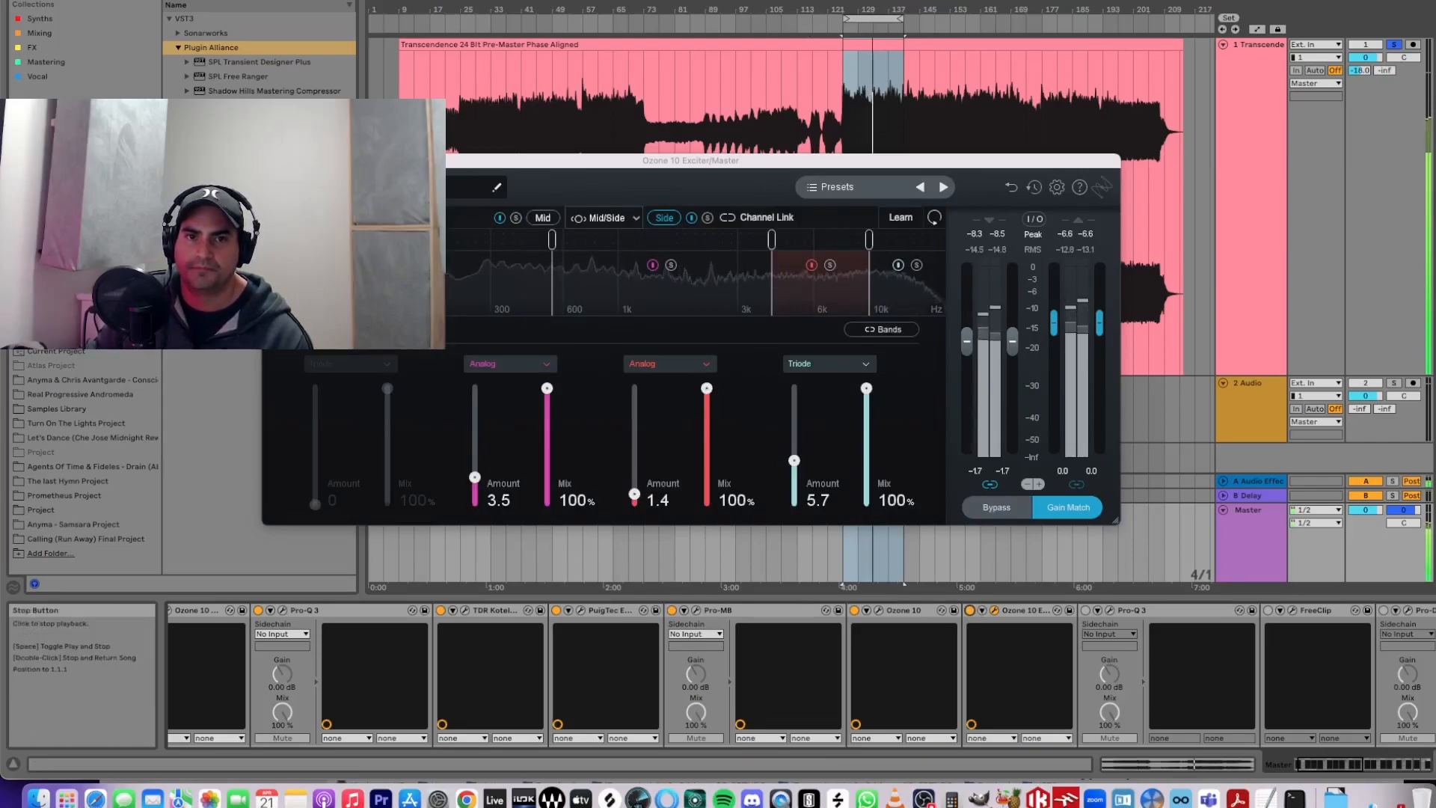
pyautogui.doubleClick(668, 1)
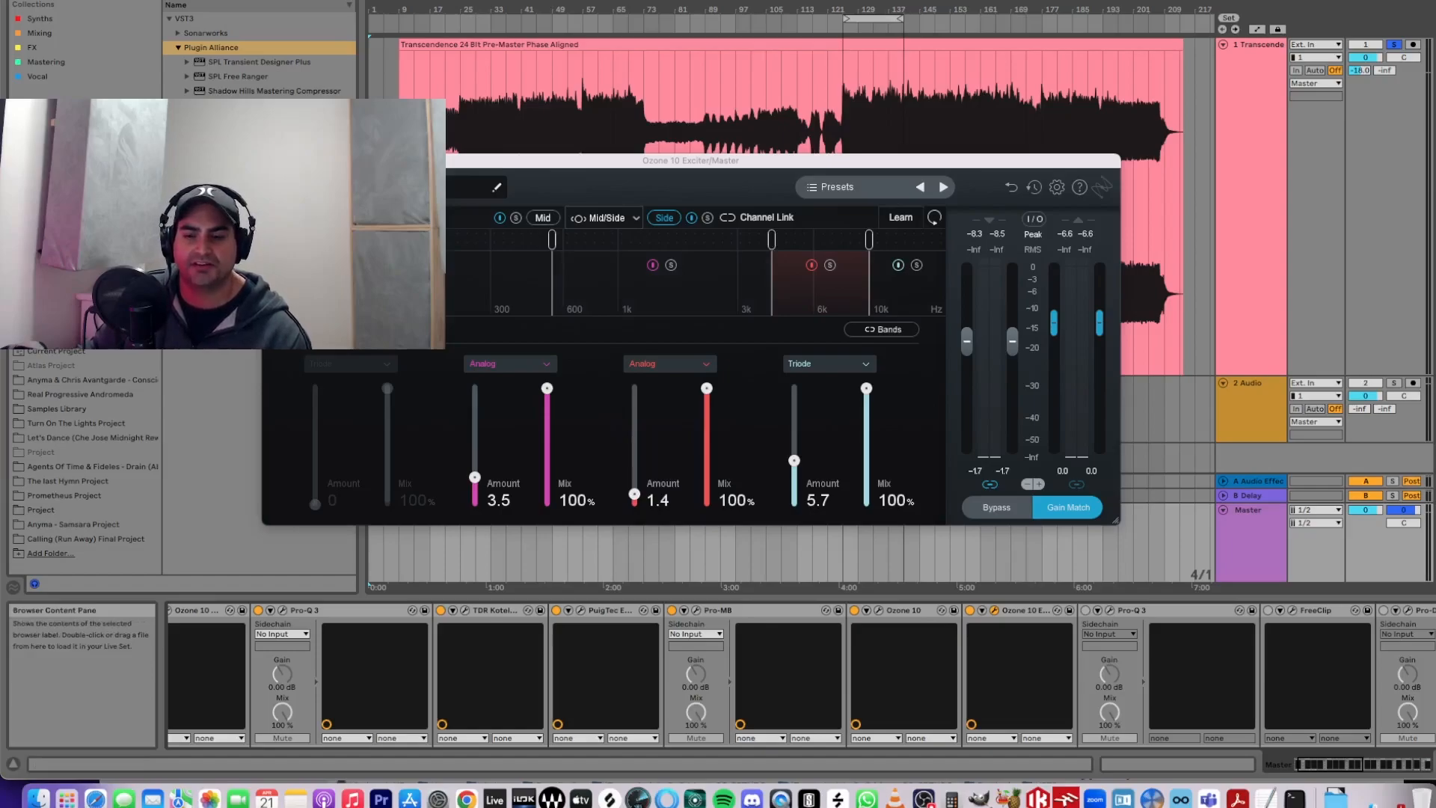
# - Close the Exciter window, switch on and open the Pro-Q 3 that follows it, and move its window clear
pyautogui.click(271, 161)
pyautogui.moveTo(1354, 764); pyautogui.dragTo(1367, 765)
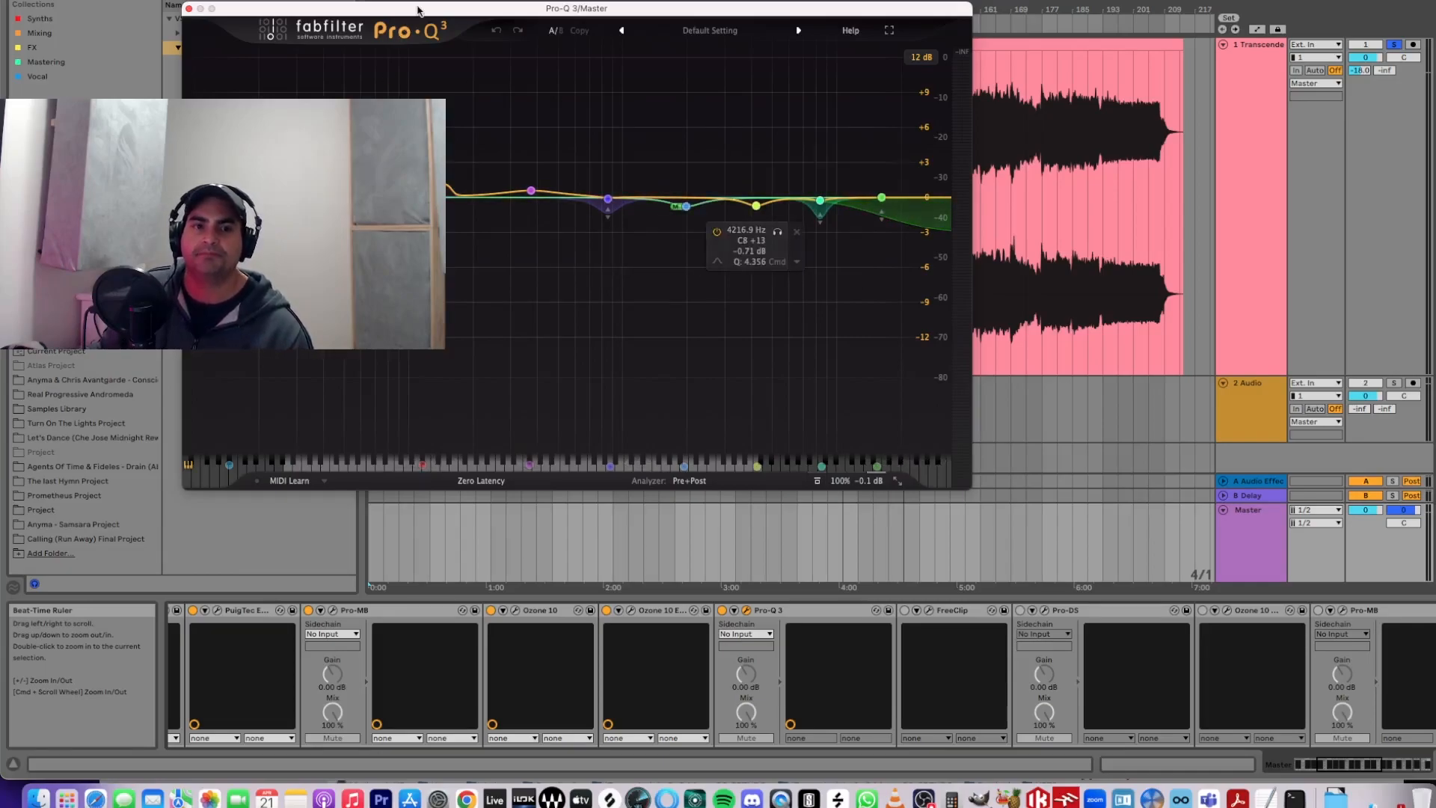
pyautogui.moveTo(418, 11); pyautogui.dragTo(360, 40)
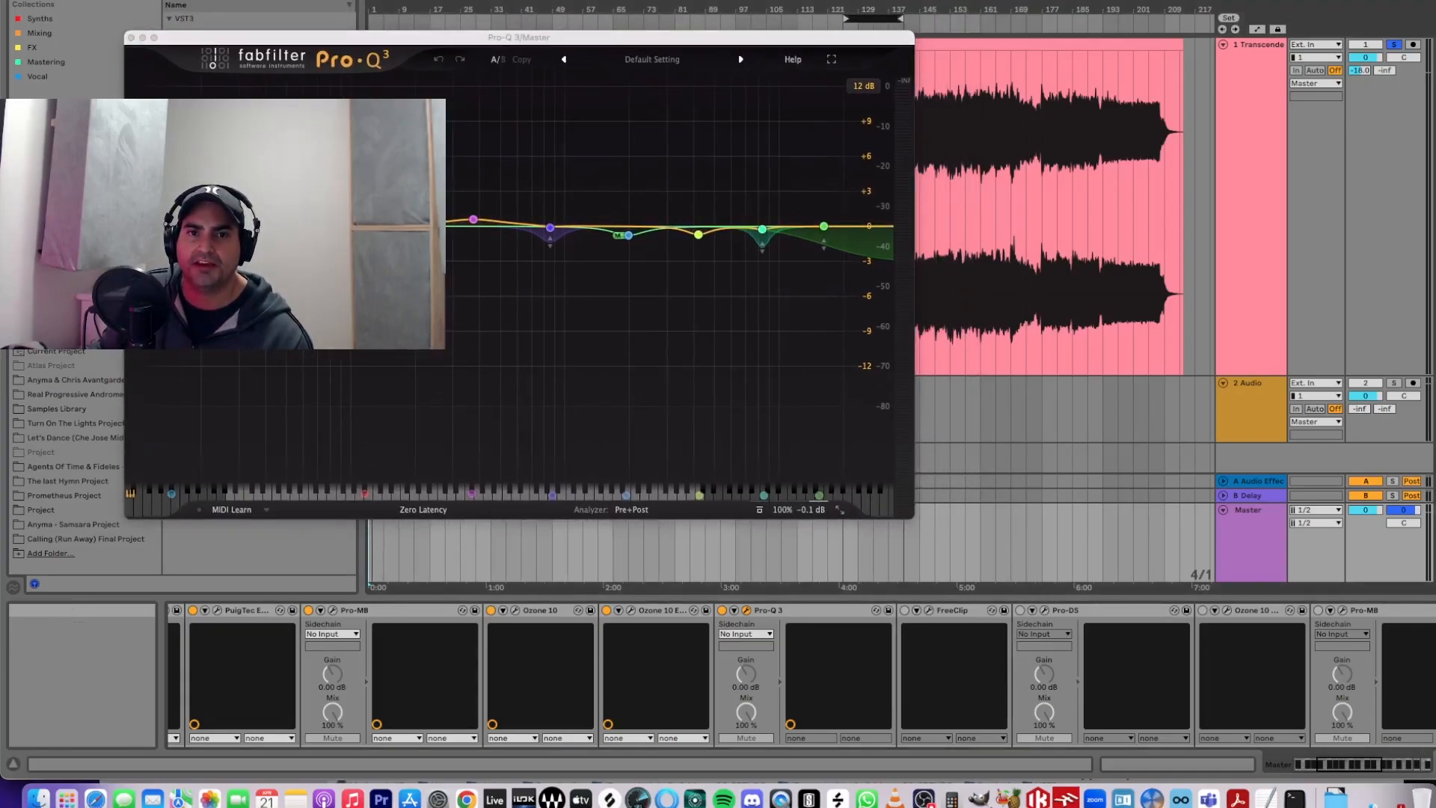
# - Play the loop and compare it with Pro-Q 3 bypassed and active, leaving the equaliser on
pyautogui.press('space')
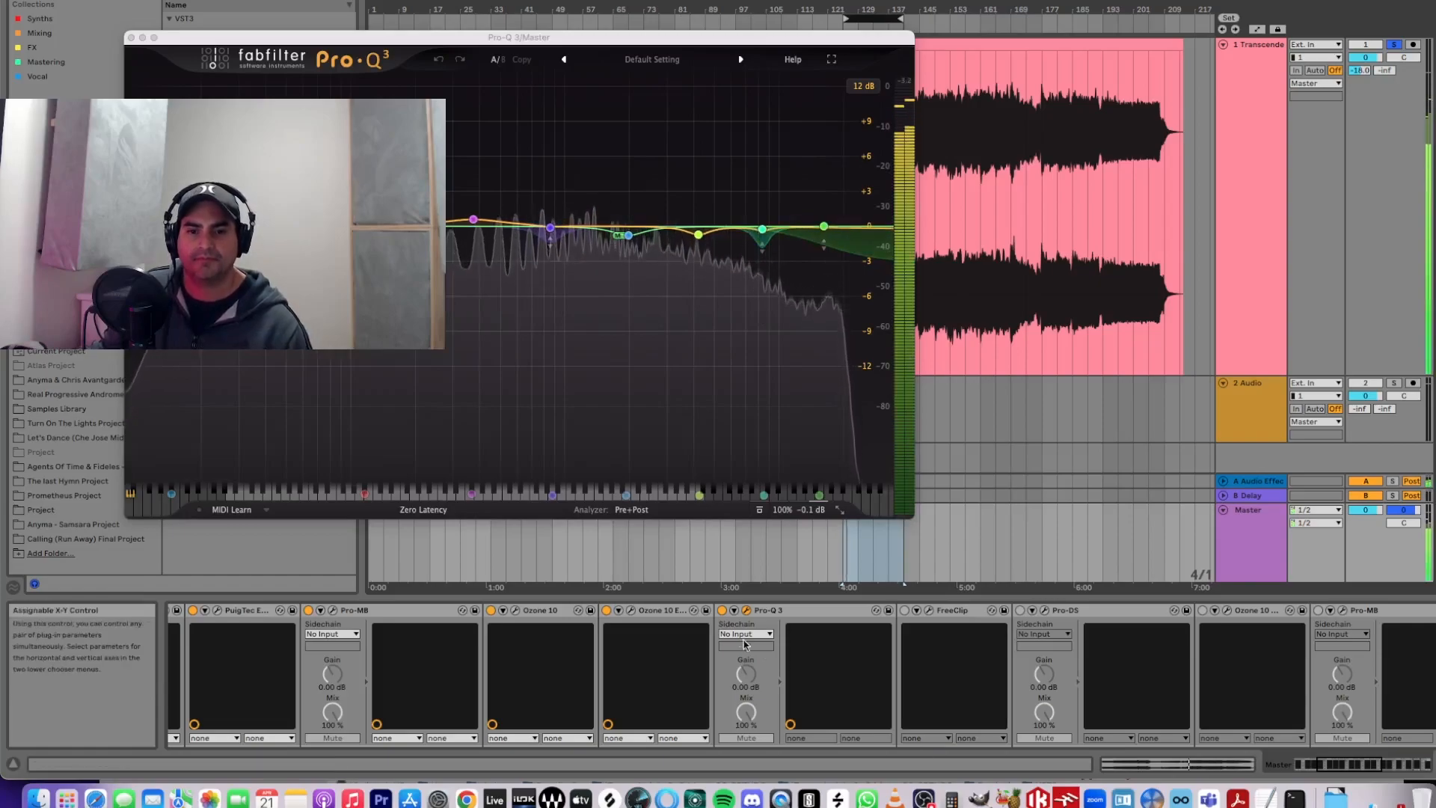
pyautogui.click(723, 611)
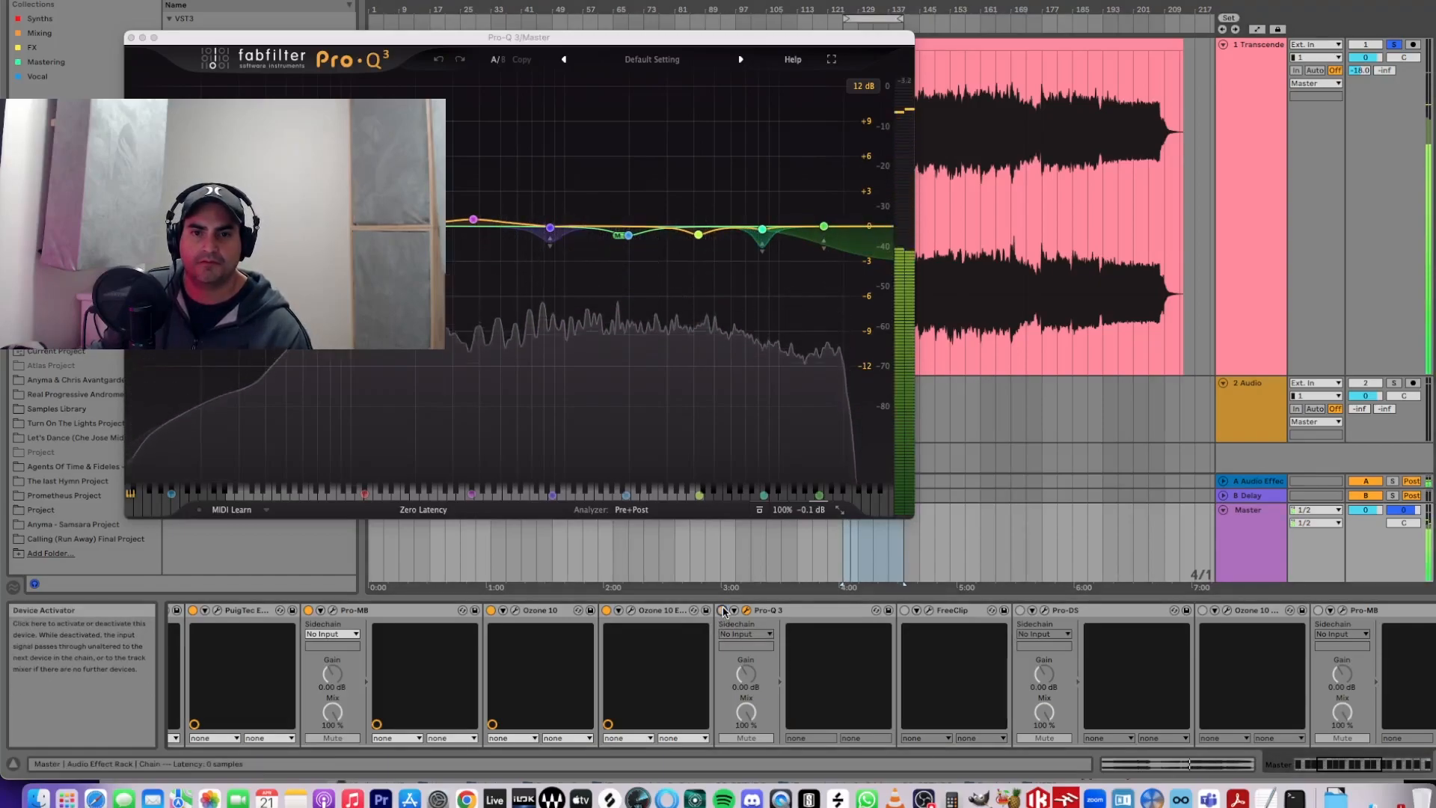
pyautogui.click(722, 610)
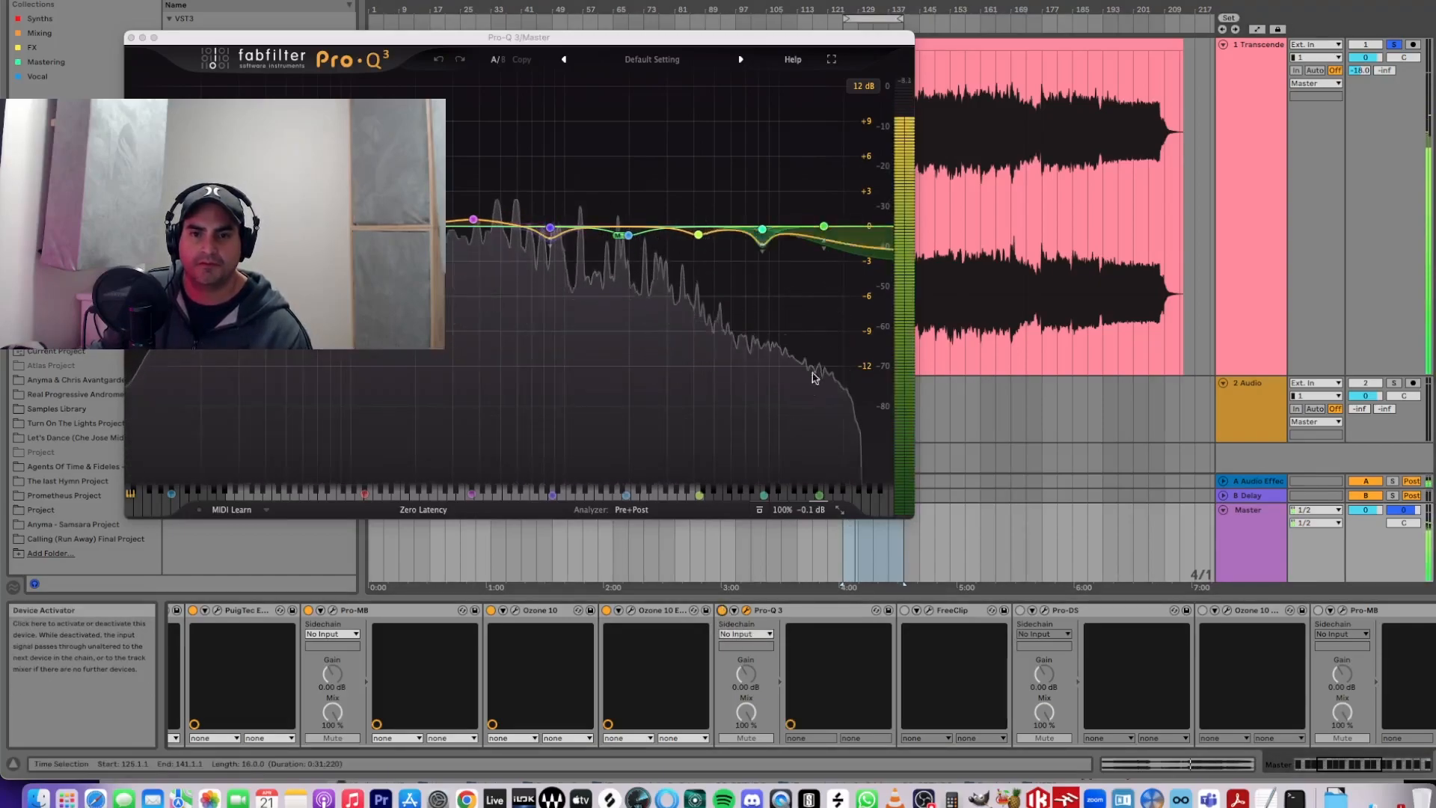
# - Audition the Pro-Q 3 bands in isolation while the loop plays: about 1980 Hz, 4217 Hz, 16178 Hz and a low band
pyautogui.moveTo(628, 235)
pyautogui.click(650, 261)
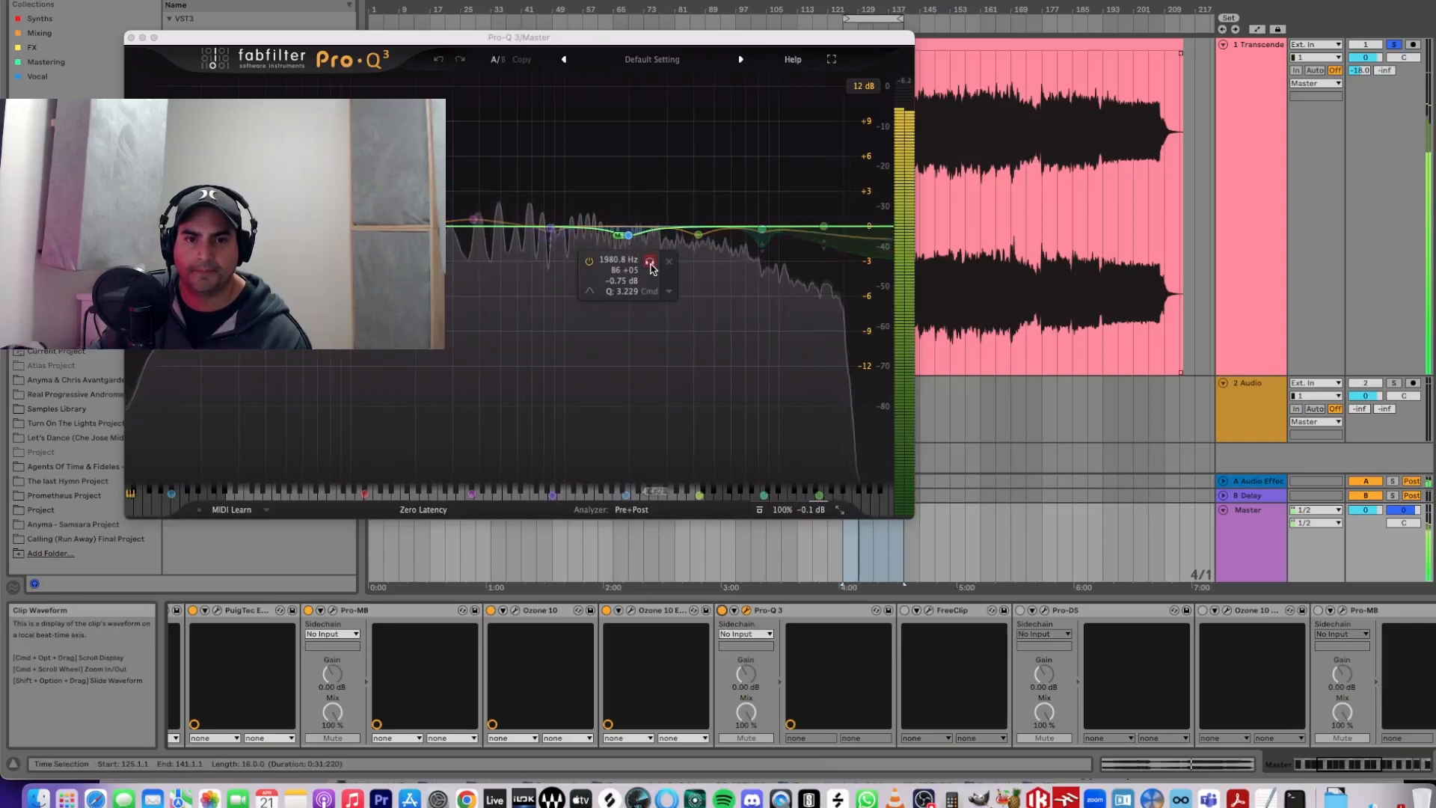
pyautogui.click(650, 261)
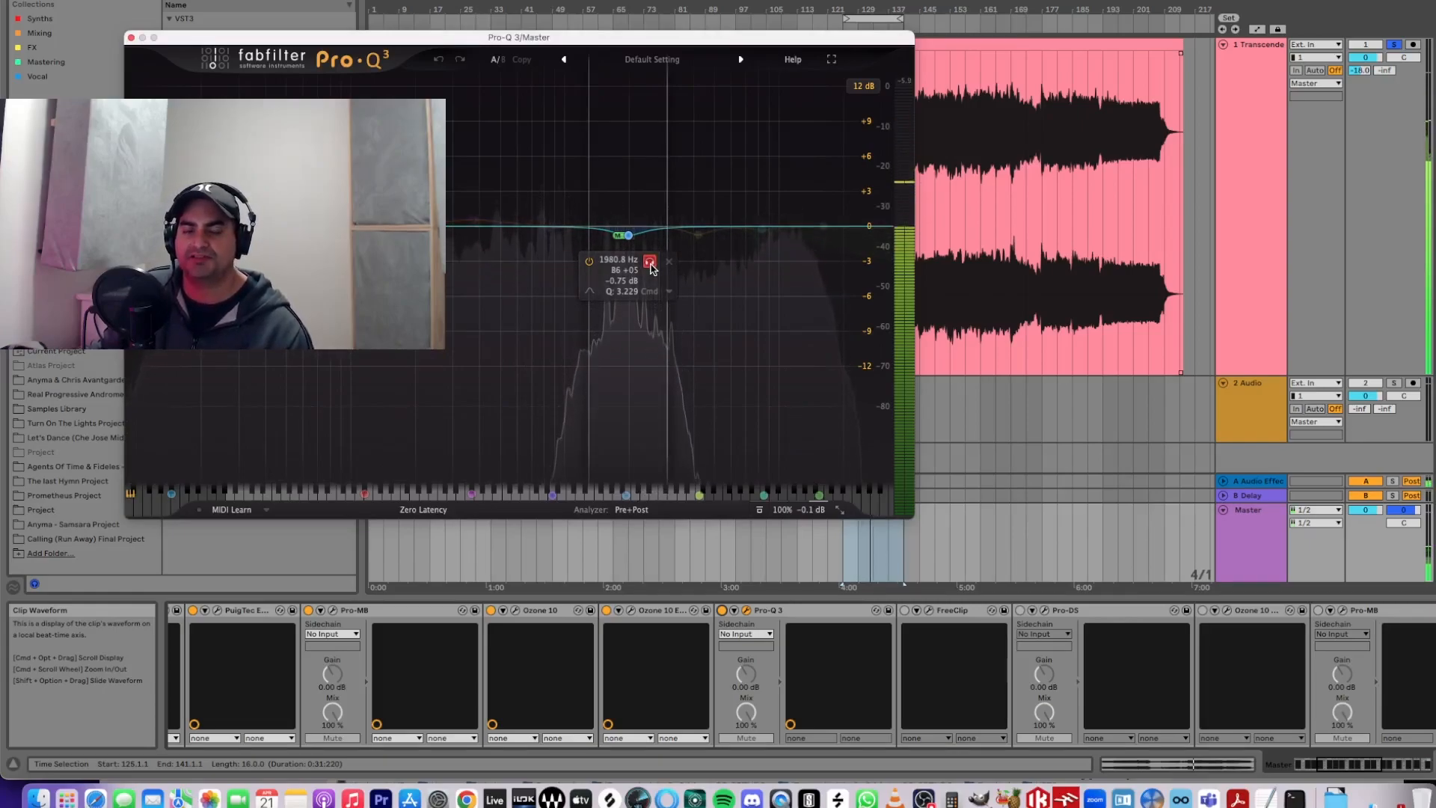
pyautogui.click(719, 260)
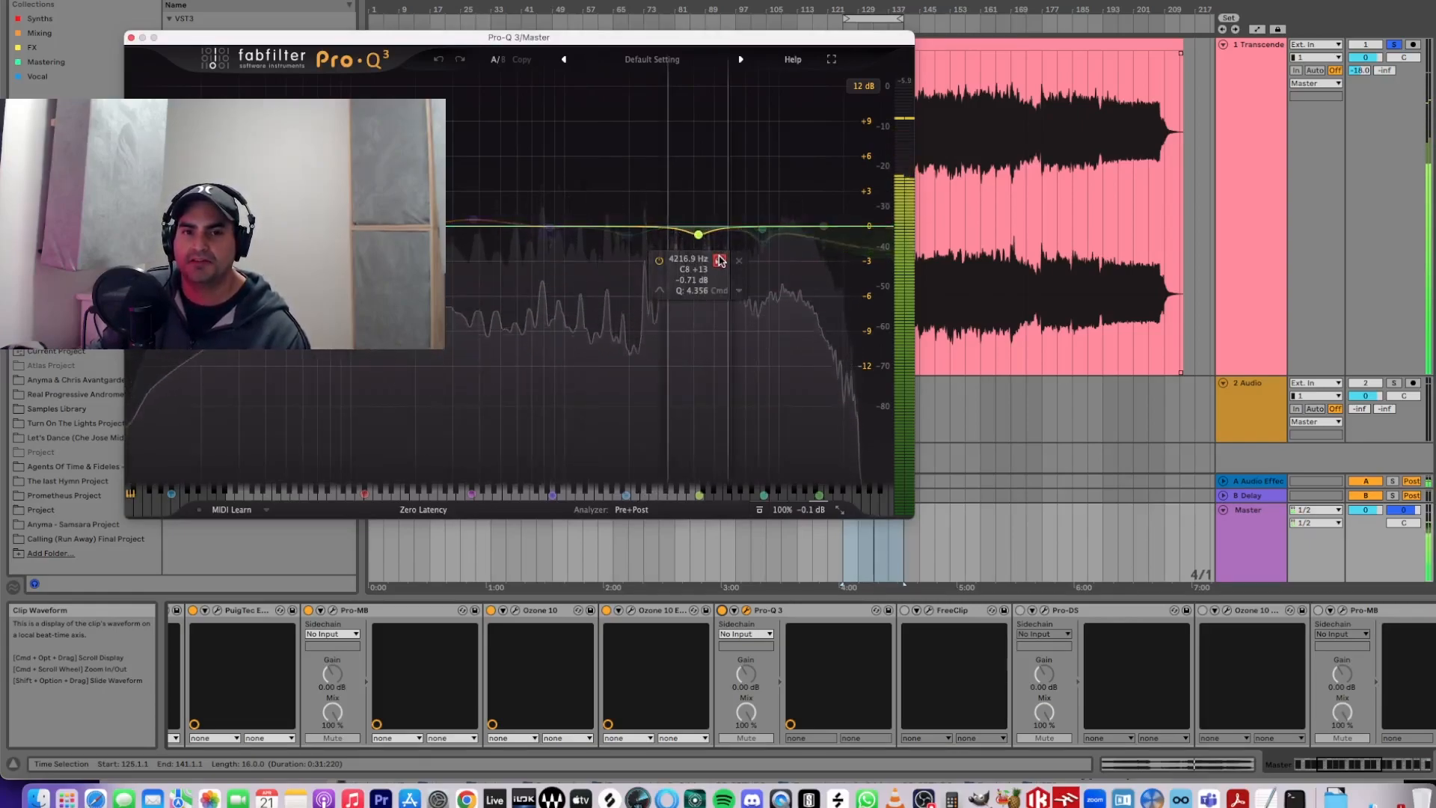
pyautogui.click(785, 281)
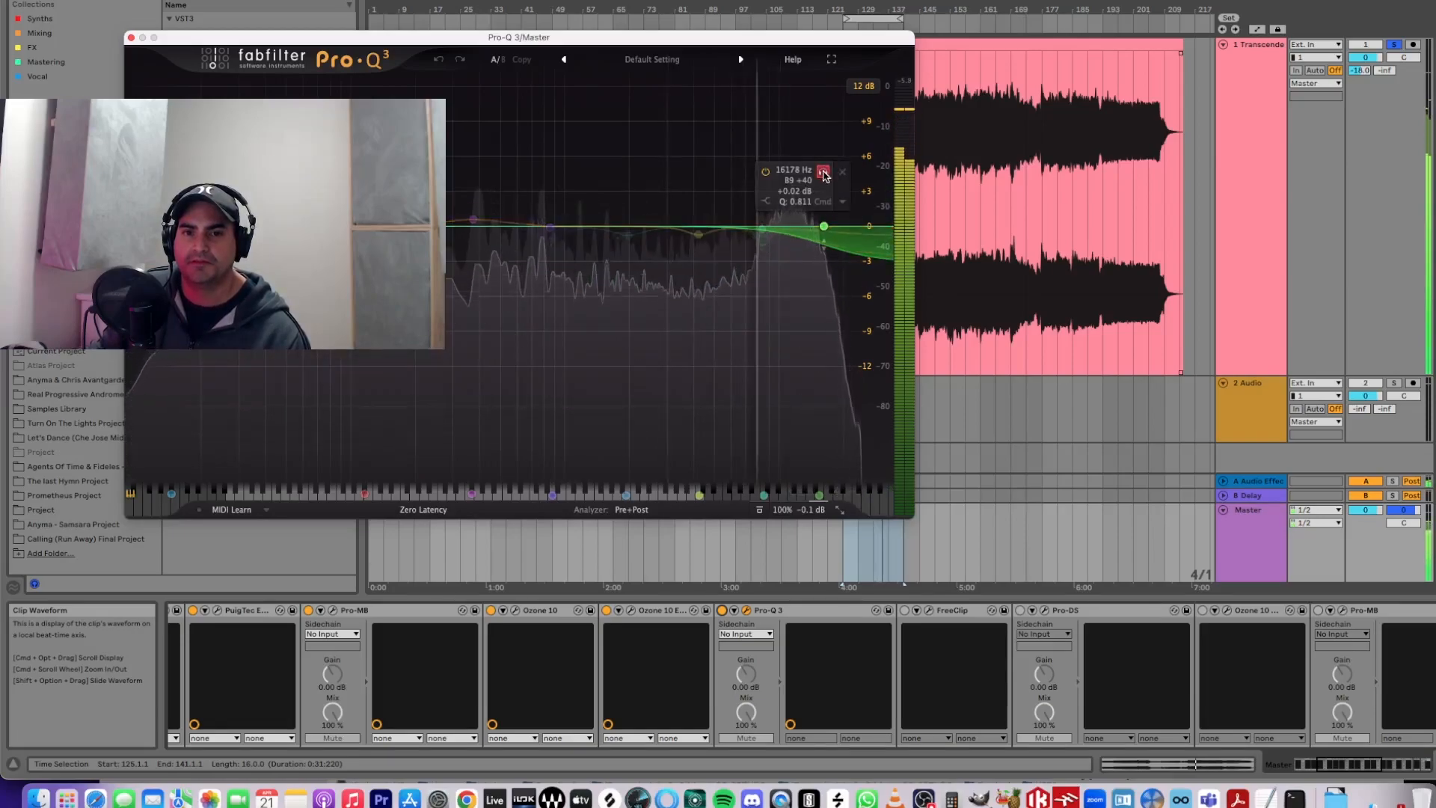
pyautogui.click(822, 172)
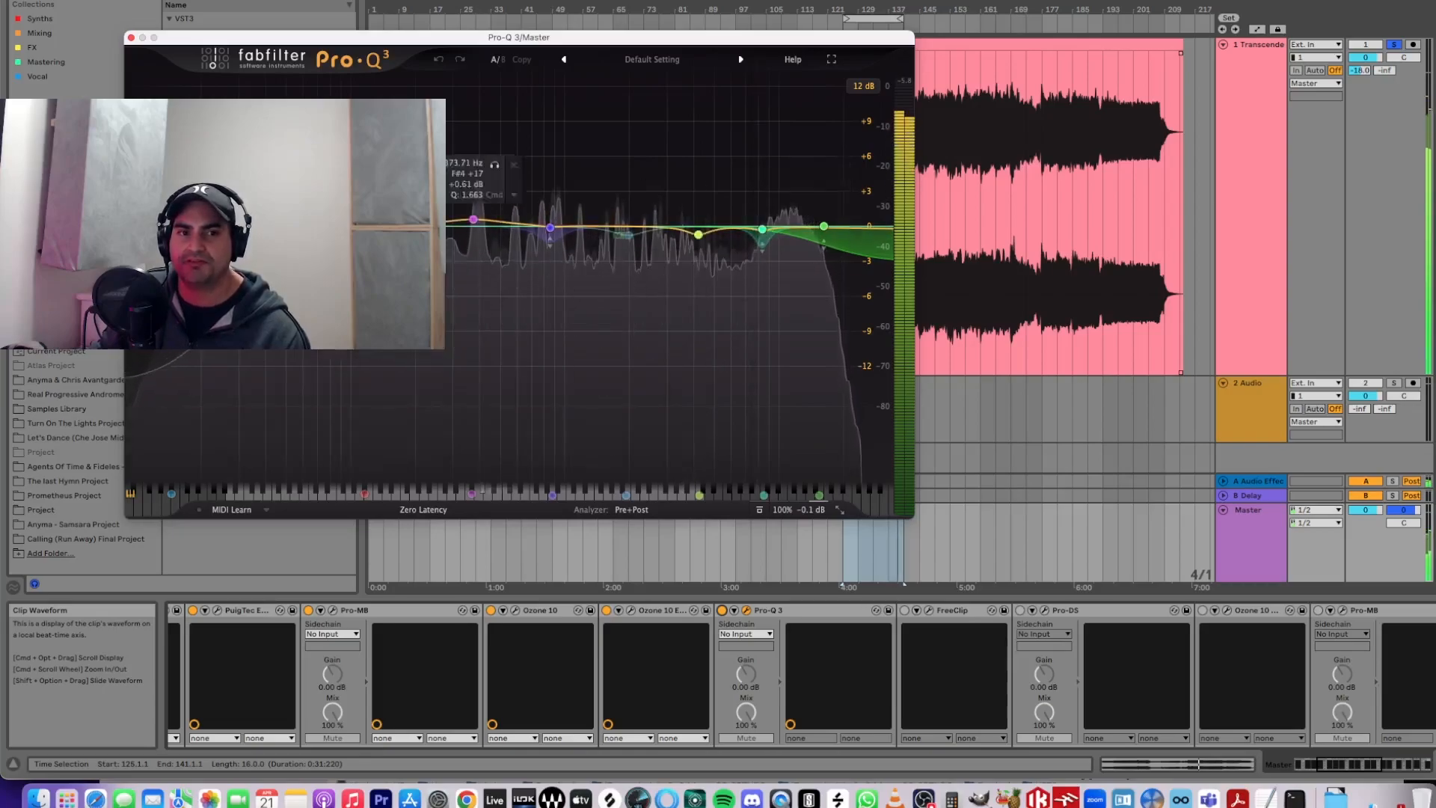
pyautogui.click(384, 269)
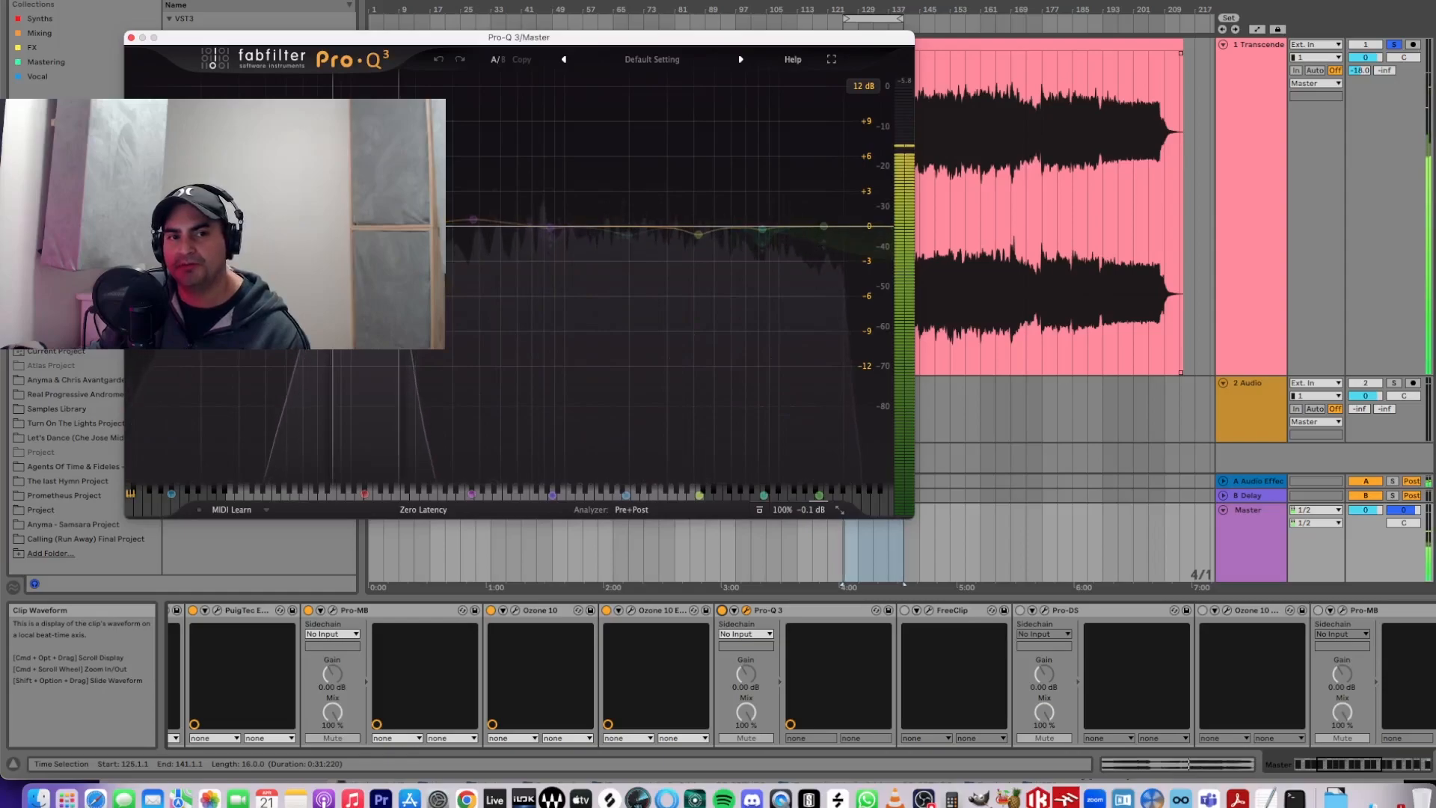
# - Close the Pro-Q 3 window and switch on the FreeClip that follows it in the master chain
pyautogui.click(130, 38)
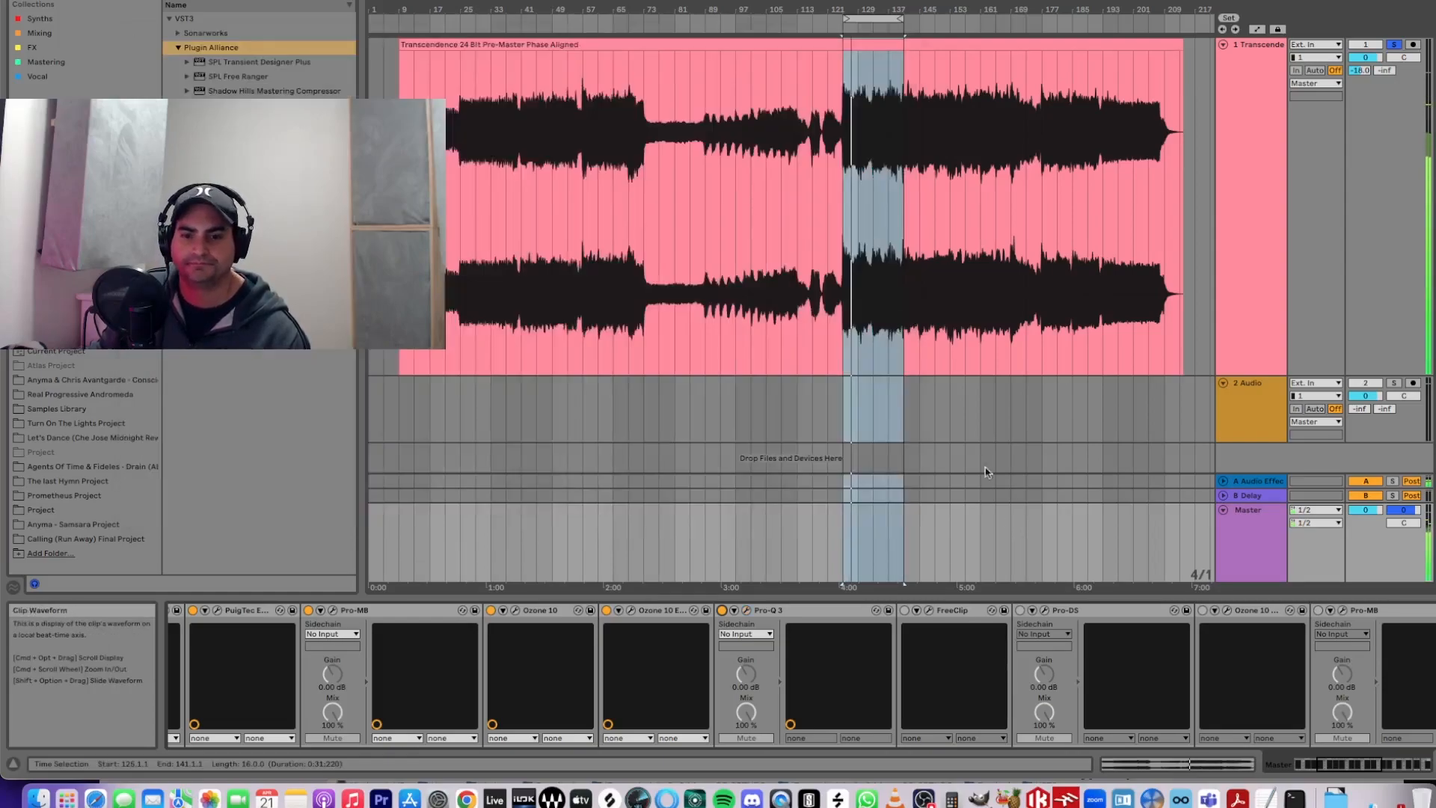
pyautogui.click(905, 612)
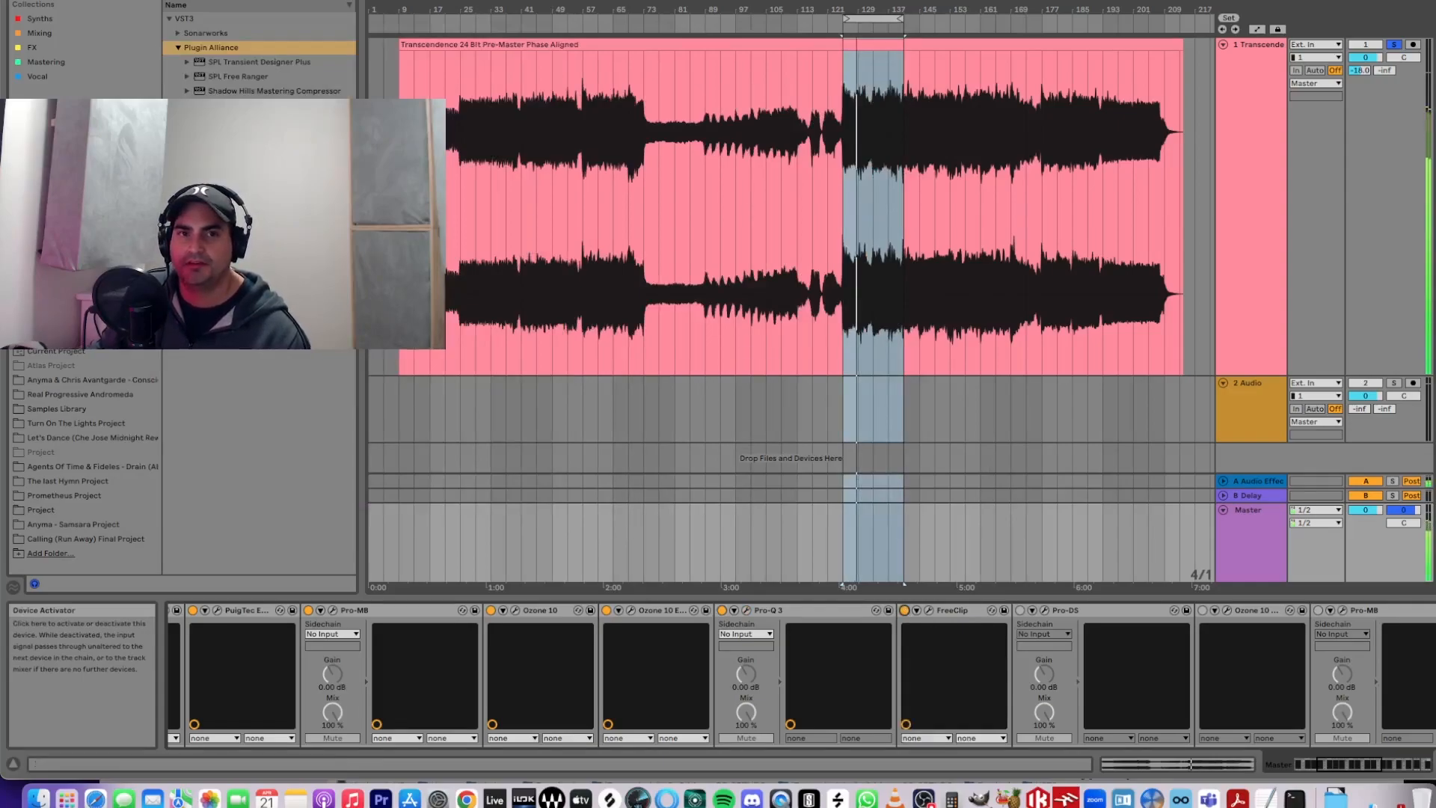
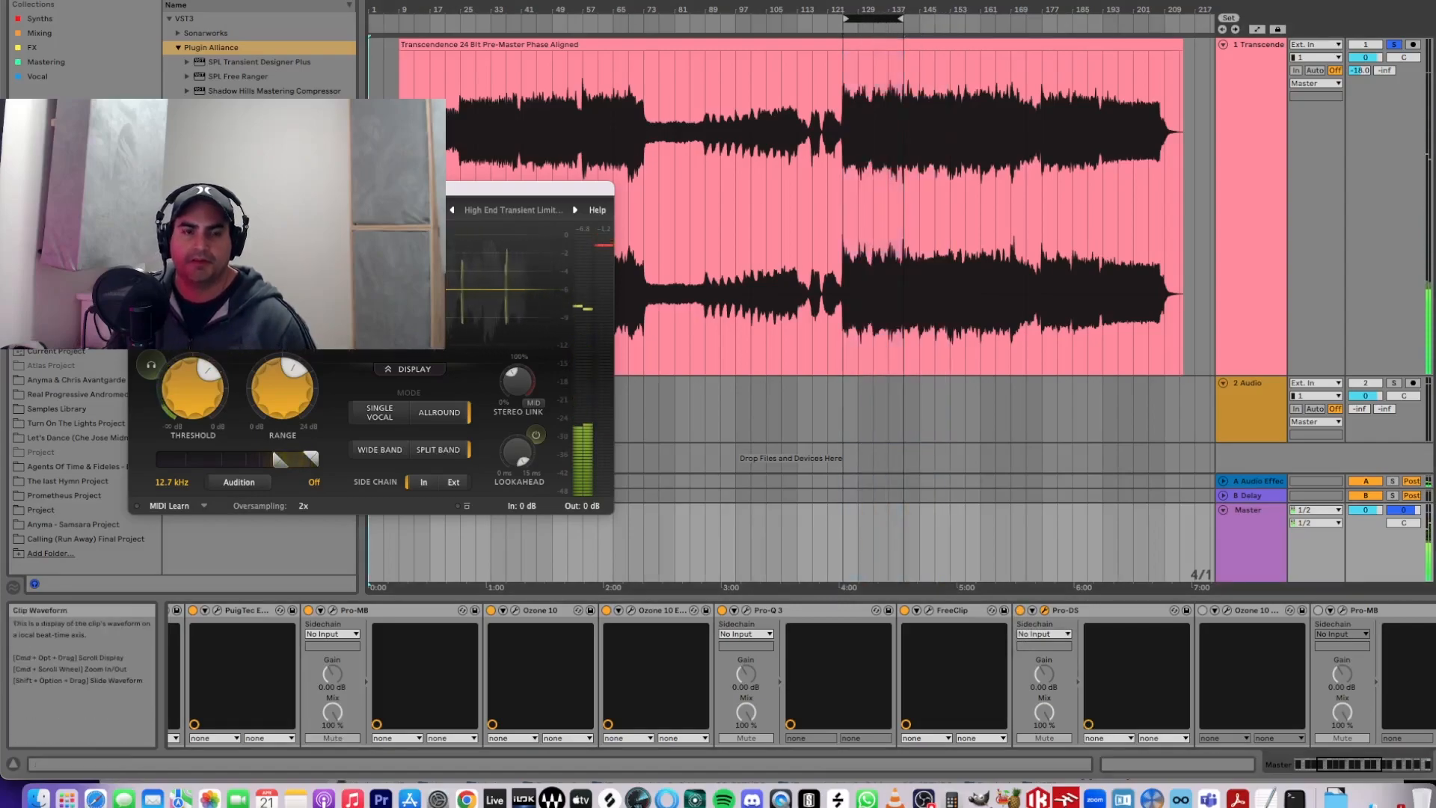
# - Close the Pro-DS window, switch on and open the Ozone 10 Maximizer that follows it, and move its window clear of the loop region
pyautogui.click(137, 189)
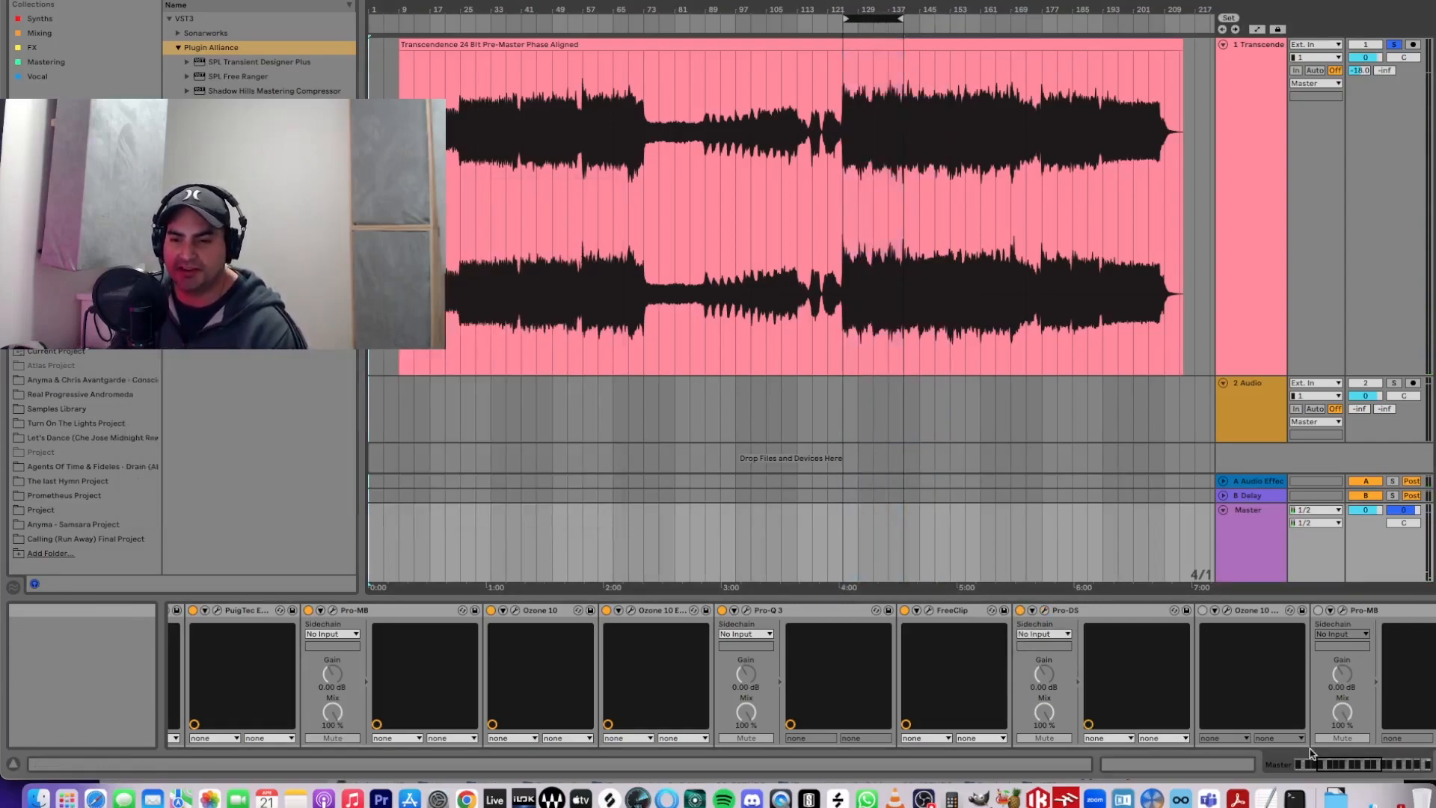
pyautogui.scroll(-5, 1365, 763)
pyautogui.scroll(-3, 1363, 770)
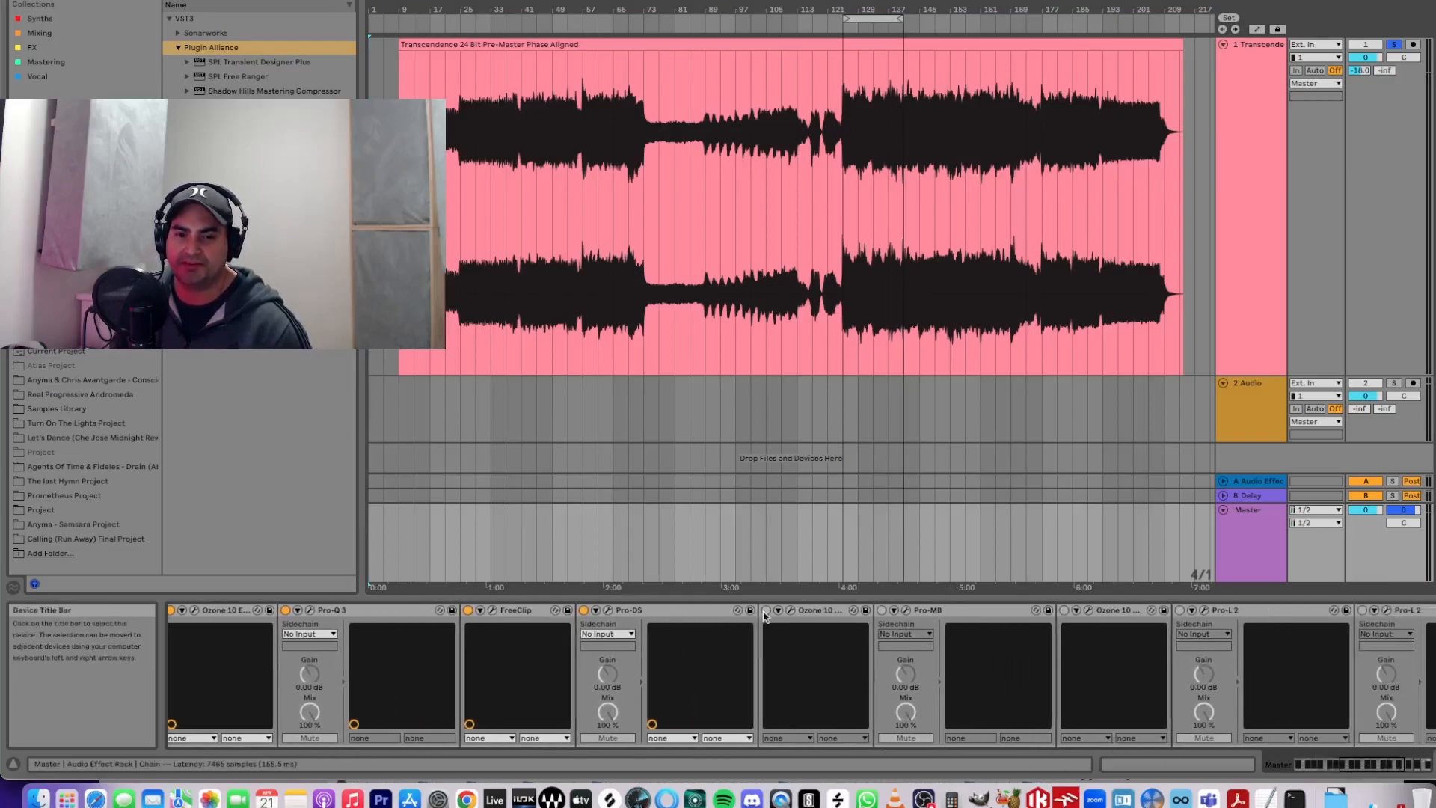
pyautogui.click(791, 610)
pyautogui.moveTo(599, 95); pyautogui.dragTo(668, 189)
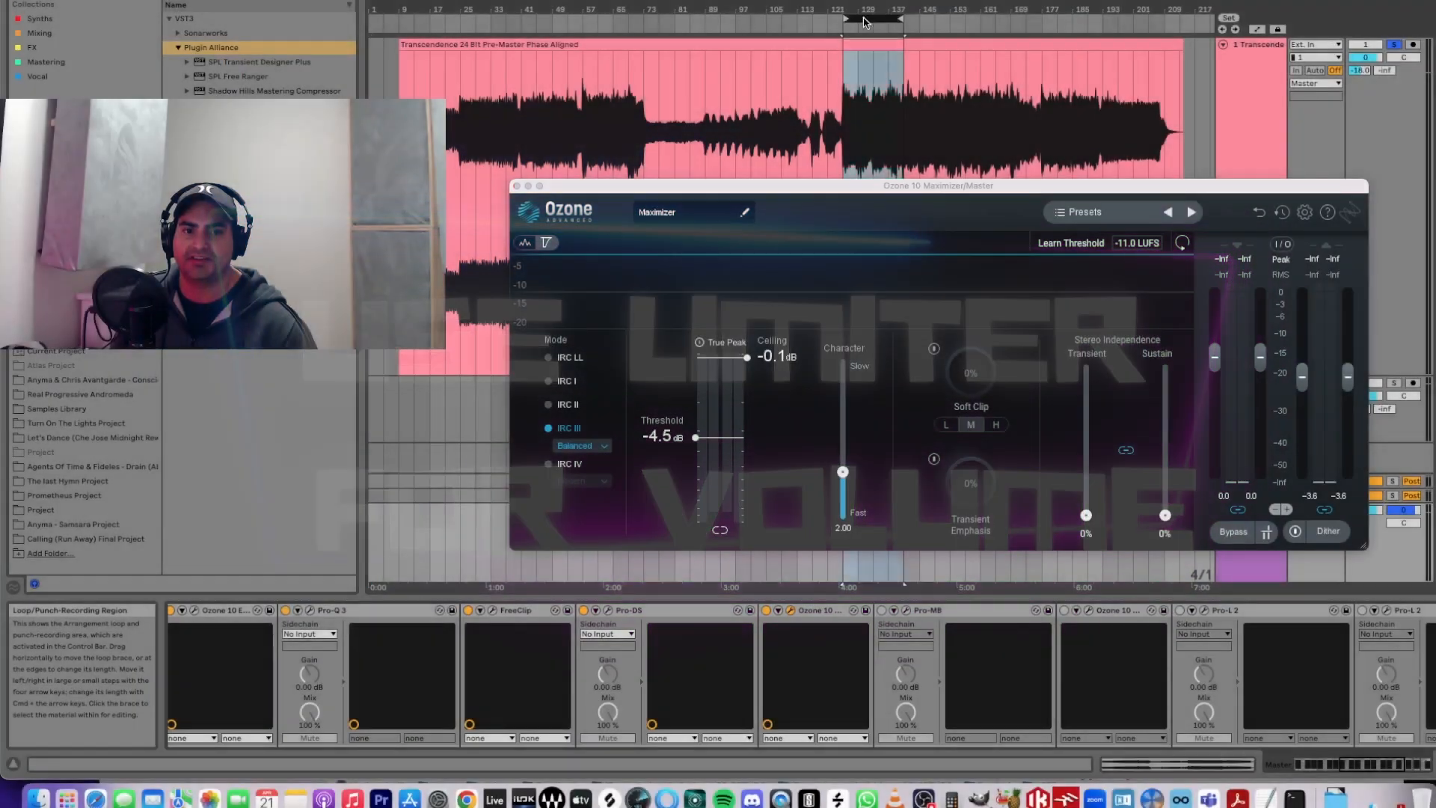
# - Review the Maximizer's IRC III style options, keeping Balanced, and move its window aside
pyautogui.click(579, 445)
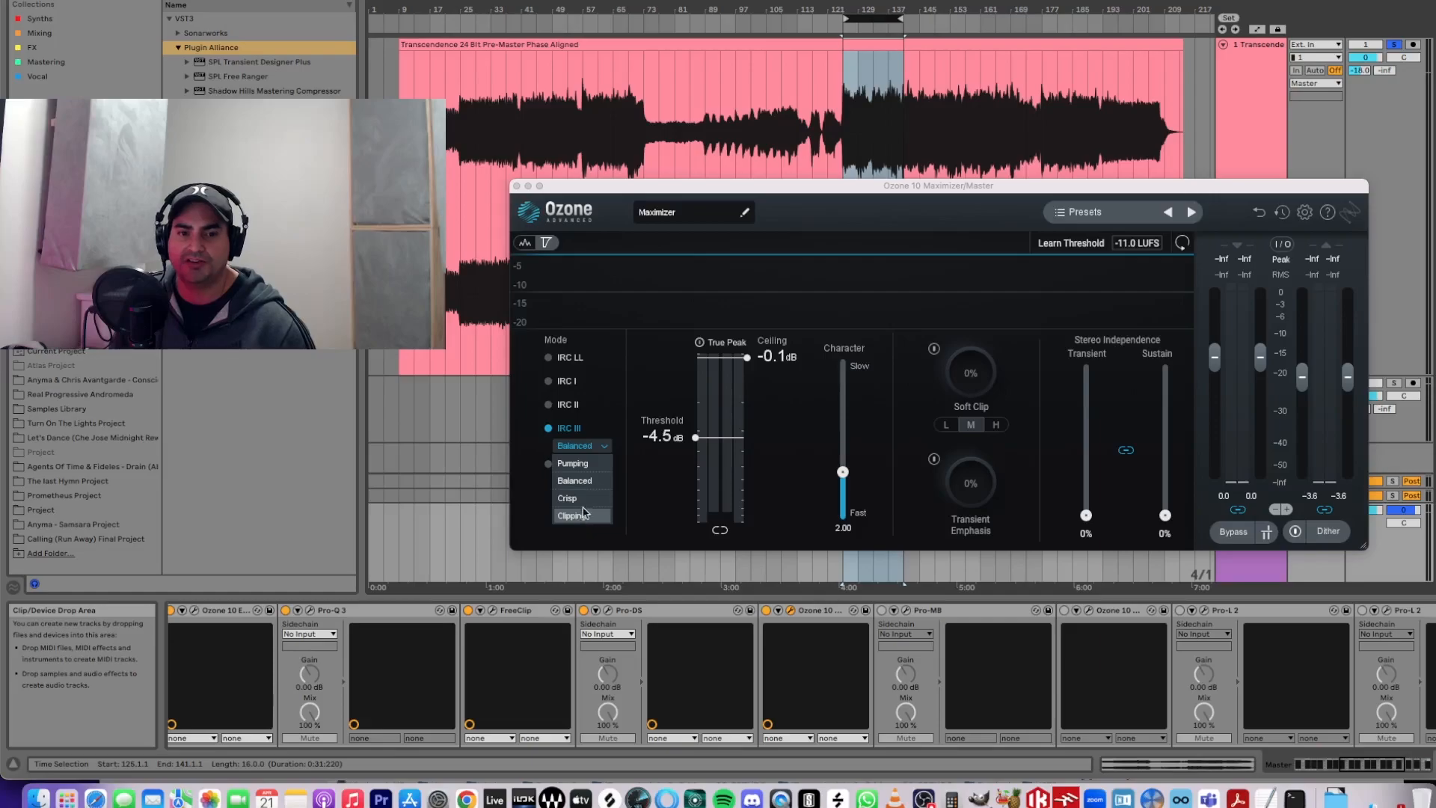
pyautogui.click(640, 393)
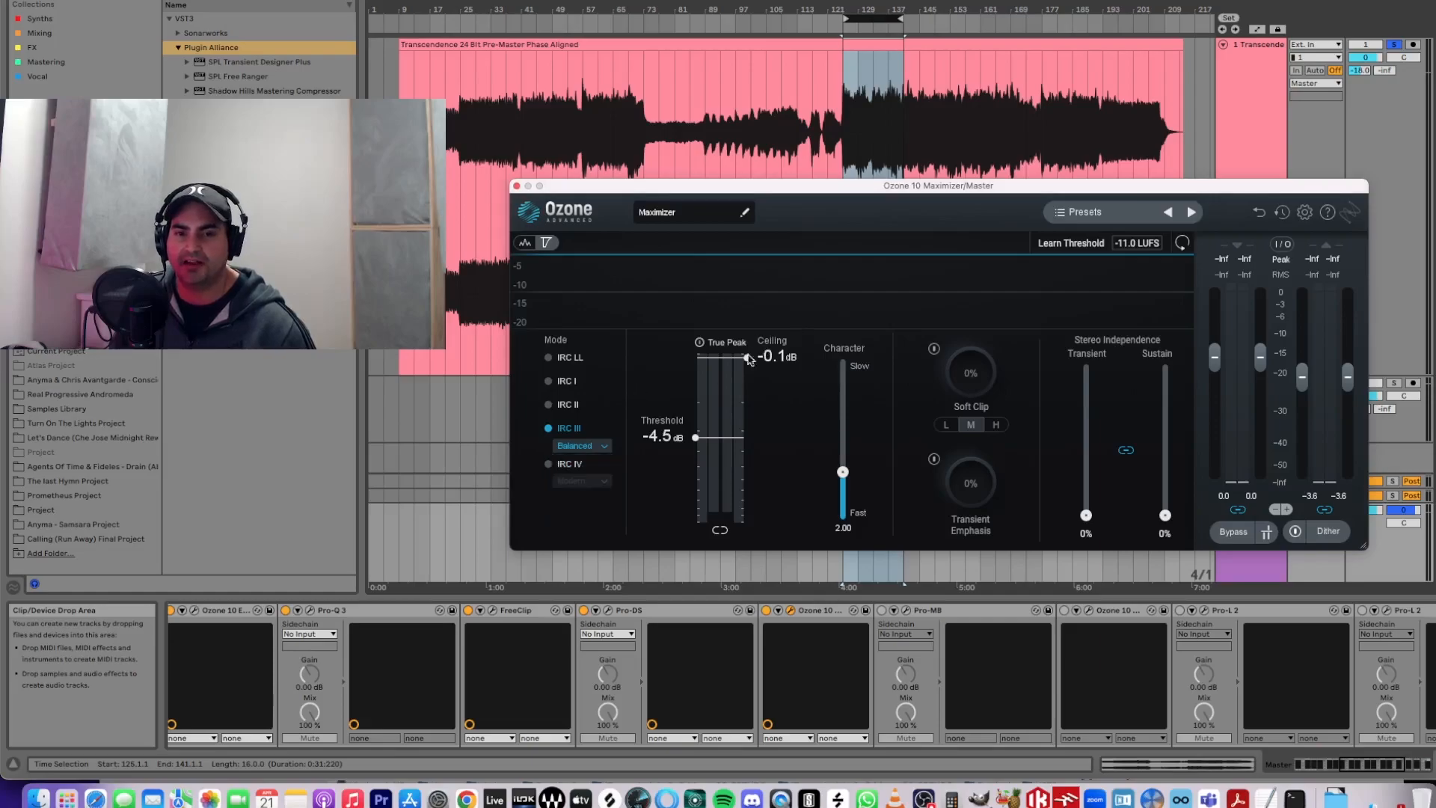
pyautogui.moveTo(880, 193); pyautogui.dragTo(495, 192)
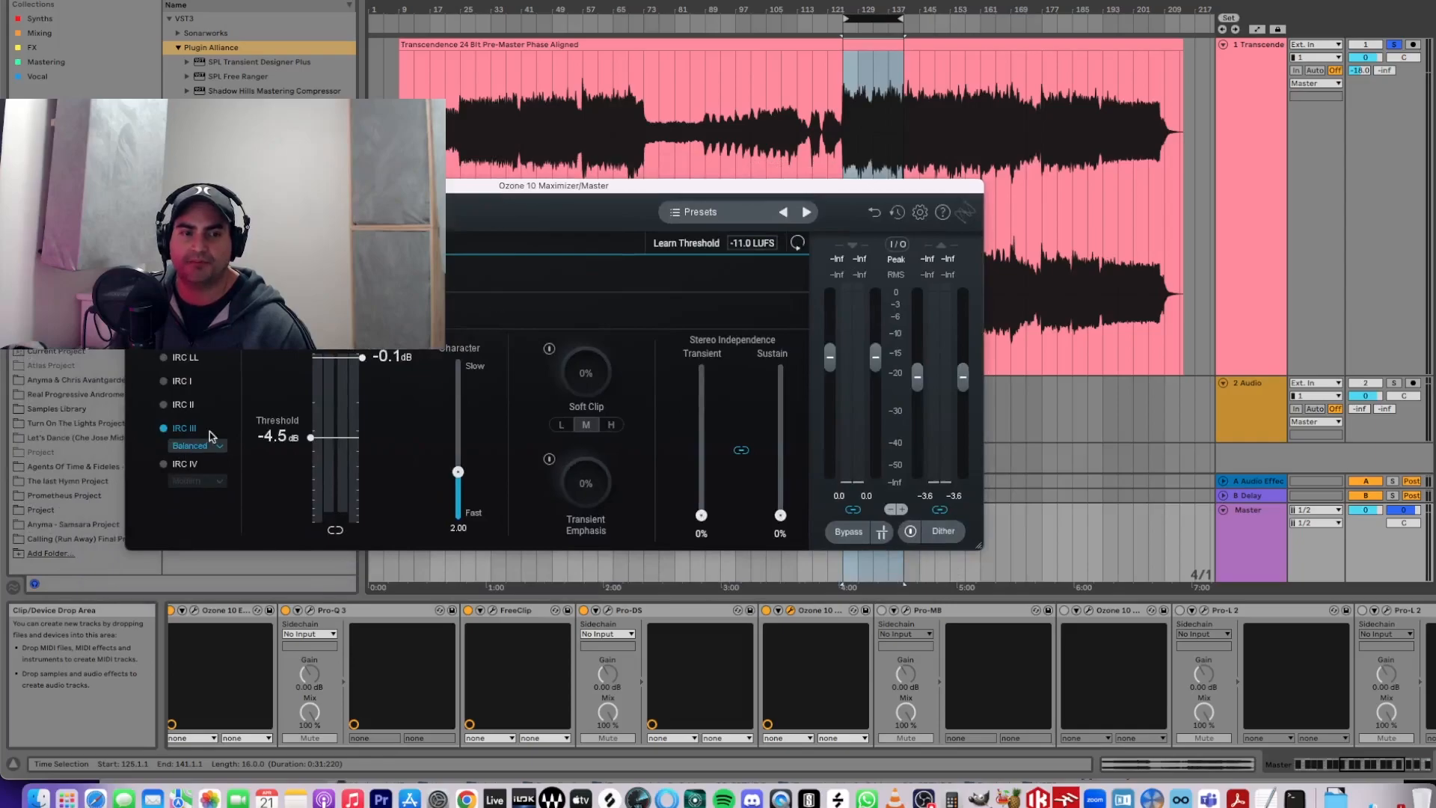
# - Play the loop and compare it with the Ozone 10 Maximizer bypassed and active, leaving it on
pyautogui.press('space')
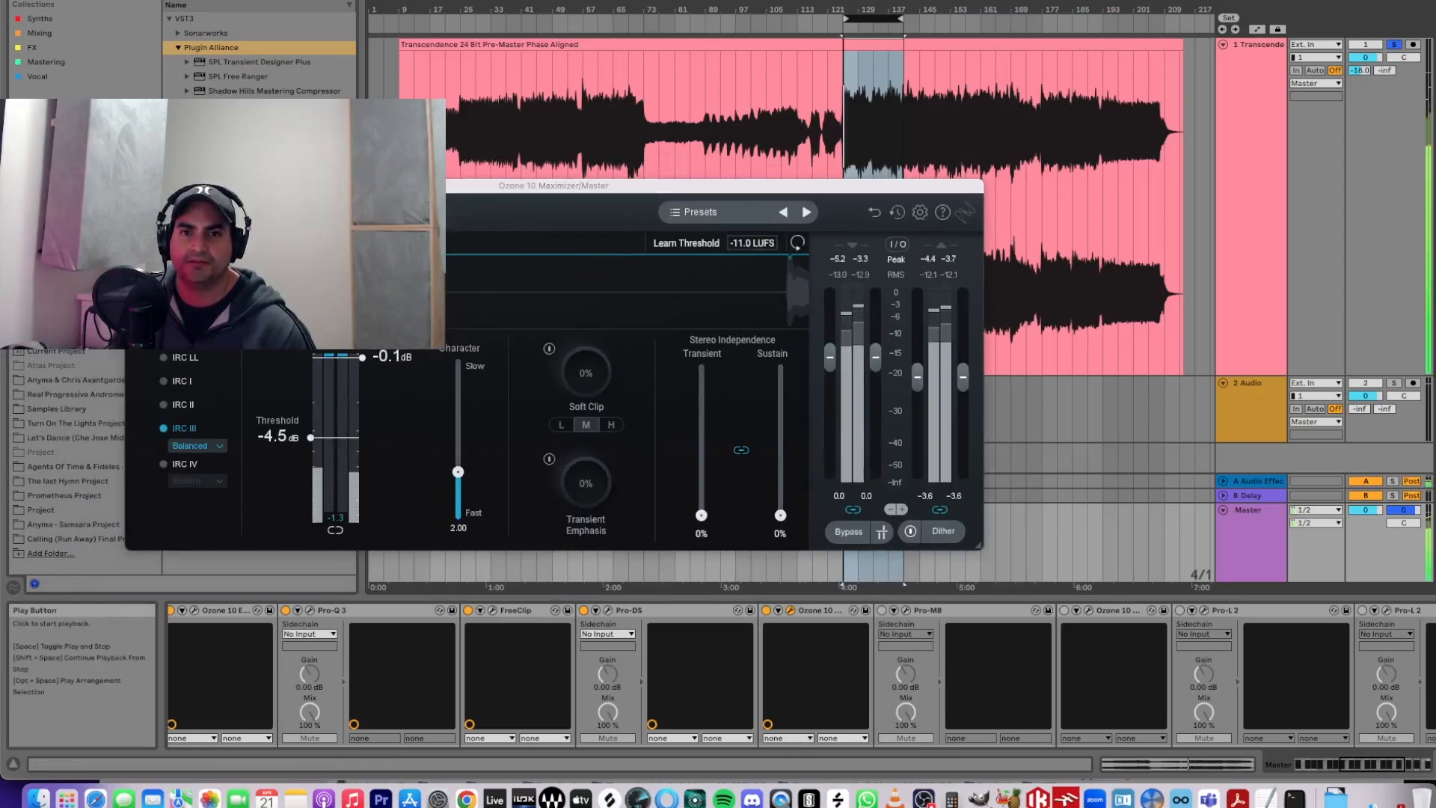
pyautogui.click(765, 611)
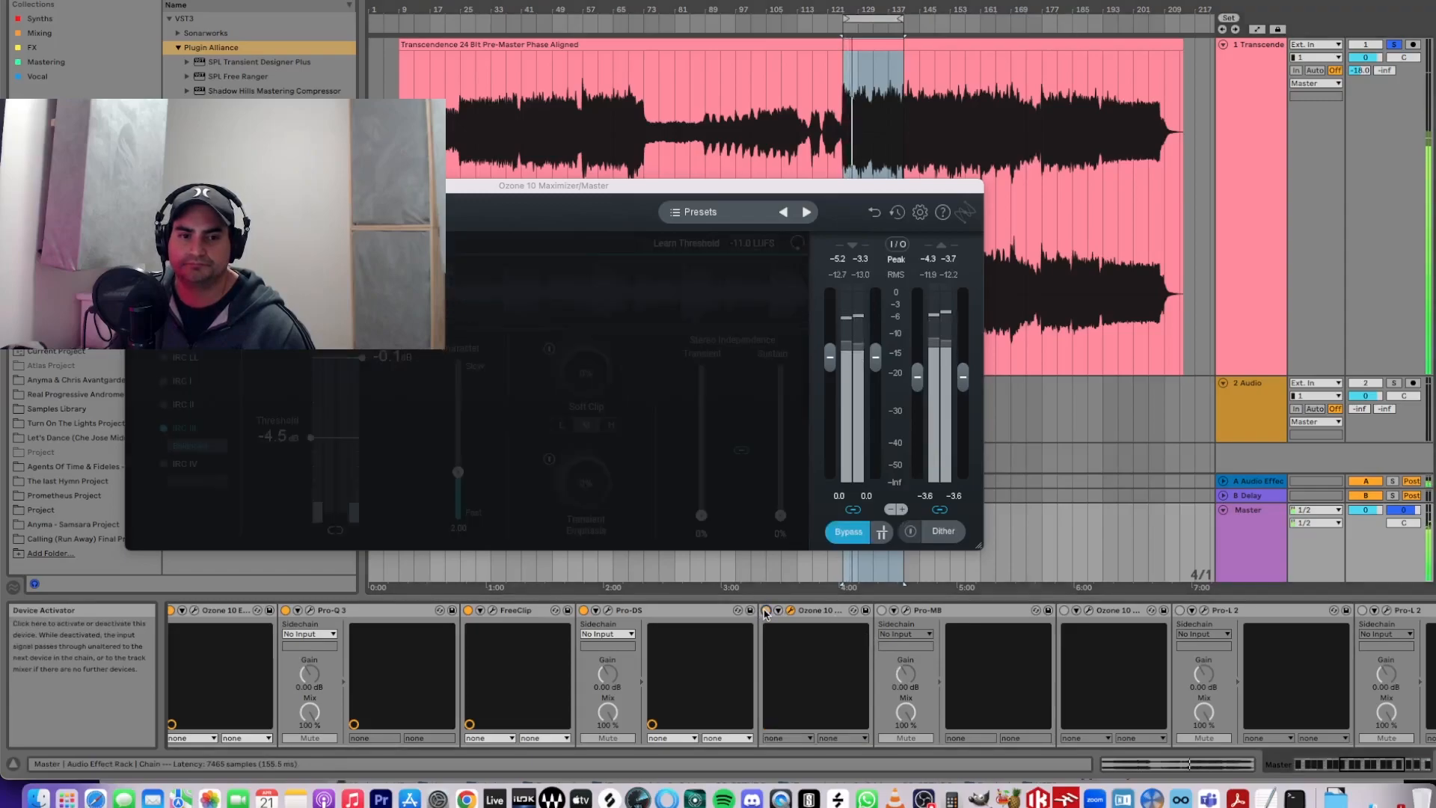
pyautogui.click(765, 611)
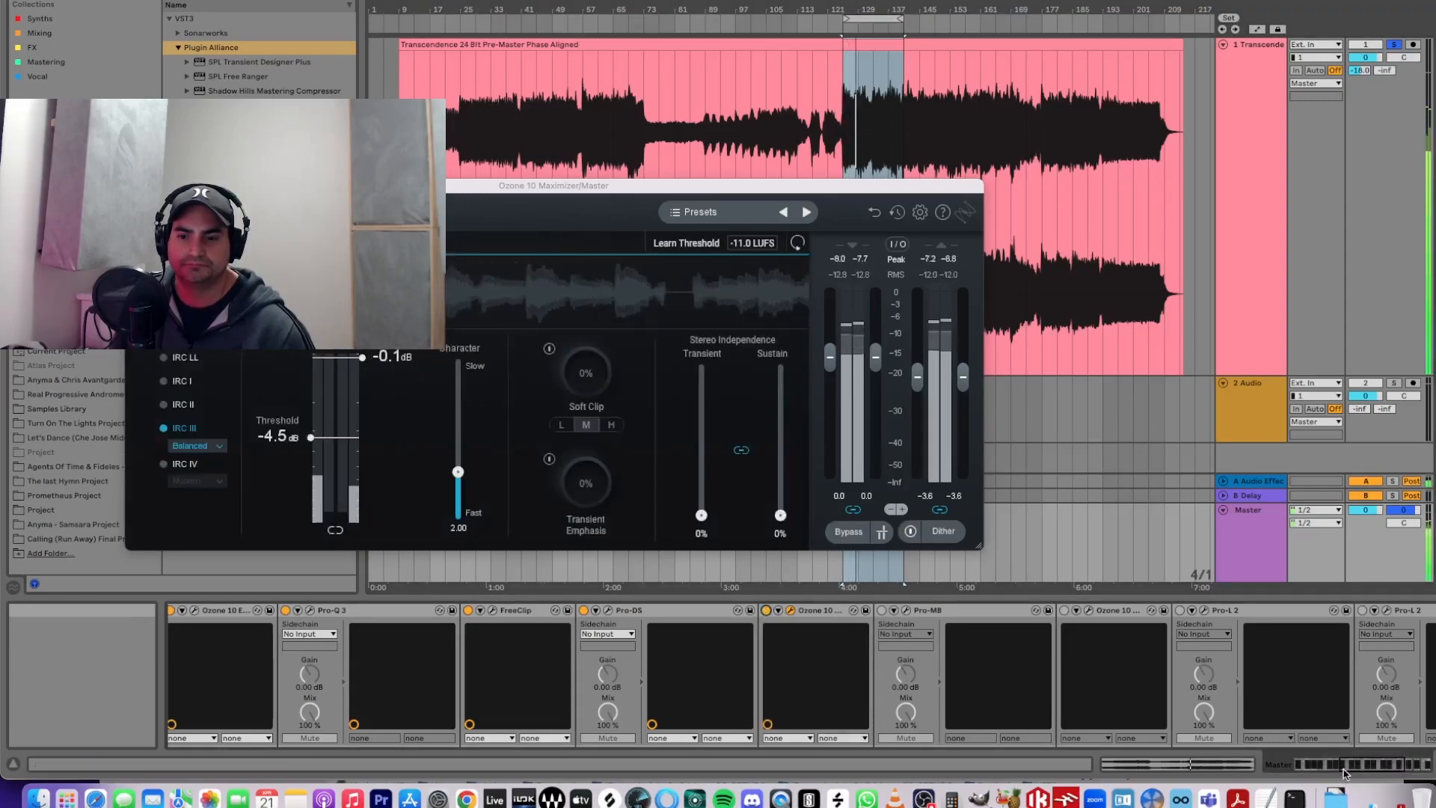
# - Open Insight 2 at the end of the master chain without changing its layout, stop playback and close the Maximizer window
pyautogui.click(1361, 764)
pyautogui.click(1362, 766)
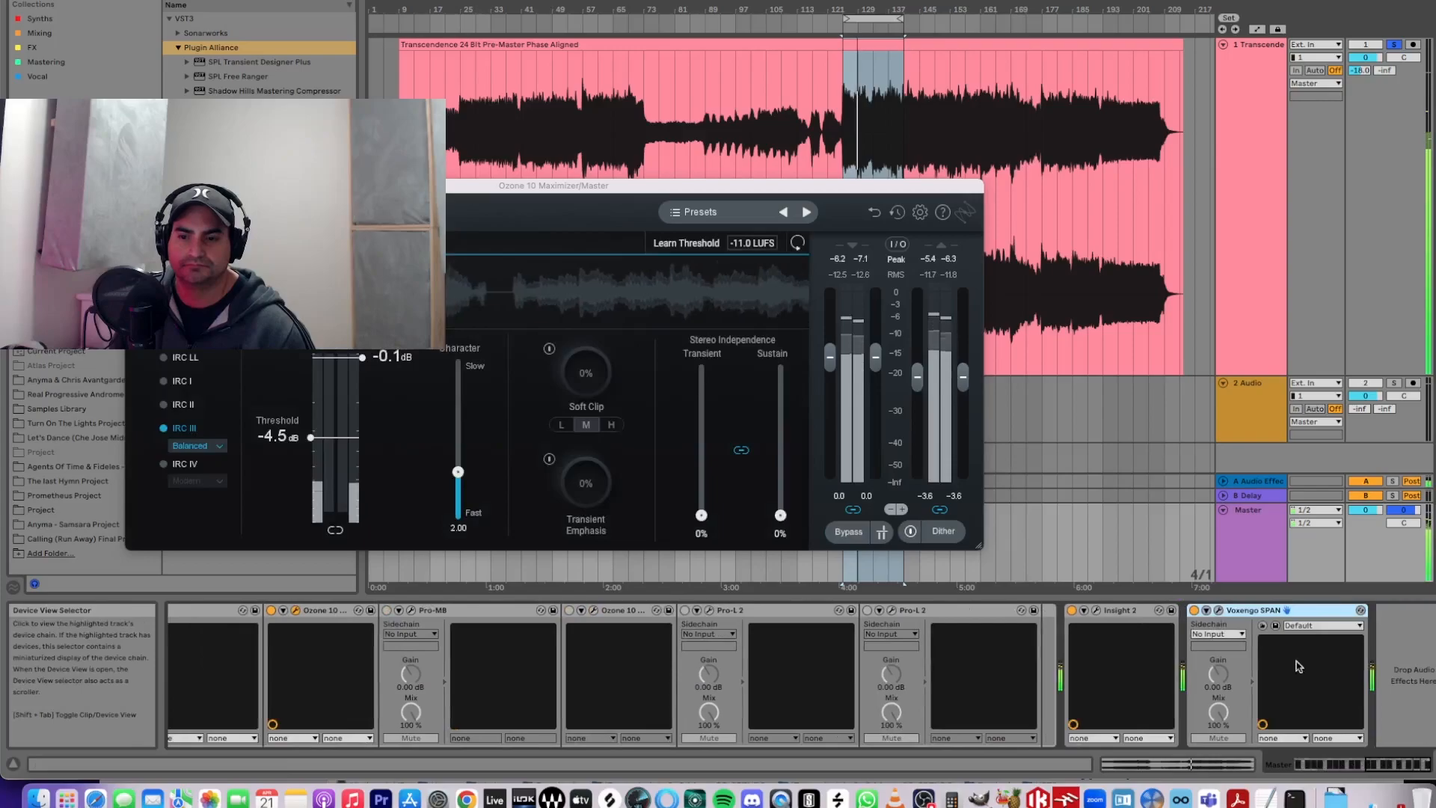
pyautogui.click(1096, 611)
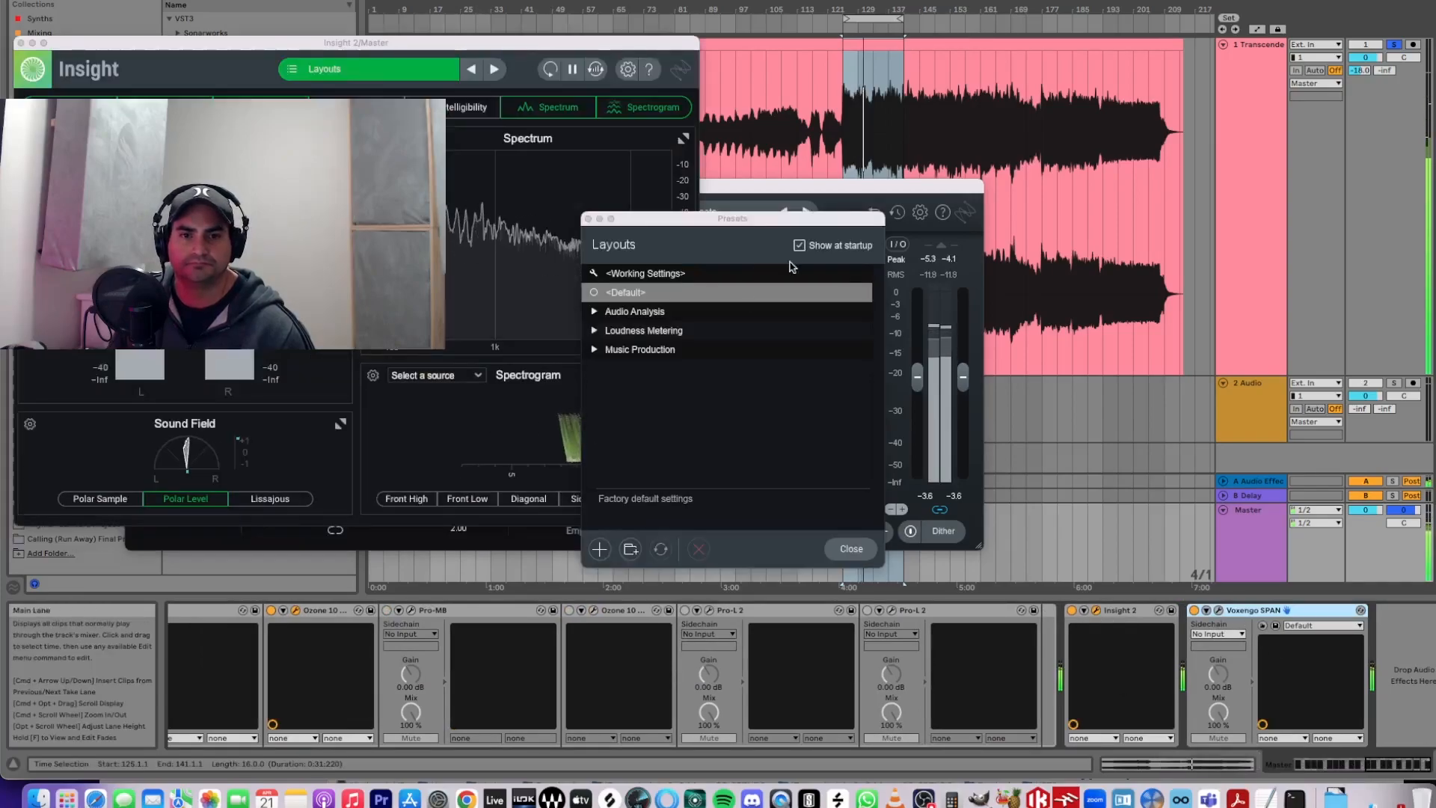
pyautogui.click(848, 552)
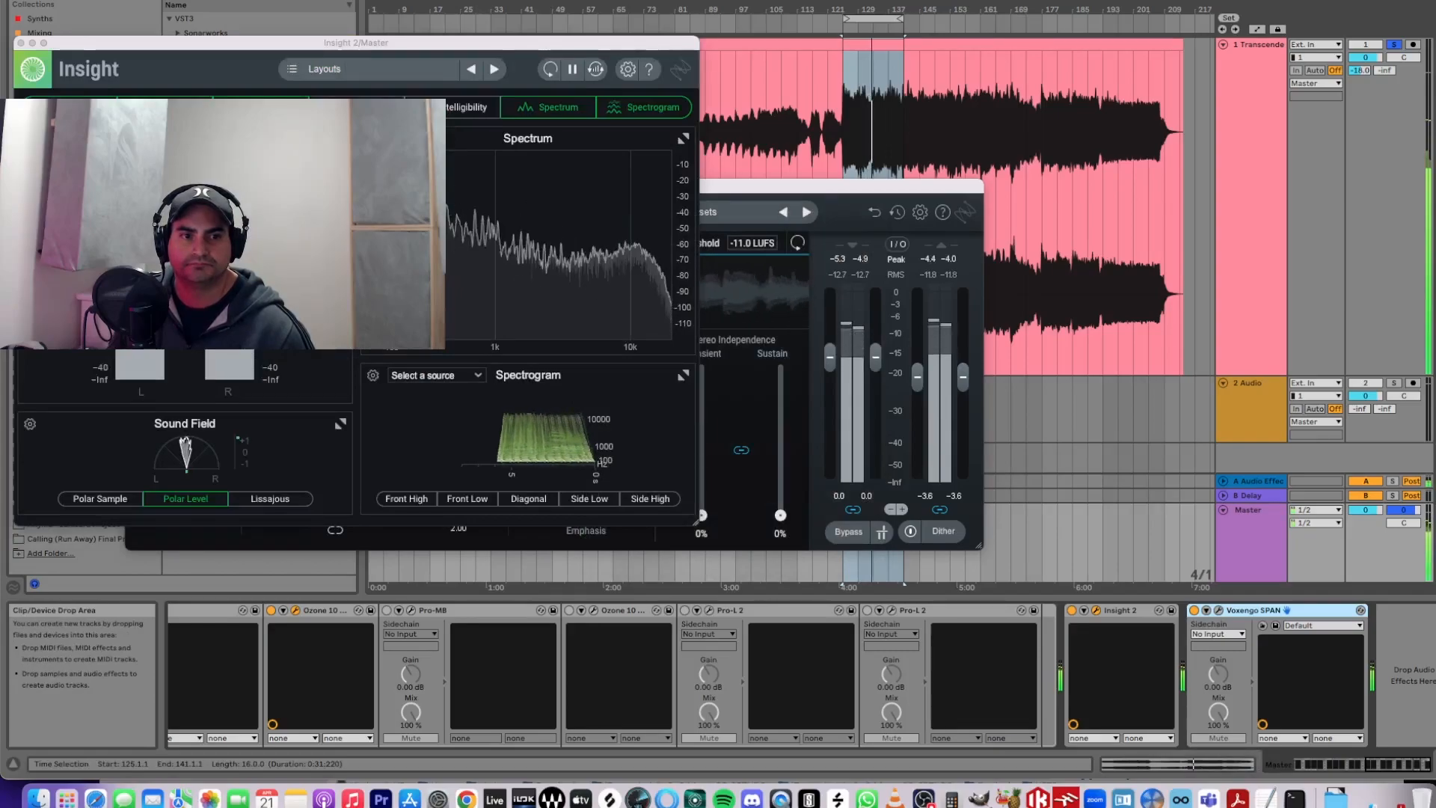
pyautogui.press('space')
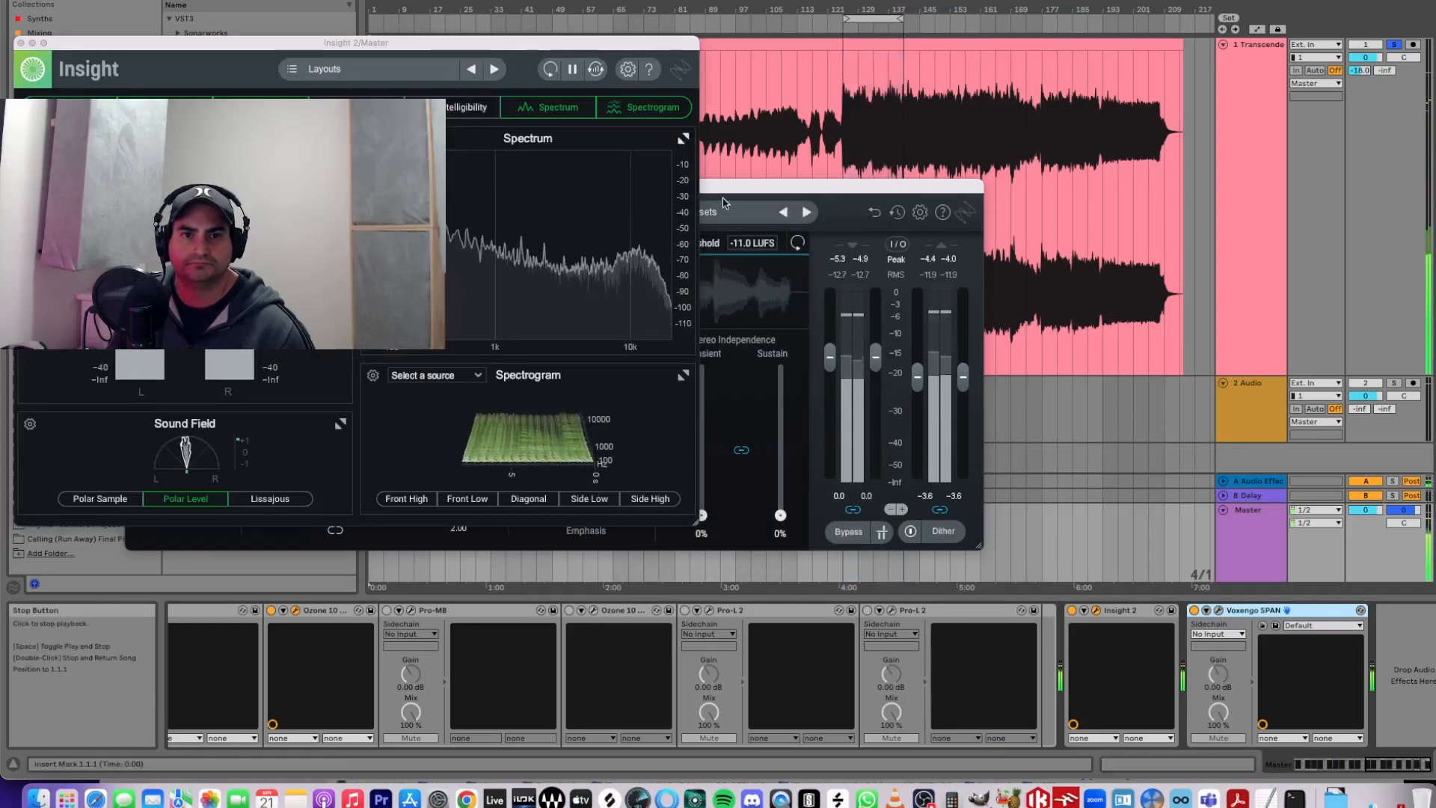
pyautogui.press('super+w')
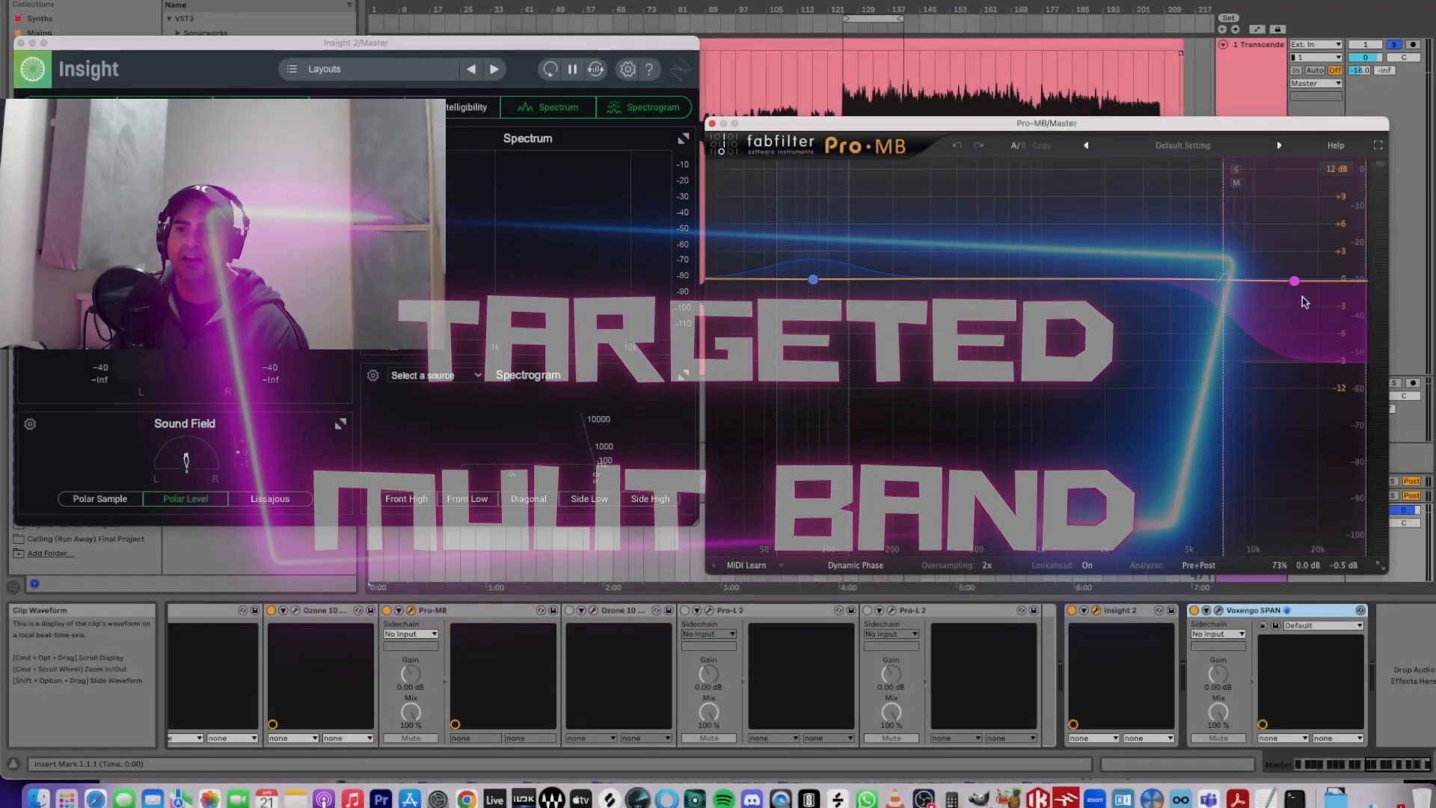
# - Move the Pro-MB window up beside Insight 2 and solo its low band around 84 Hz
pyautogui.moveTo(1296, 282)
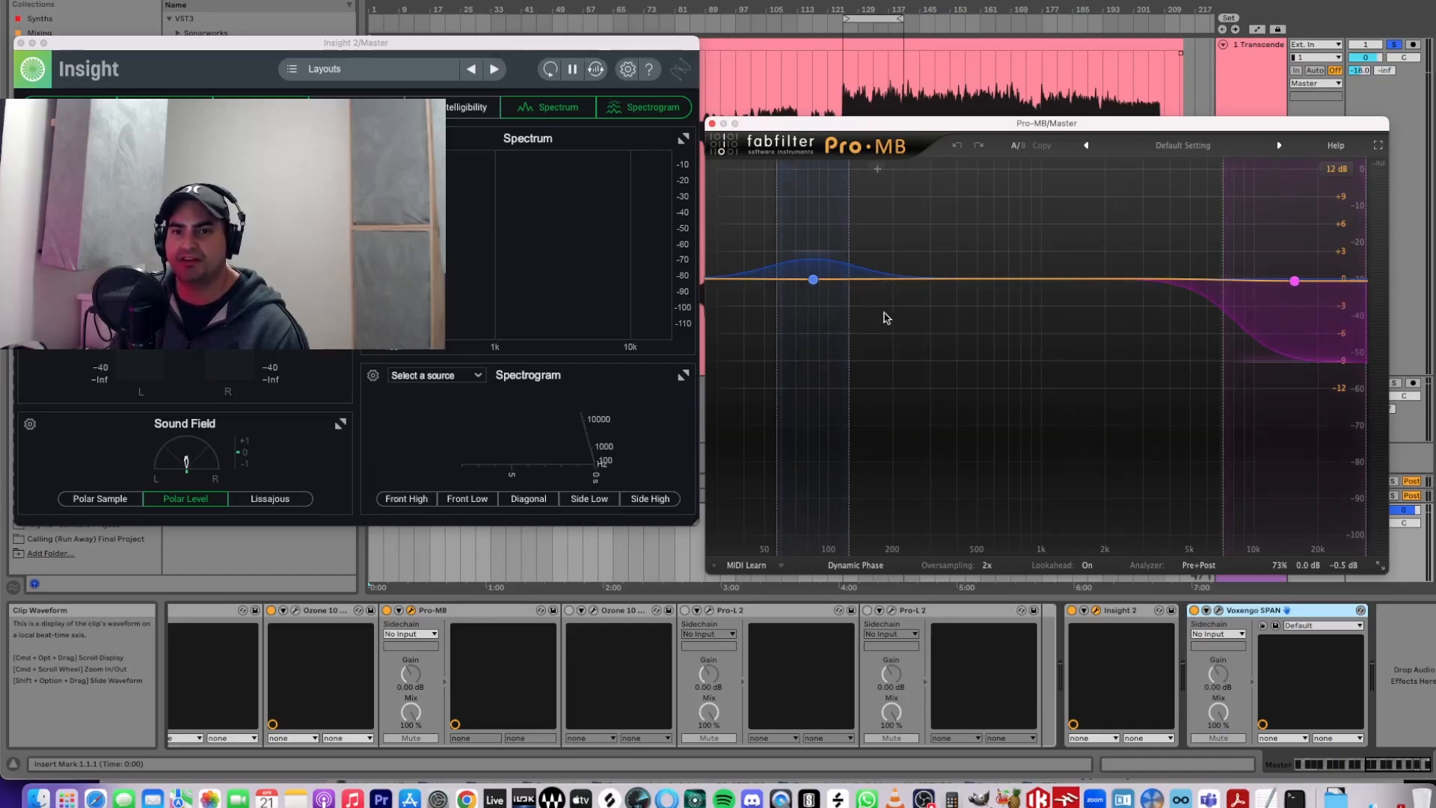
pyautogui.moveTo(1256, 363)
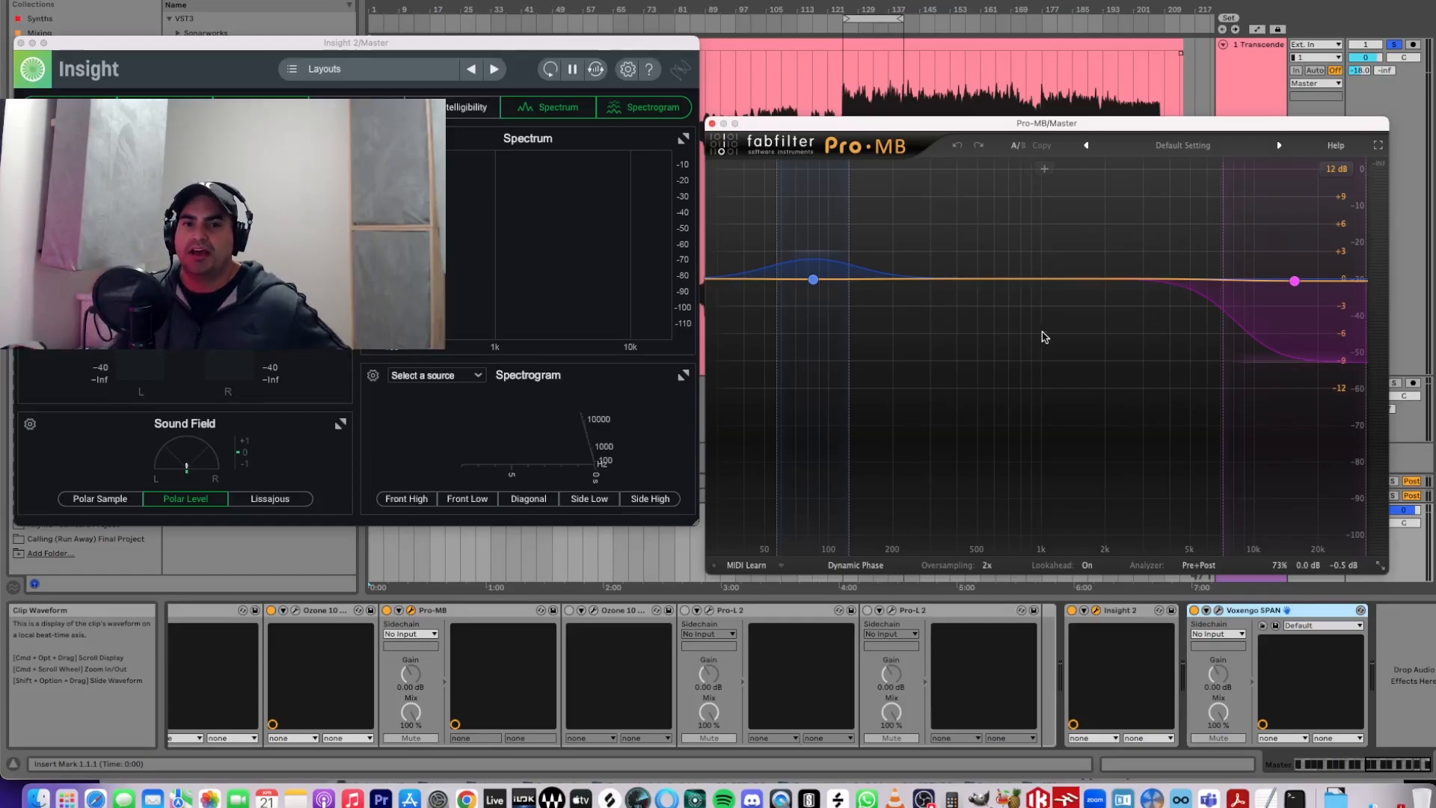
pyautogui.moveTo(813, 278)
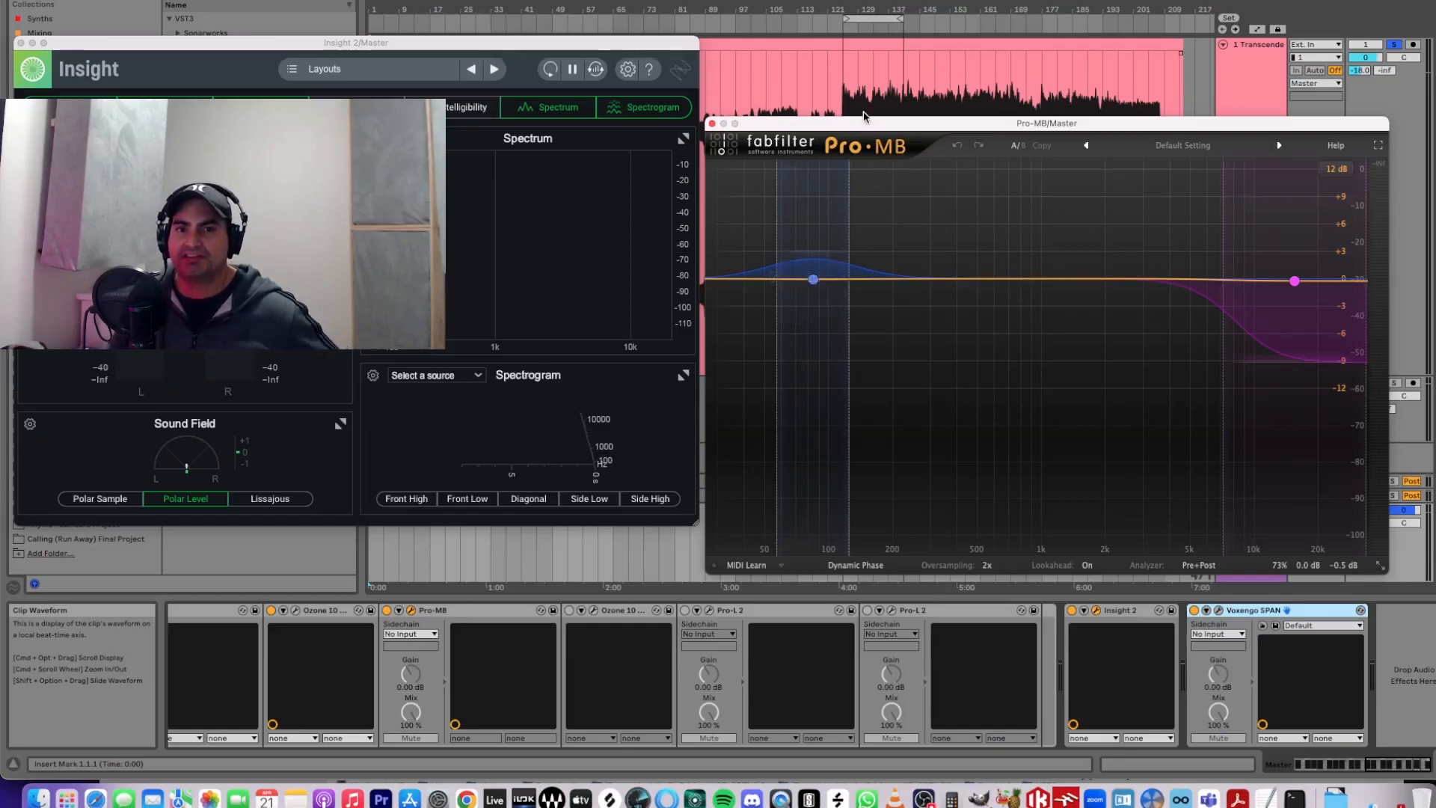
pyautogui.moveTo(864, 127); pyautogui.dragTo(859, 81)
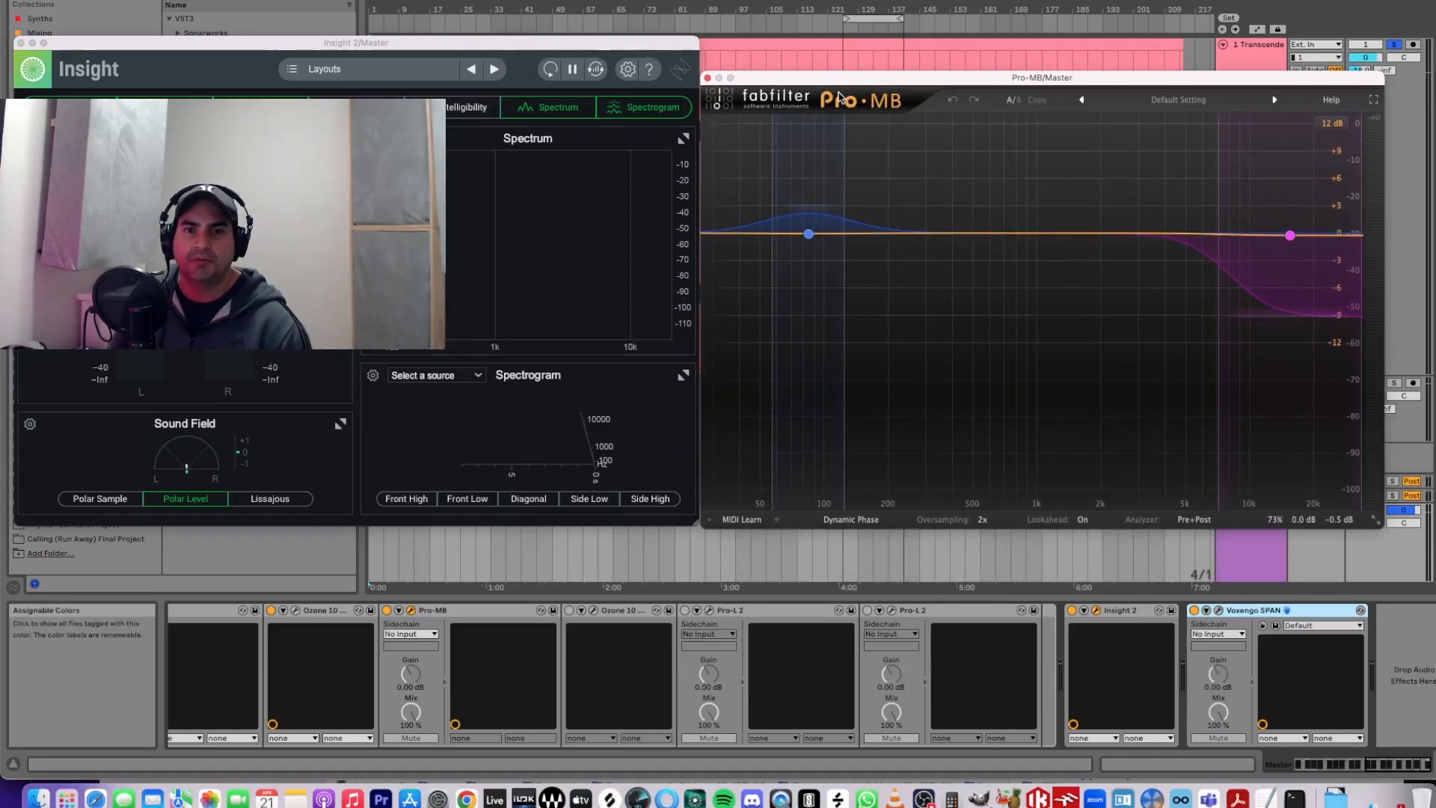
pyautogui.moveTo(809, 296)
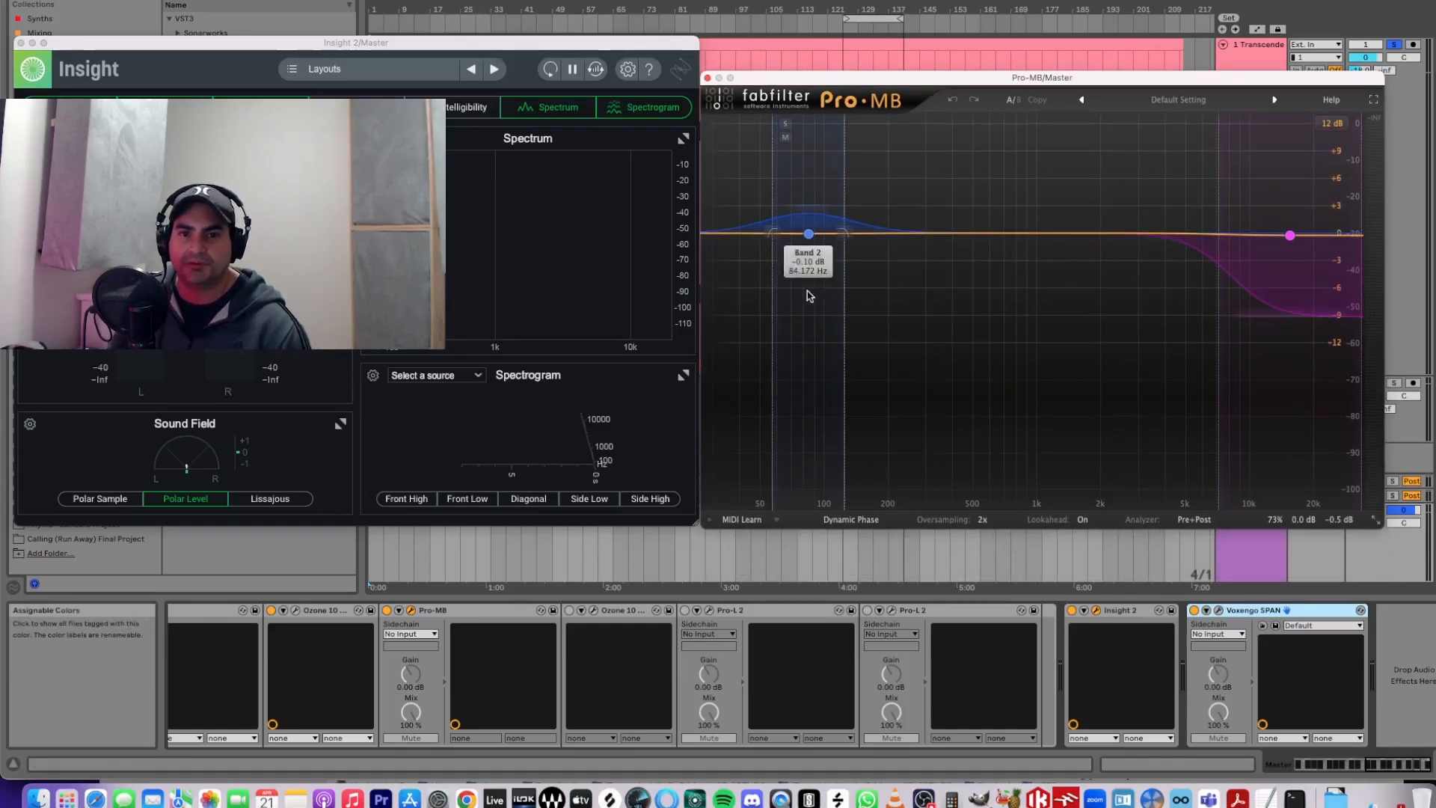
pyautogui.click(785, 123)
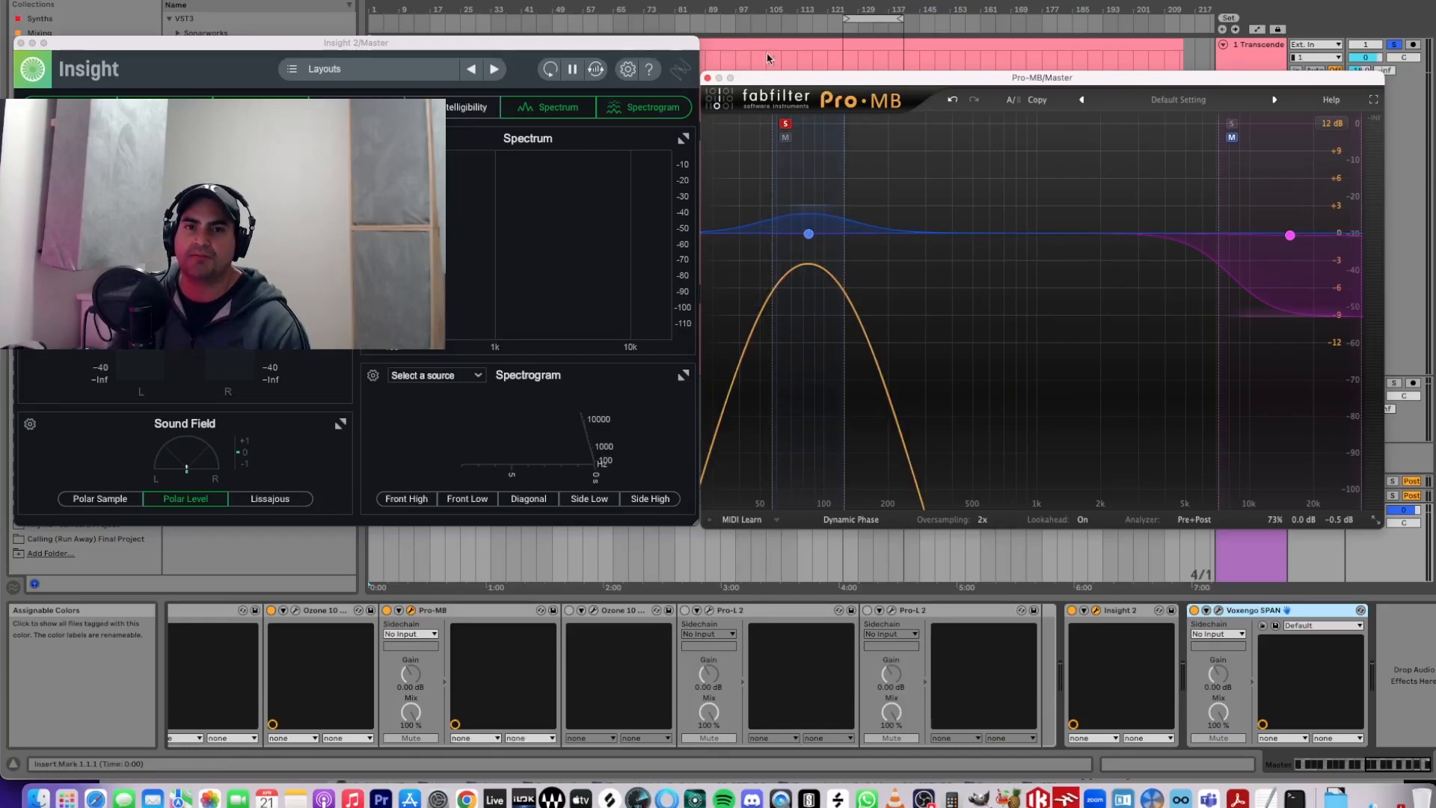
# - Play the loop with the Pro-MB low band soloed and show that band's expander settings
pyautogui.click(878, 21)
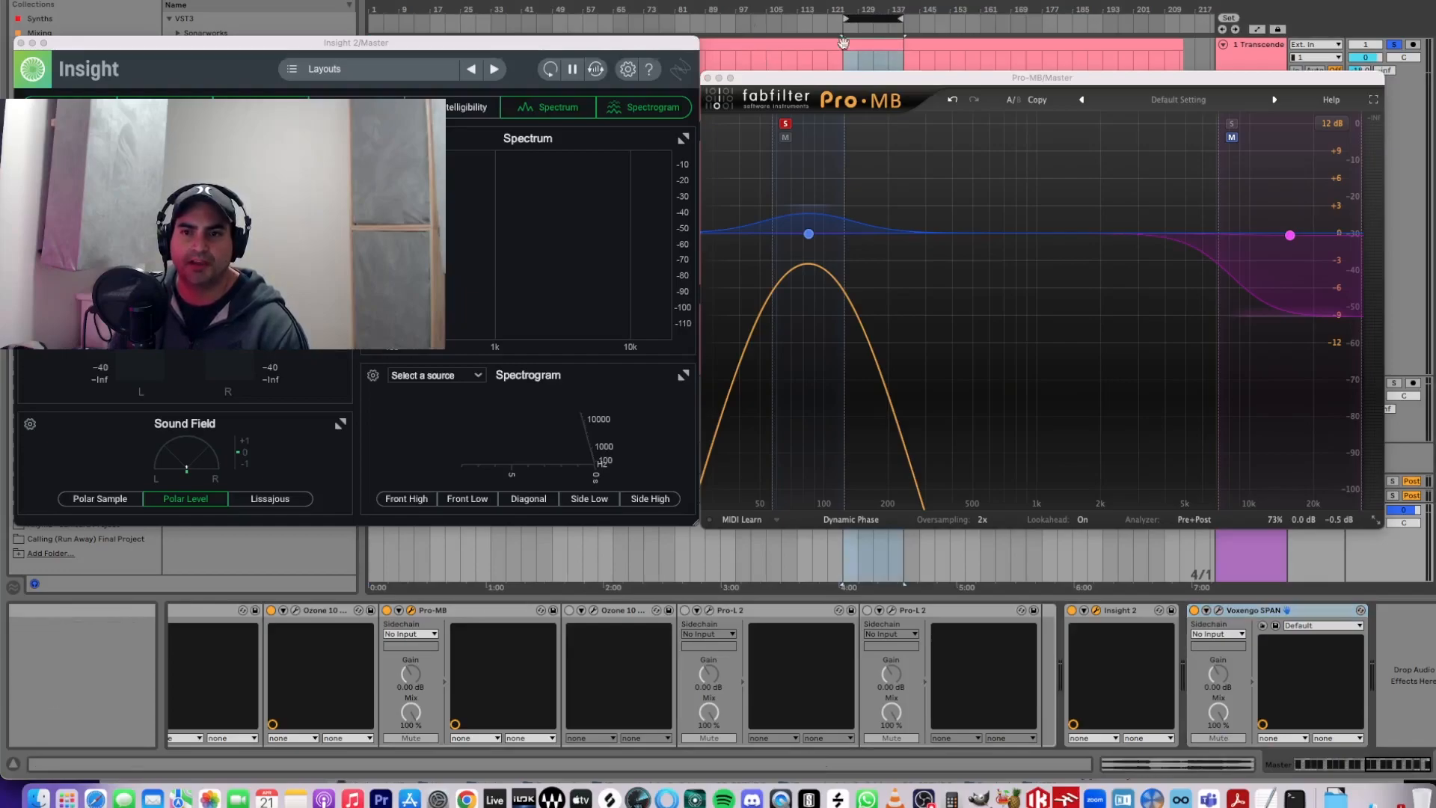
pyautogui.press('space')
pyautogui.click(818, 225)
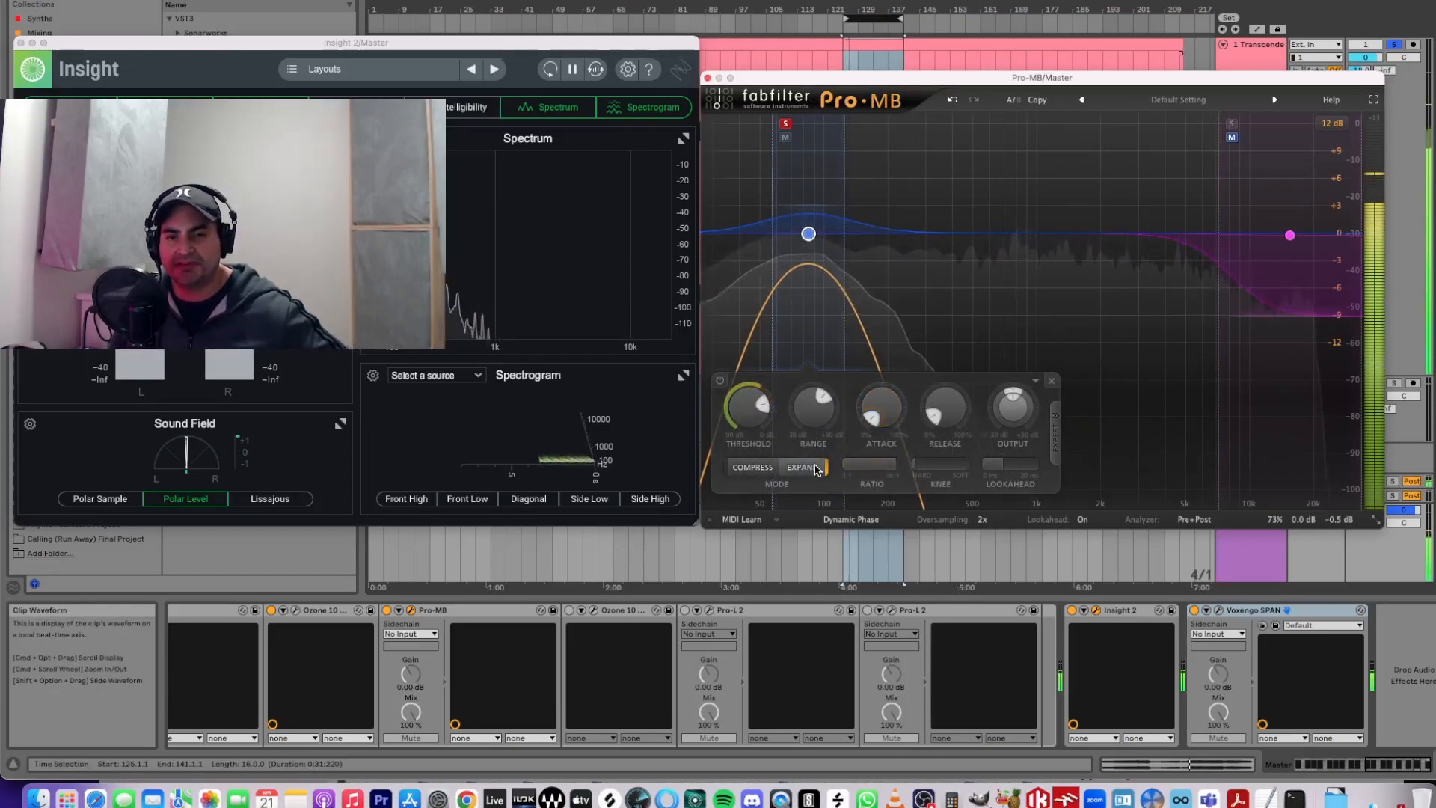
pyautogui.moveTo(817, 469)
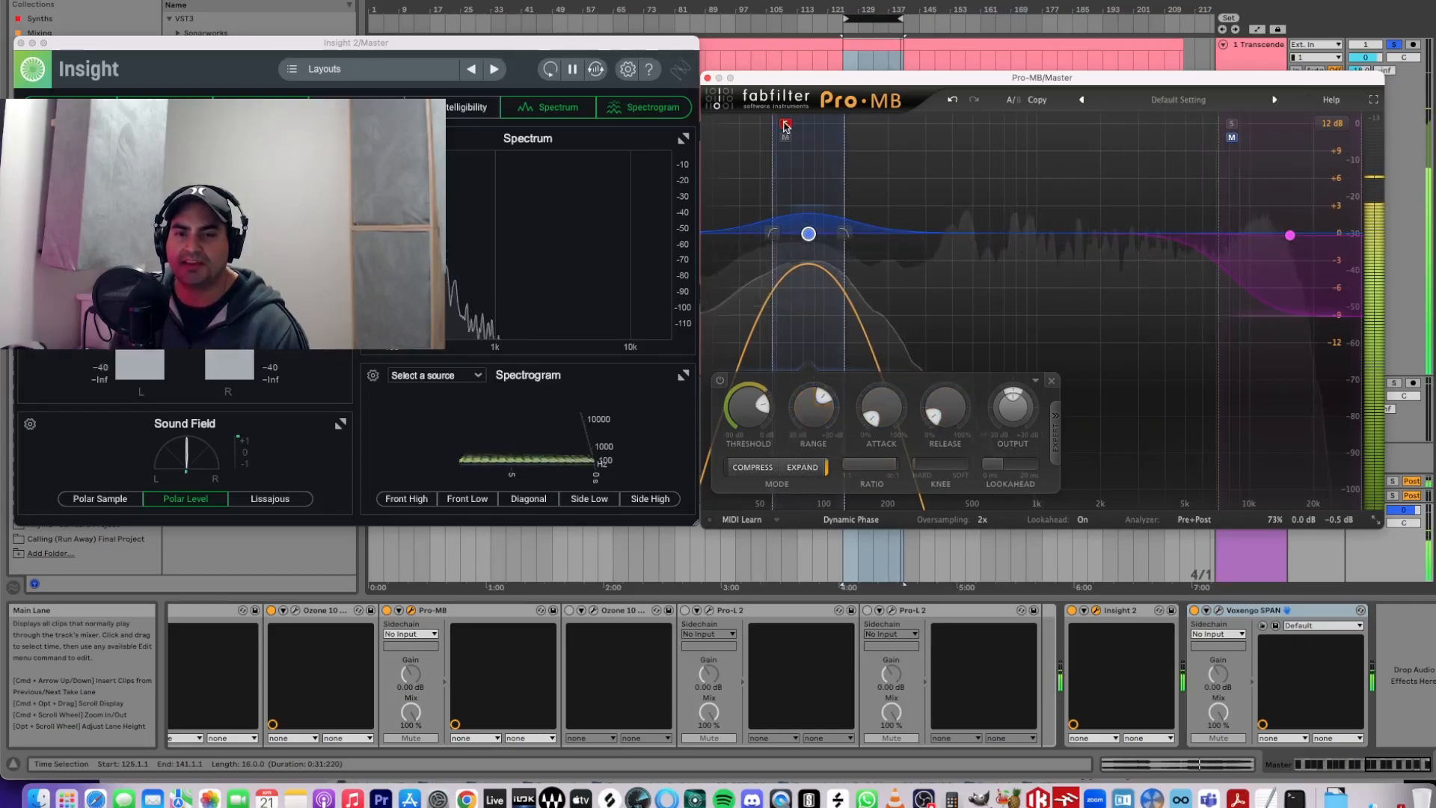
# - Solo the Pro-MB high band to audition it, show its compressor settings, and turn its solo off again
pyautogui.click(1232, 125)
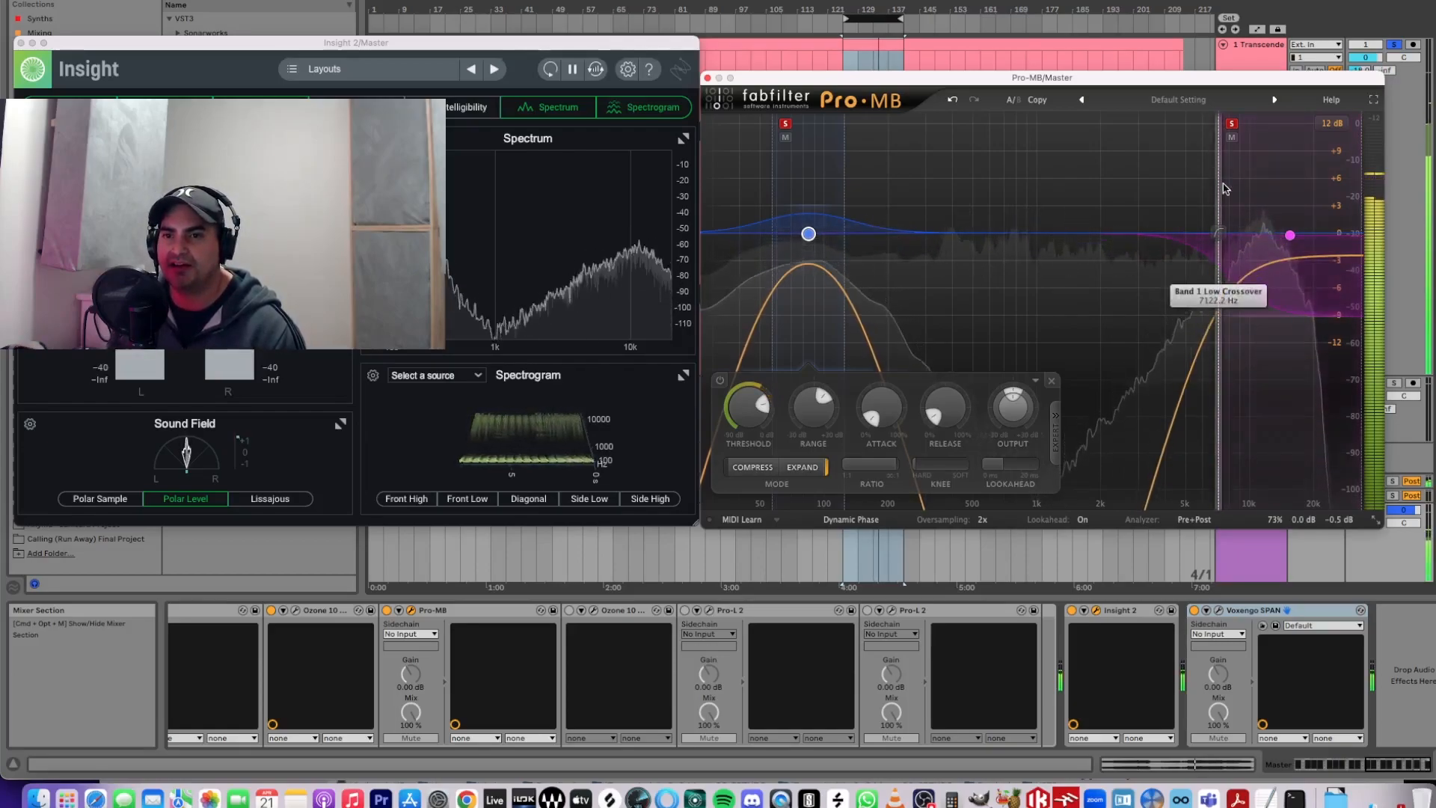
pyautogui.click(1275, 307)
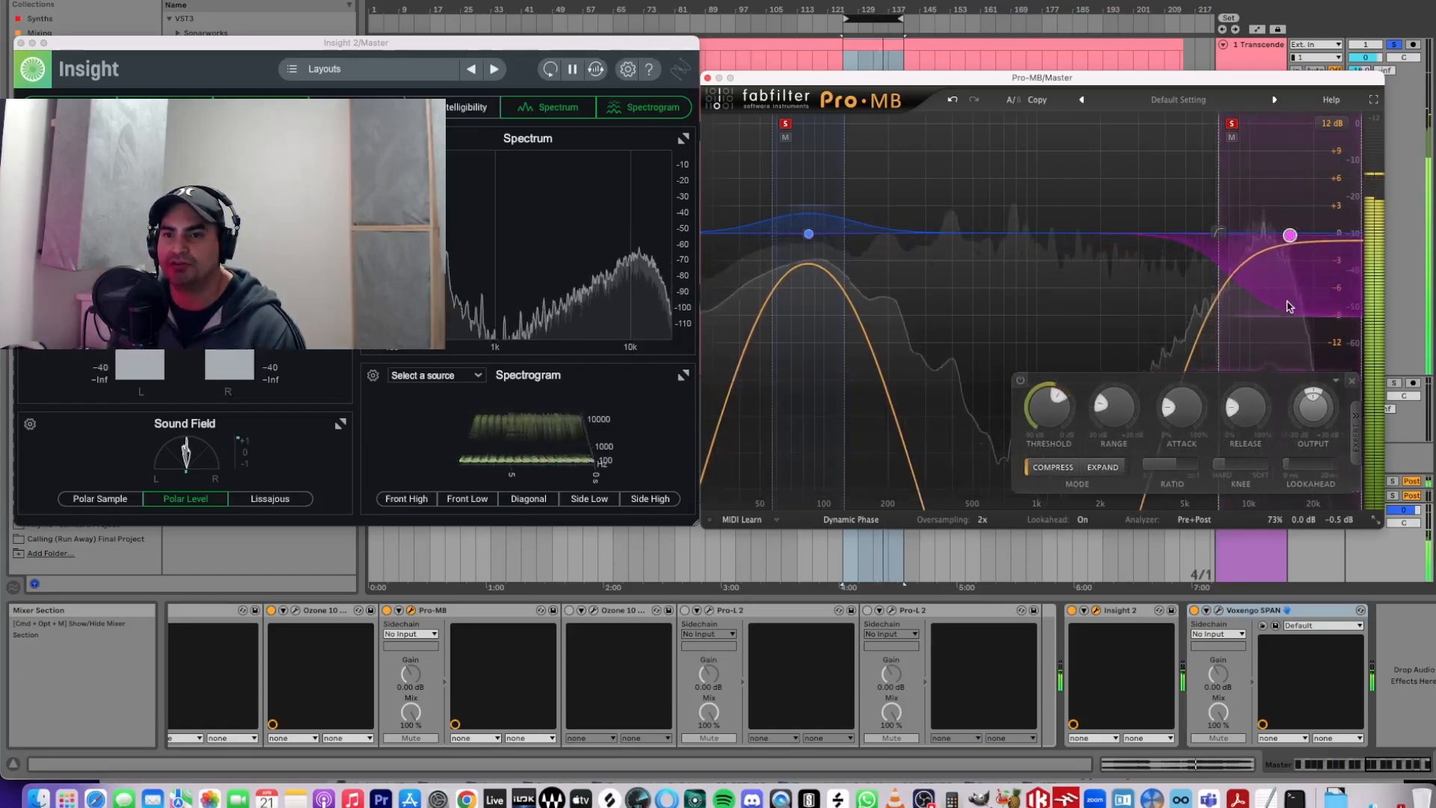
pyautogui.click(1233, 125)
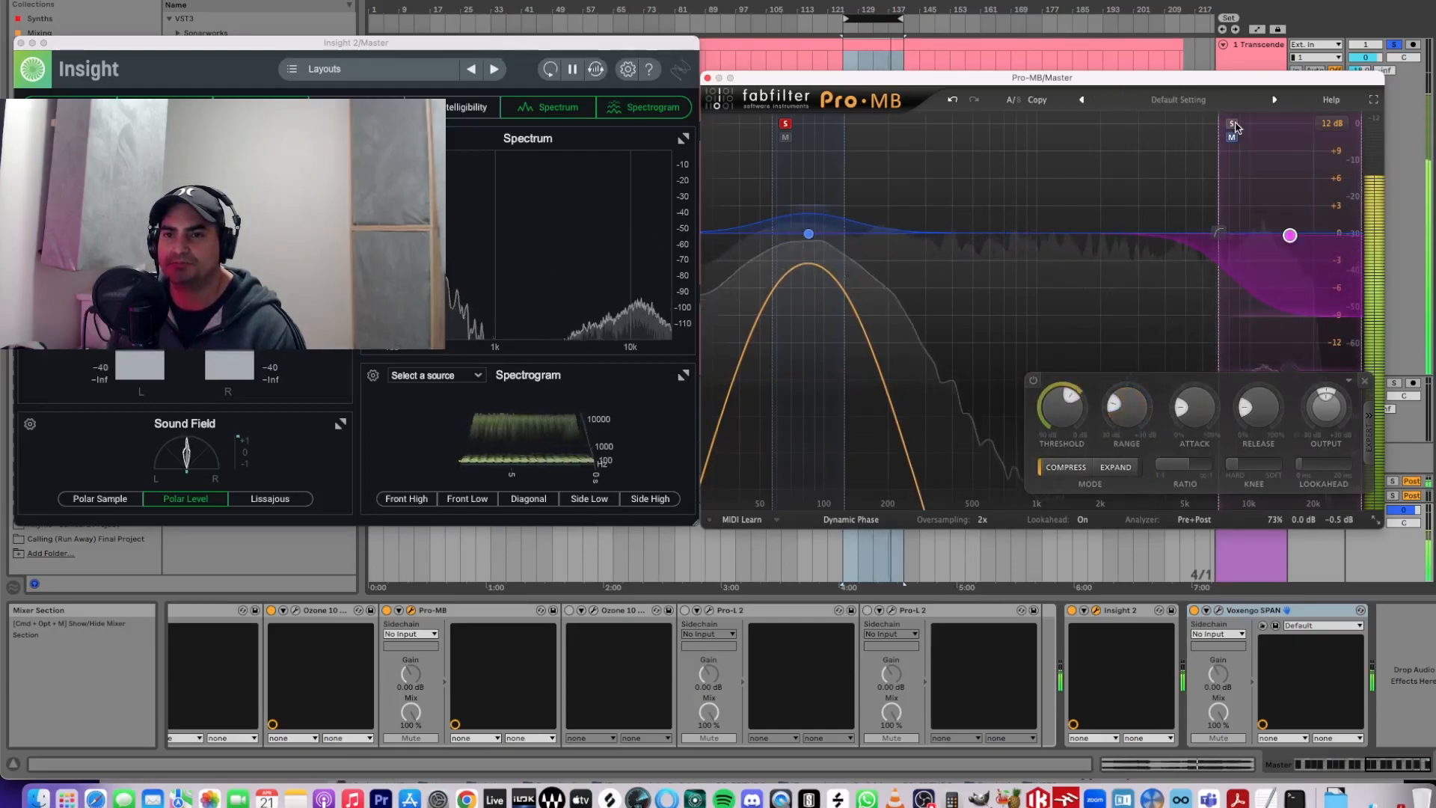
# - Turn off the Pro-MB low band's solo, compare the loop with Pro-MB bypassed and active, and stop playback
pyautogui.click(787, 125)
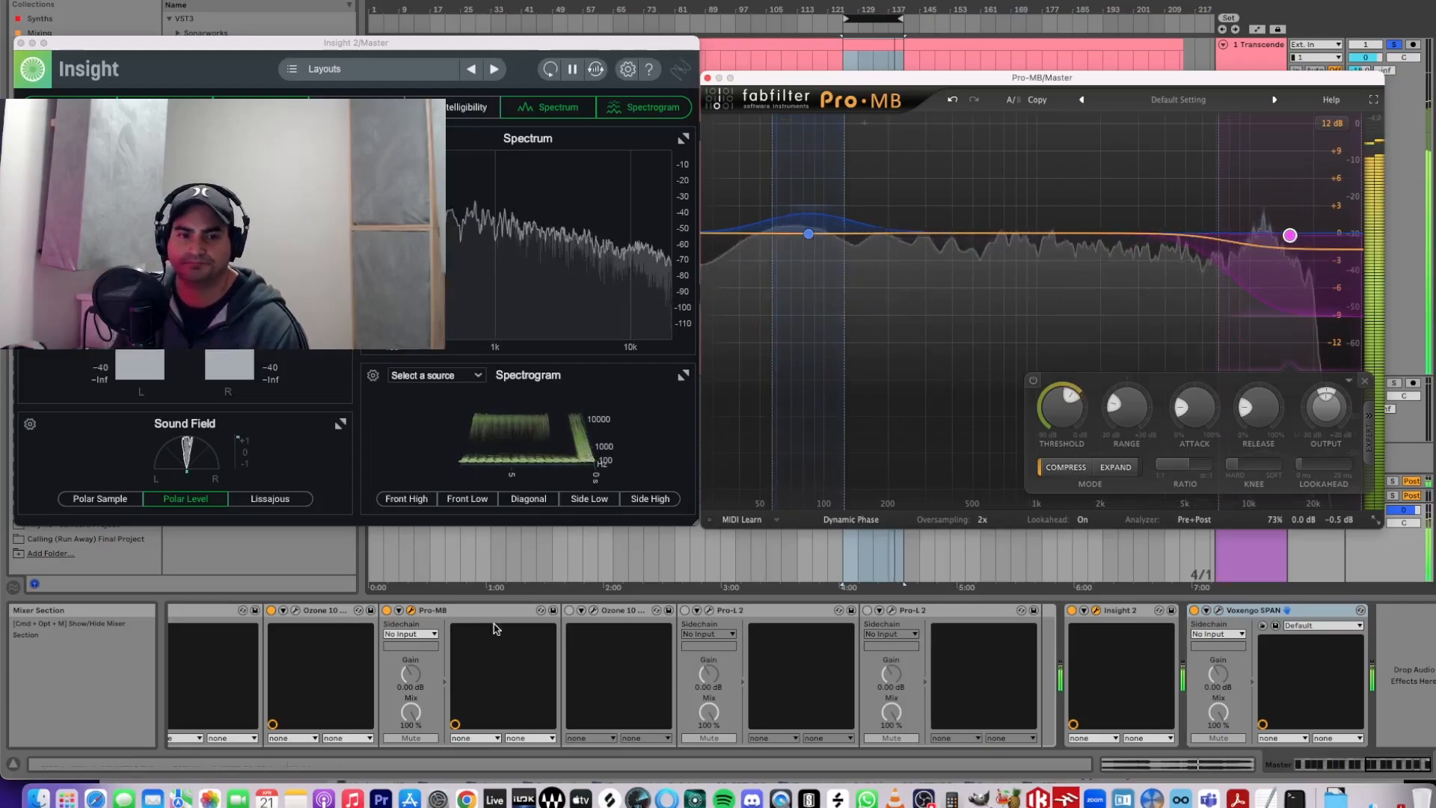
pyautogui.click(387, 612)
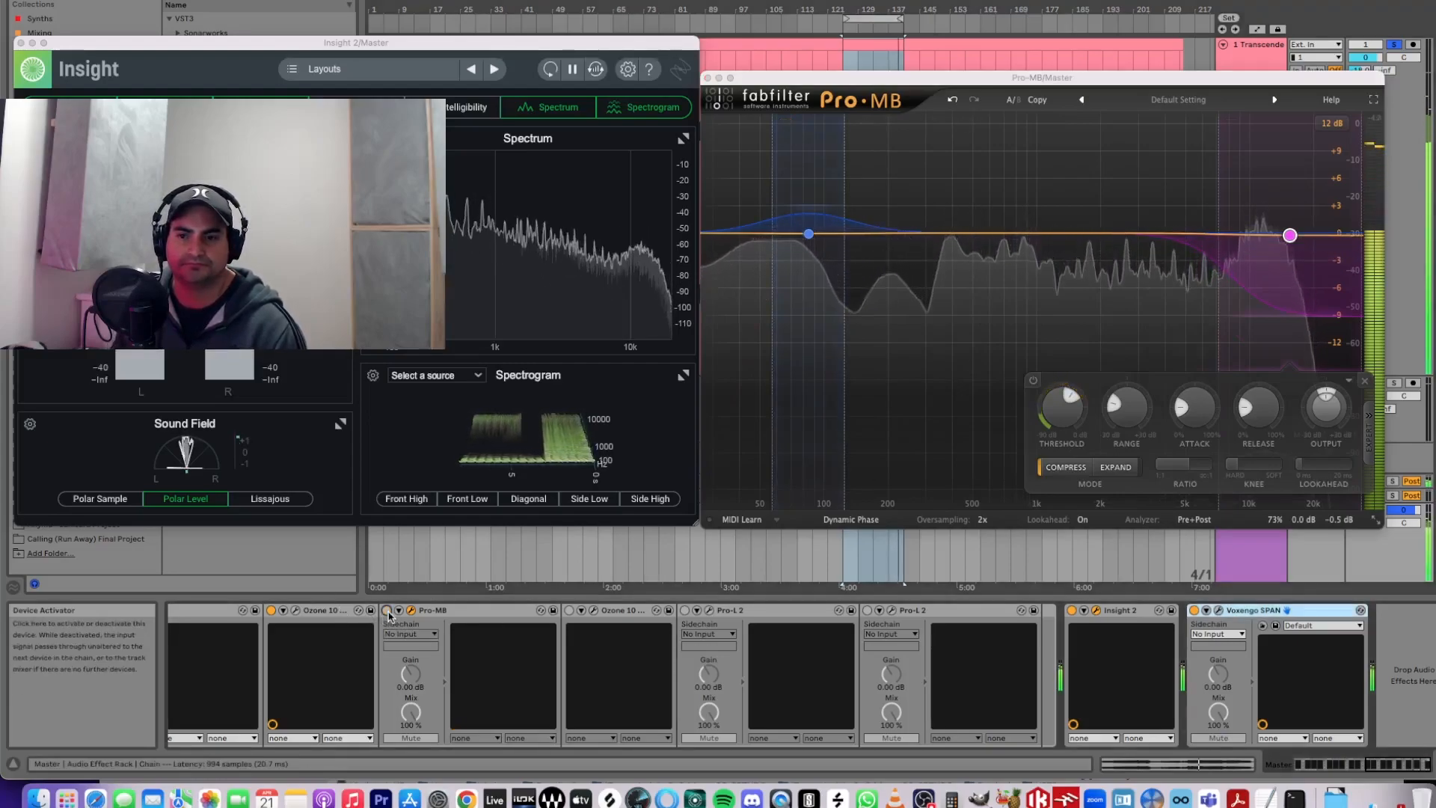
pyautogui.click(387, 612)
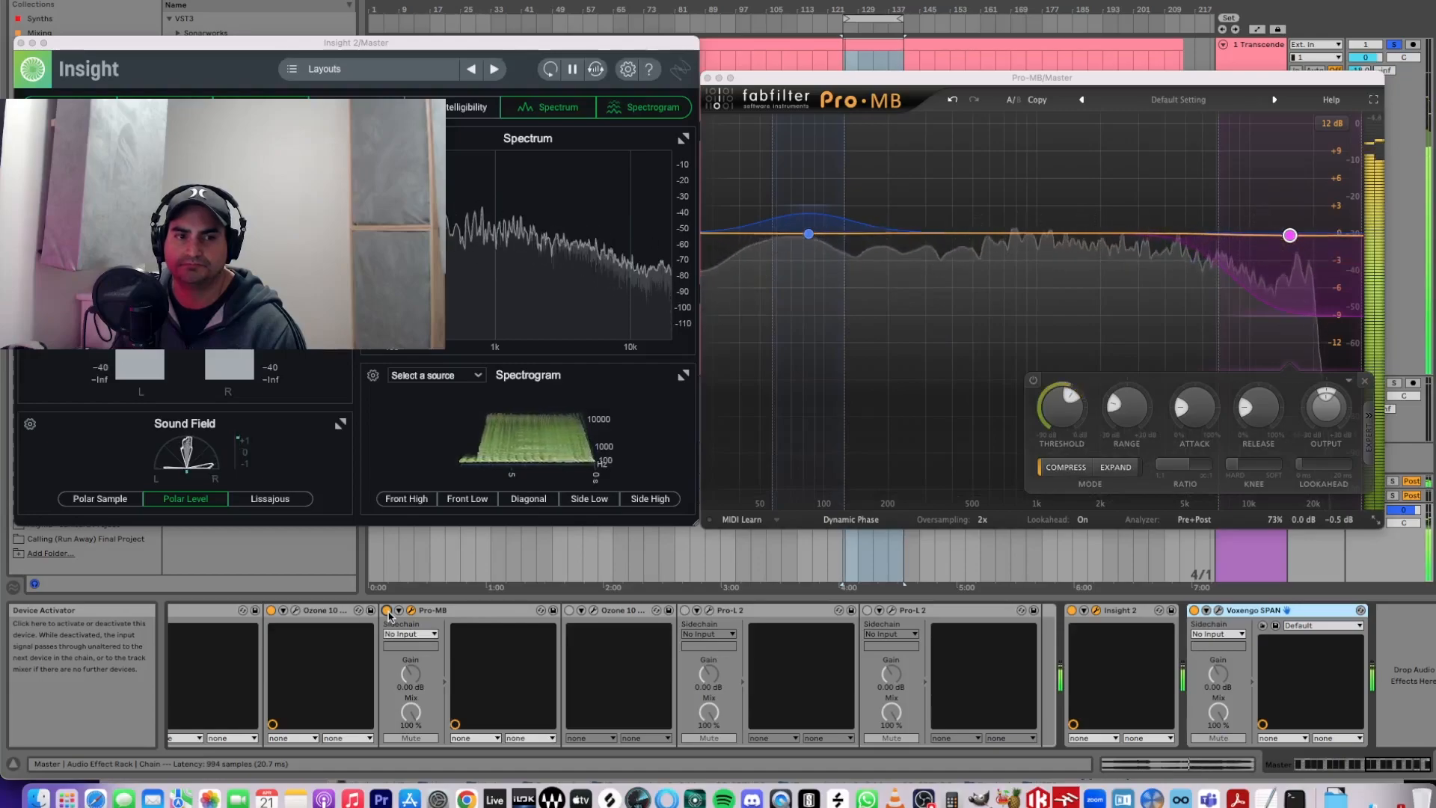
pyautogui.click(388, 612)
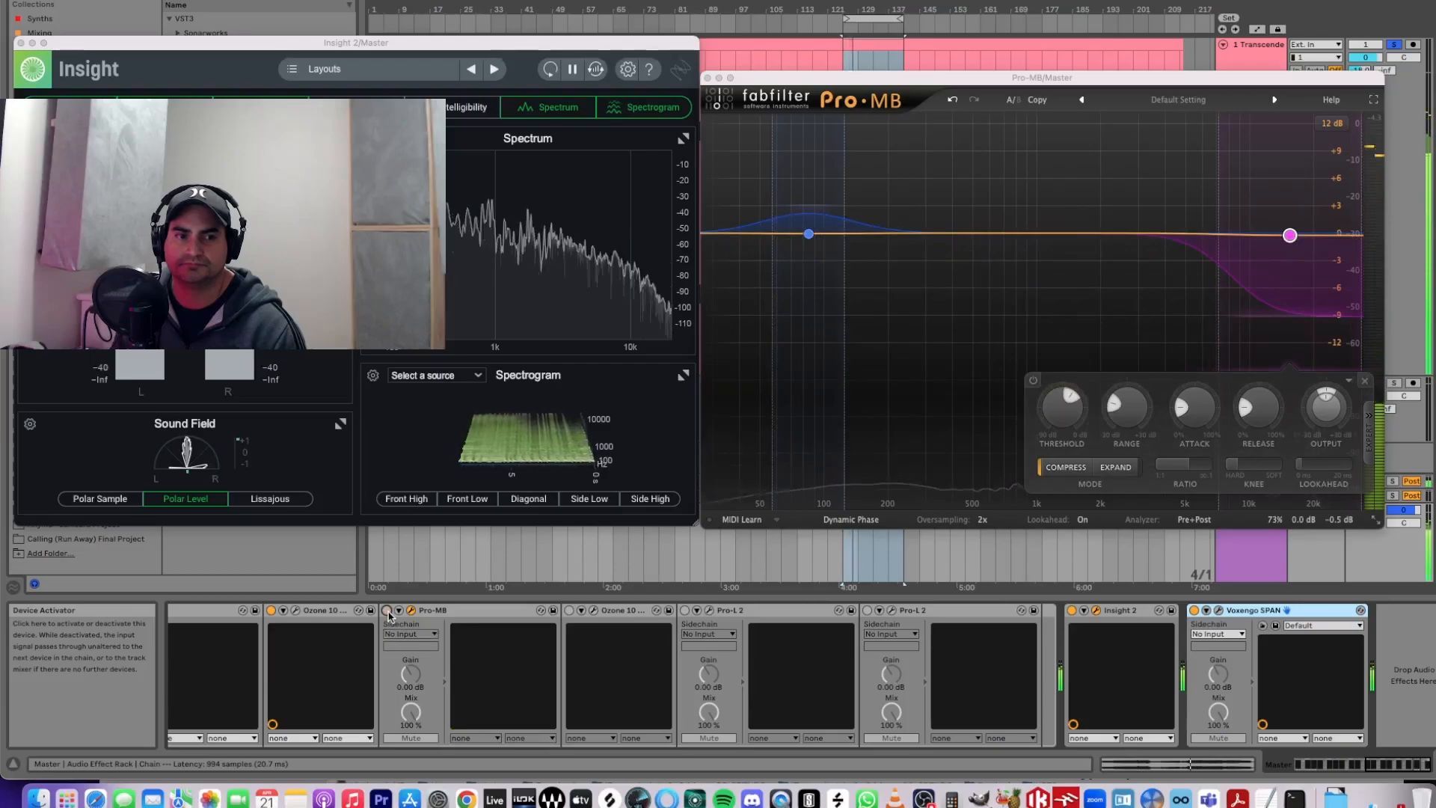
pyautogui.click(387, 612)
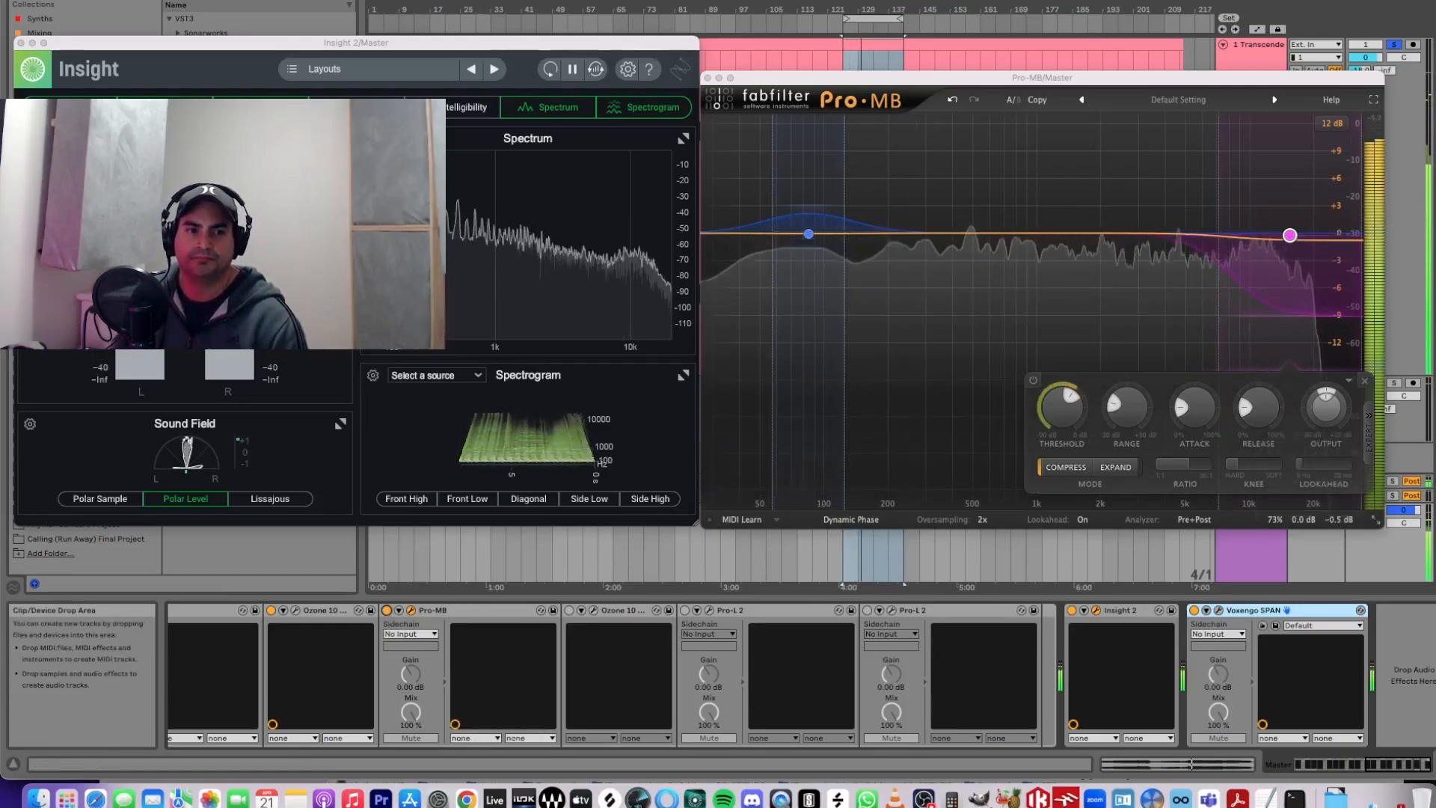
pyautogui.press('space')
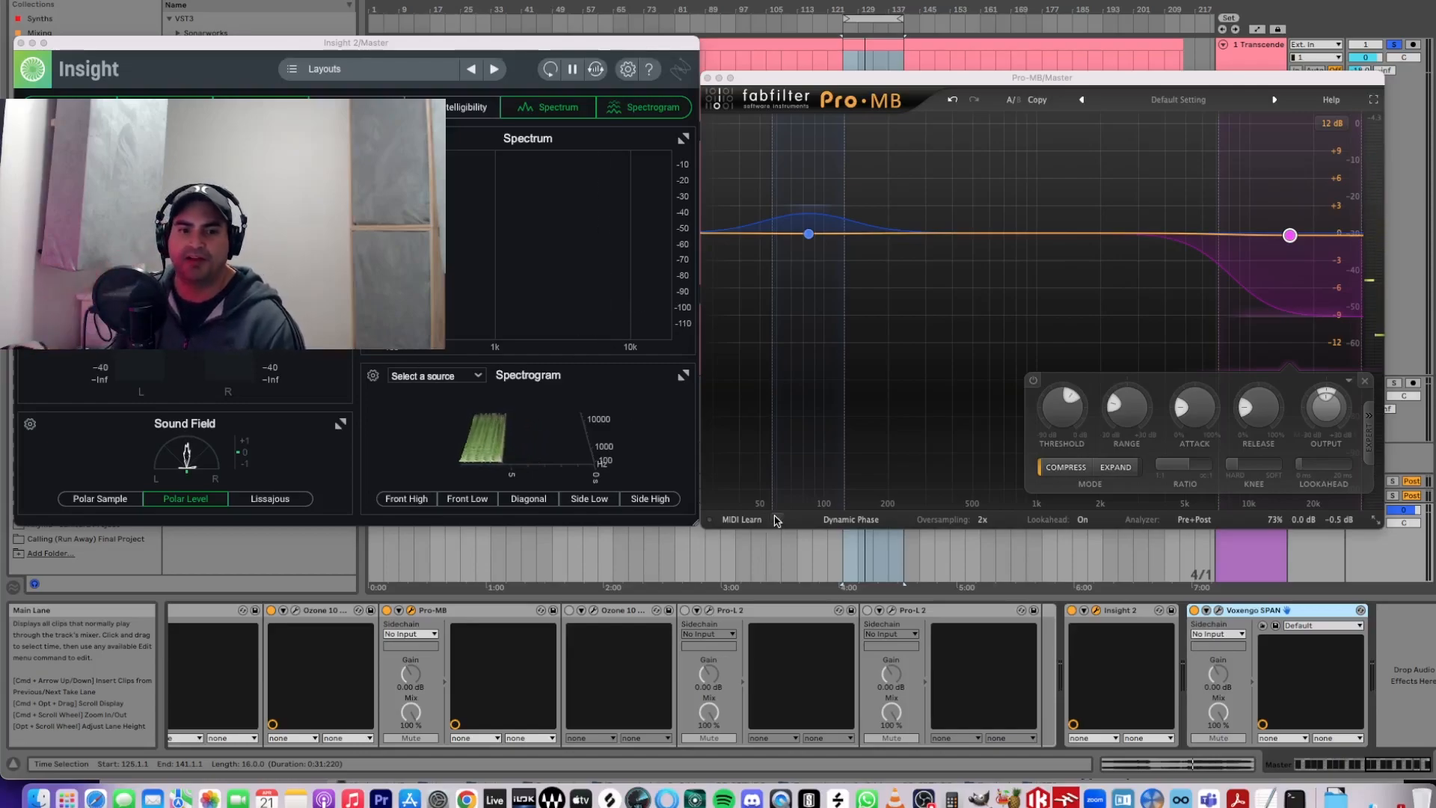
# - Activate the Ozone 10 Vintage Limiter, place its window clear of the webcam area, and play the selected loop through it
pyautogui.click(570, 612)
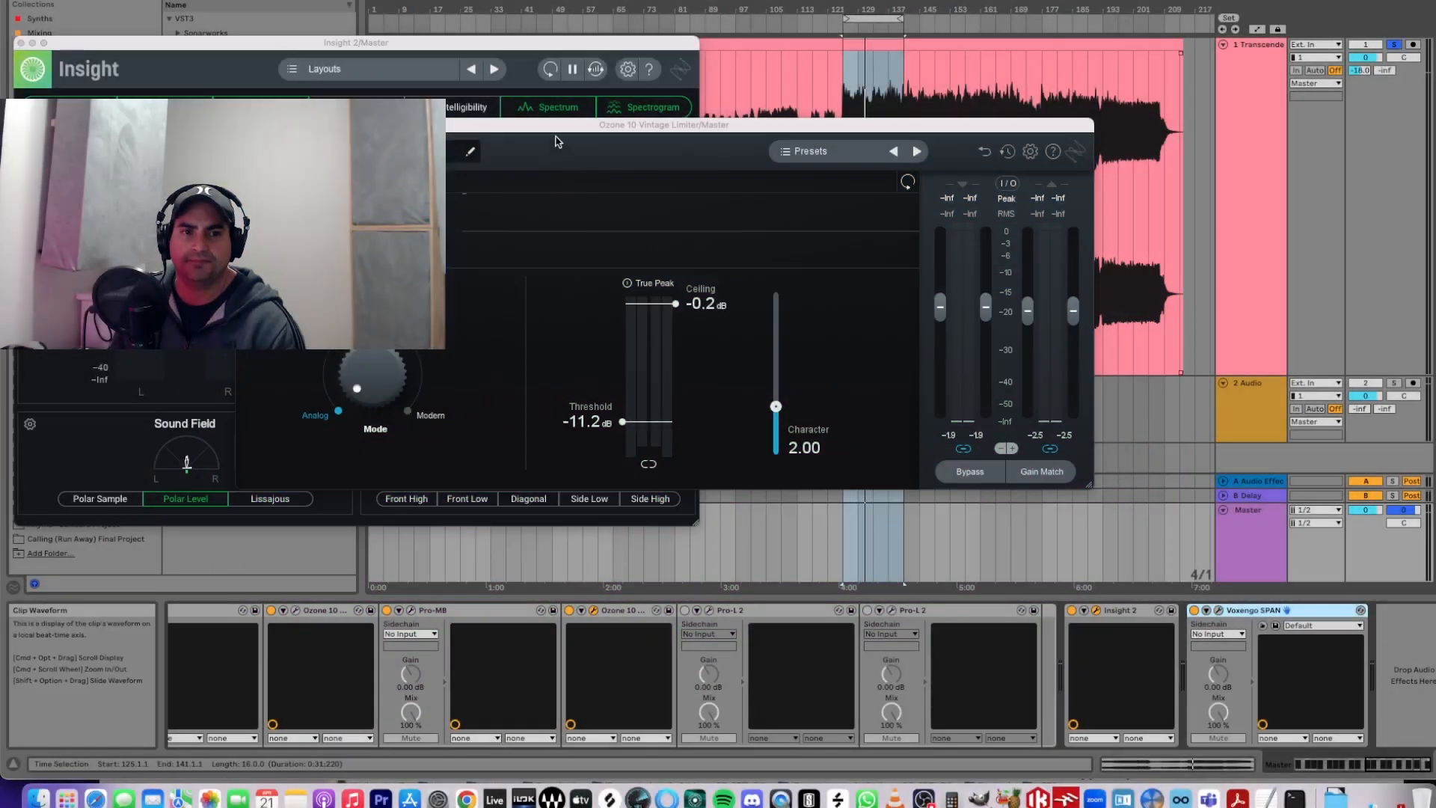
pyautogui.moveTo(551, 130); pyautogui.dragTo(797, 109)
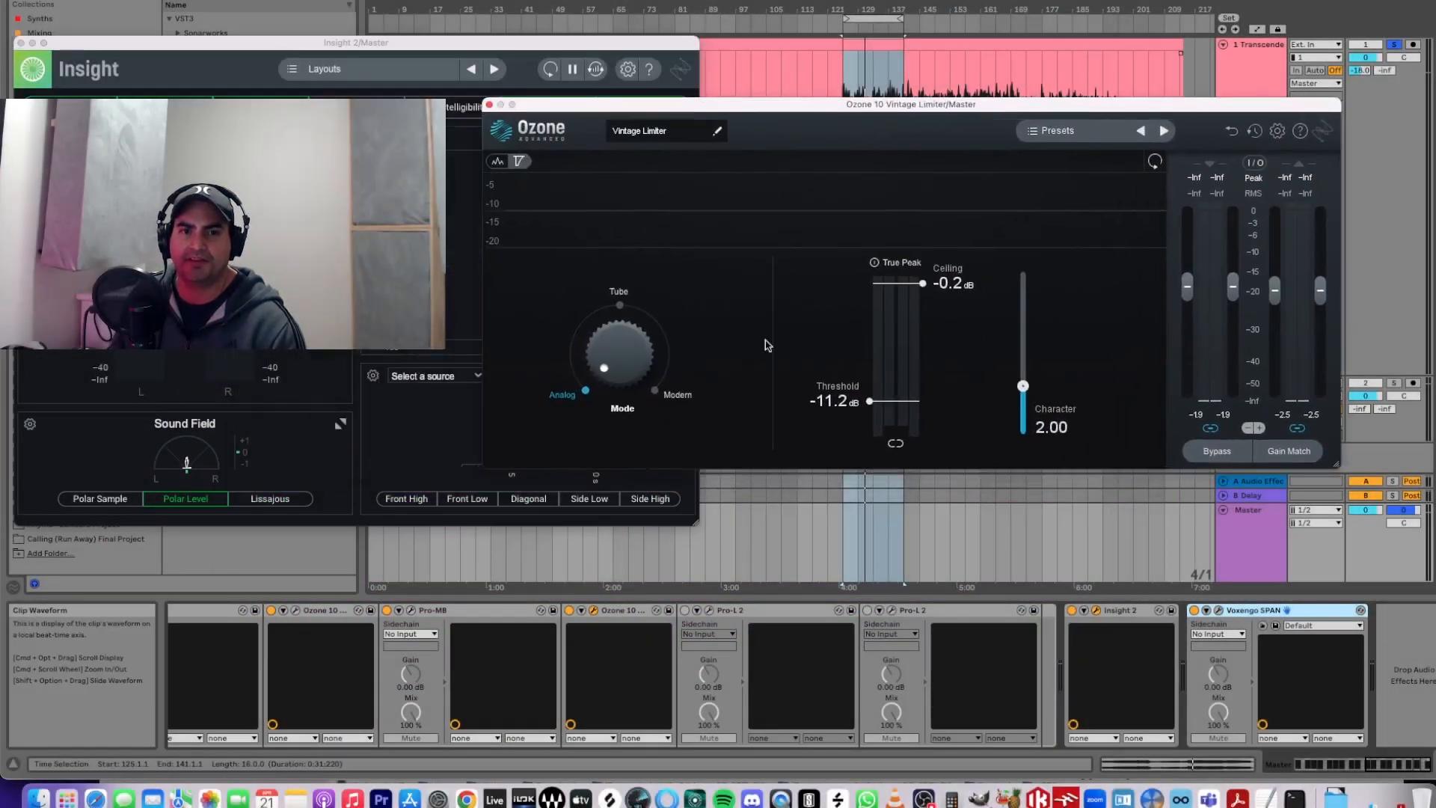
pyautogui.click(874, 19)
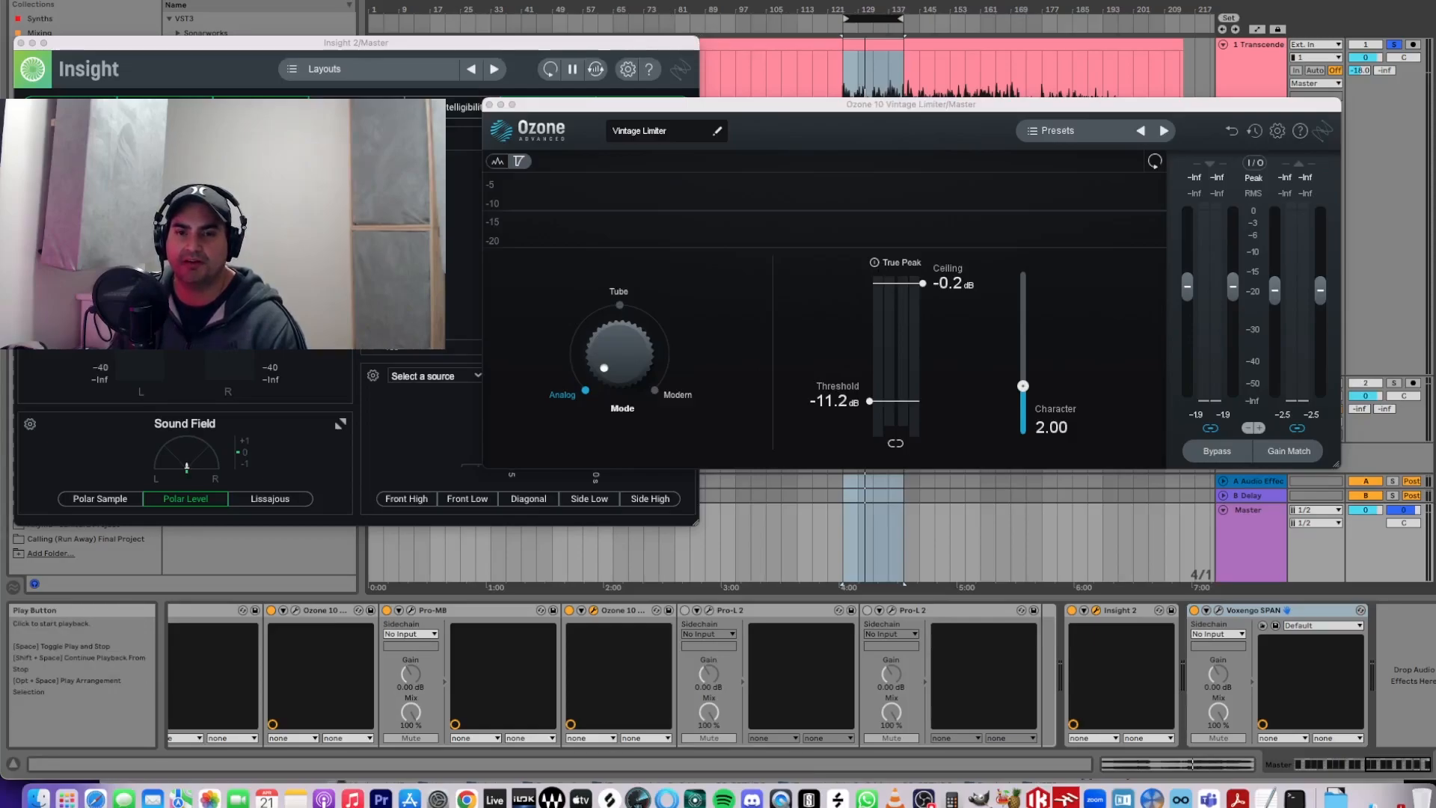
pyautogui.press('space')
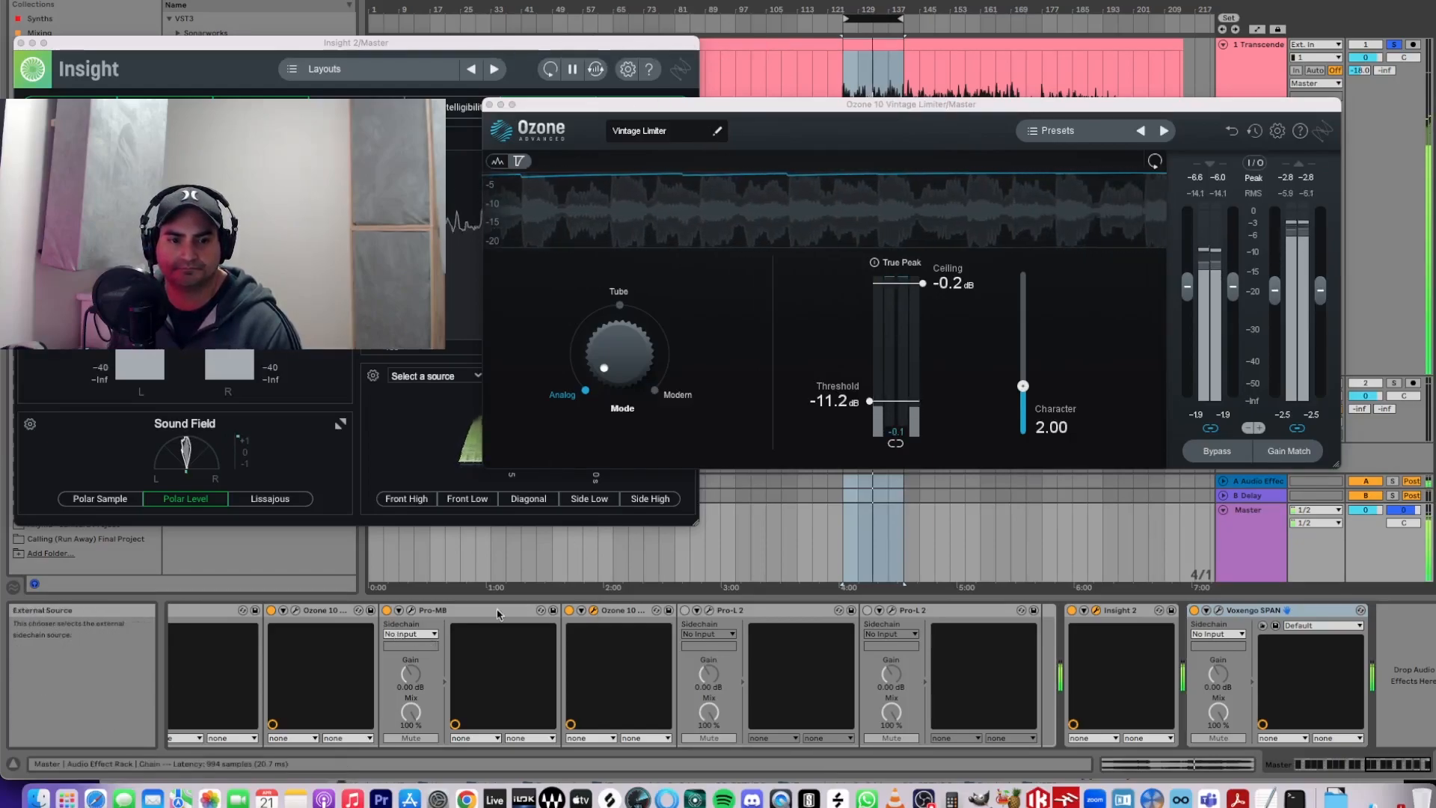
# - Compare the loop with the Vintage Limiter bypassed and active, stop playback, and close the limiter and Insight 2 windows
pyautogui.click(569, 611)
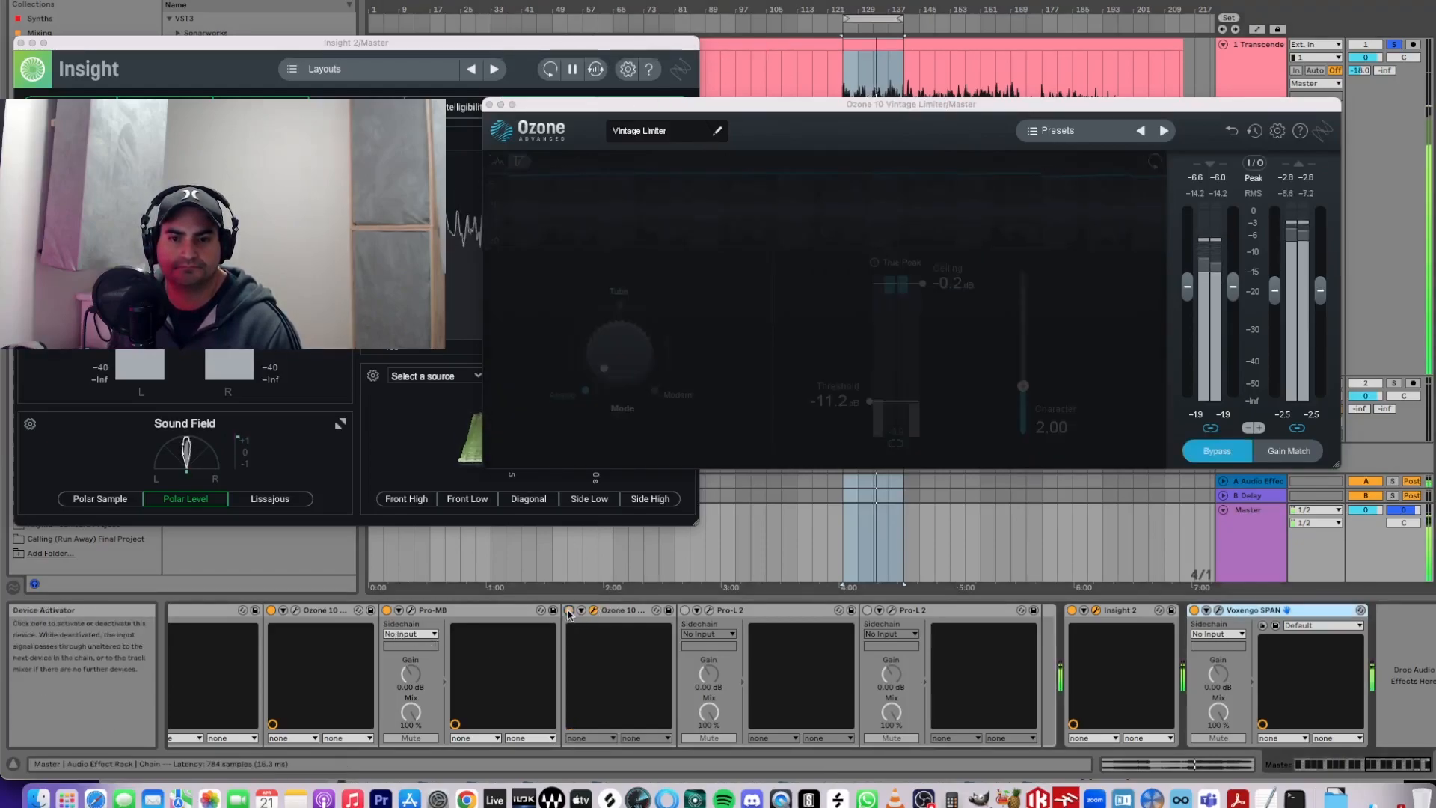
pyautogui.click(569, 611)
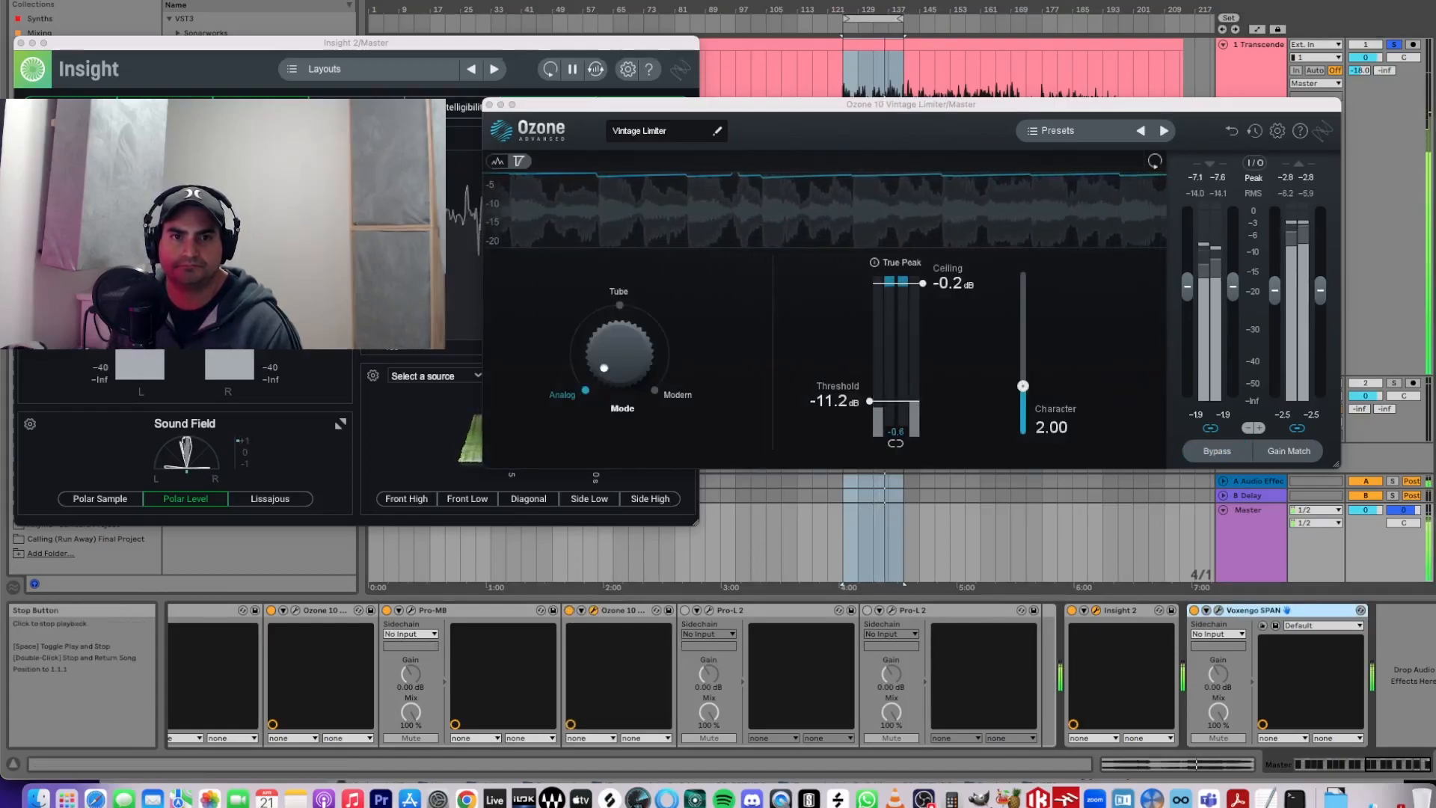
pyautogui.press('space')
pyautogui.click(489, 105)
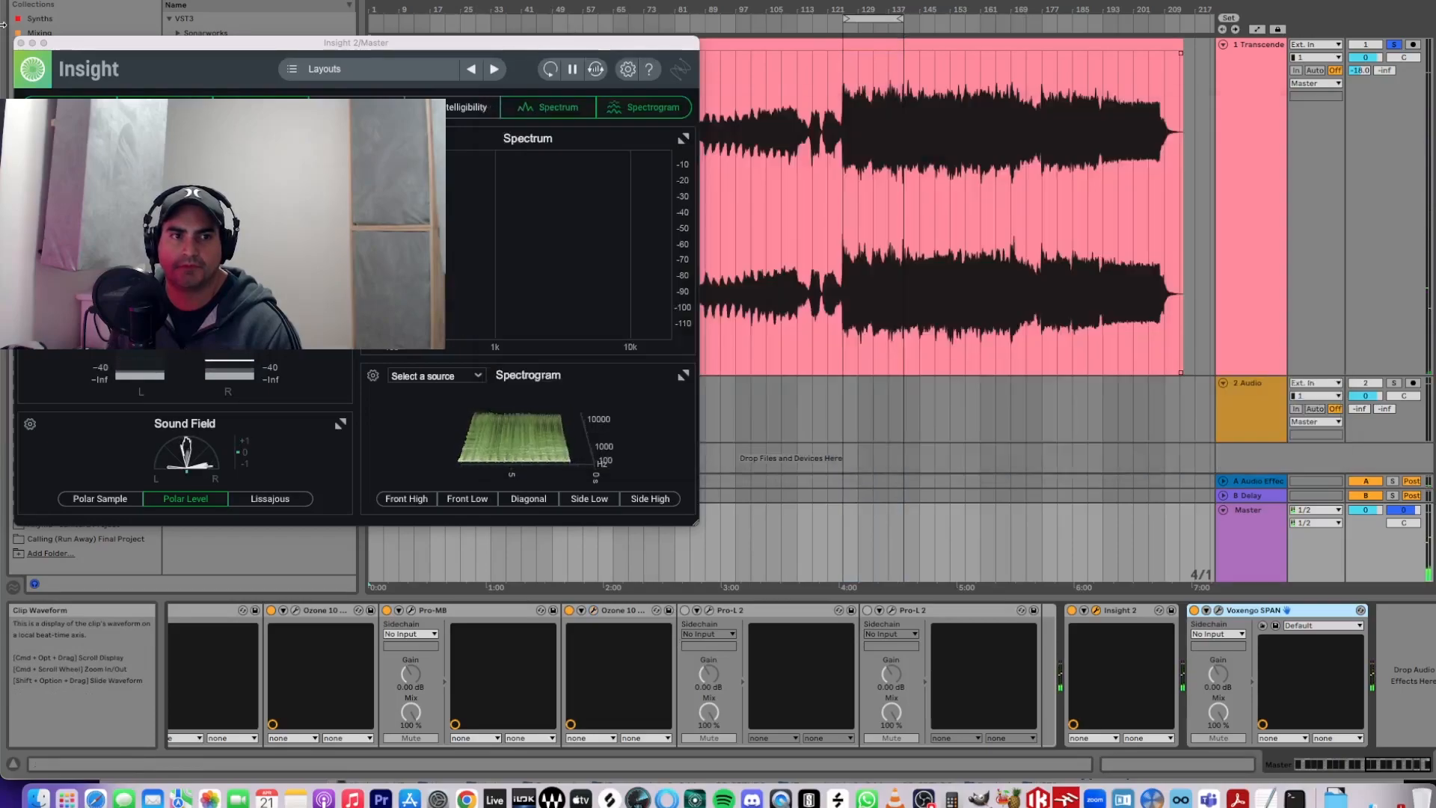
pyautogui.click(21, 43)
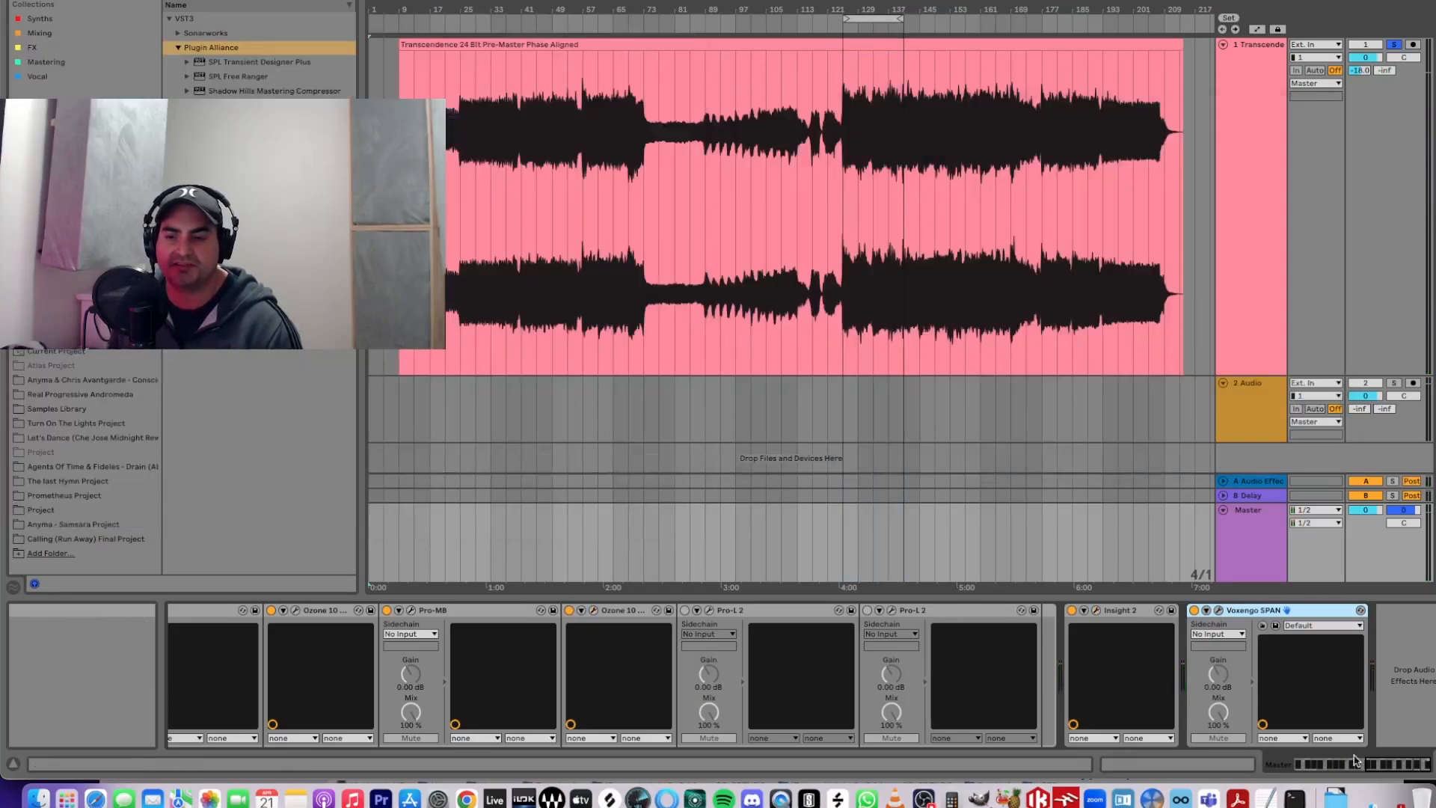
# - Review the Vintage Limiter, Pro-MB and the Ozone 10 device before it in the master chain, leaving their windows closed
pyautogui.moveTo(1397, 768); pyautogui.dragTo(1399, 768)
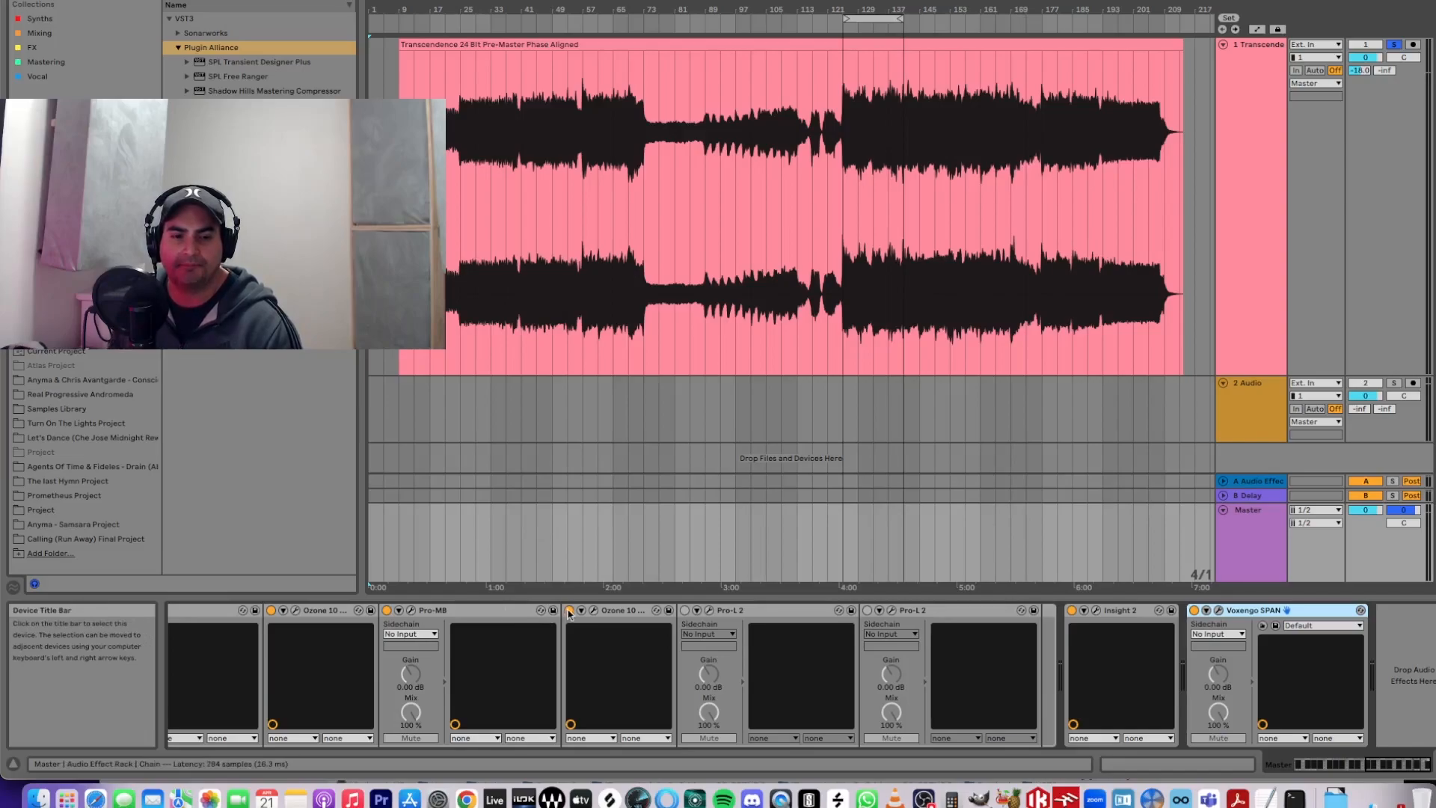
pyautogui.click(592, 611)
pyautogui.click(592, 612)
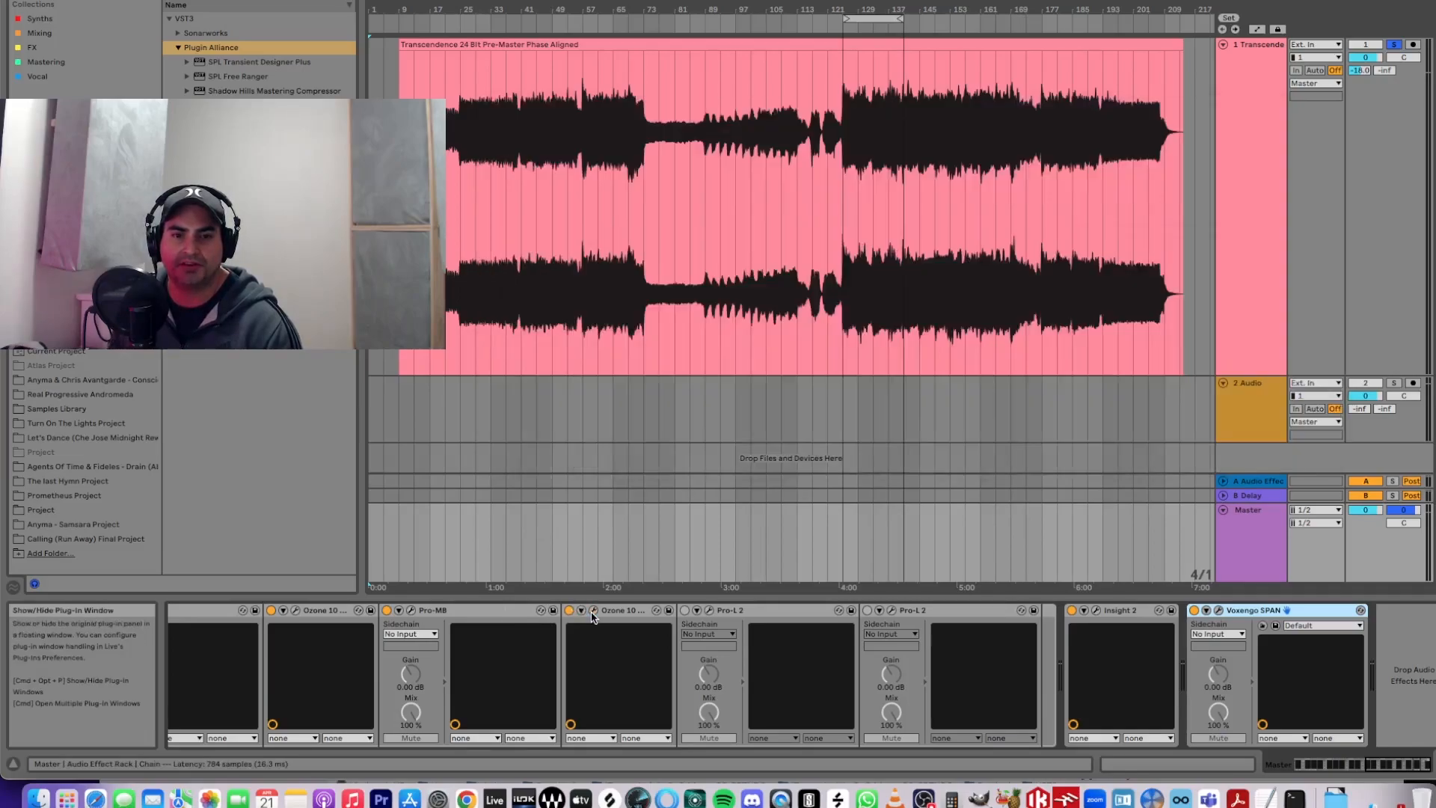
pyautogui.click(411, 612)
pyautogui.click(411, 612)
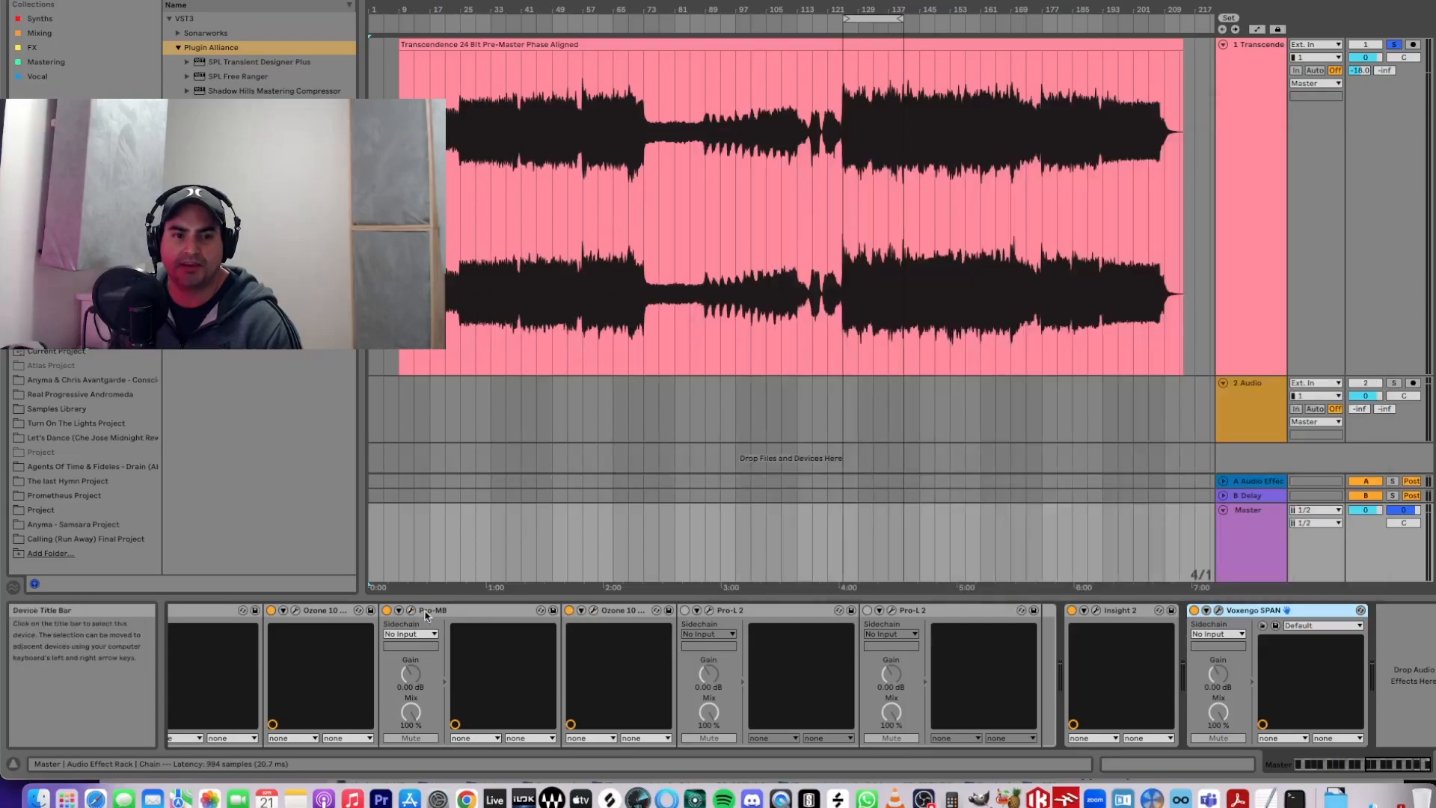
pyautogui.click(297, 612)
pyautogui.click(297, 612)
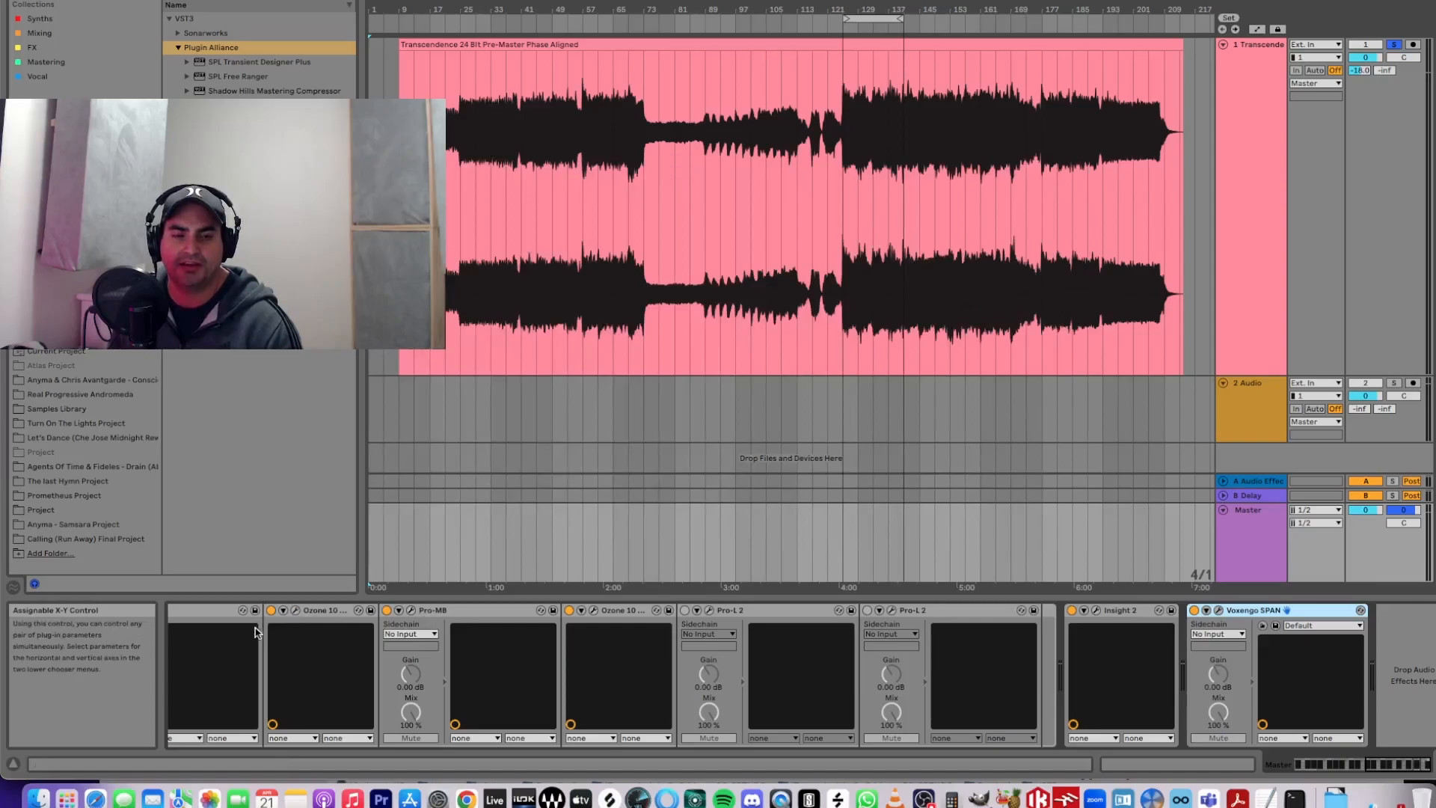
pyautogui.click(289, 614)
pyautogui.click(297, 612)
pyautogui.click(297, 611)
pyautogui.click(479, 610)
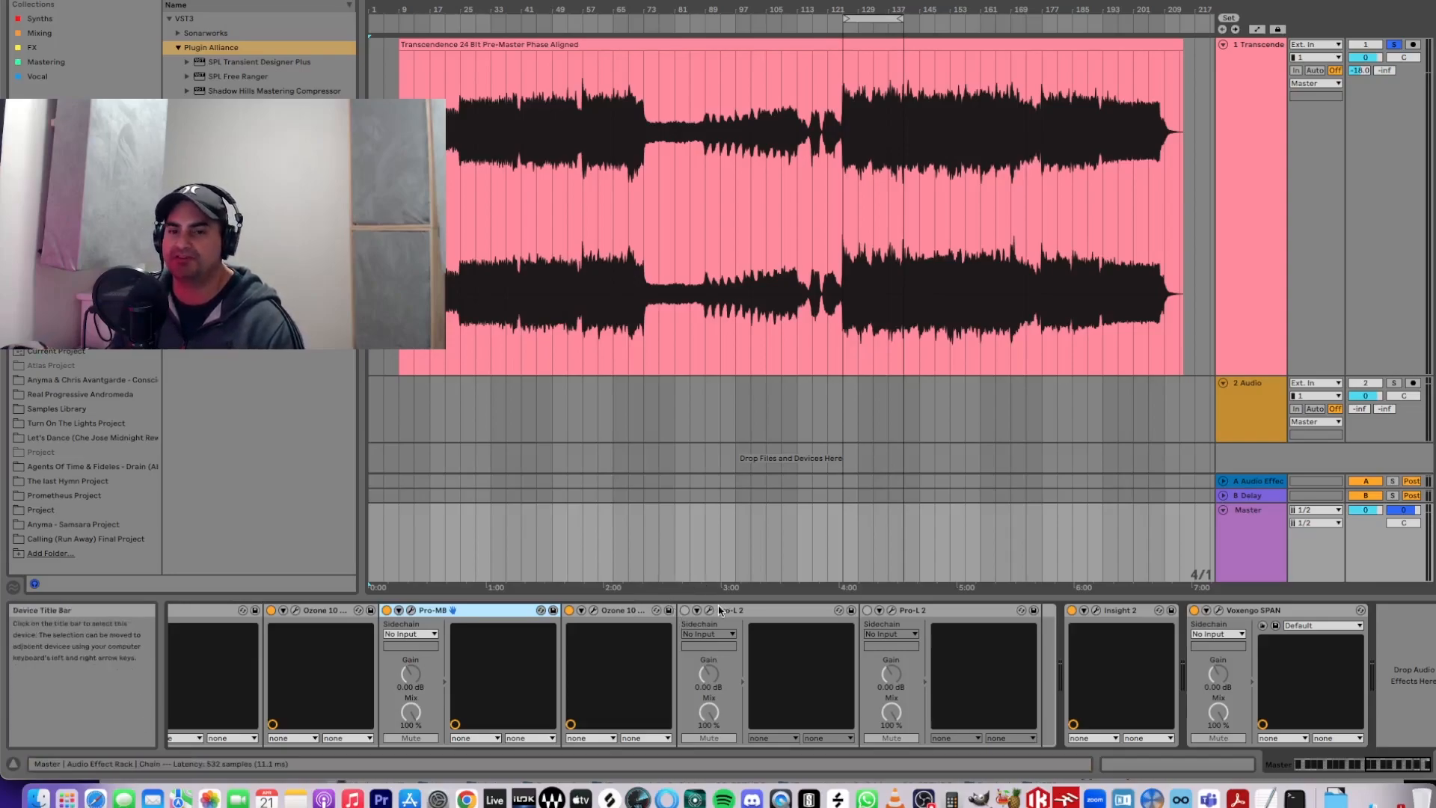
pyautogui.moveTo(1396, 763); pyautogui.dragTo(1397, 760)
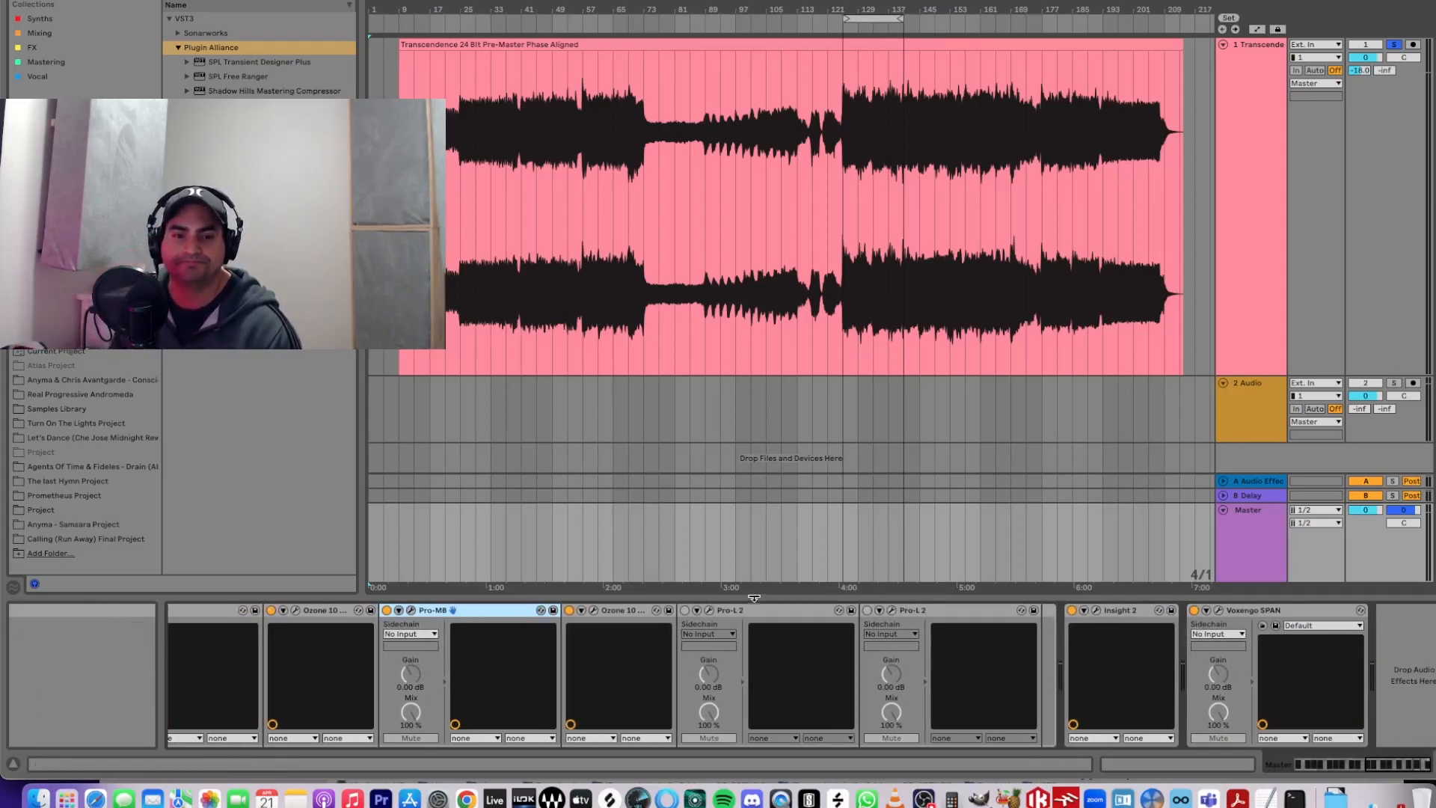
# - Activate the first Pro-L 2, move its window over the arrangement, and inspect its lookahead and attack settings
pyautogui.click(684, 610)
pyautogui.click(709, 610)
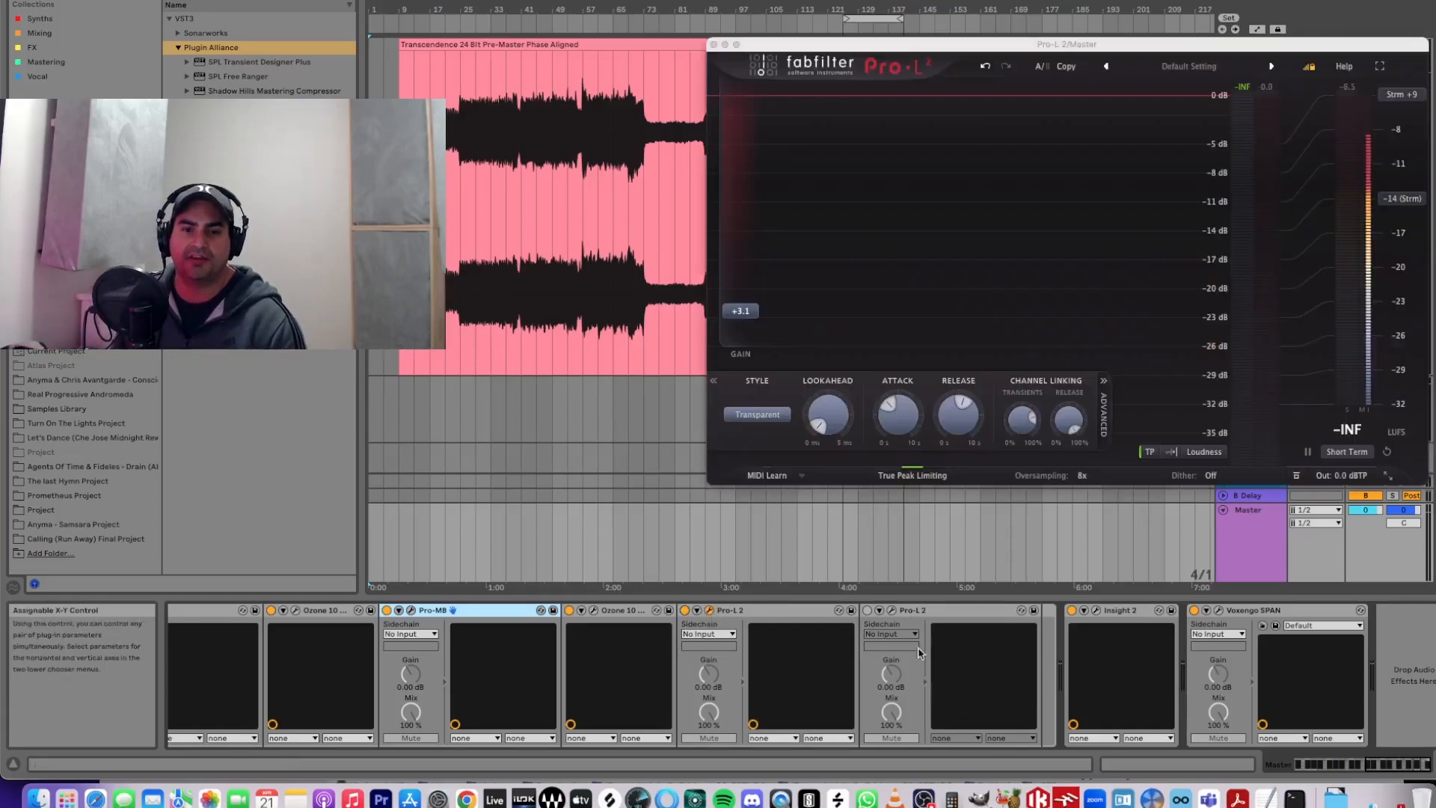
pyautogui.moveTo(910, 48); pyautogui.dragTo(408, 73)
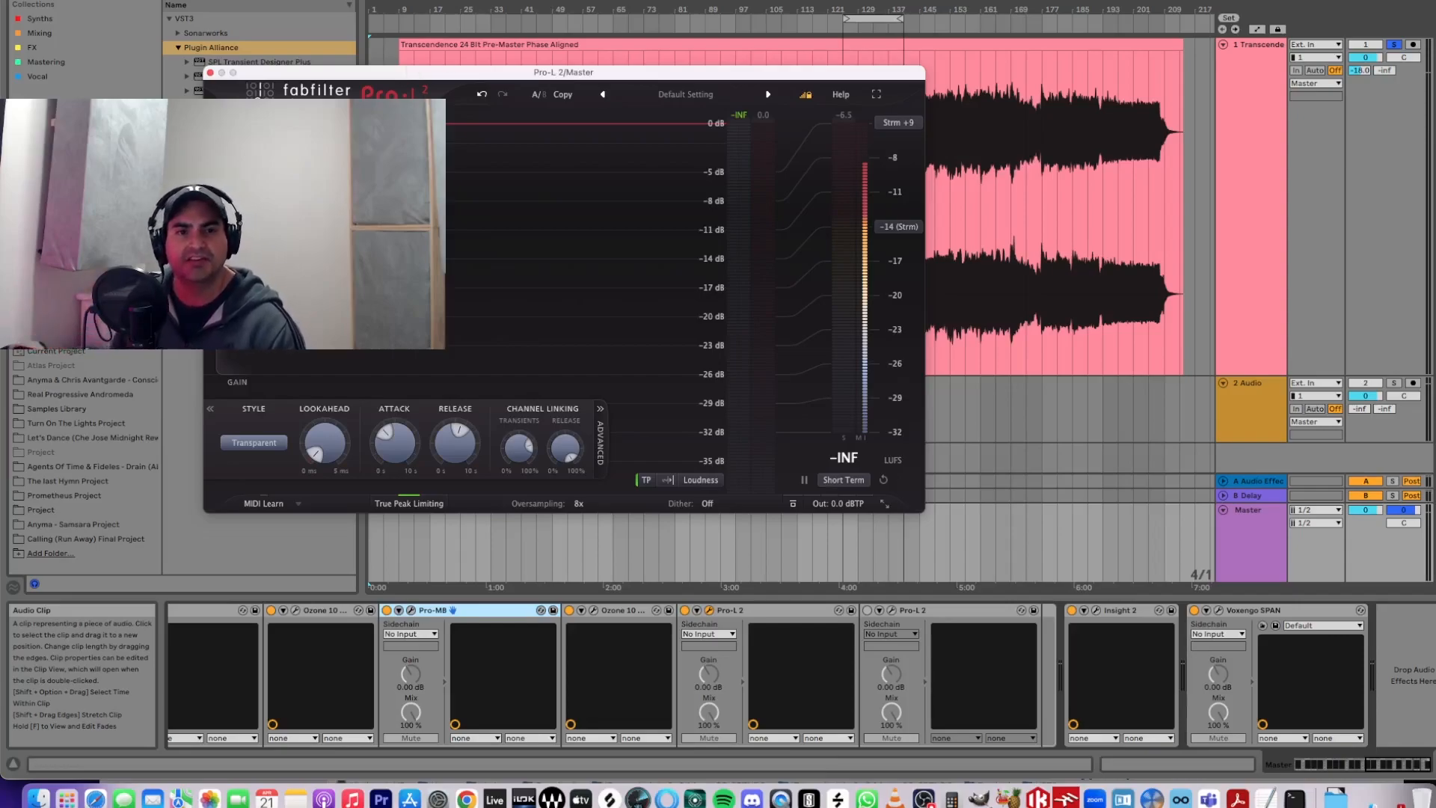
pyautogui.moveTo(316, 447)
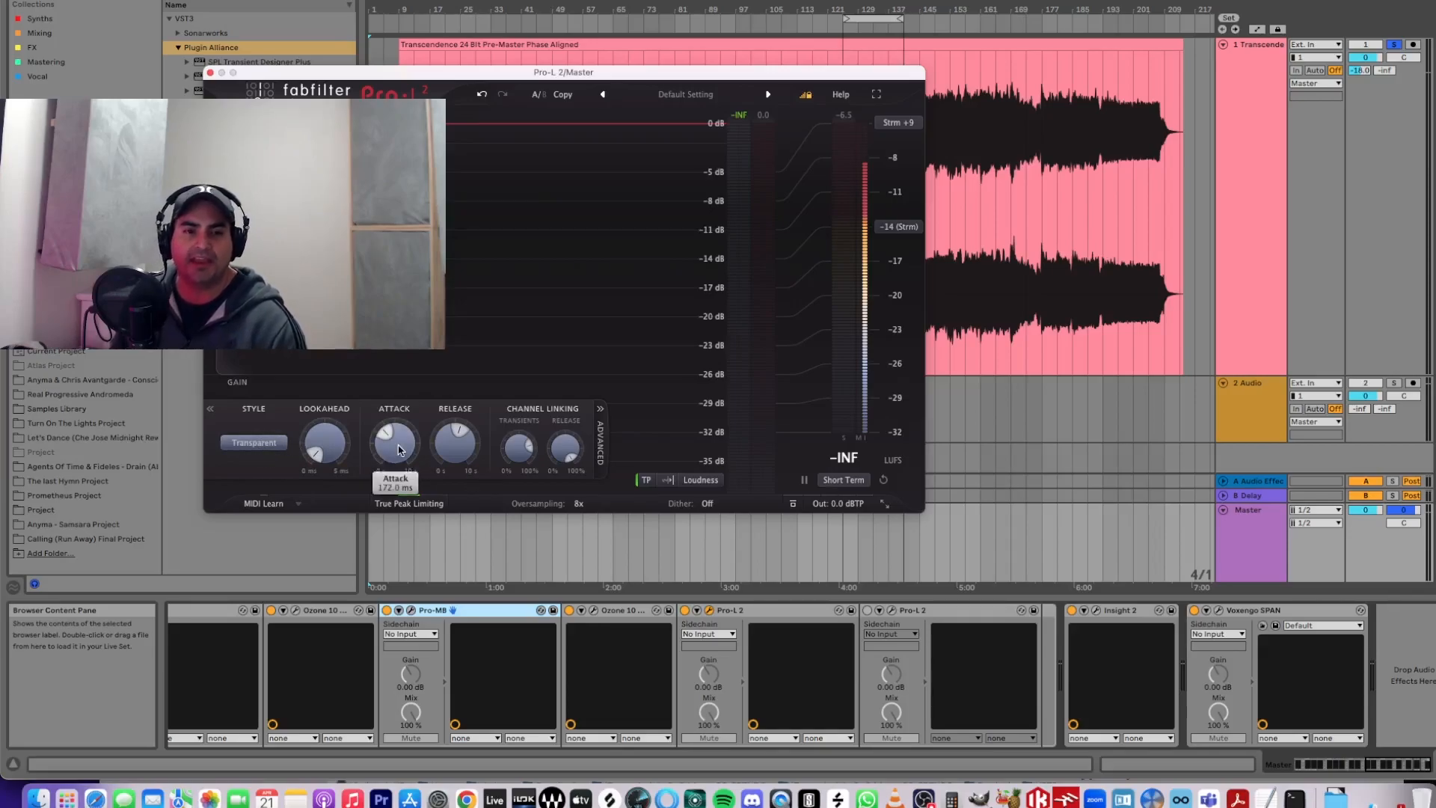
pyautogui.moveTo(398, 449)
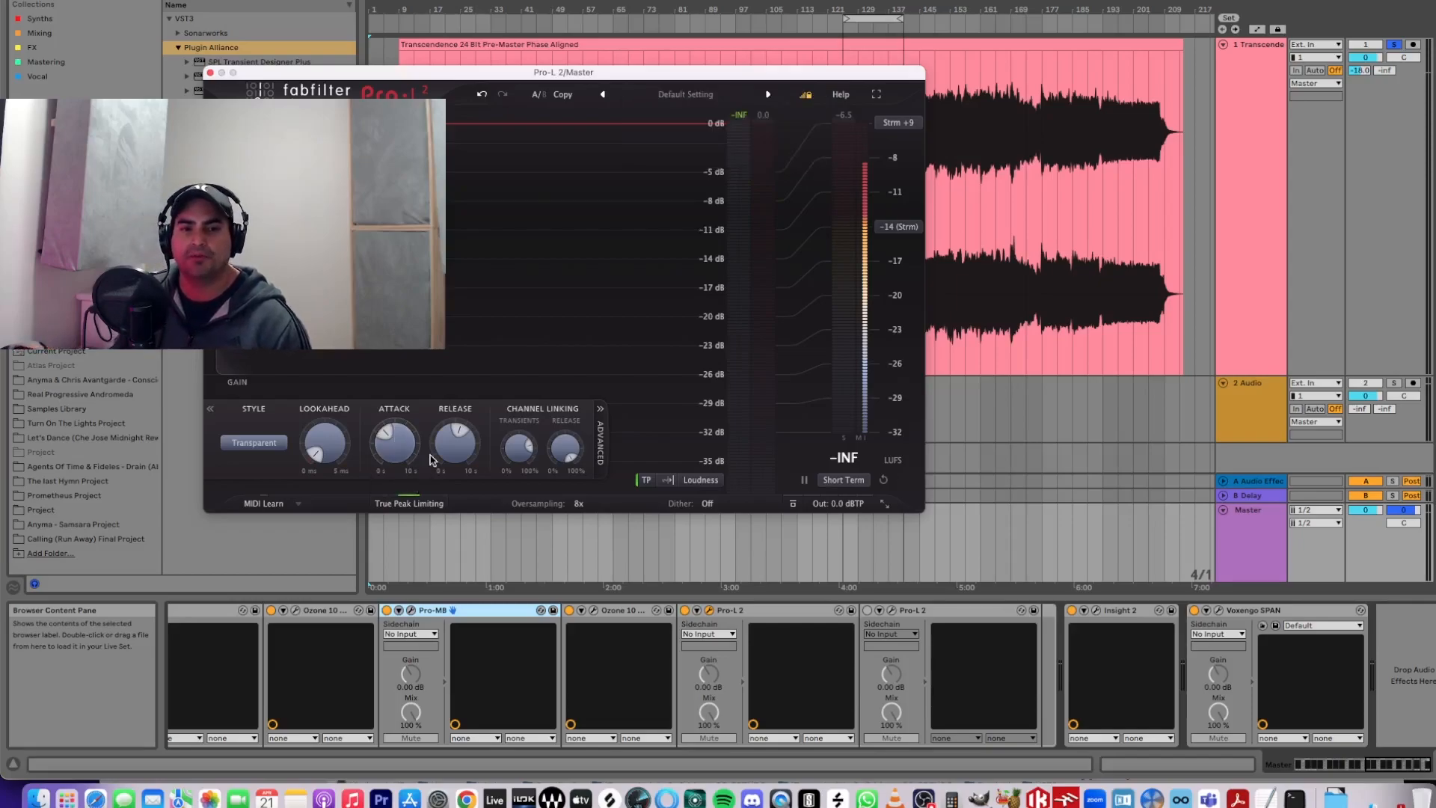
# - Audition the selected loop through the first Pro-L 2 while watching short-term loudness, stop playback and activate the second Pro-L 2
pyautogui.click(853, 18)
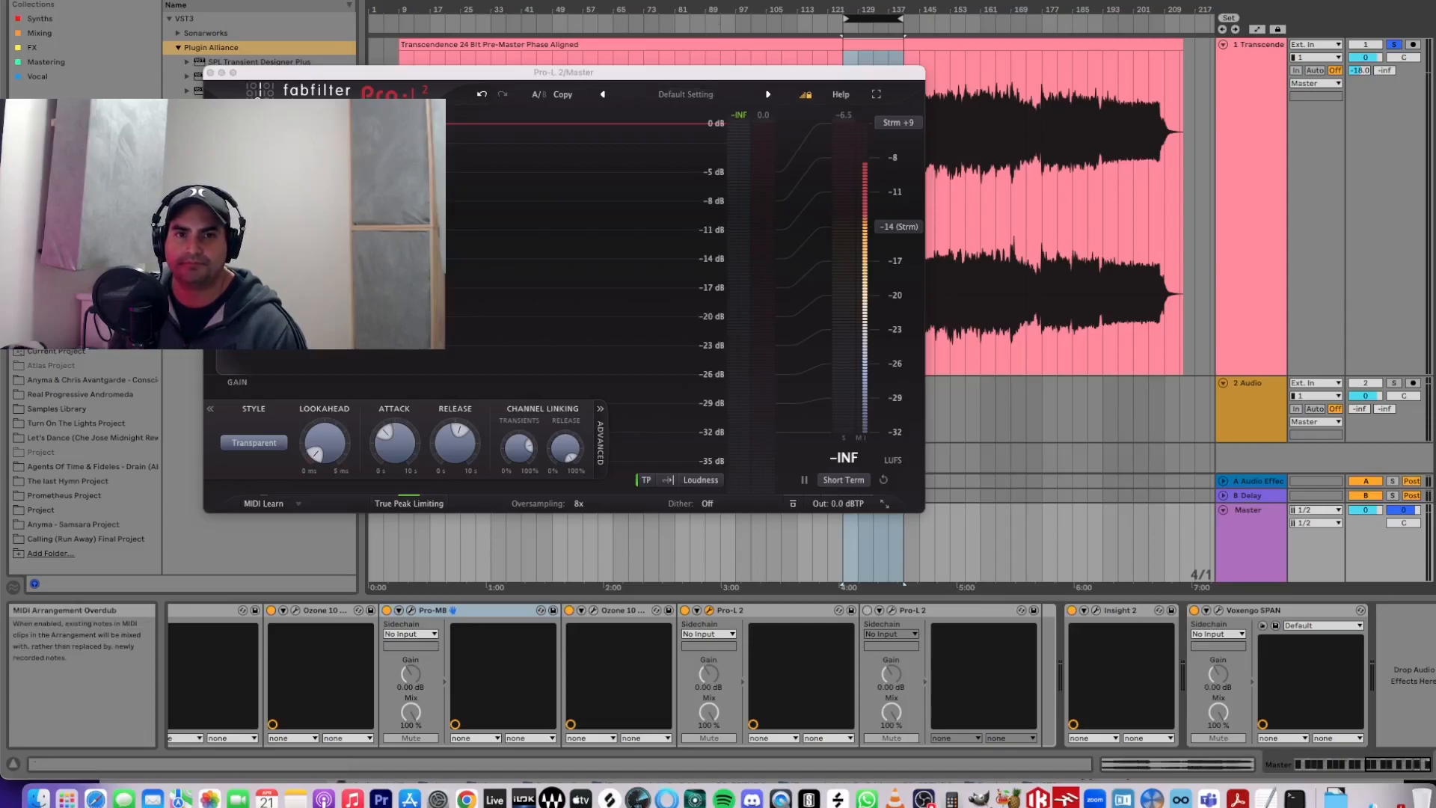
pyautogui.press('space')
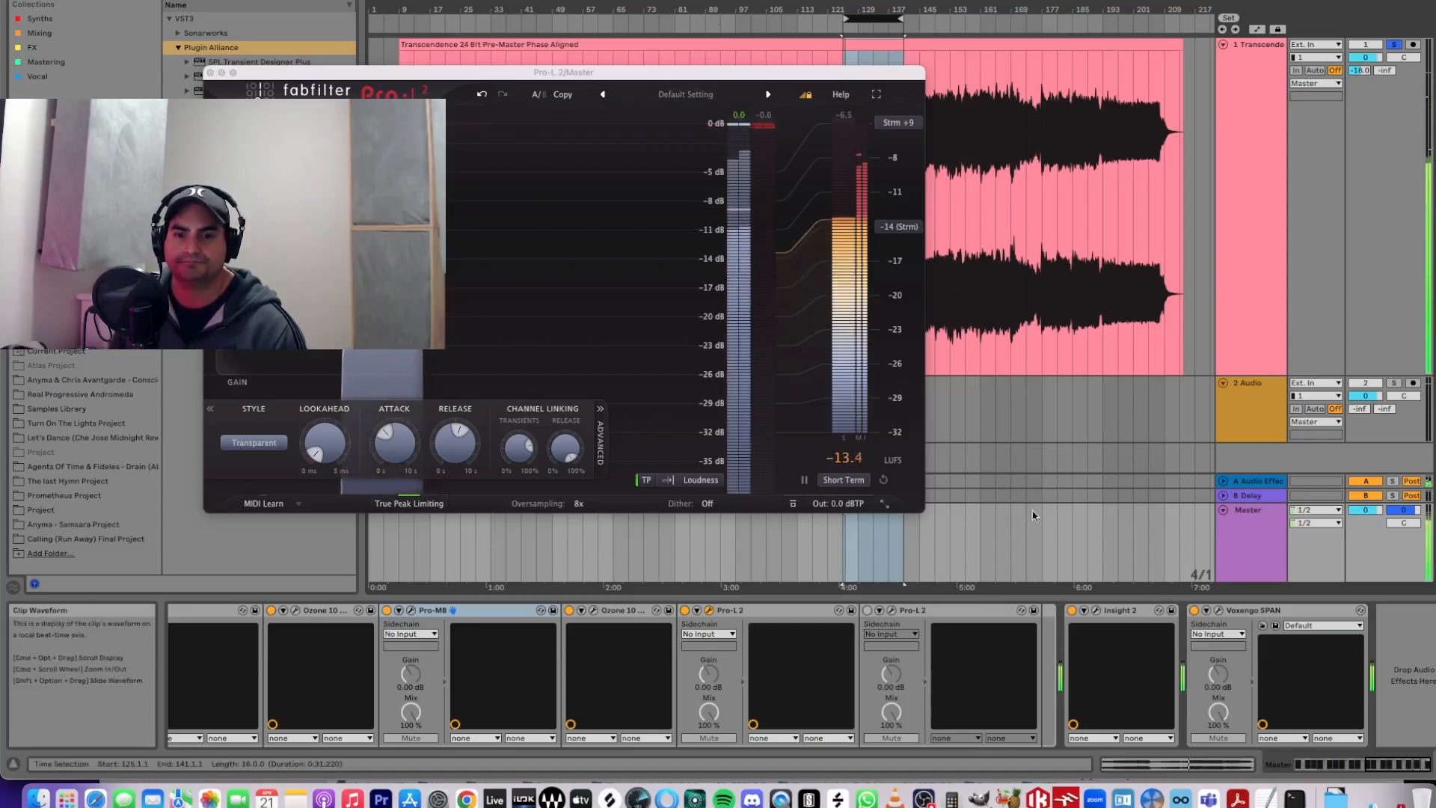
pyautogui.moveTo(860, 486)
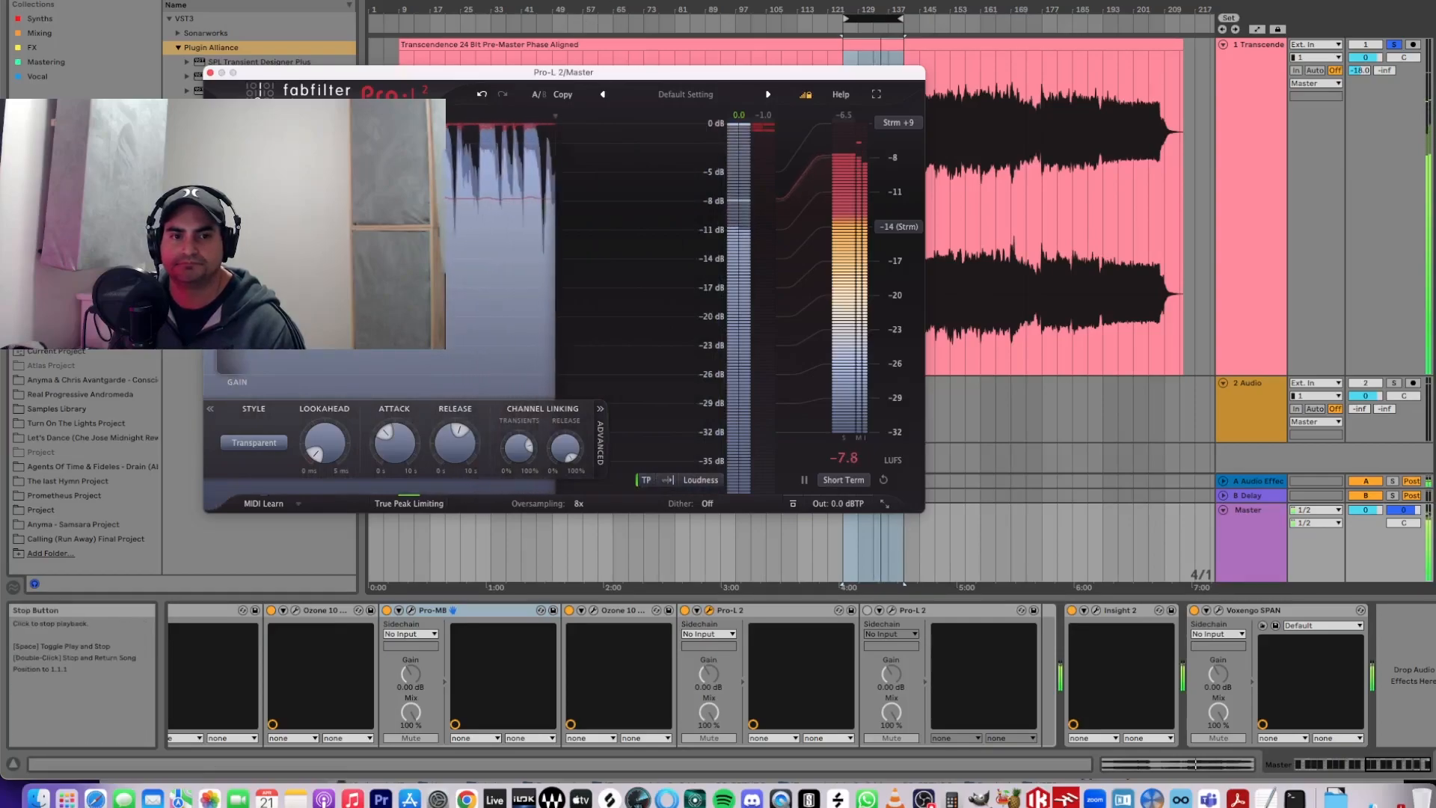
pyautogui.doubleClick(673, 0)
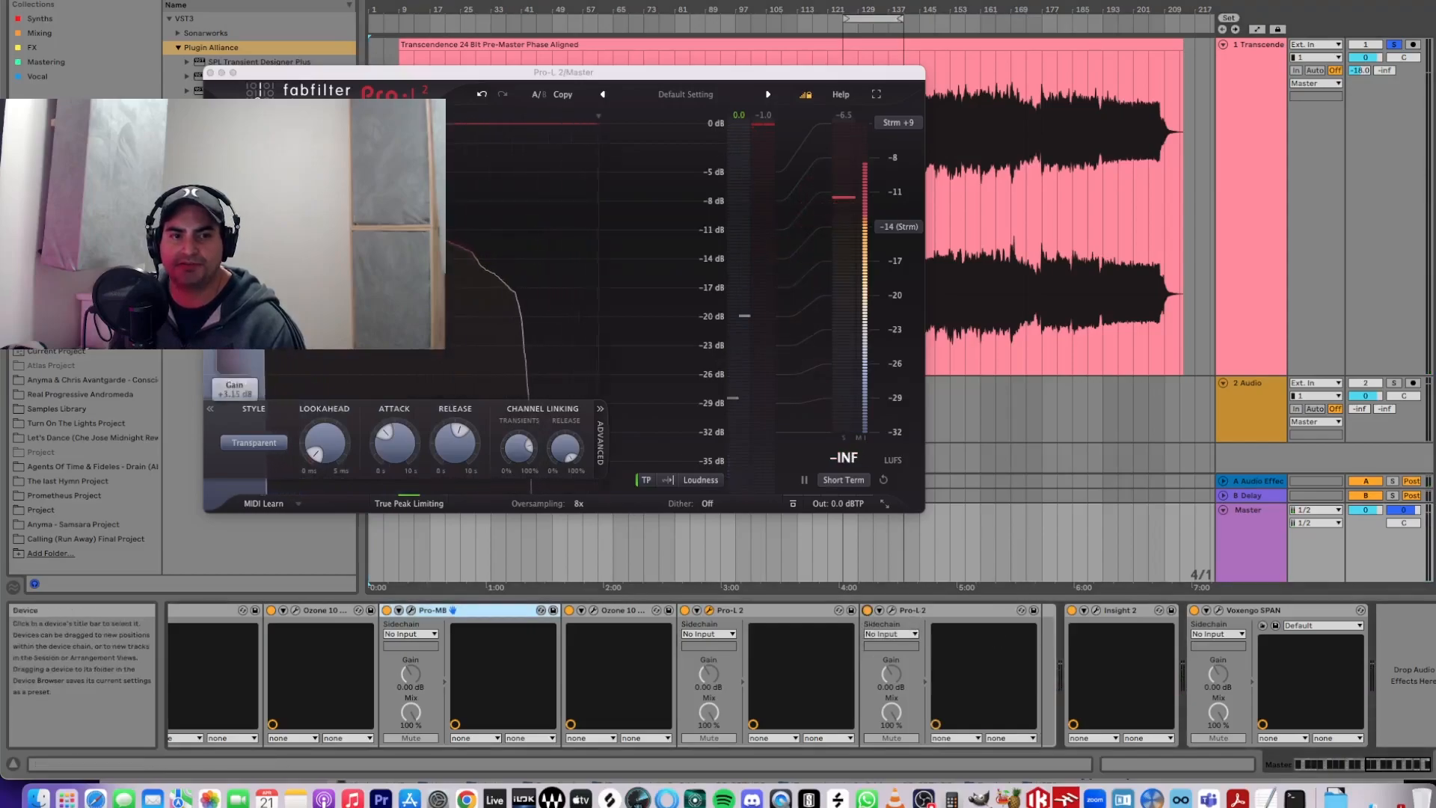
# - Close the first Pro-L 2's window, open the second Pro-L 2's and move it over the browser and arrangement
pyautogui.click(210, 72)
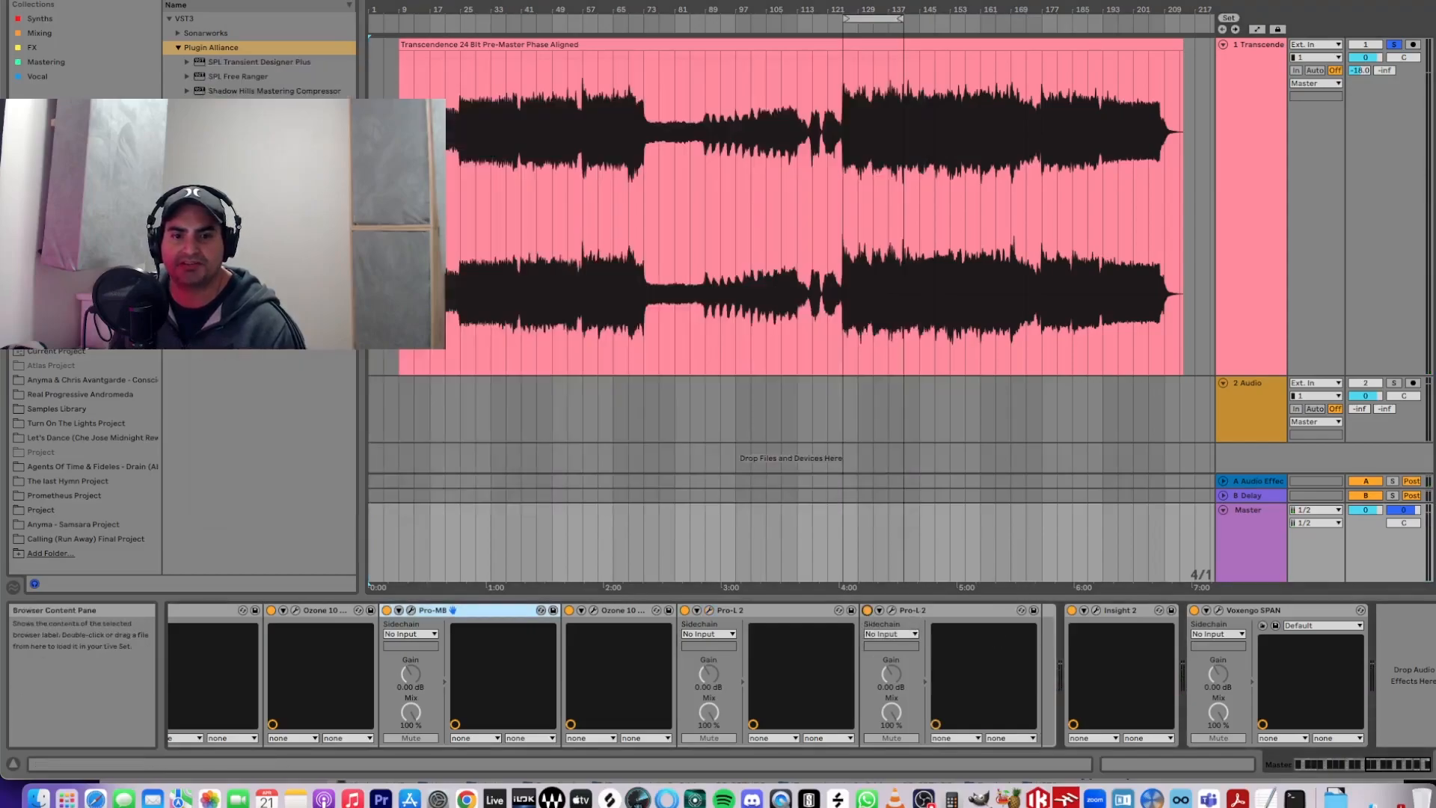
pyautogui.click(892, 612)
pyautogui.moveTo(894, 9); pyautogui.dragTo(274, 83)
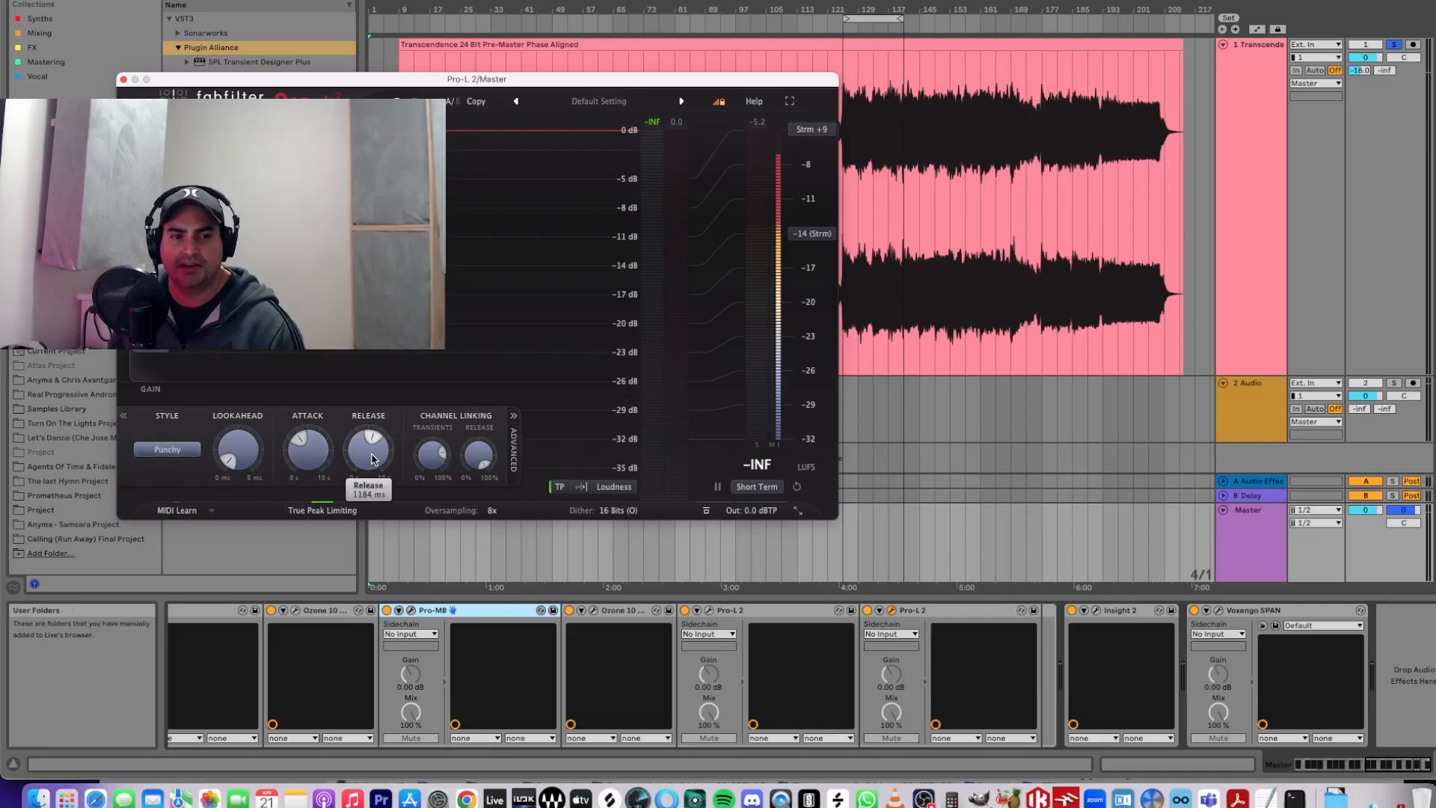
# - Play the selected loop through the second Pro-L 2 and inspect its output level and attack controls
pyautogui.click(872, 18)
pyautogui.press('space')
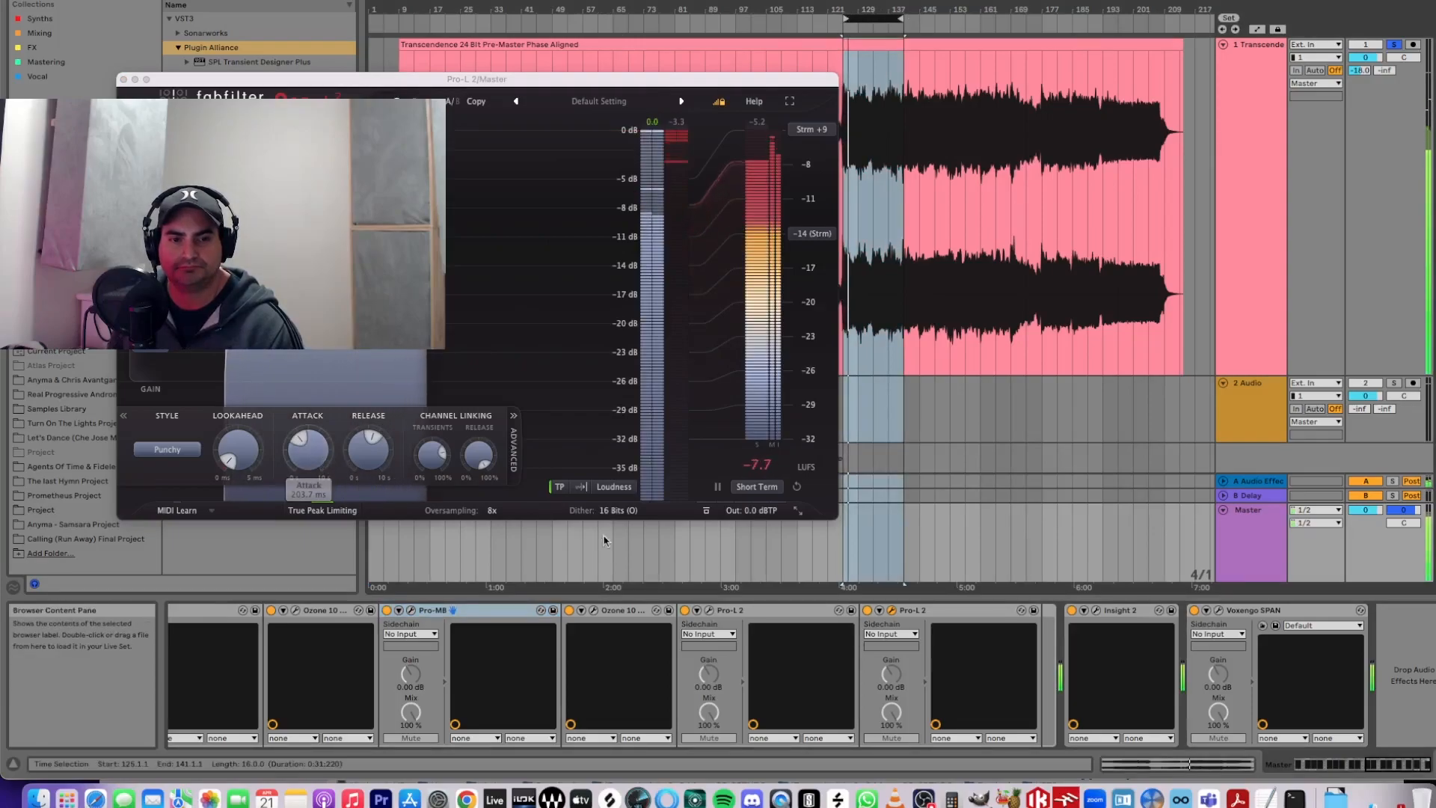
pyautogui.moveTo(764, 510)
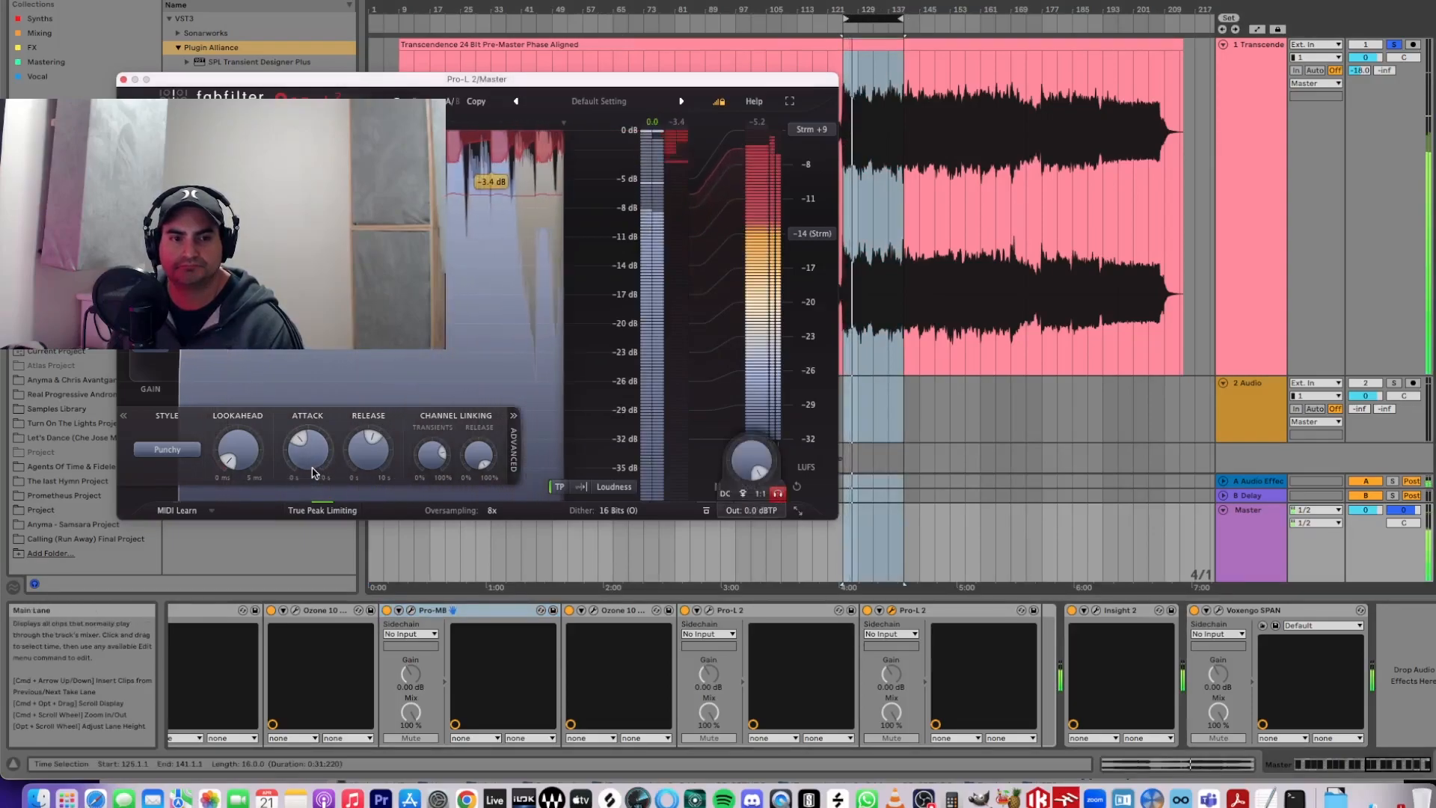
pyautogui.moveTo(313, 465)
# - Try the second Pro-L 2's attack at about 9542.5 ms and its release at 0 ms, returning each to a moderate setting
pyautogui.moveTo(314, 465); pyautogui.dragTo(317, 364)
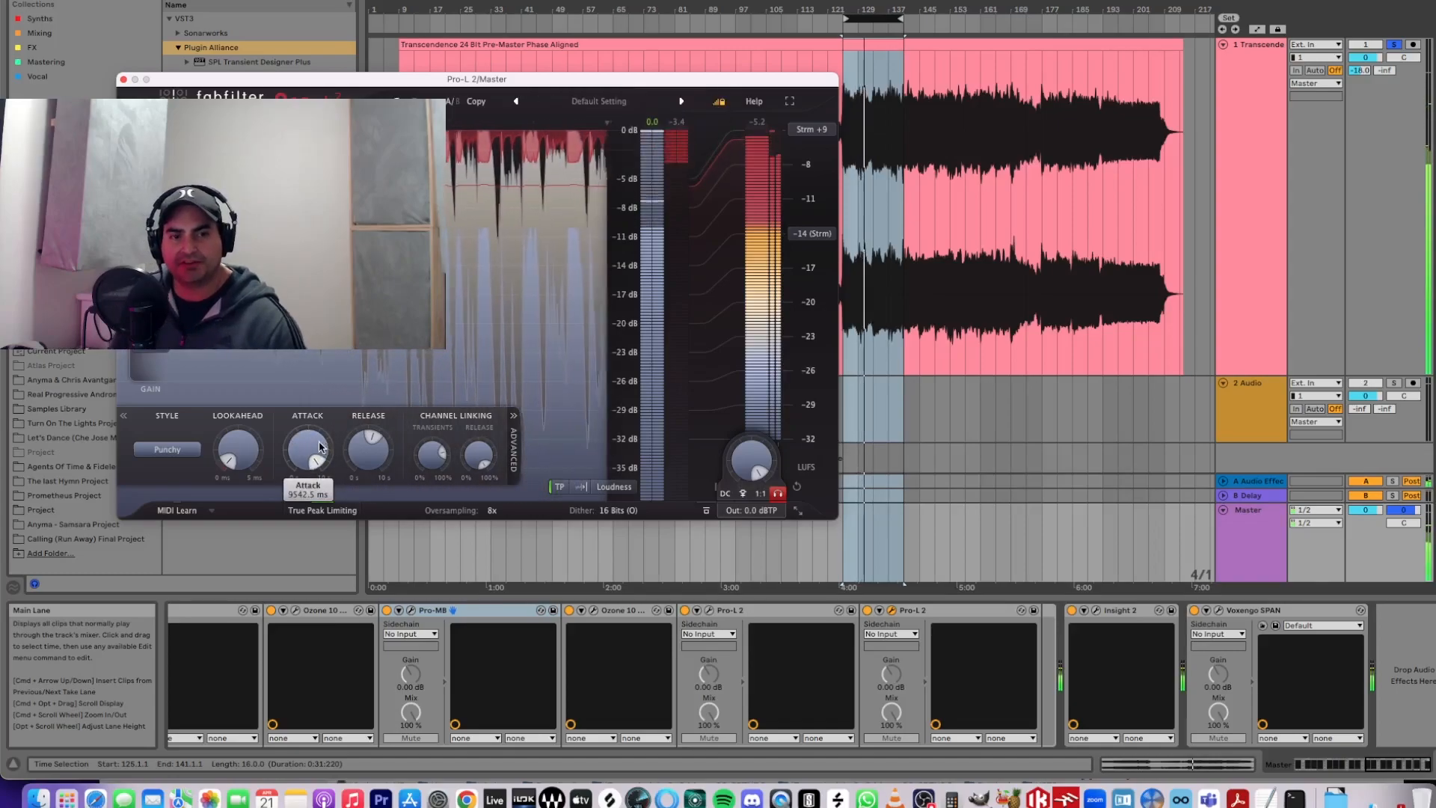
pyautogui.moveTo(309, 448); pyautogui.dragTo(310, 608)
pyautogui.moveTo(370, 465)
pyautogui.moveTo(370, 465); pyautogui.dragTo(372, 744)
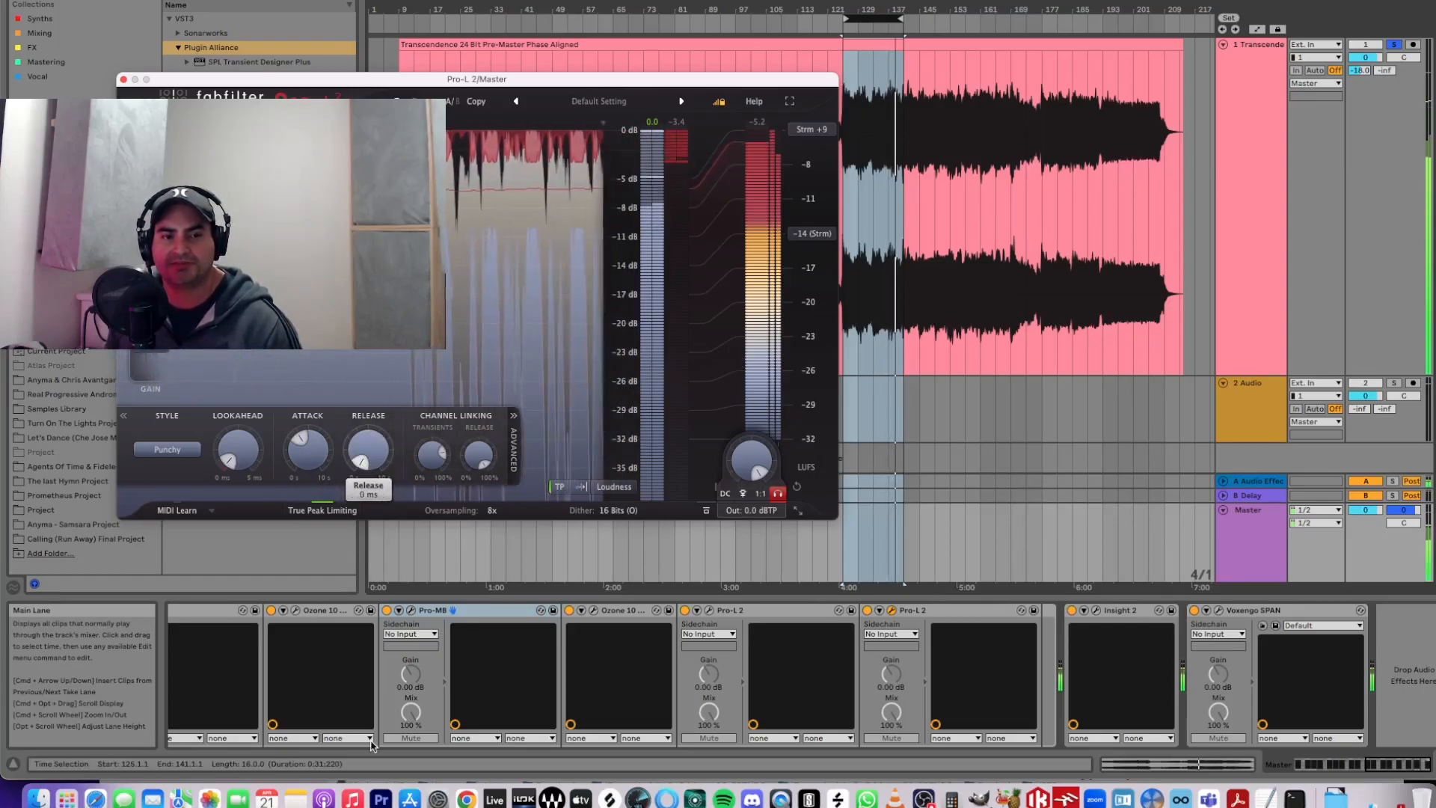
pyautogui.moveTo(374, 742); pyautogui.dragTo(378, 675)
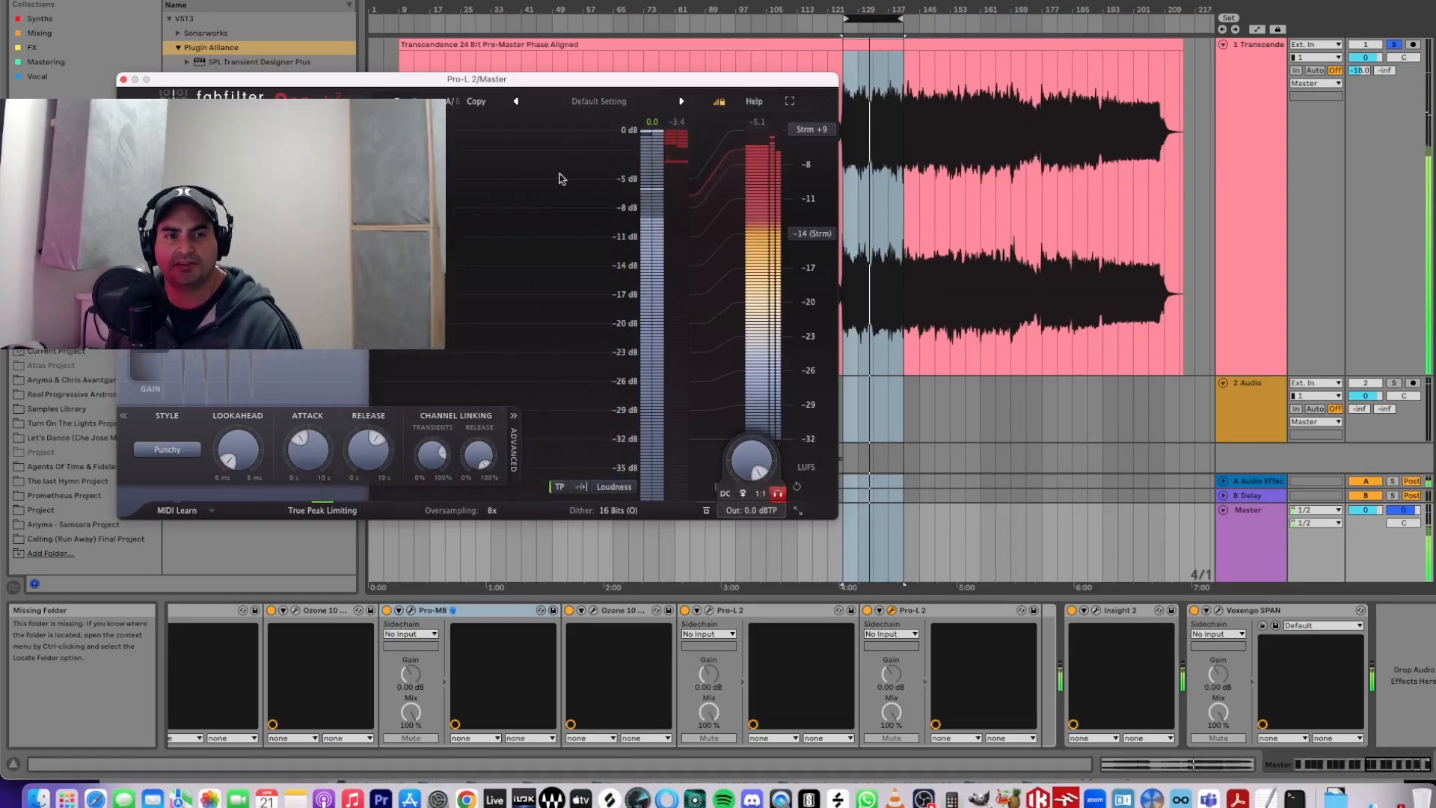
# - Turn off the second Pro-L 2's limiting audition and meter the loop in Insight 2 with the Polar Level sound field before stopping playback
pyautogui.click(780, 496)
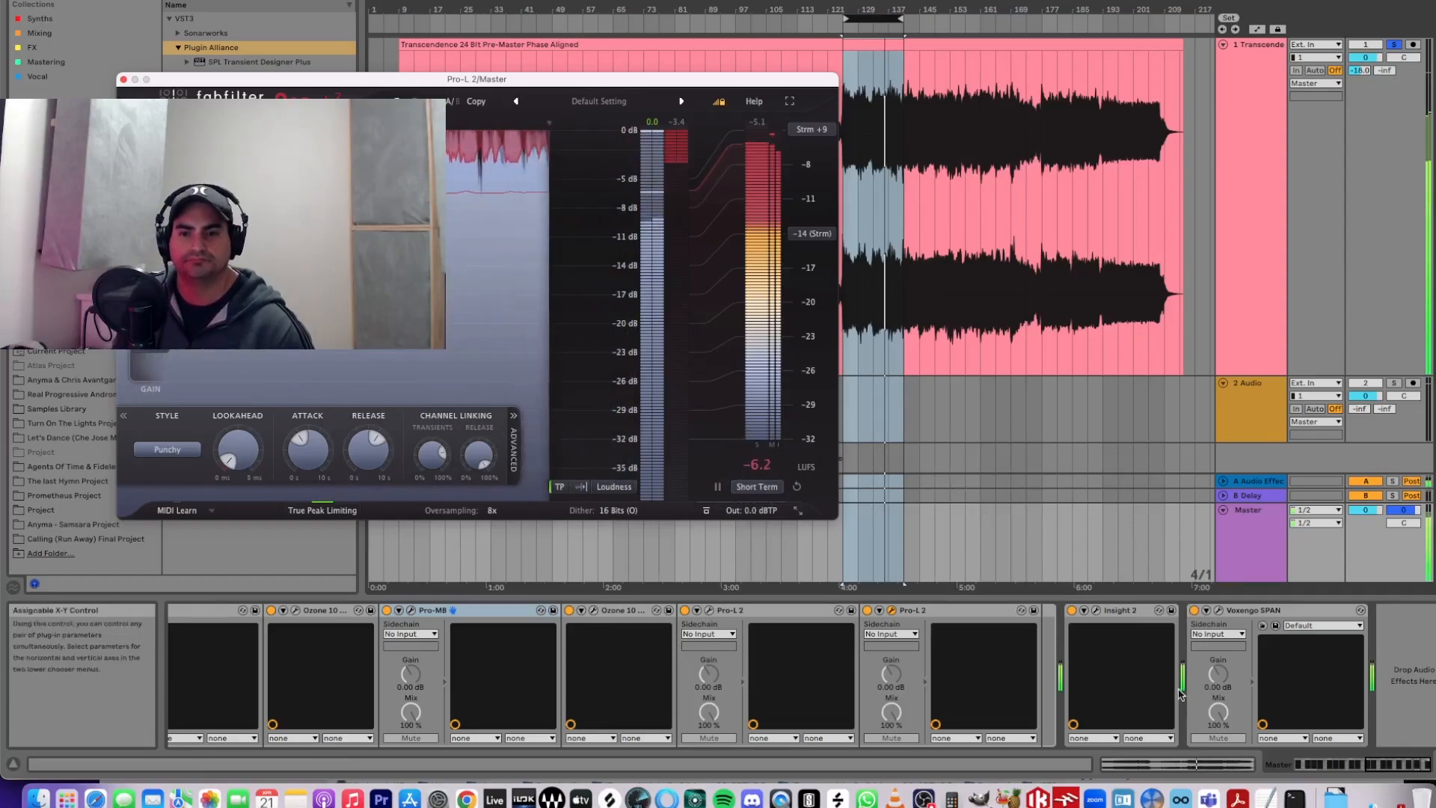
pyautogui.click(1094, 610)
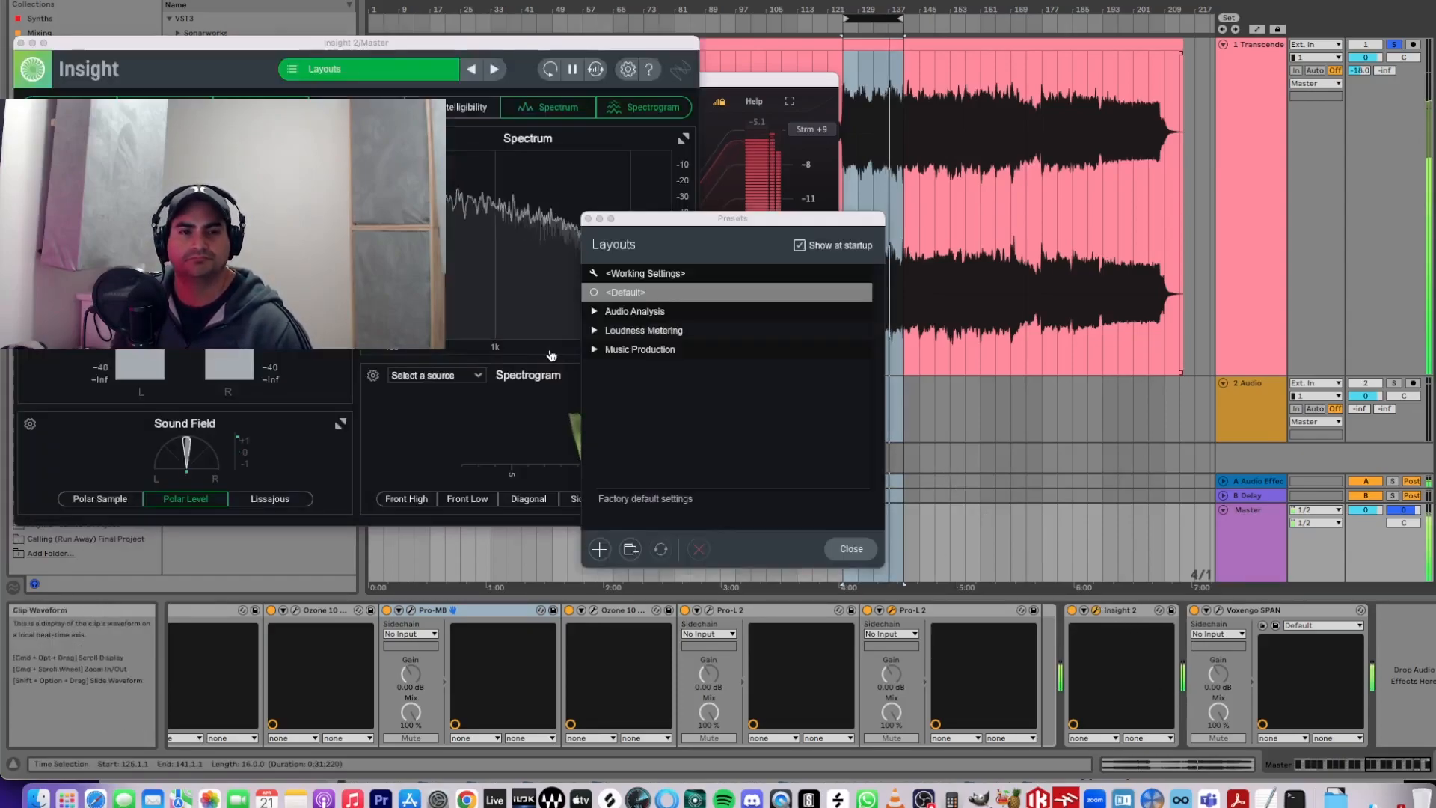
pyautogui.click(588, 220)
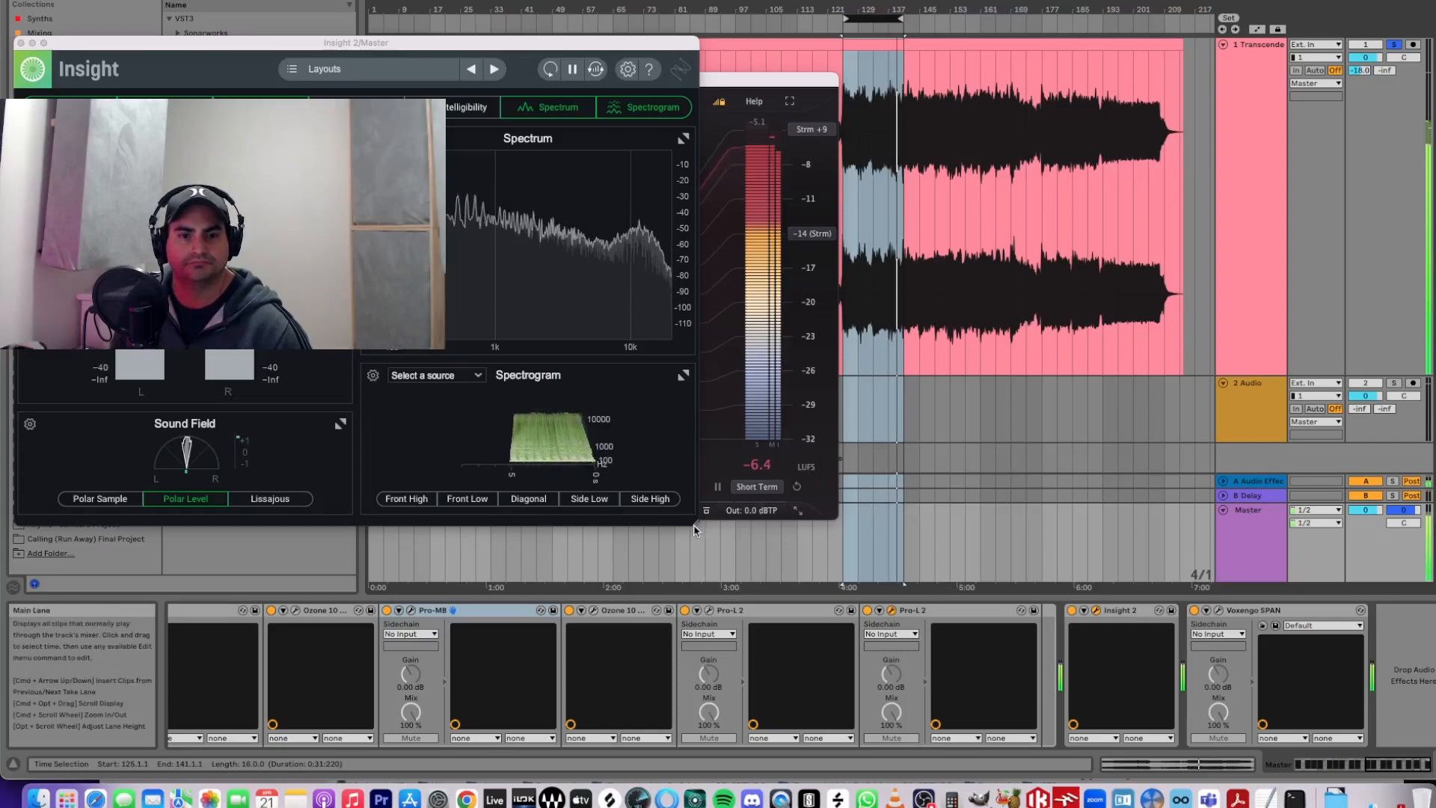
pyautogui.click(196, 503)
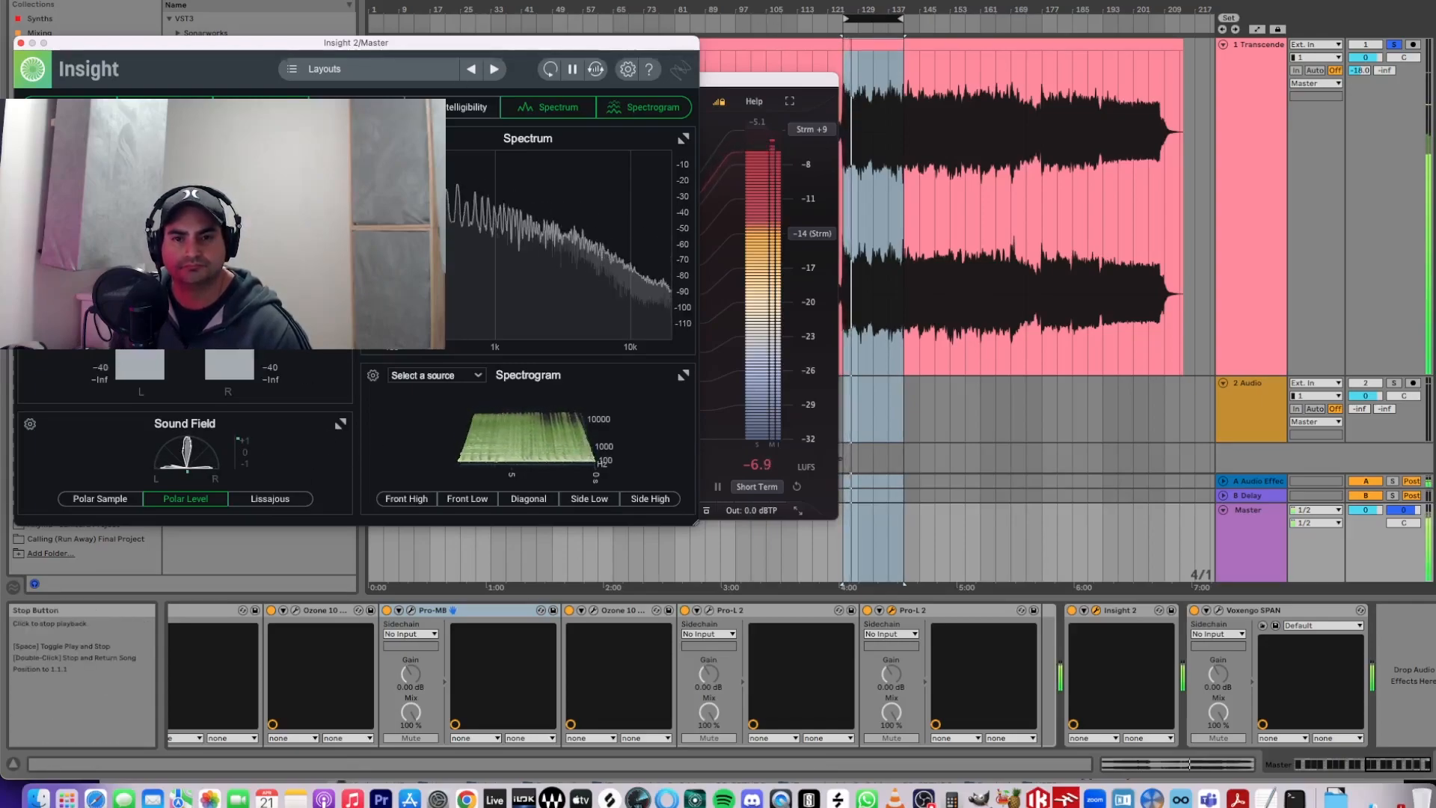
pyautogui.doubleClick(649, 0)
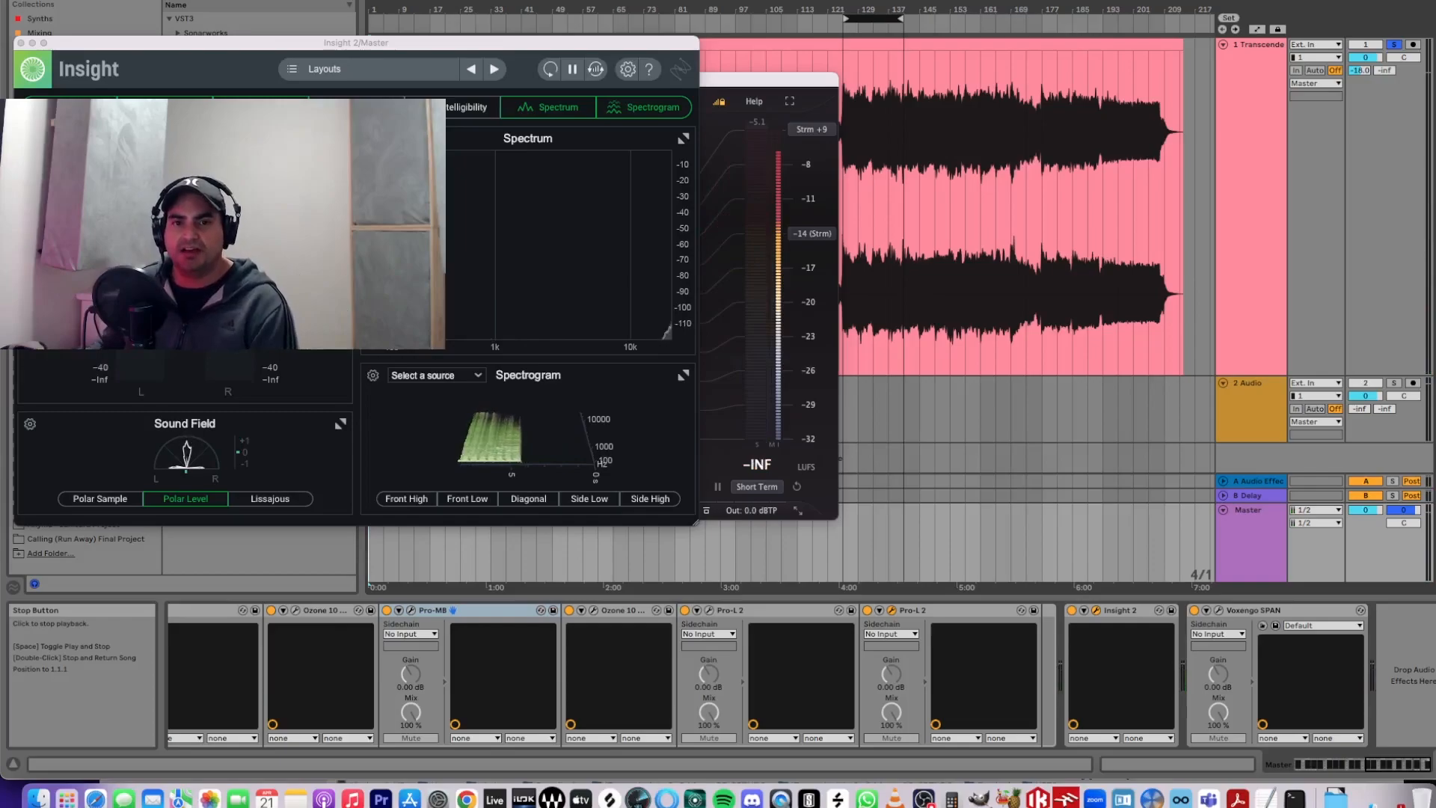
# - Inspect Insight 2's loudness and level readings, and close the second Pro-L 2 and Insight 2 windows
pyautogui.moveTo(567, 42); pyautogui.dragTo(1060, 27)
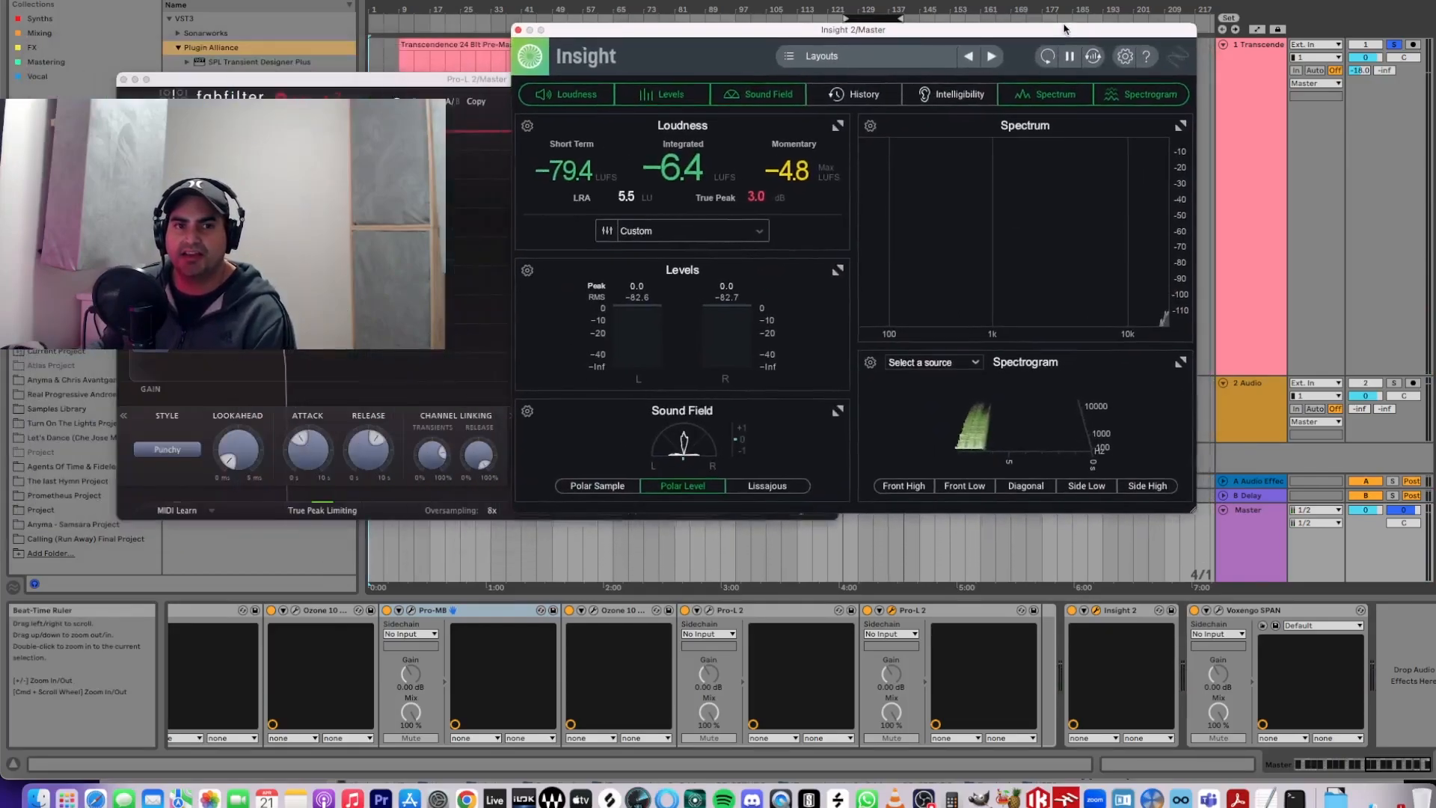
pyautogui.click(125, 83)
pyautogui.moveTo(684, 24); pyautogui.dragTo(272, 45)
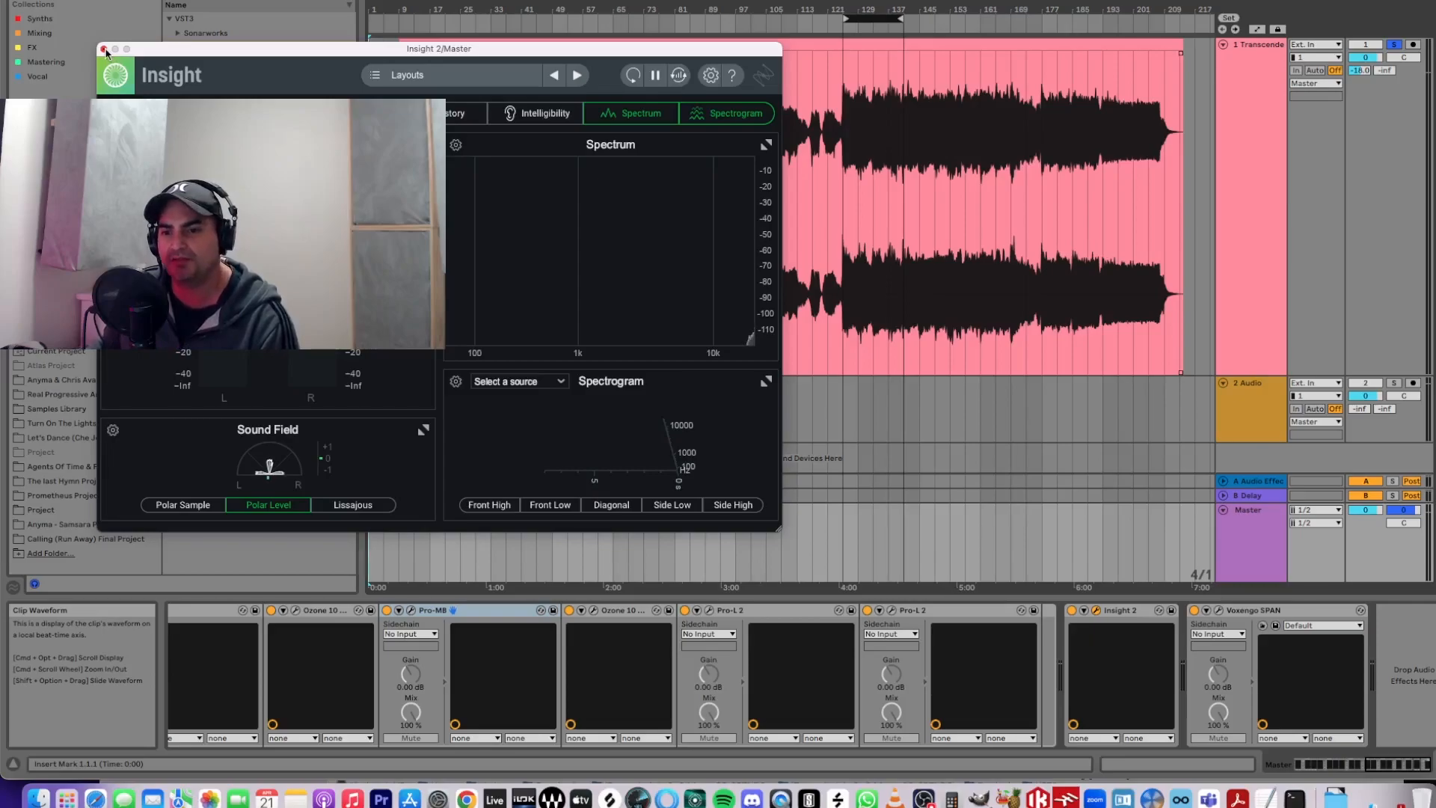
pyautogui.click(104, 50)
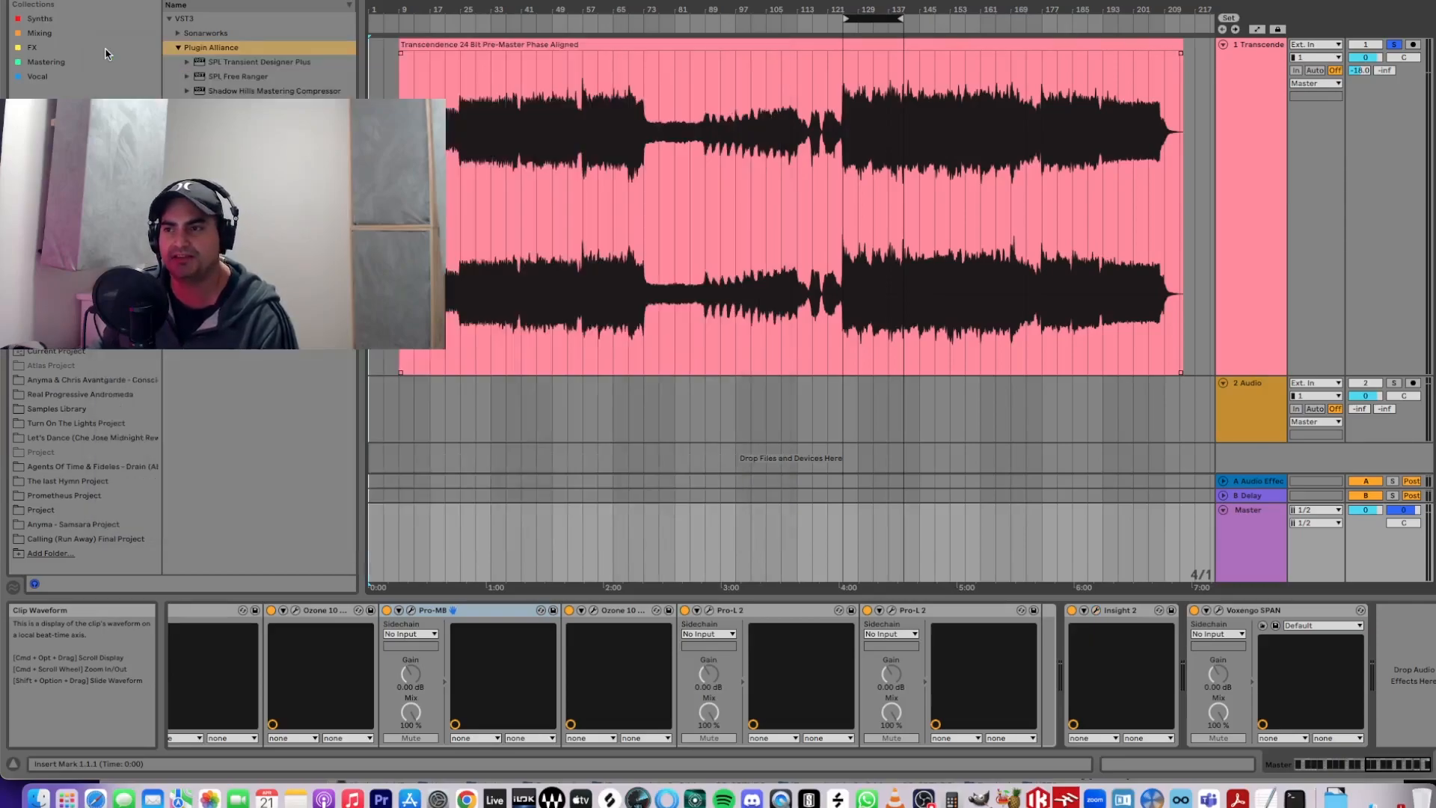